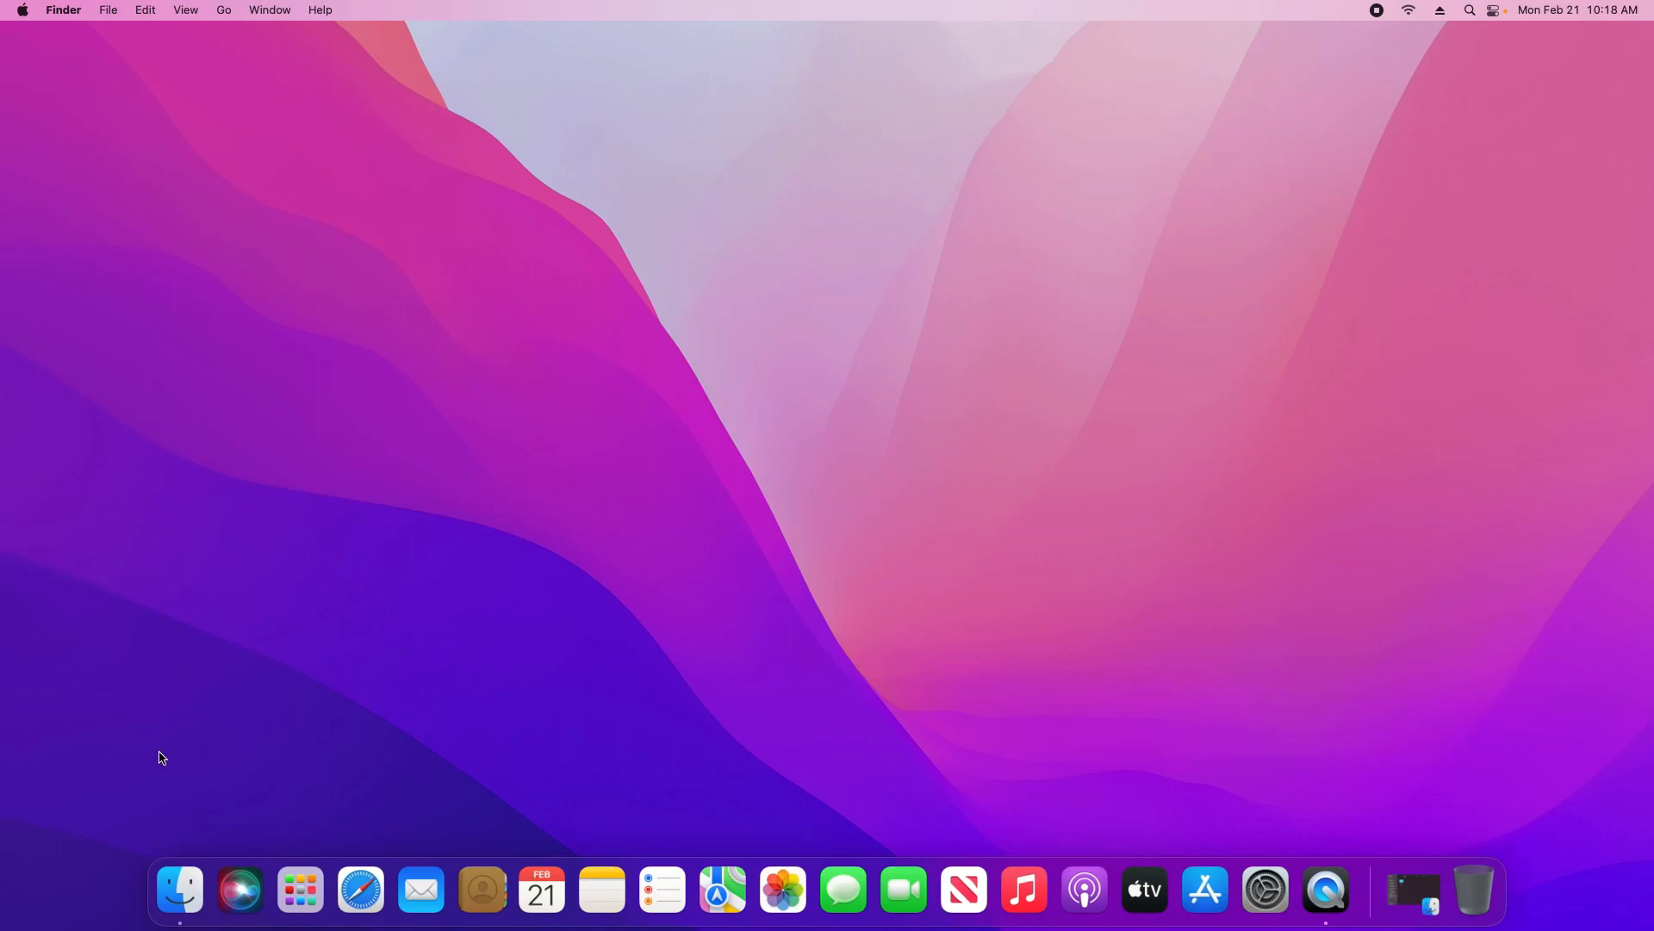
# Step: Open Disk Utility from the Utilities folder
pyautogui.click(181, 902)
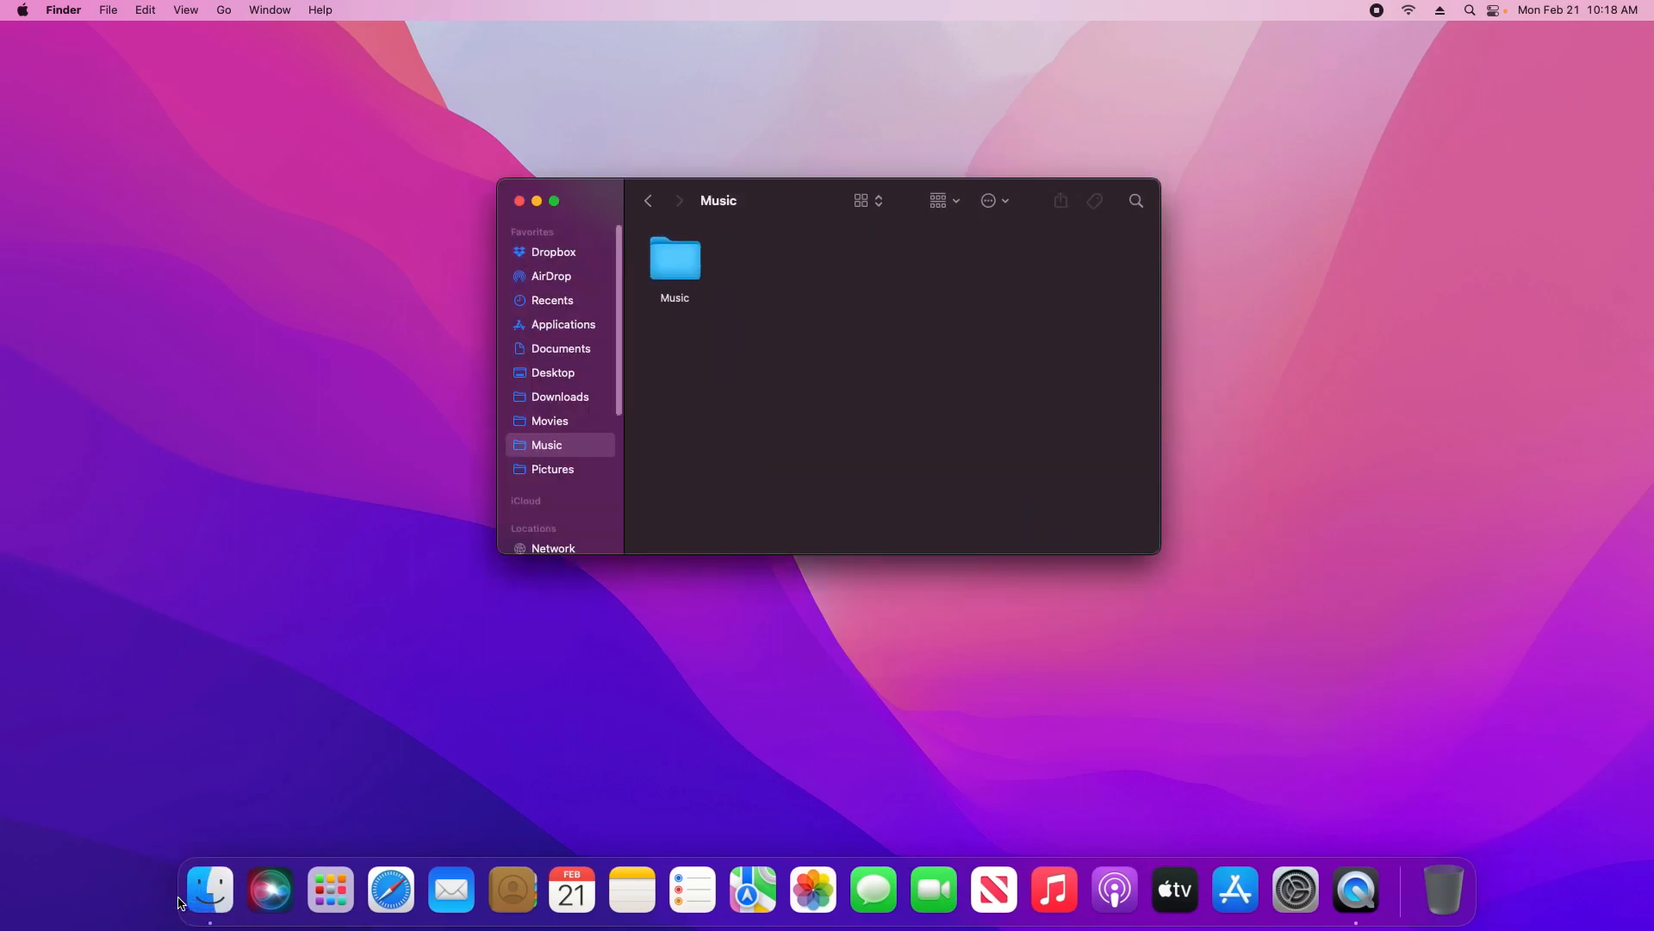
pyautogui.click(223, 12)
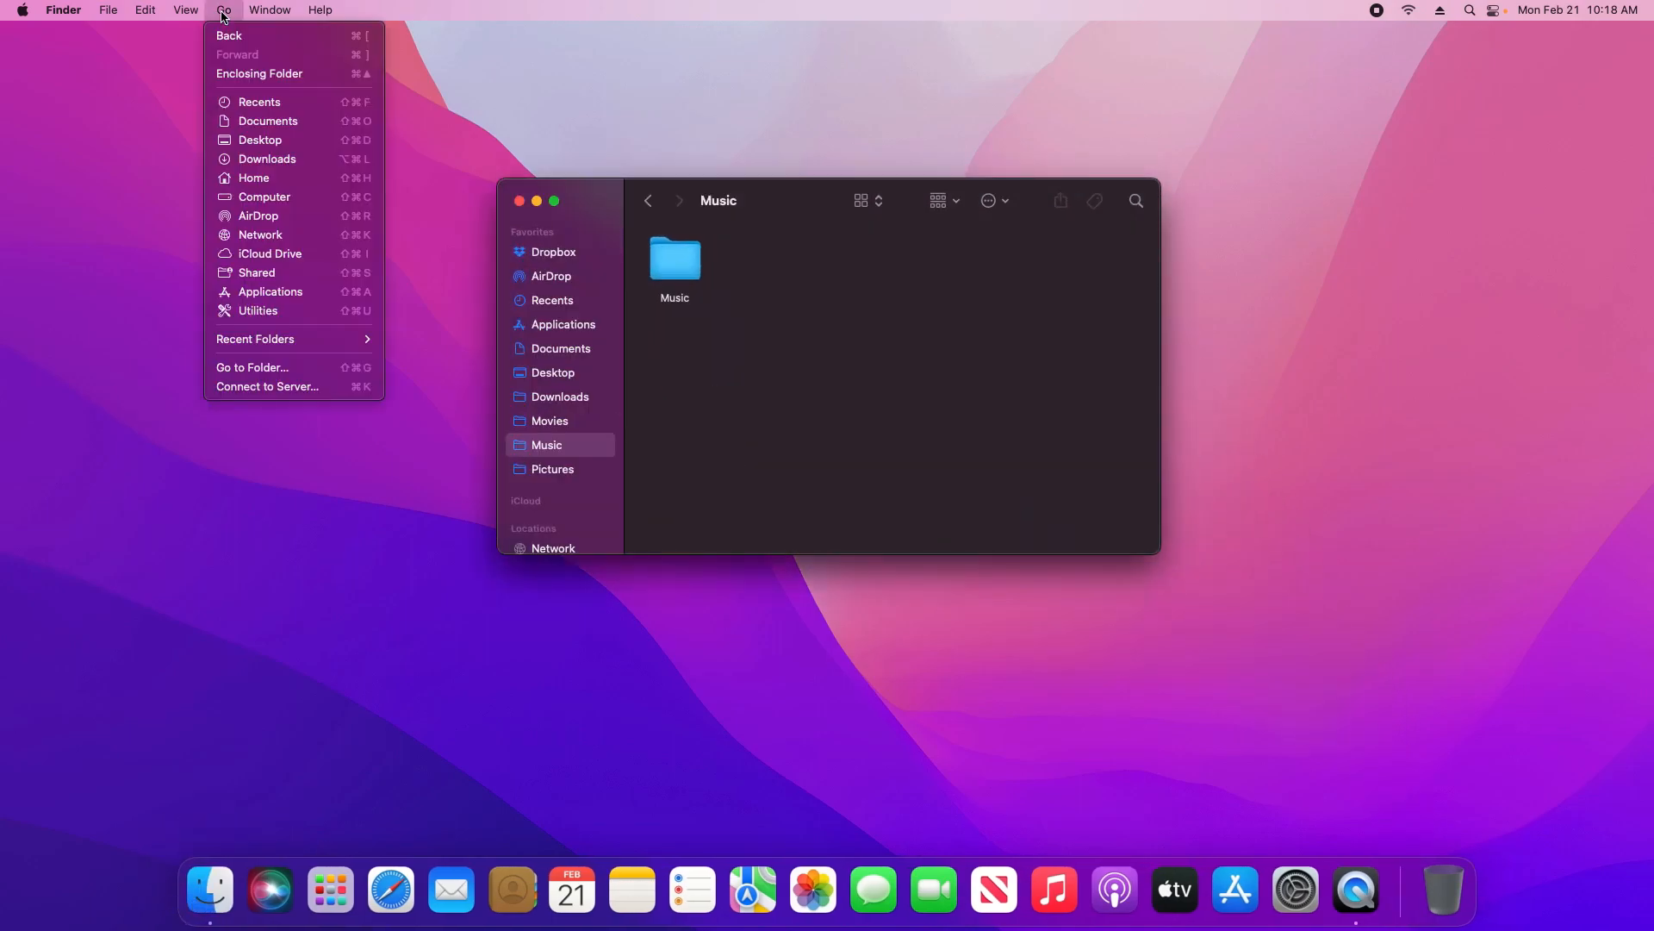
pyautogui.click(243, 311)
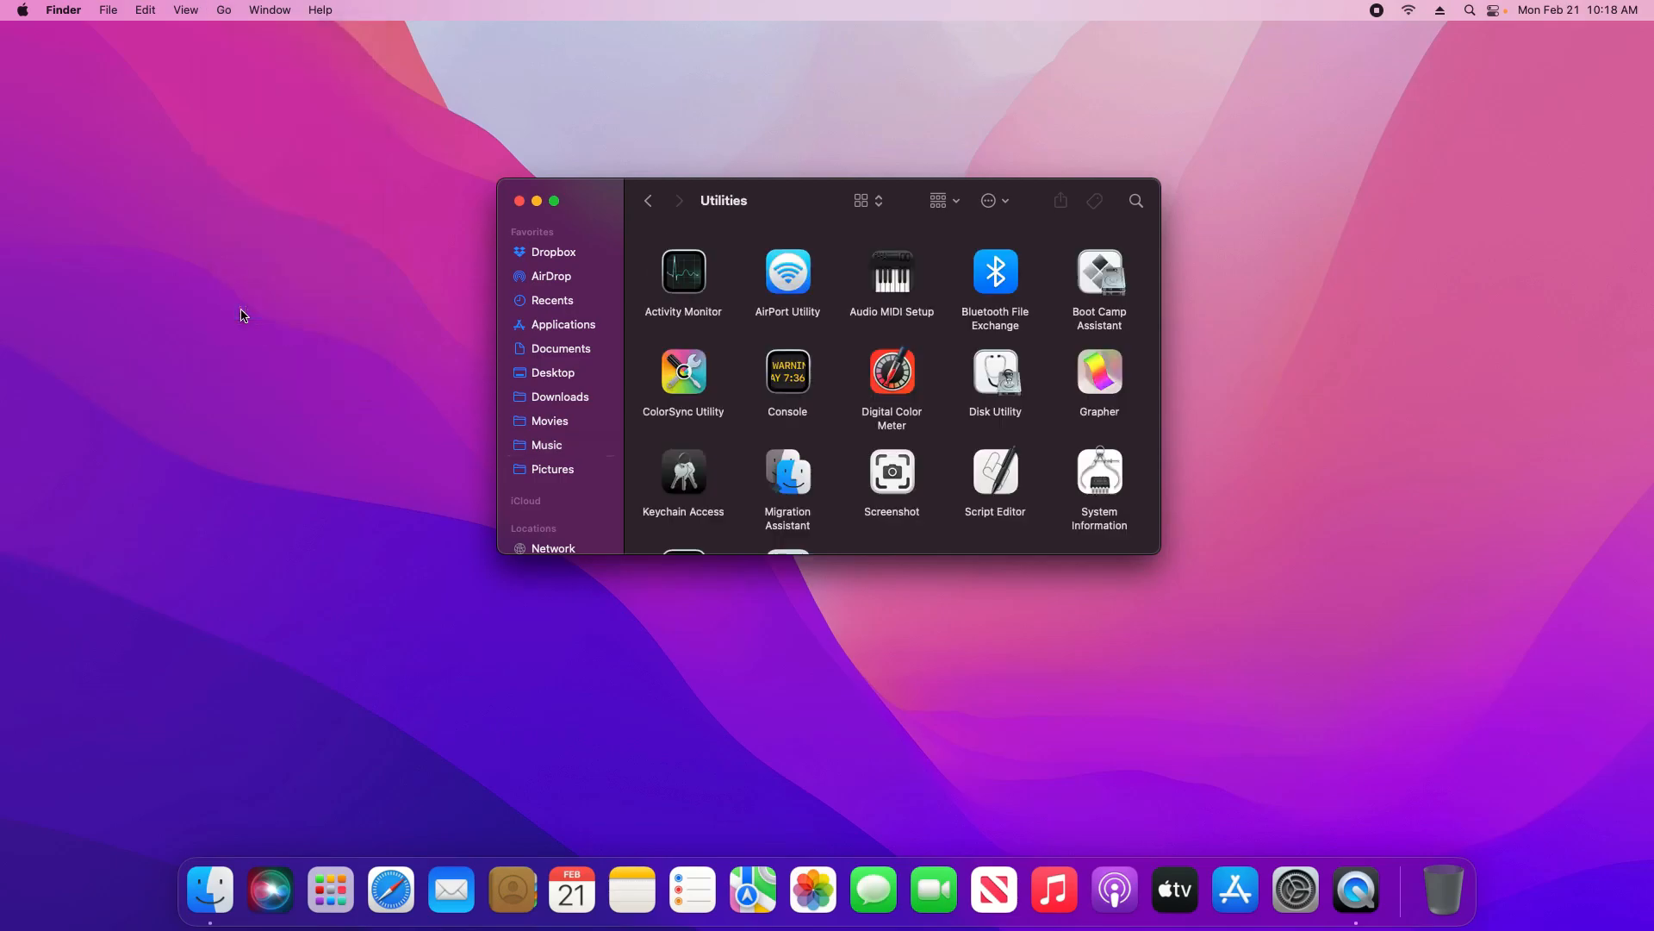
pyautogui.doubleClick(997, 372)
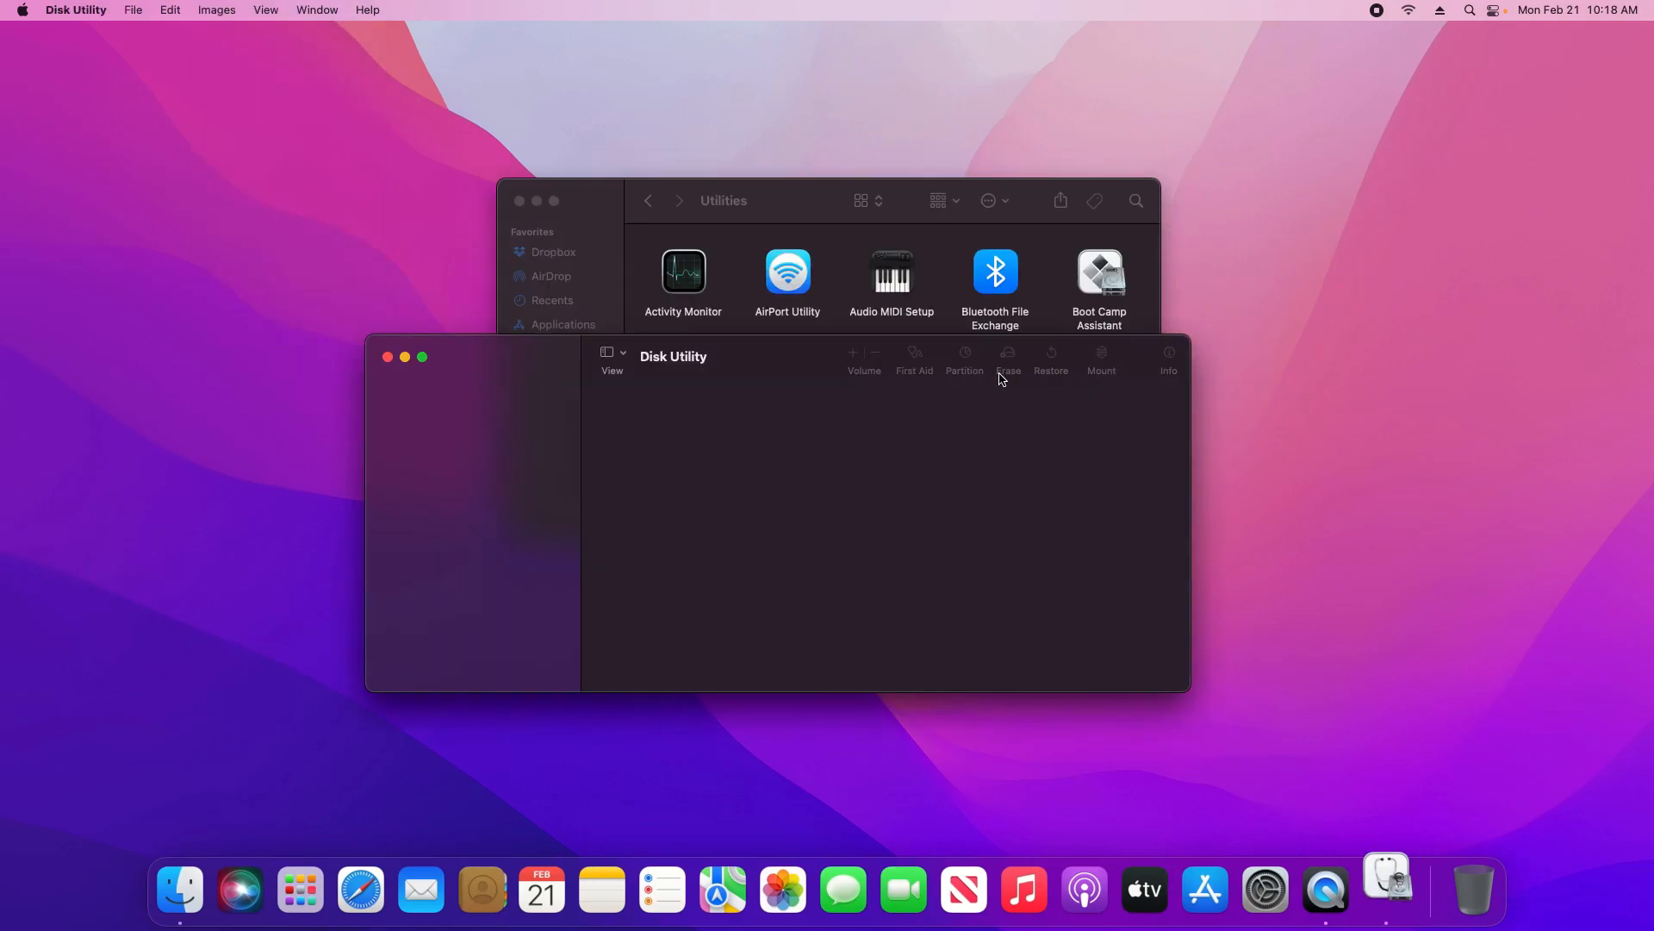
# Step: Check that only volumes are shown and expand the Macintosh HD volume group down to its snapshot
pyautogui.click(635, 223)
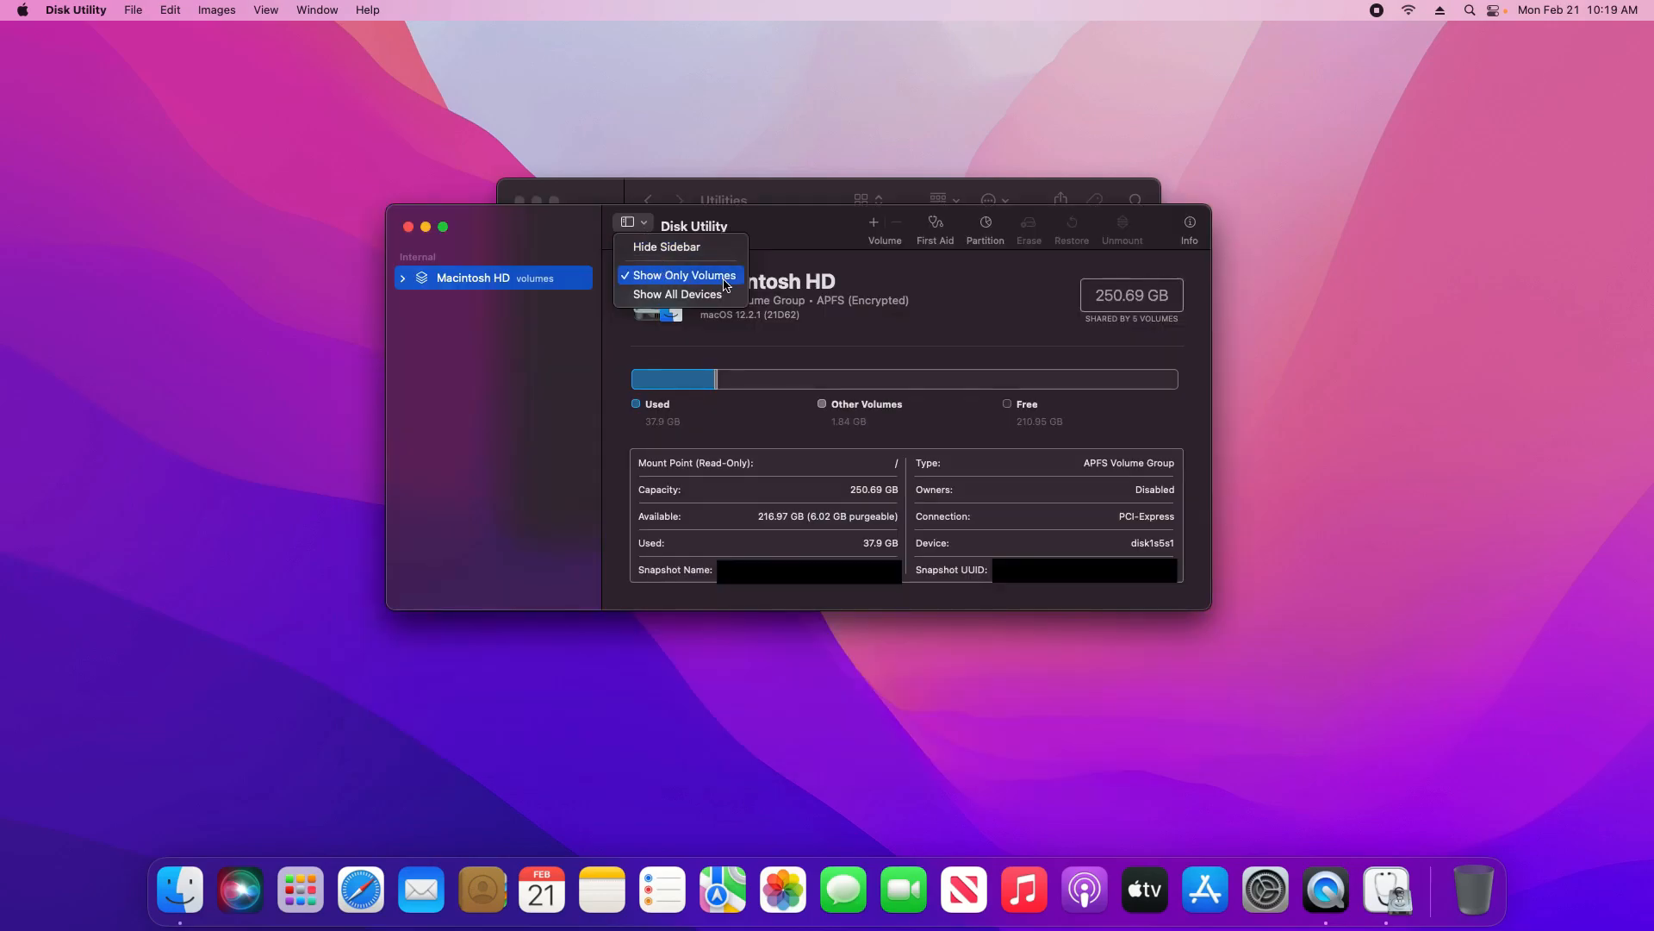
pyautogui.click(403, 279)
pyautogui.click(402, 279)
pyautogui.click(415, 303)
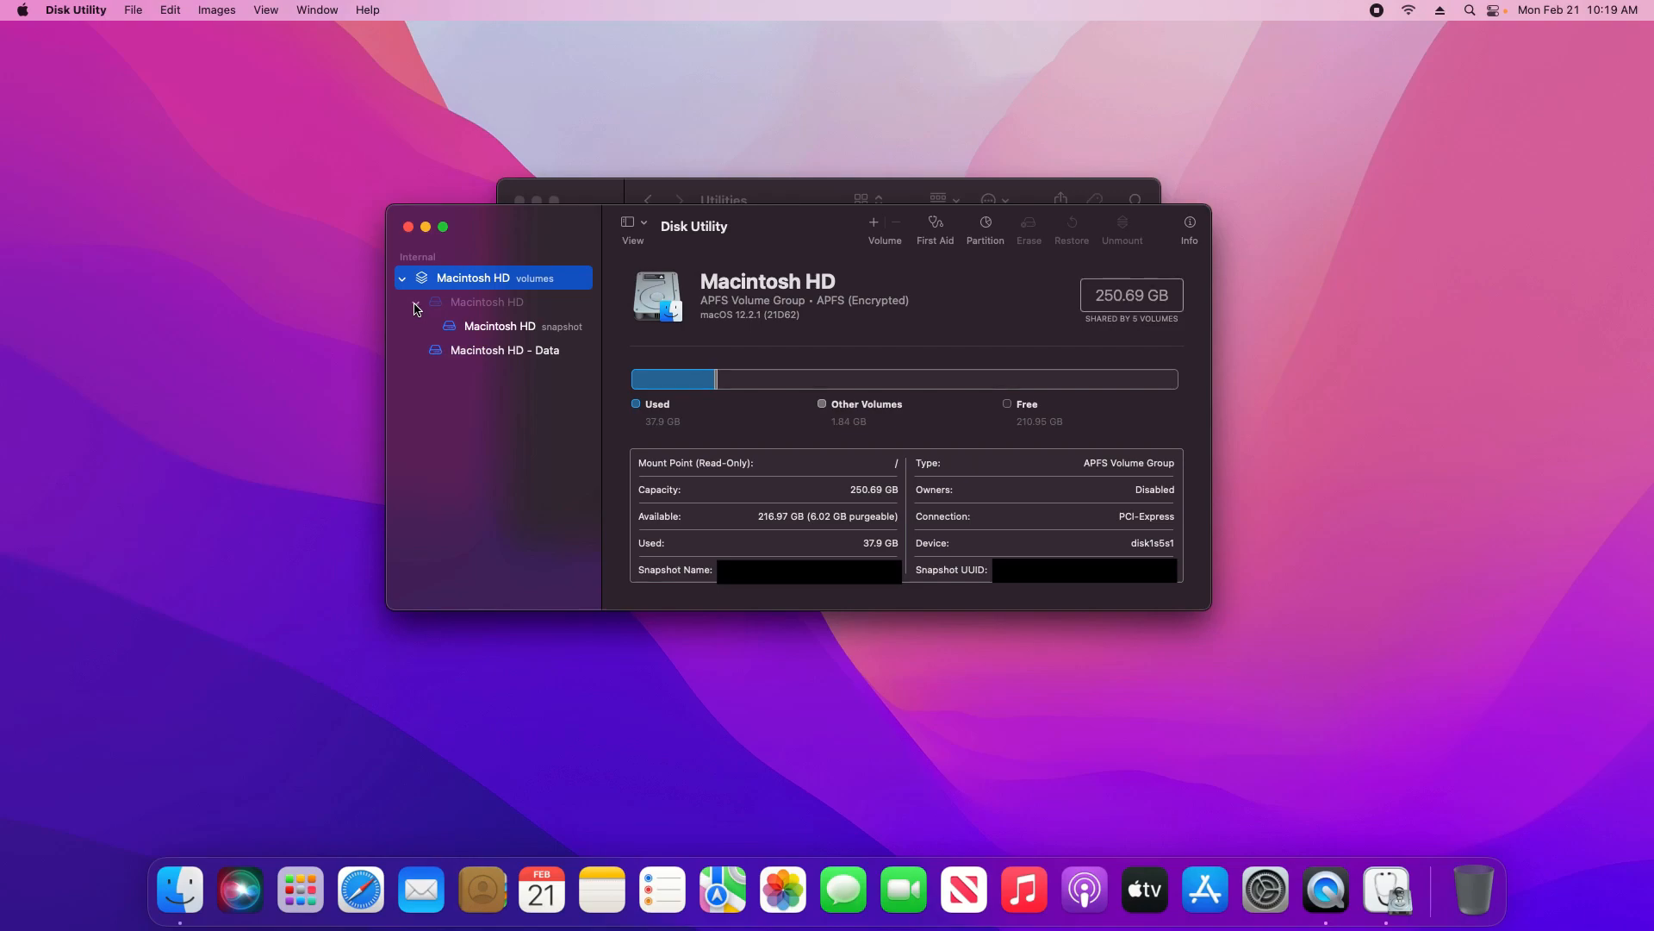
# Step: Run First Aid on the Macintosh HD - Data volume and close its report when it finishes
pyautogui.click(499, 355)
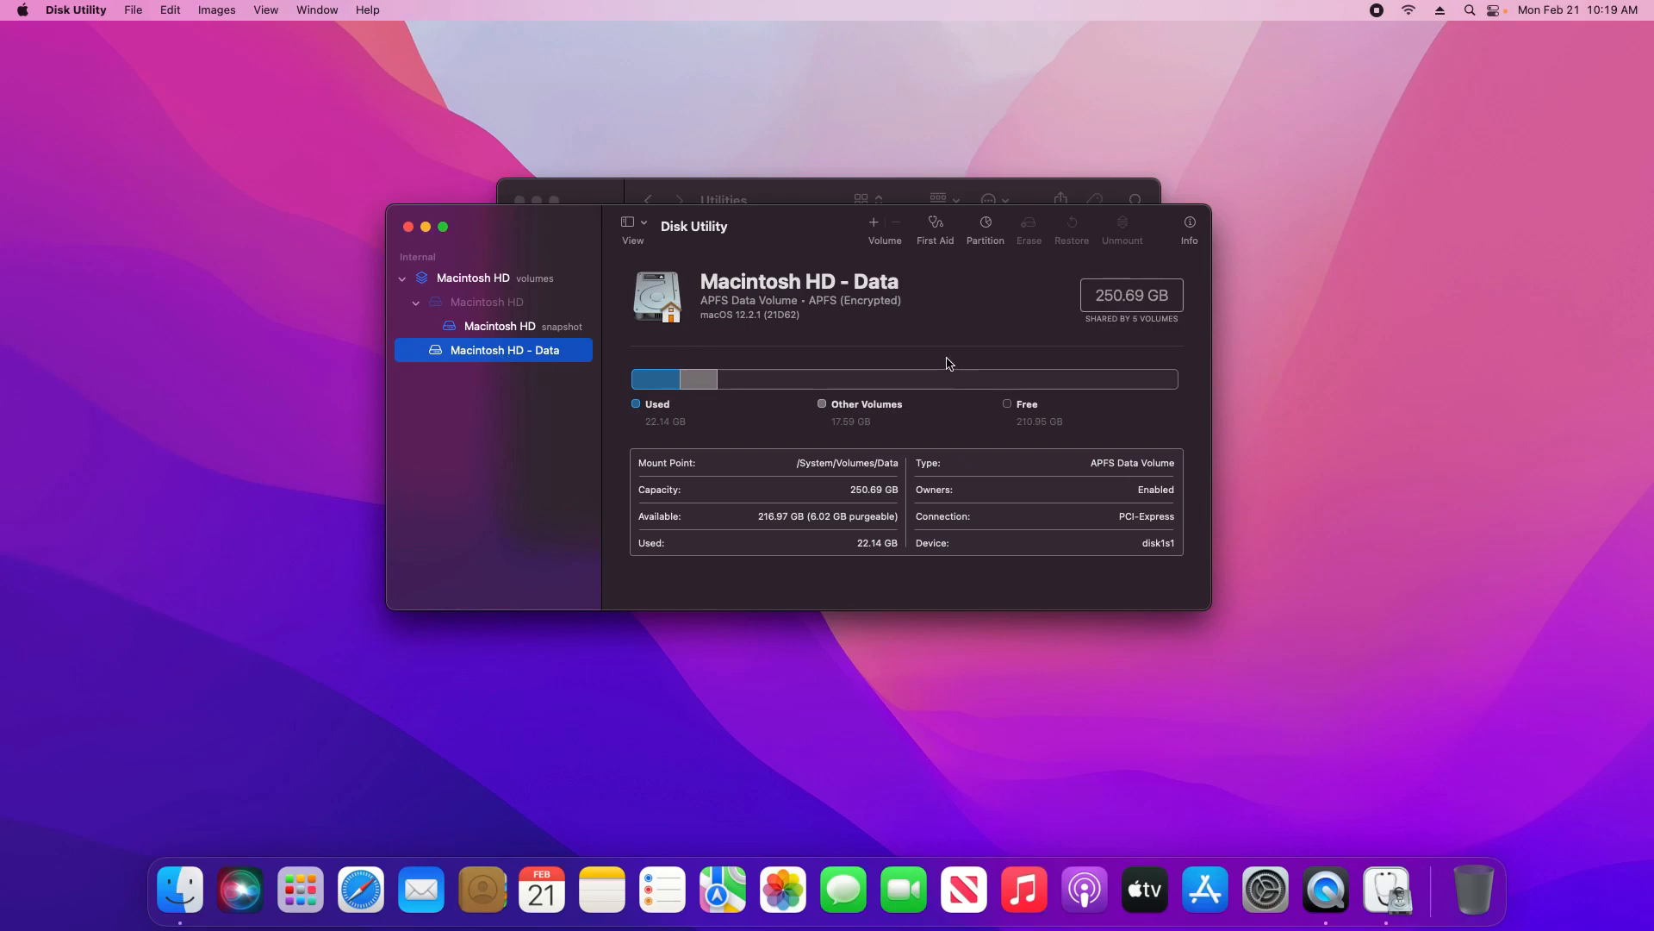
pyautogui.click(935, 226)
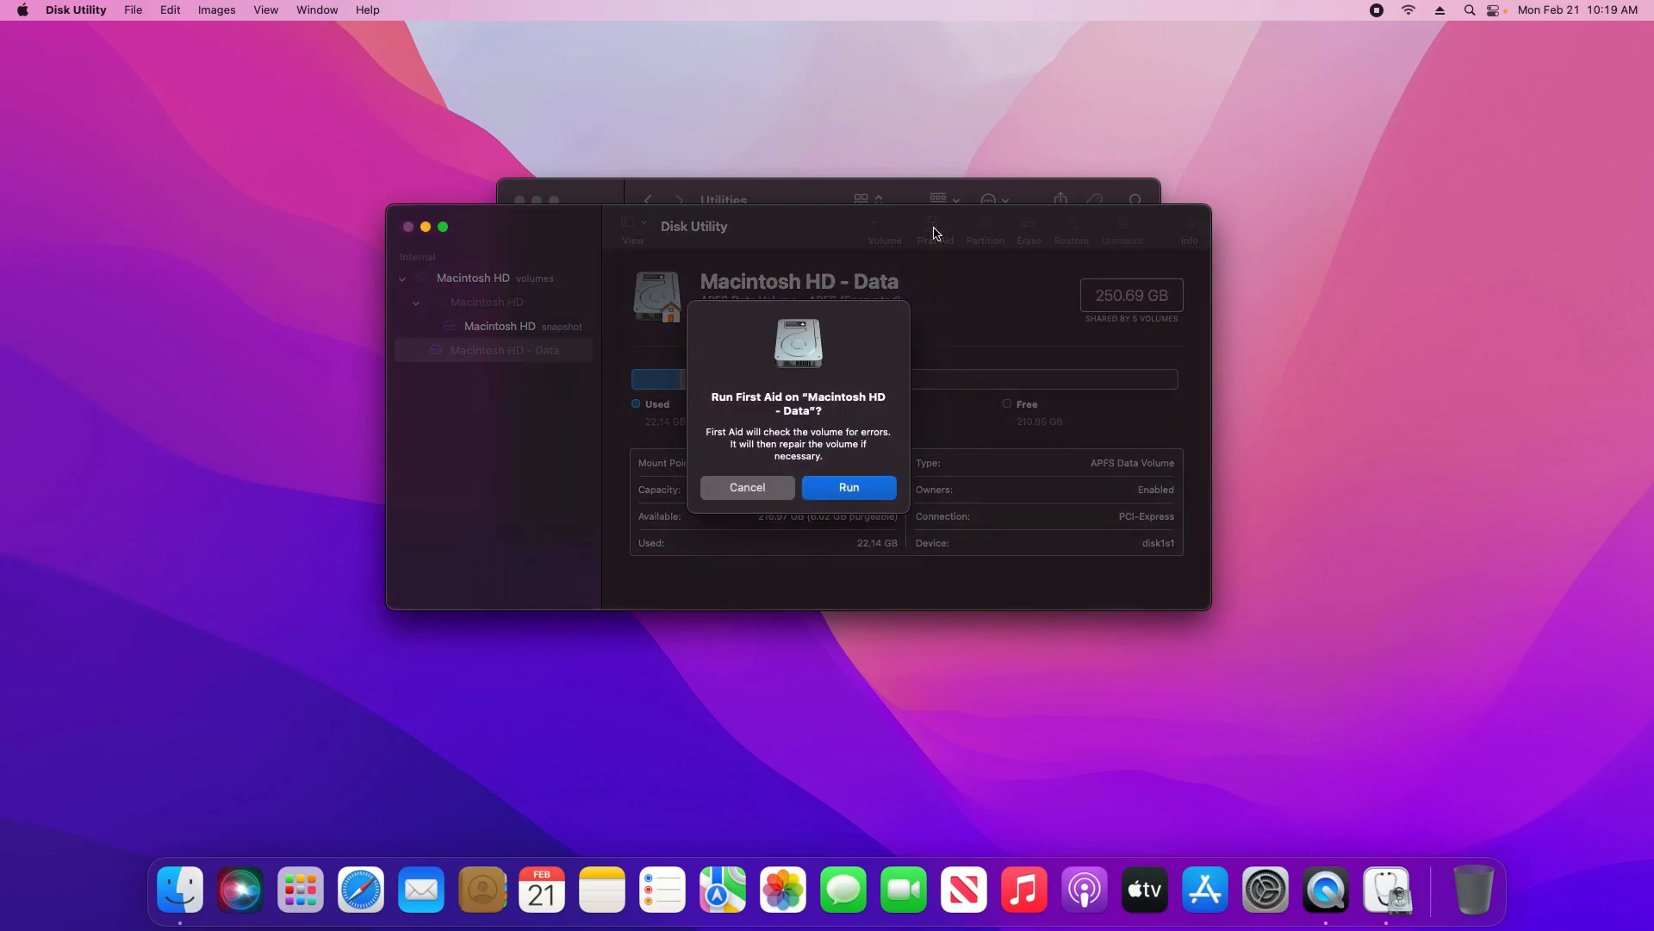
pyautogui.click(849, 493)
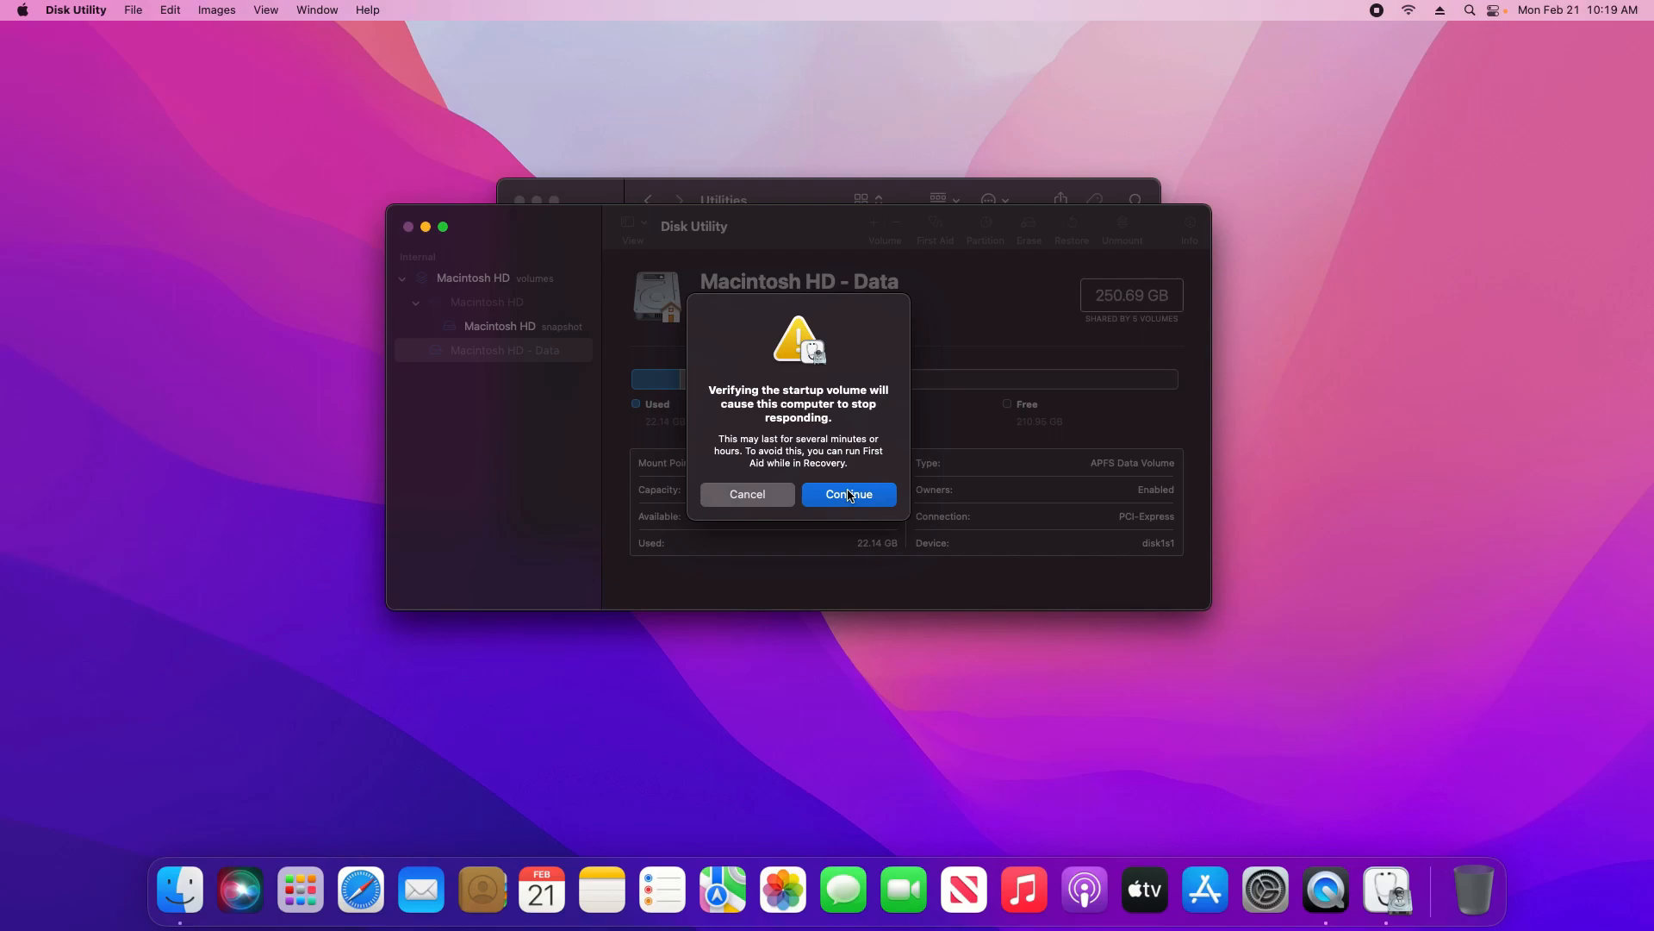
pyautogui.click(849, 493)
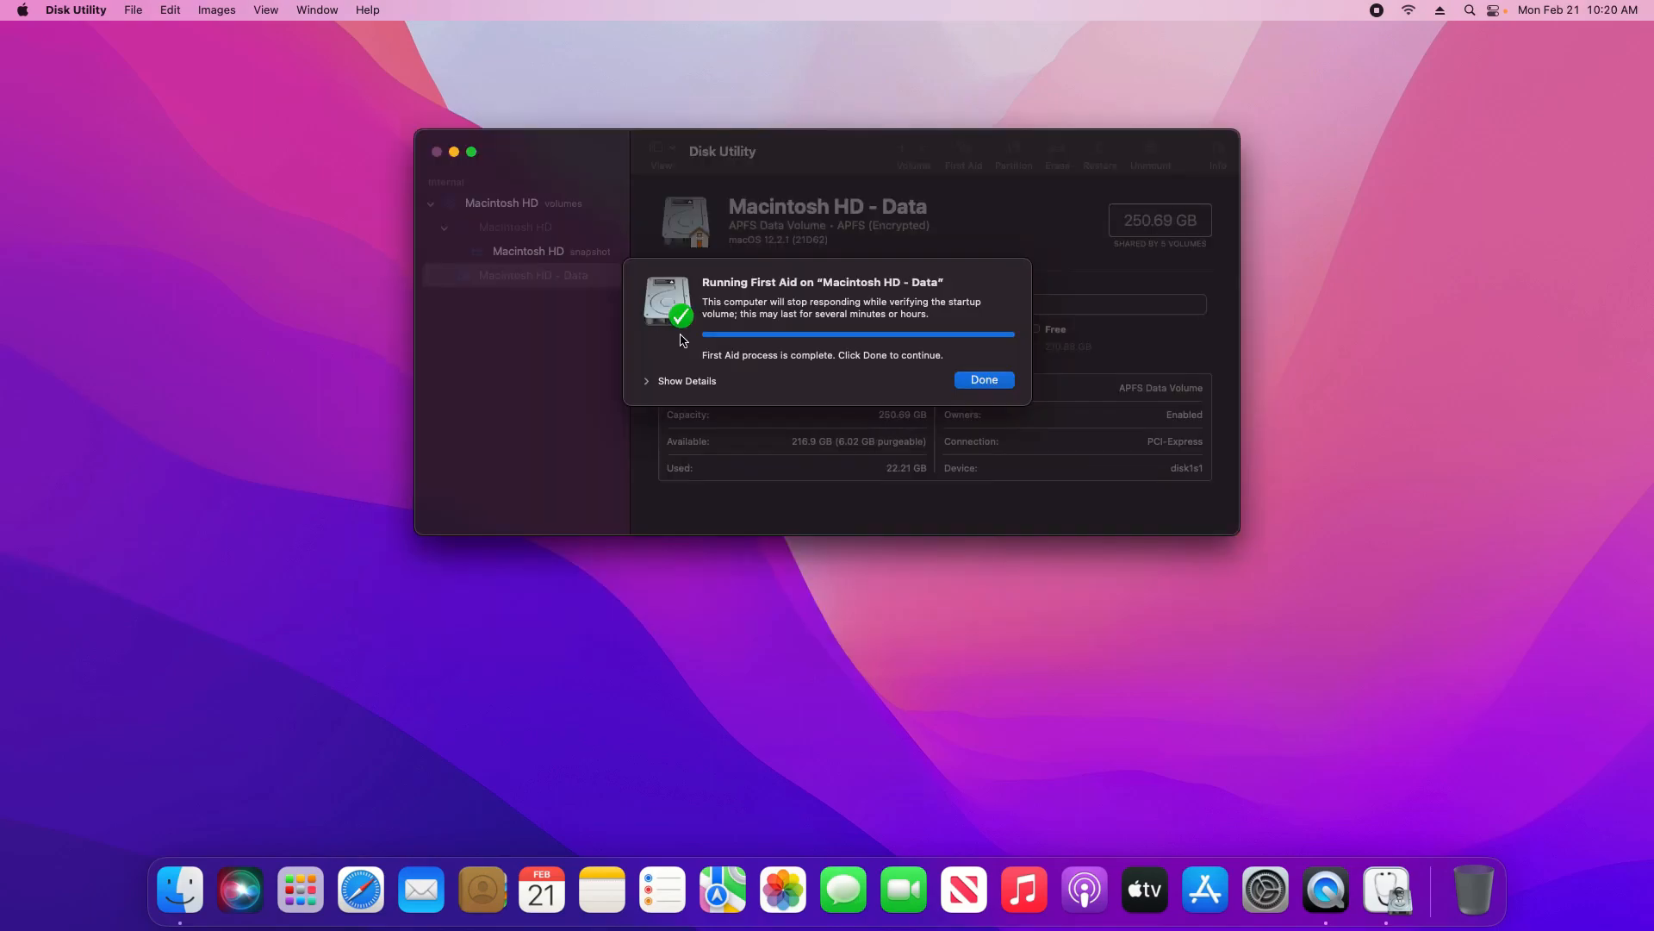
pyautogui.click(989, 386)
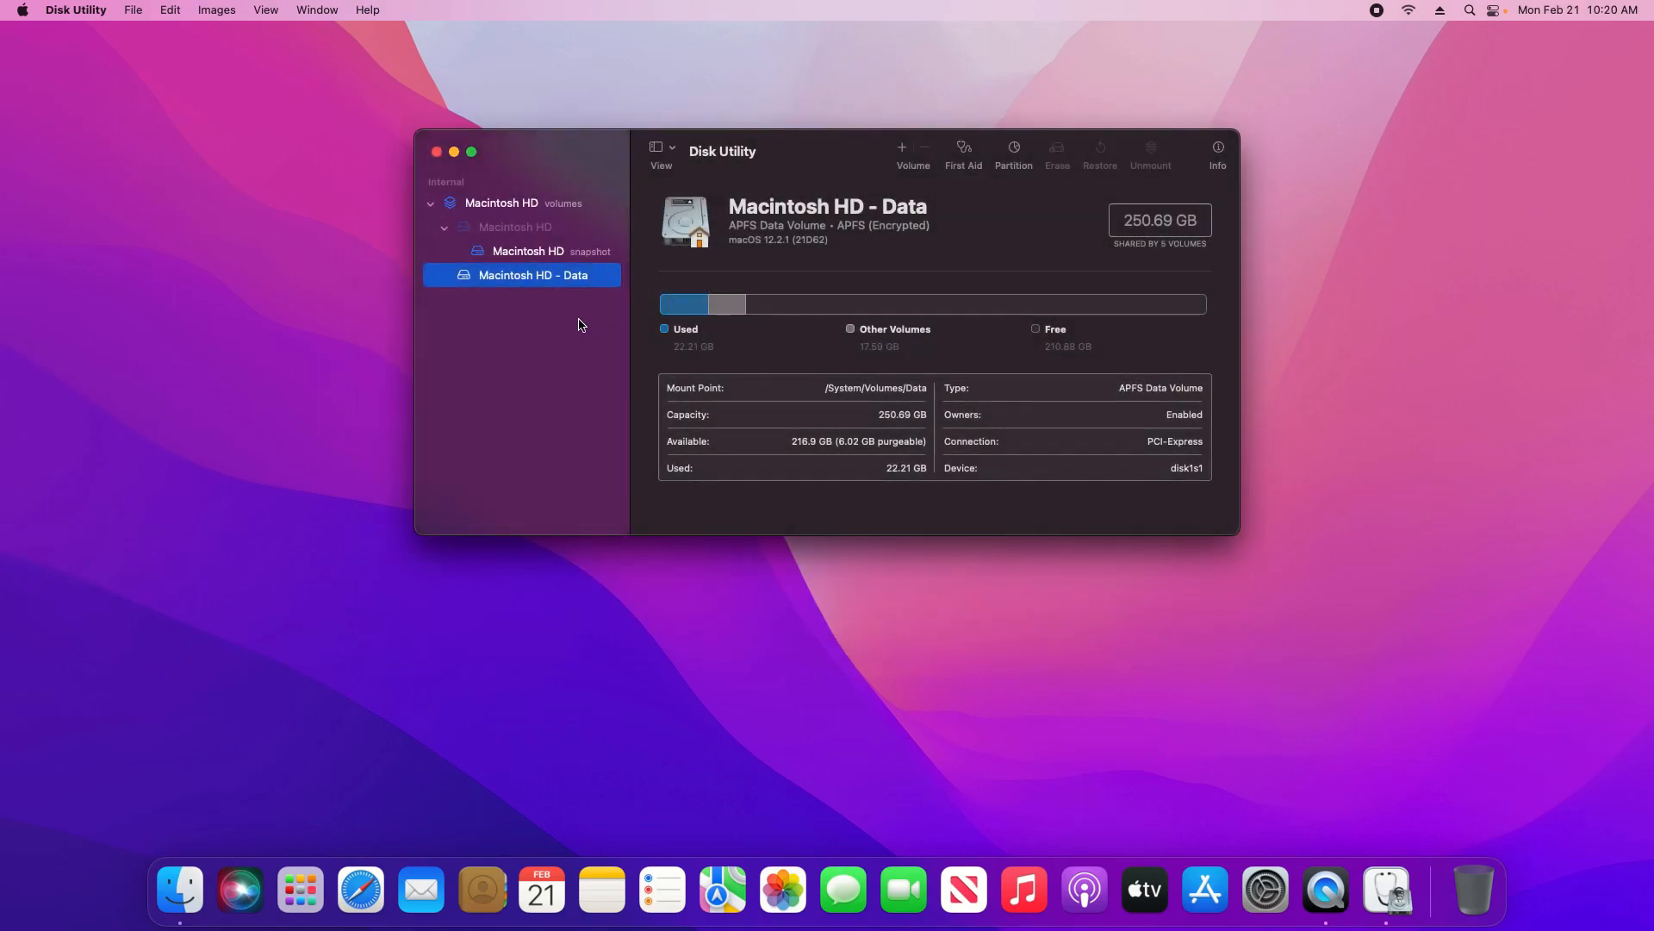
# Step: Go through the remaining First Aid targets: the Macintosh HD snapshot, its parent volume and the volume group
pyautogui.click(529, 252)
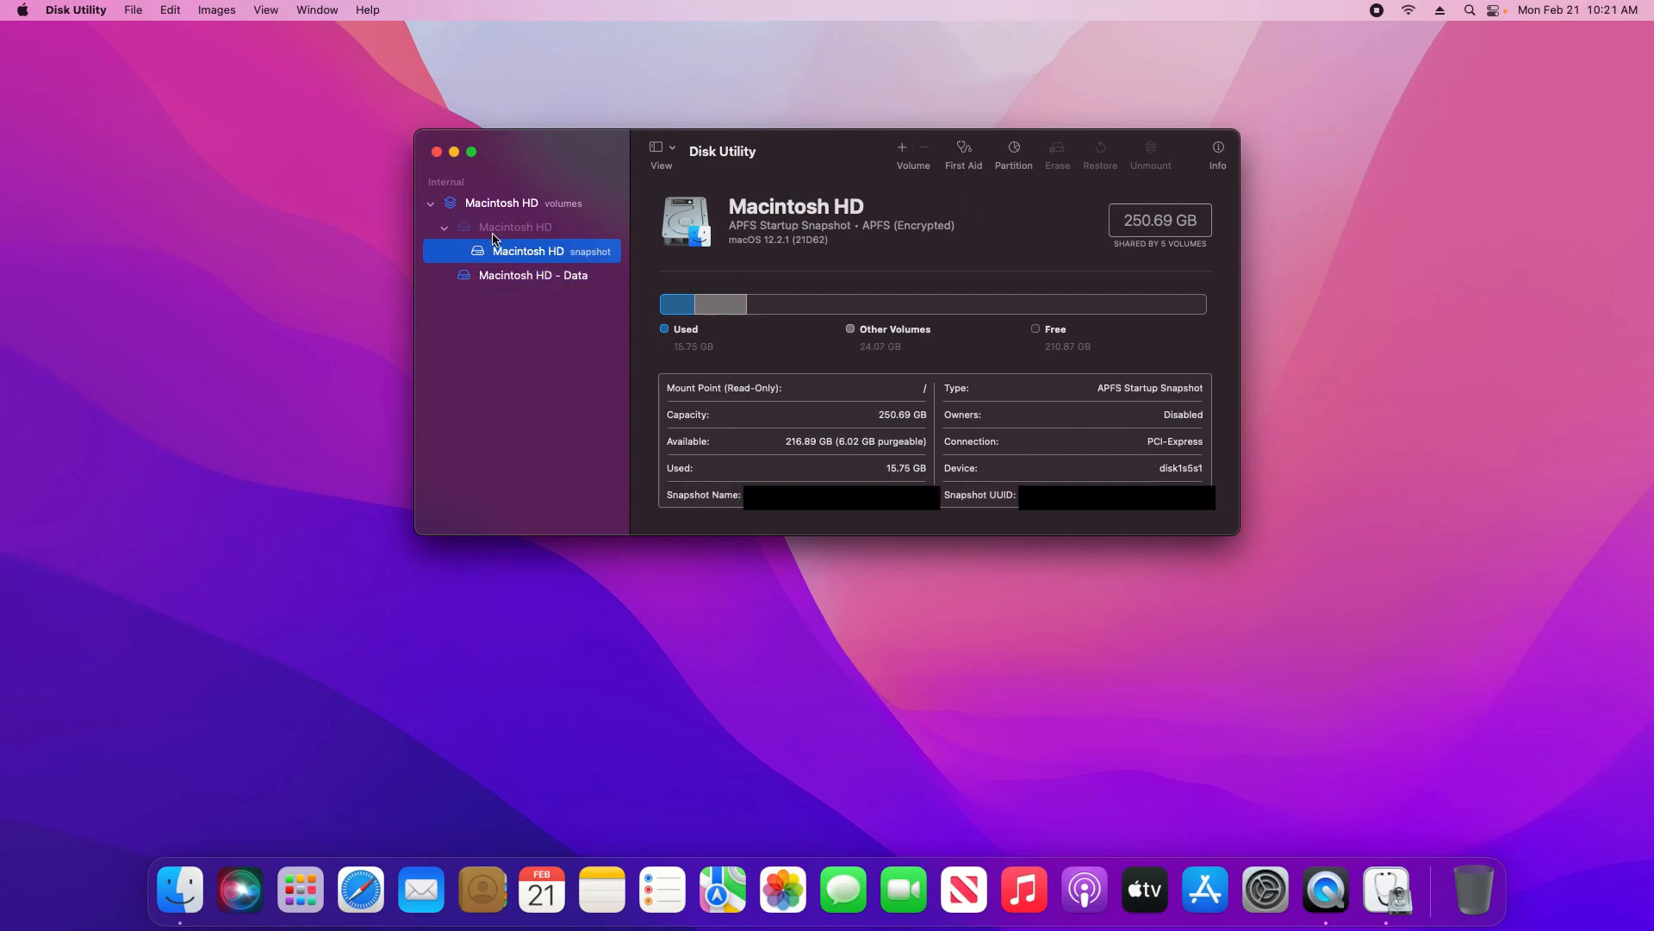
pyautogui.press('Up')
pyautogui.press('Up')
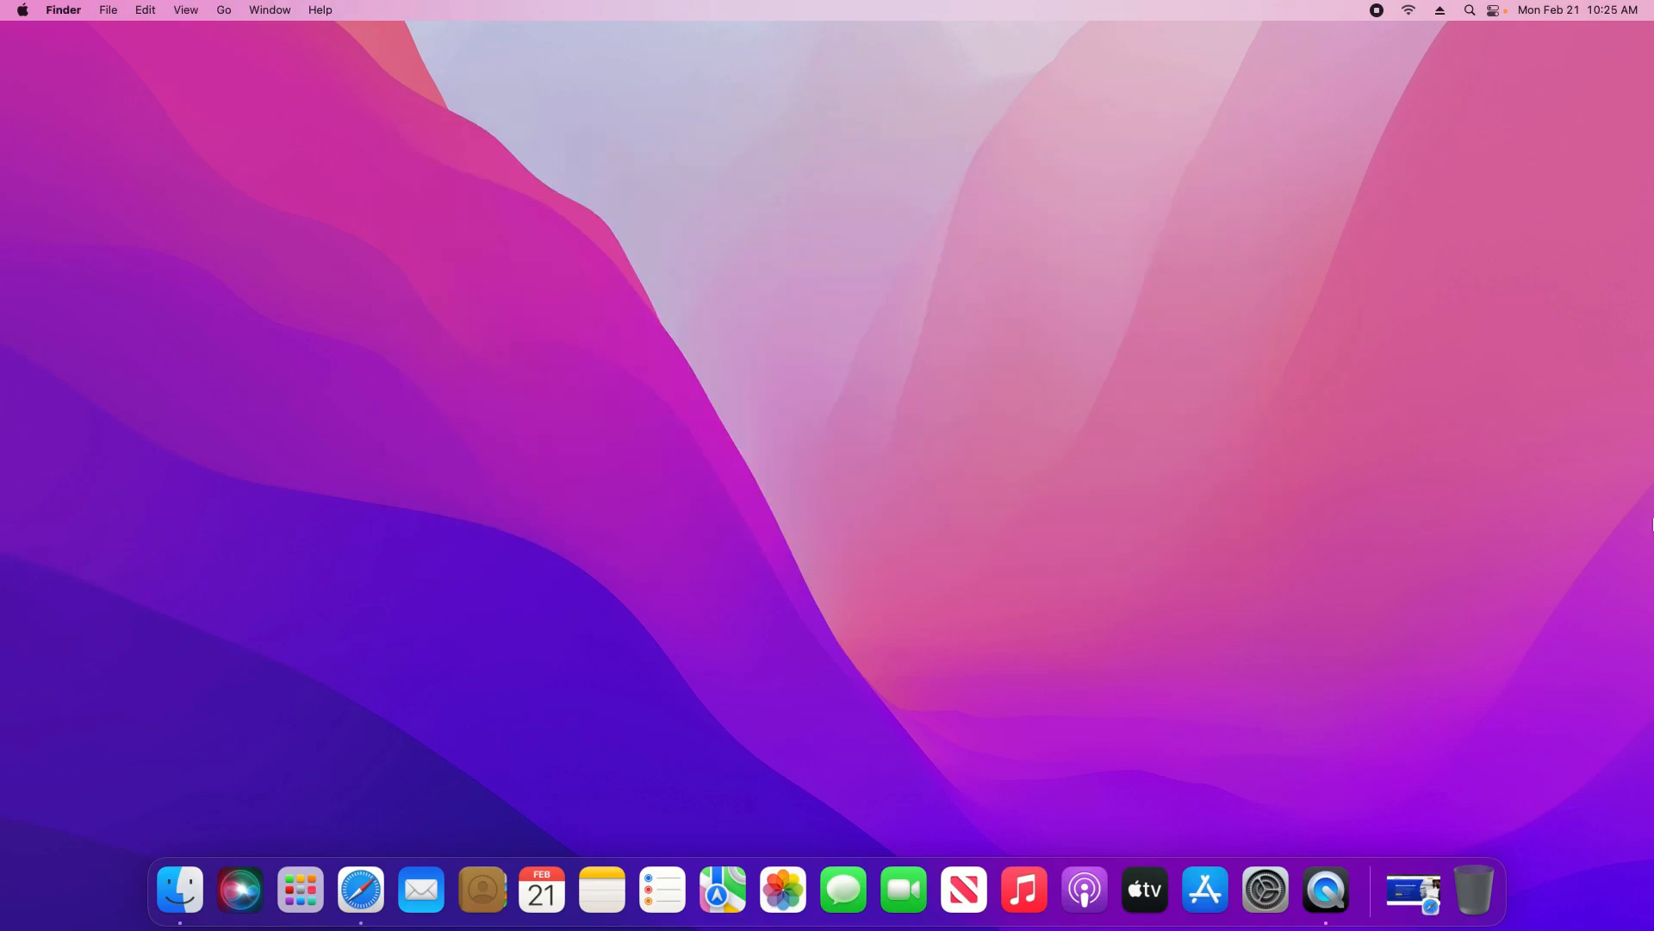
pyautogui.click(1417, 883)
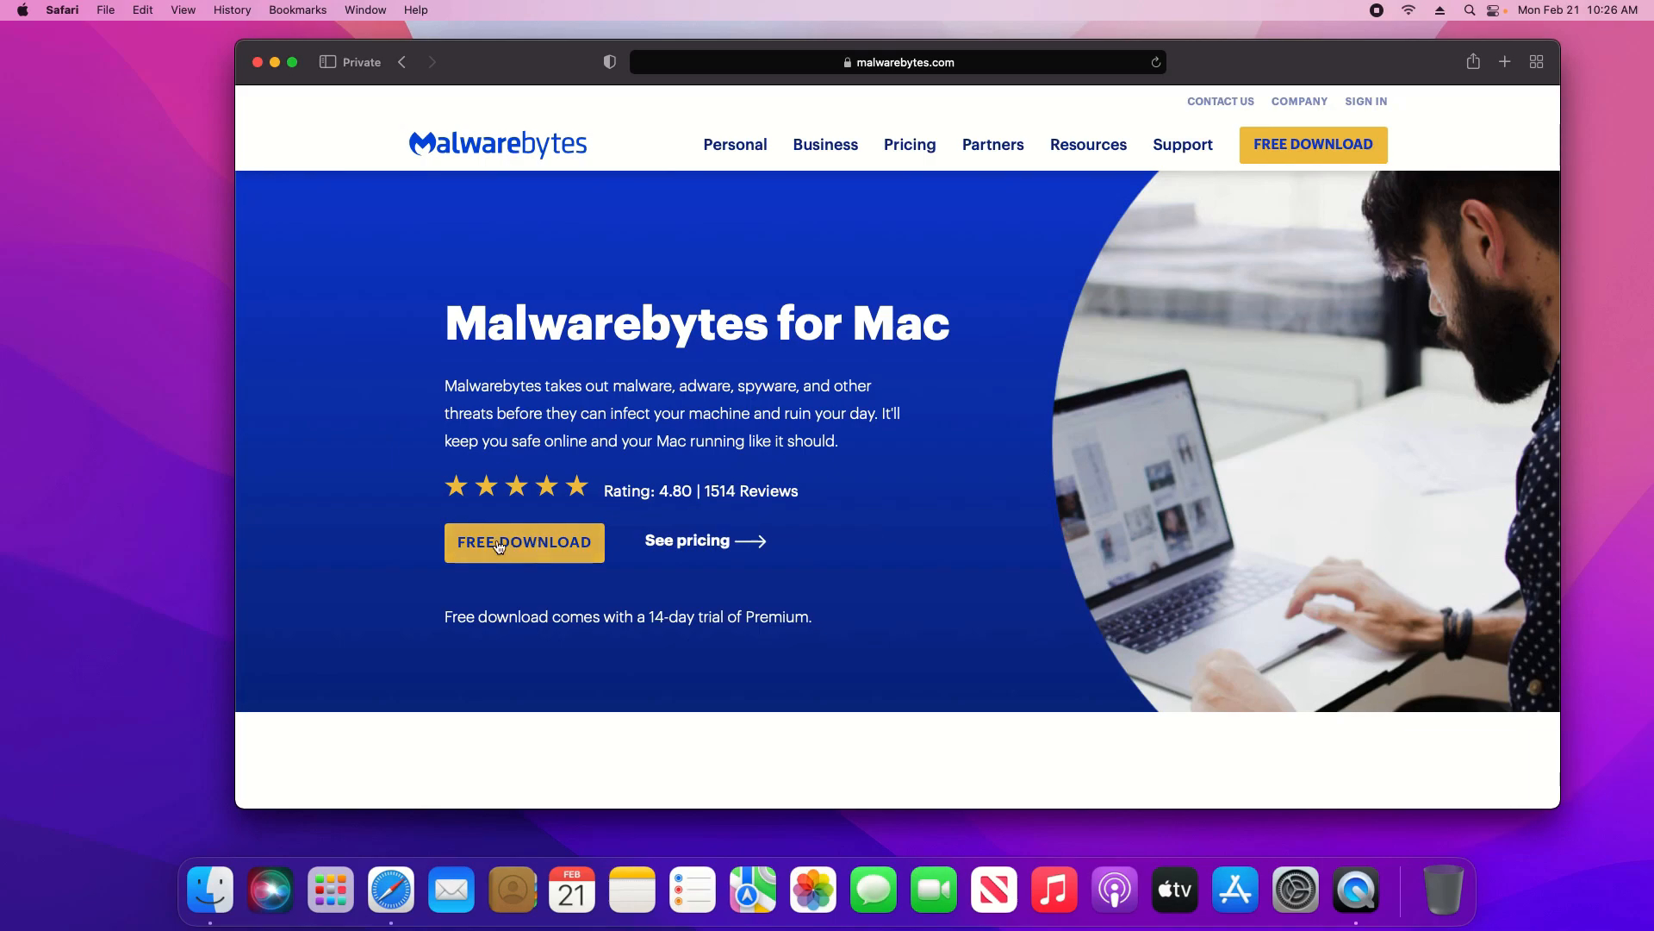
pyautogui.click(526, 549)
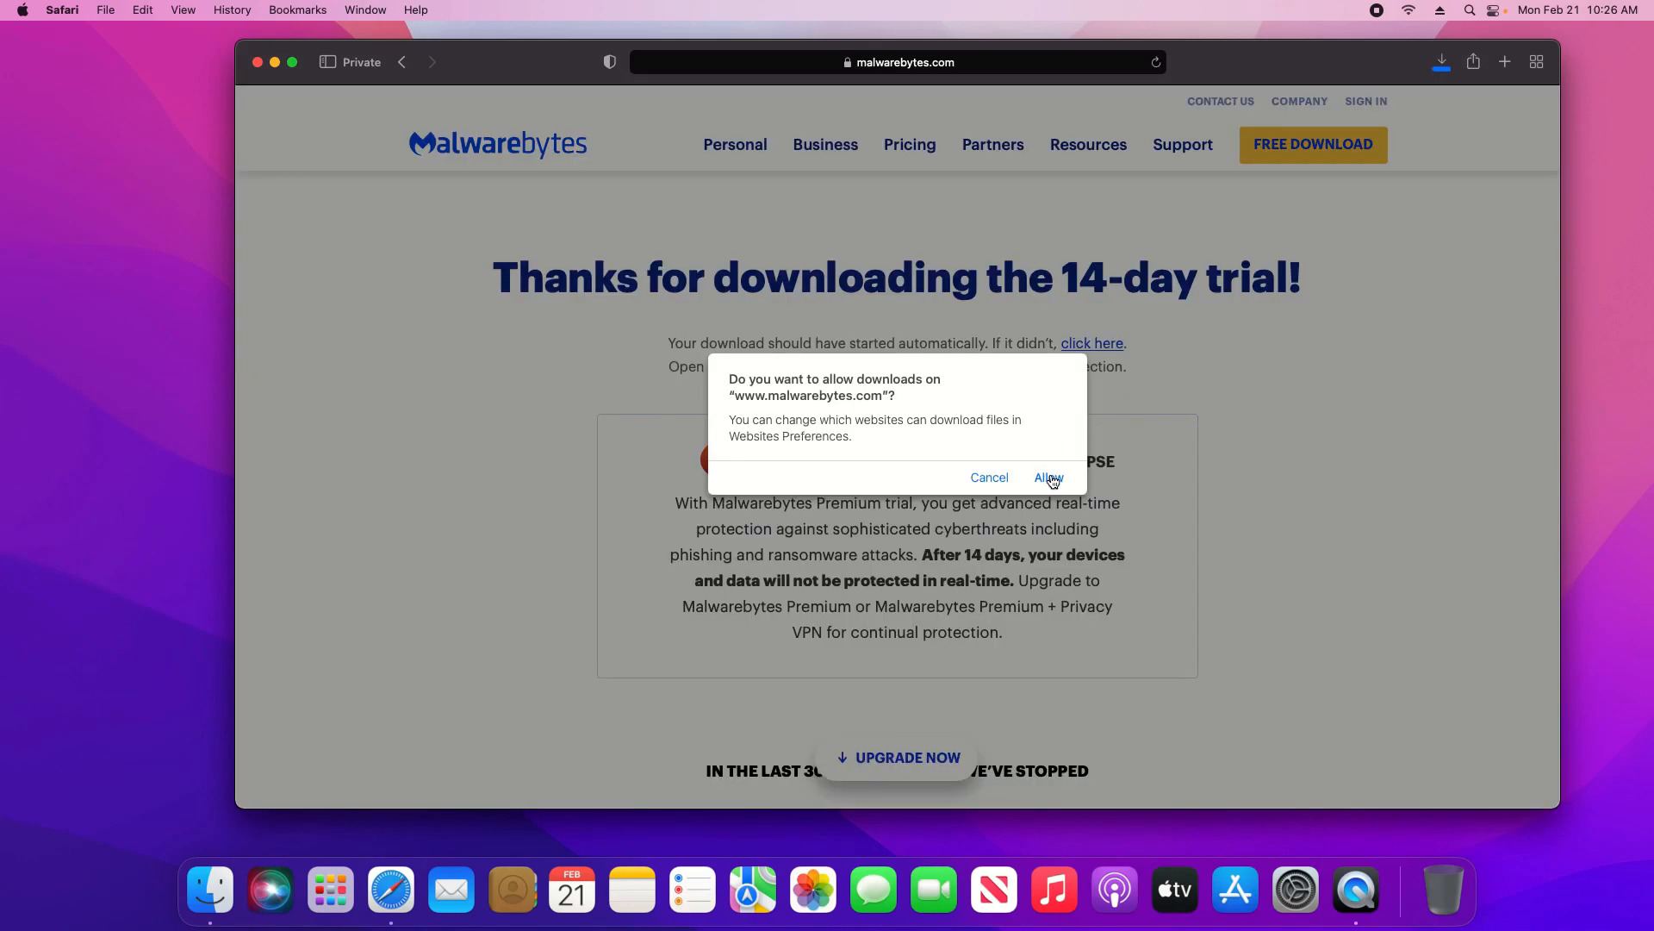
pyautogui.click(1052, 478)
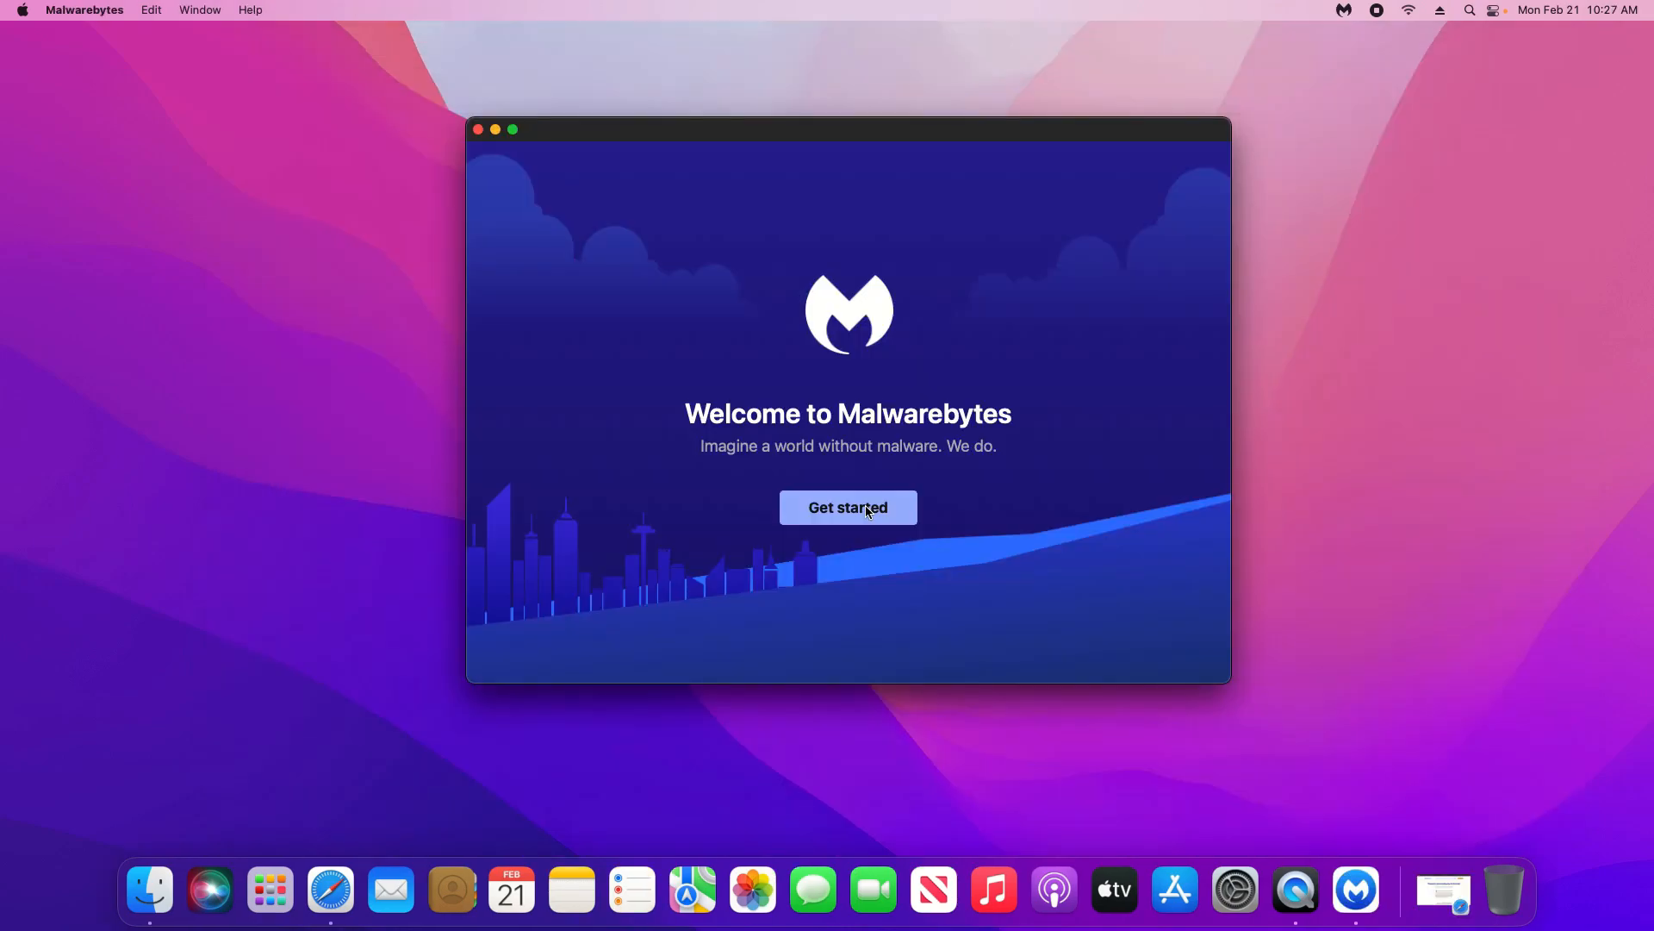
# Step: Complete the Malwarebytes welcome setup for a personal computer, leaving the optional email blank
pyautogui.click(865, 507)
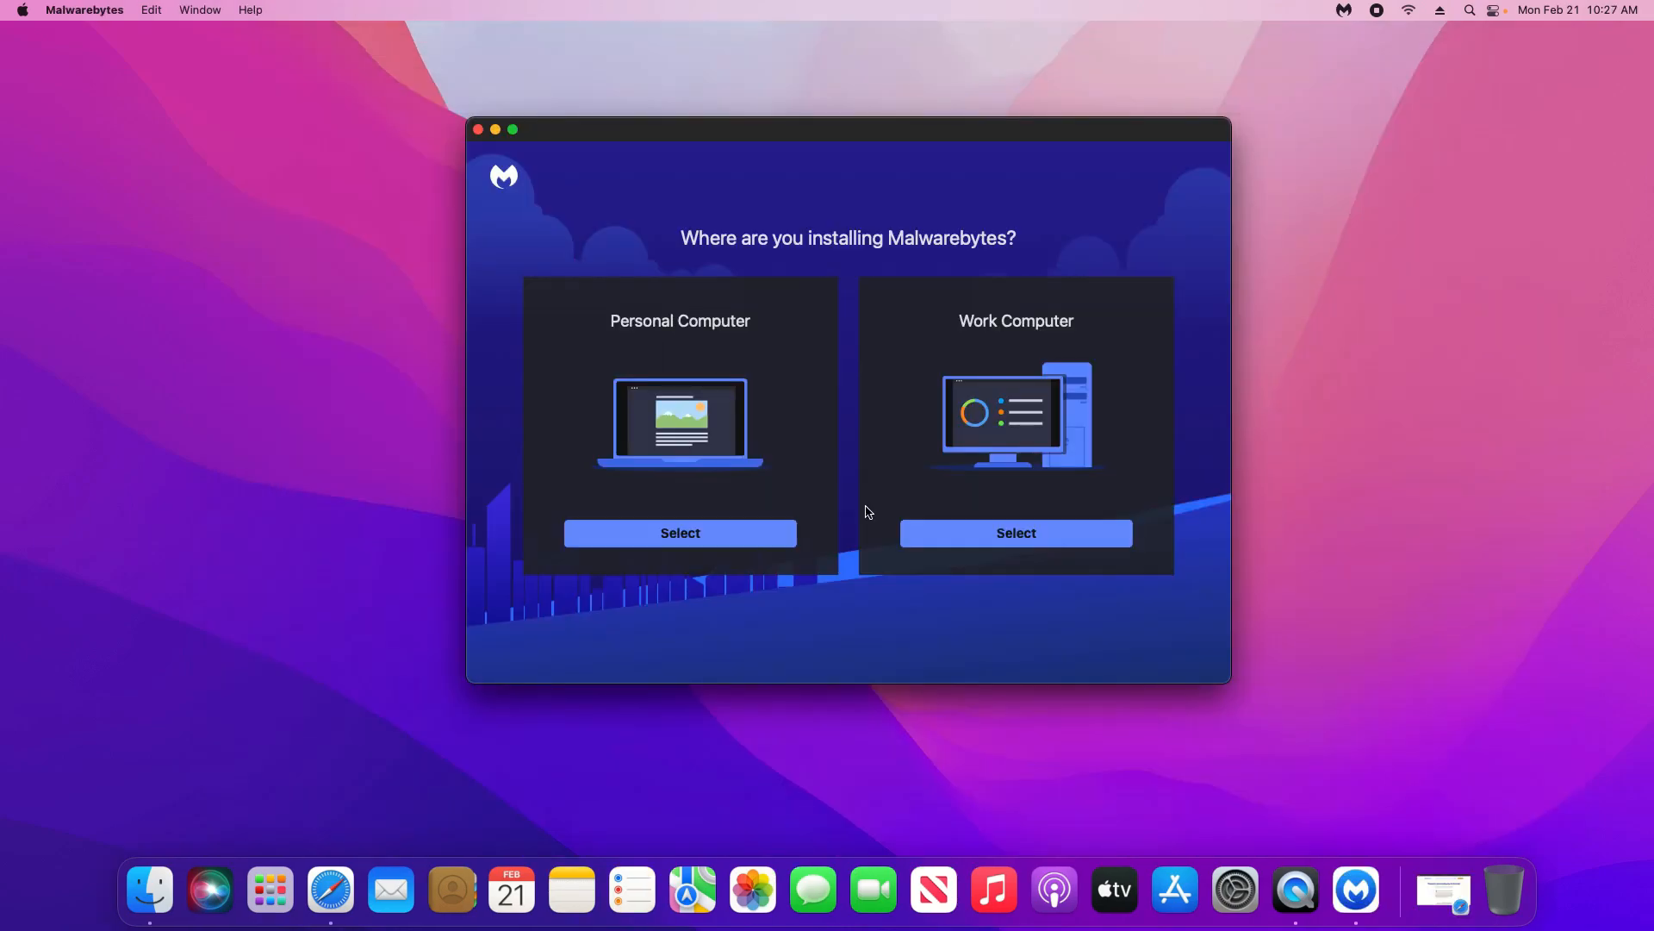
pyautogui.click(690, 532)
pyautogui.click(845, 586)
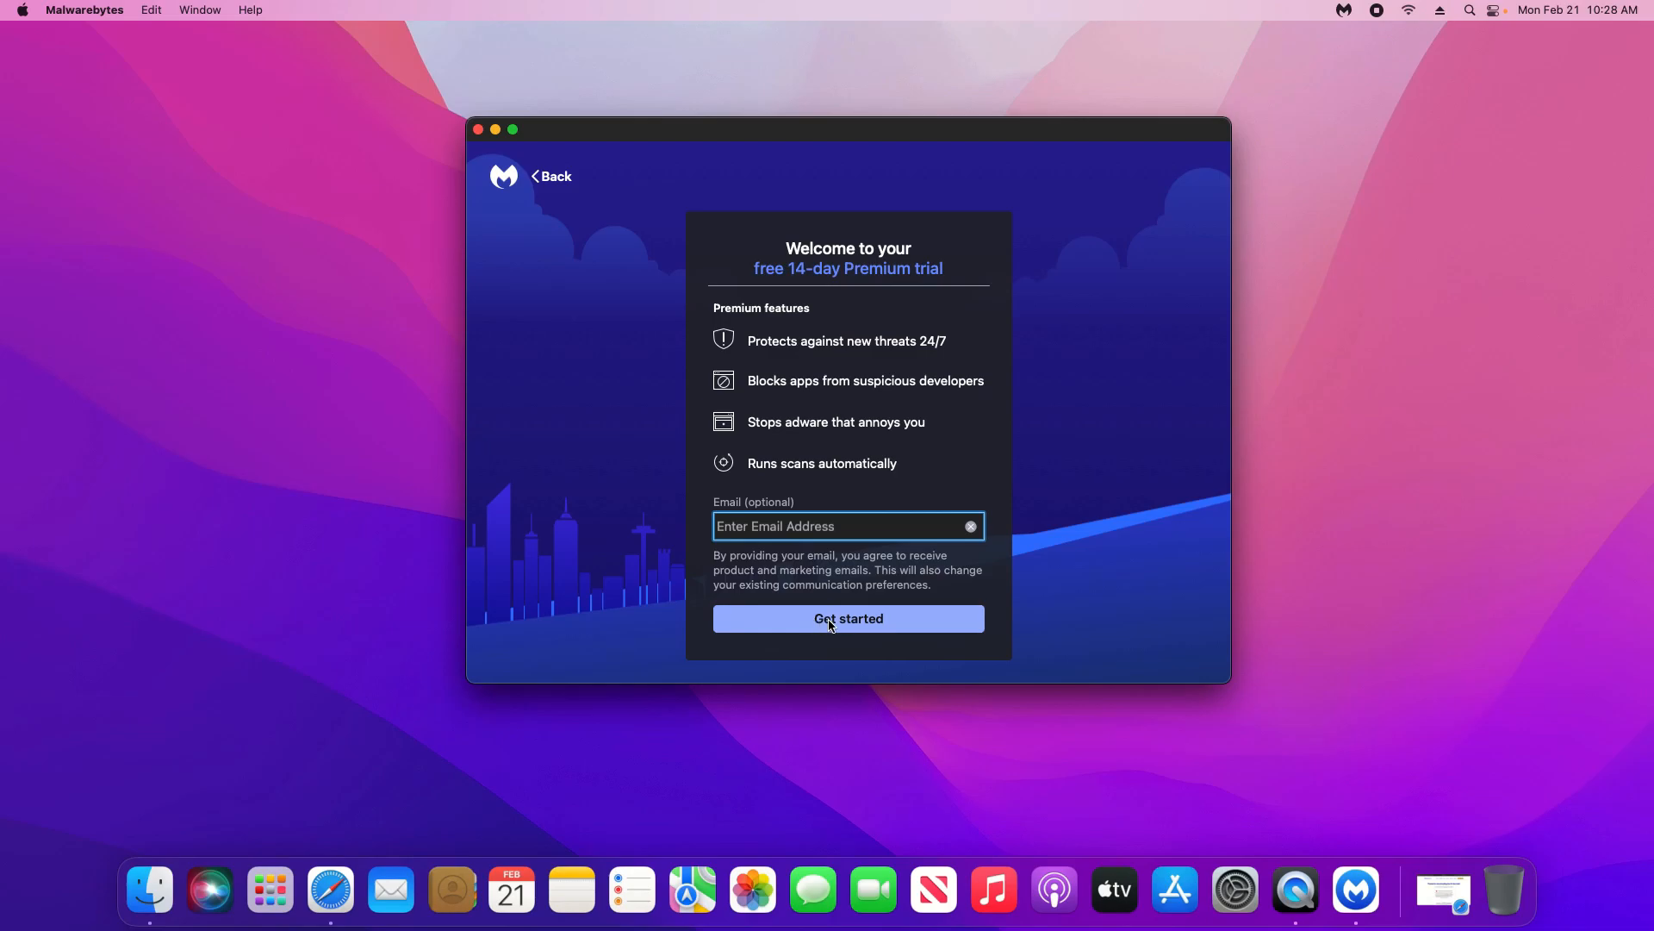
pyautogui.click(830, 620)
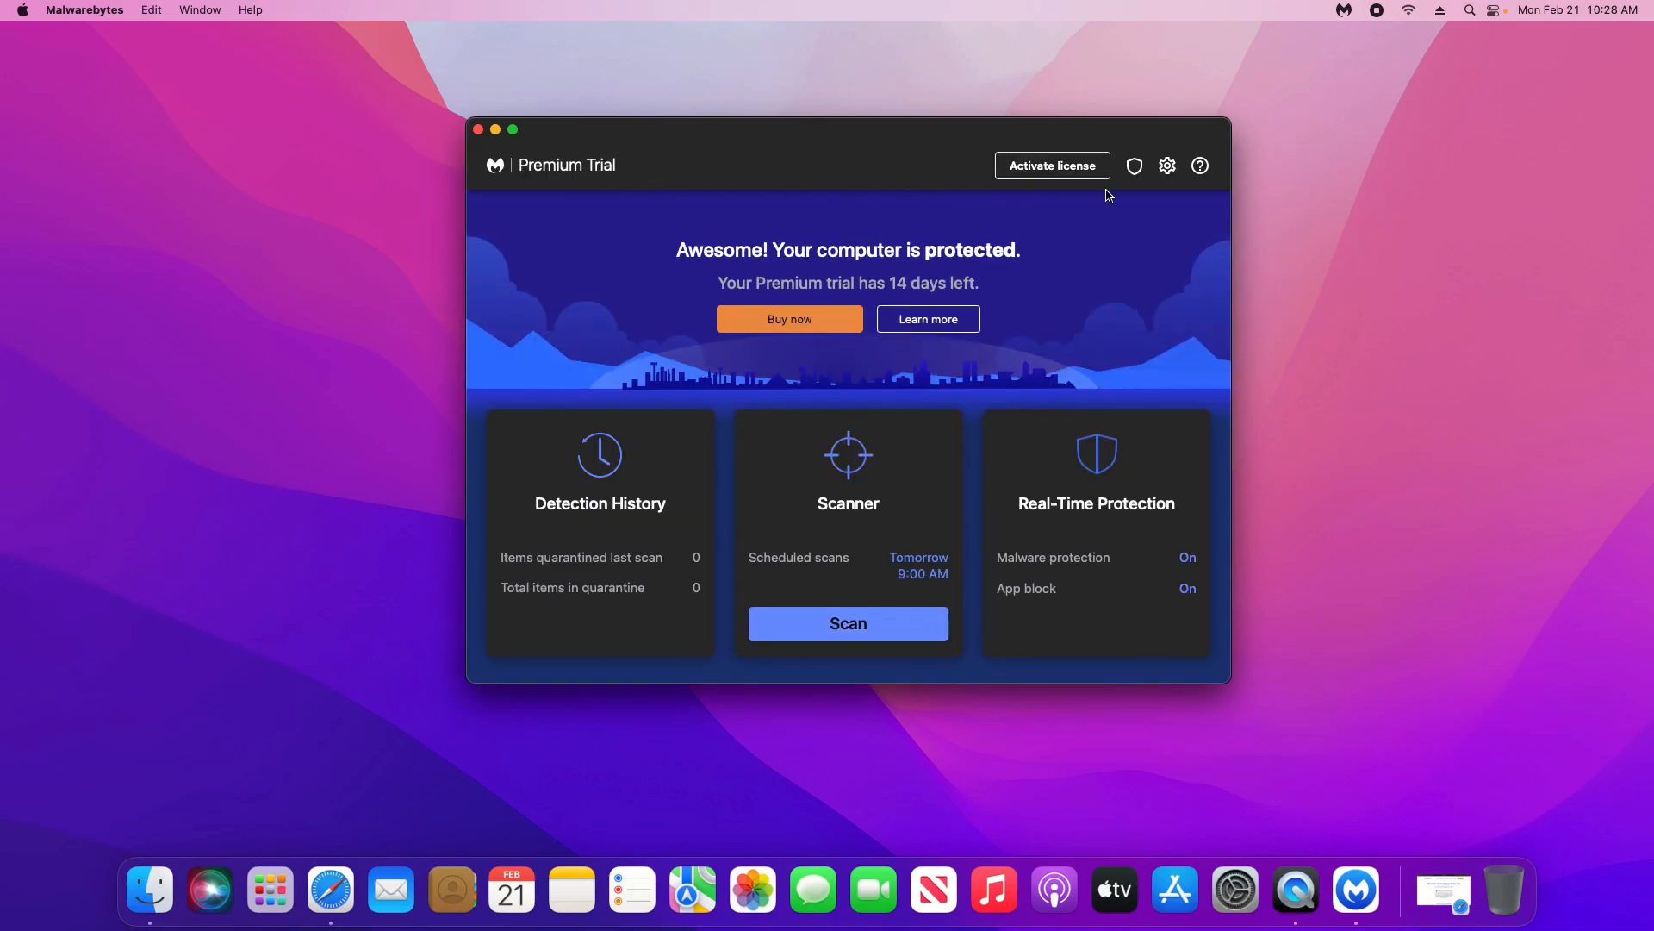
# Step: Deactivate the Malwarebytes Premium trial in the account settings and close the settings
pyautogui.click(1168, 167)
pyautogui.click(813, 273)
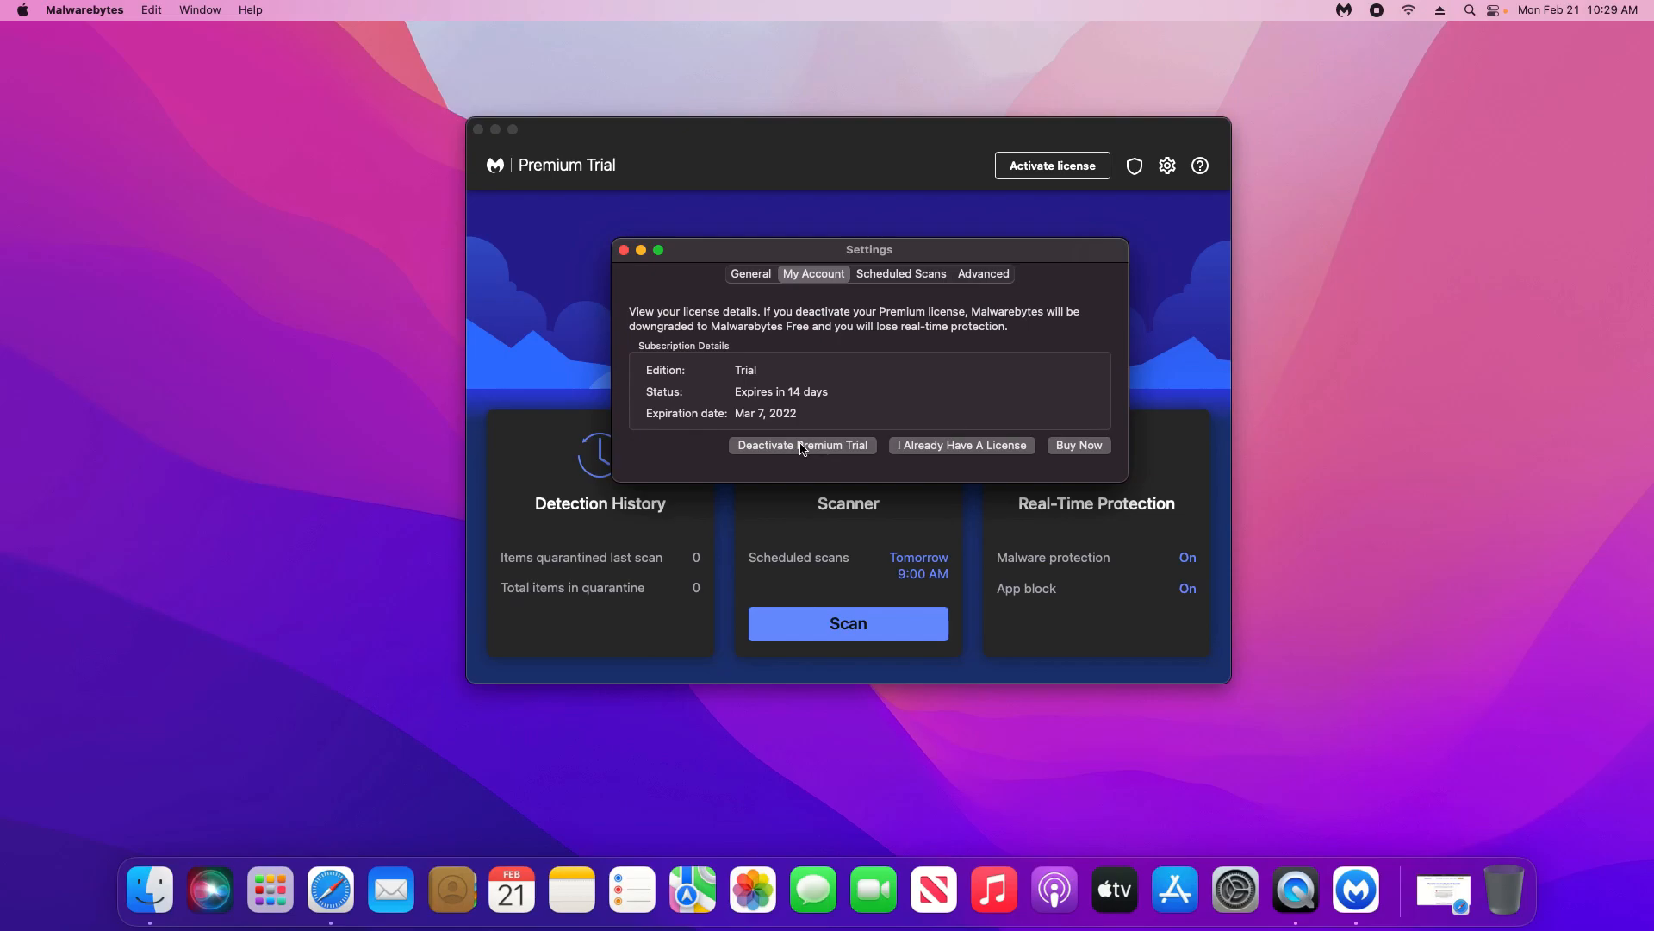
pyautogui.click(794, 447)
pyautogui.click(826, 368)
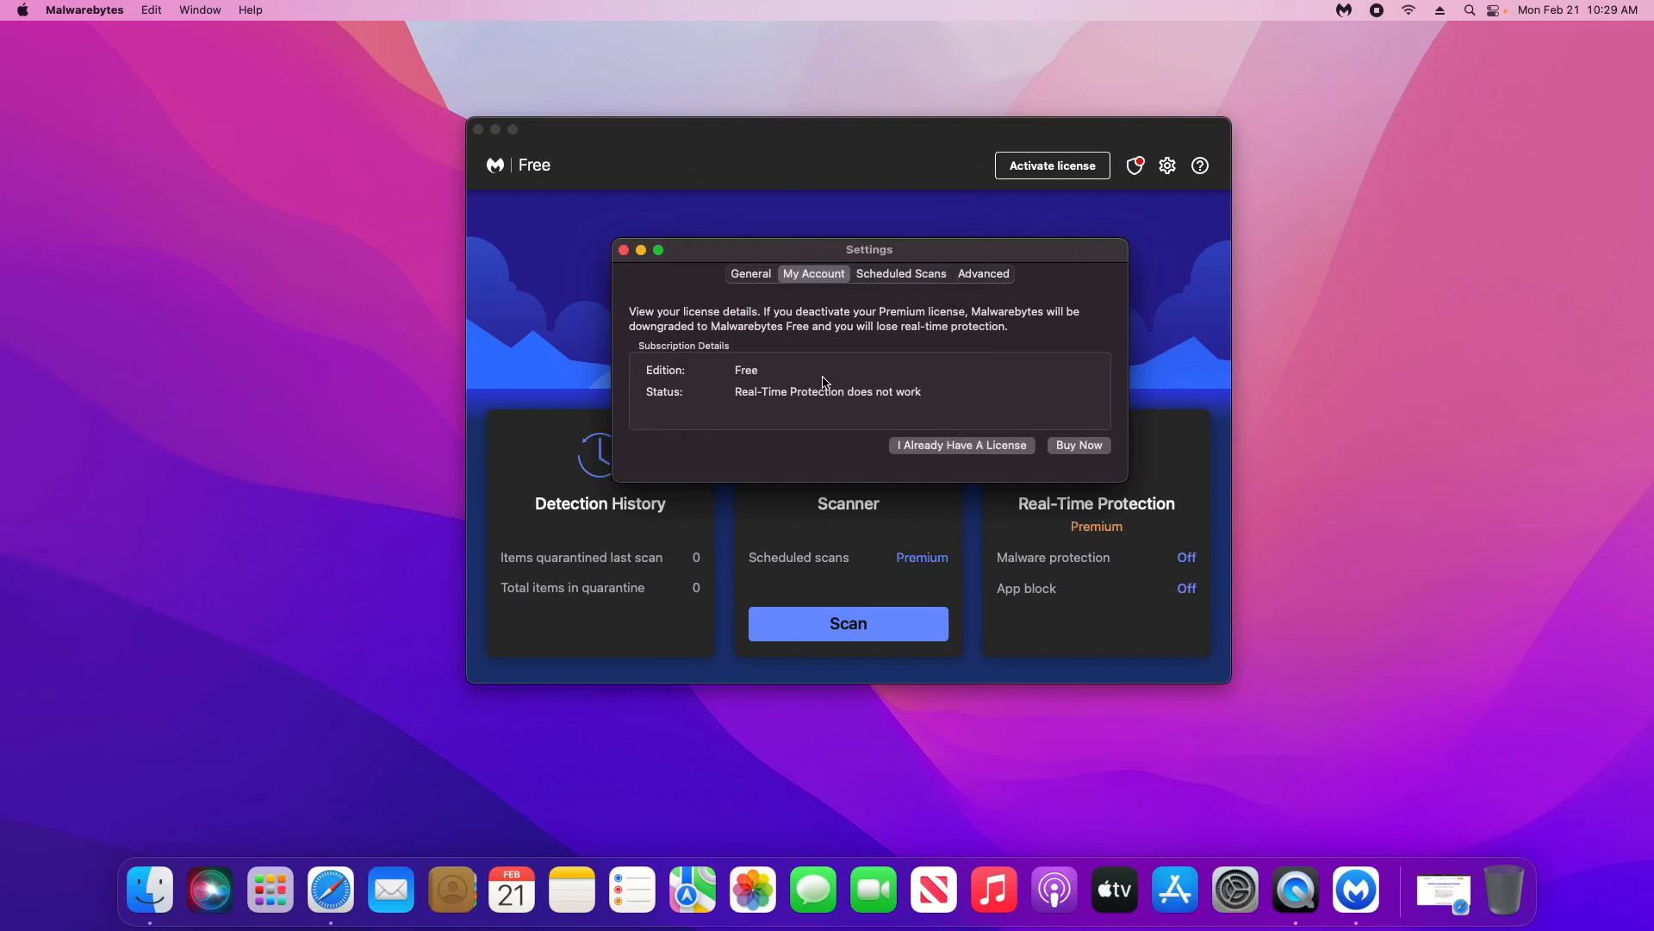
pyautogui.click(623, 250)
# Step: Check for Malwarebytes updates and start a malware scan
pyautogui.click(78, 10)
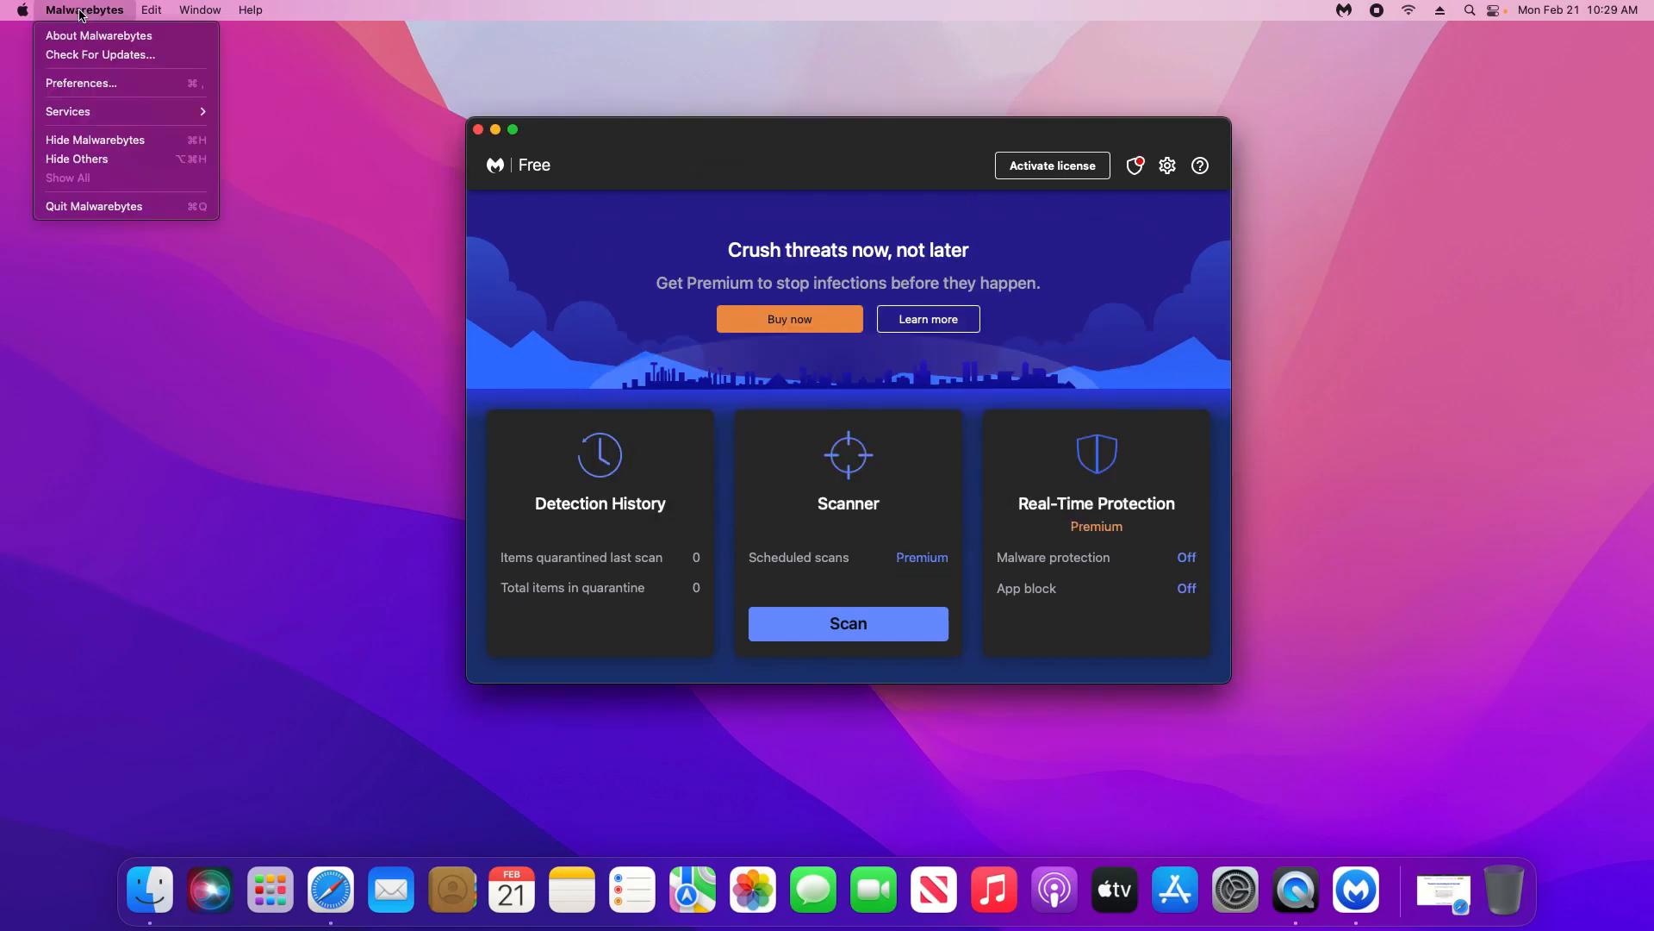
pyautogui.click(94, 62)
pyautogui.click(846, 454)
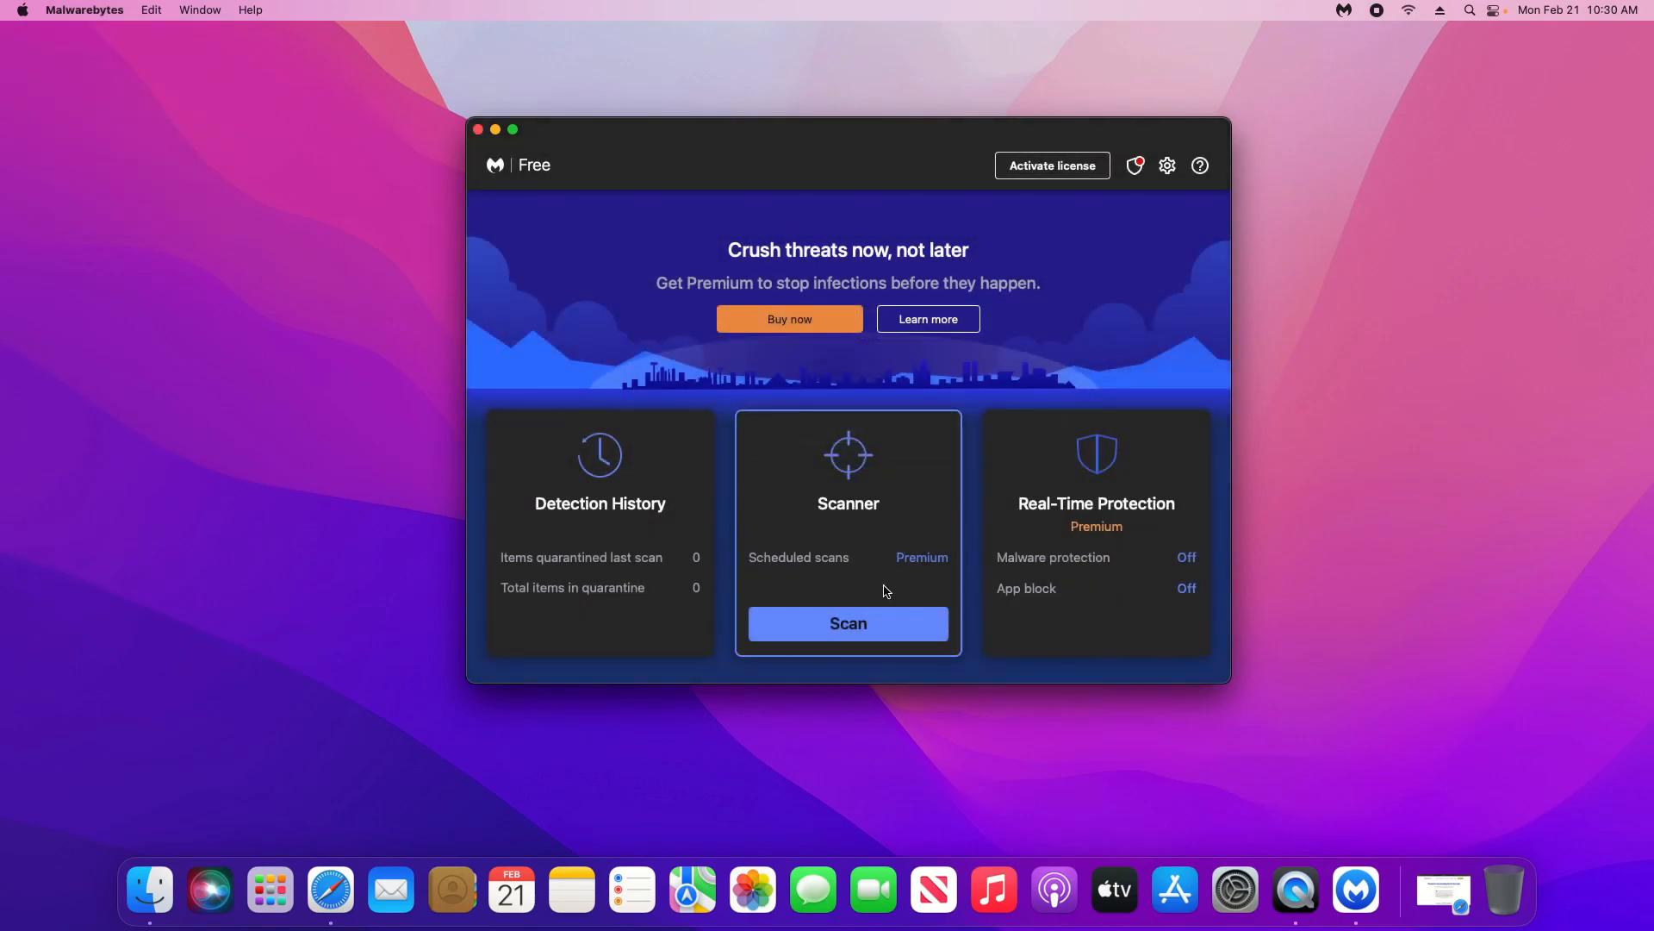
pyautogui.click(847, 629)
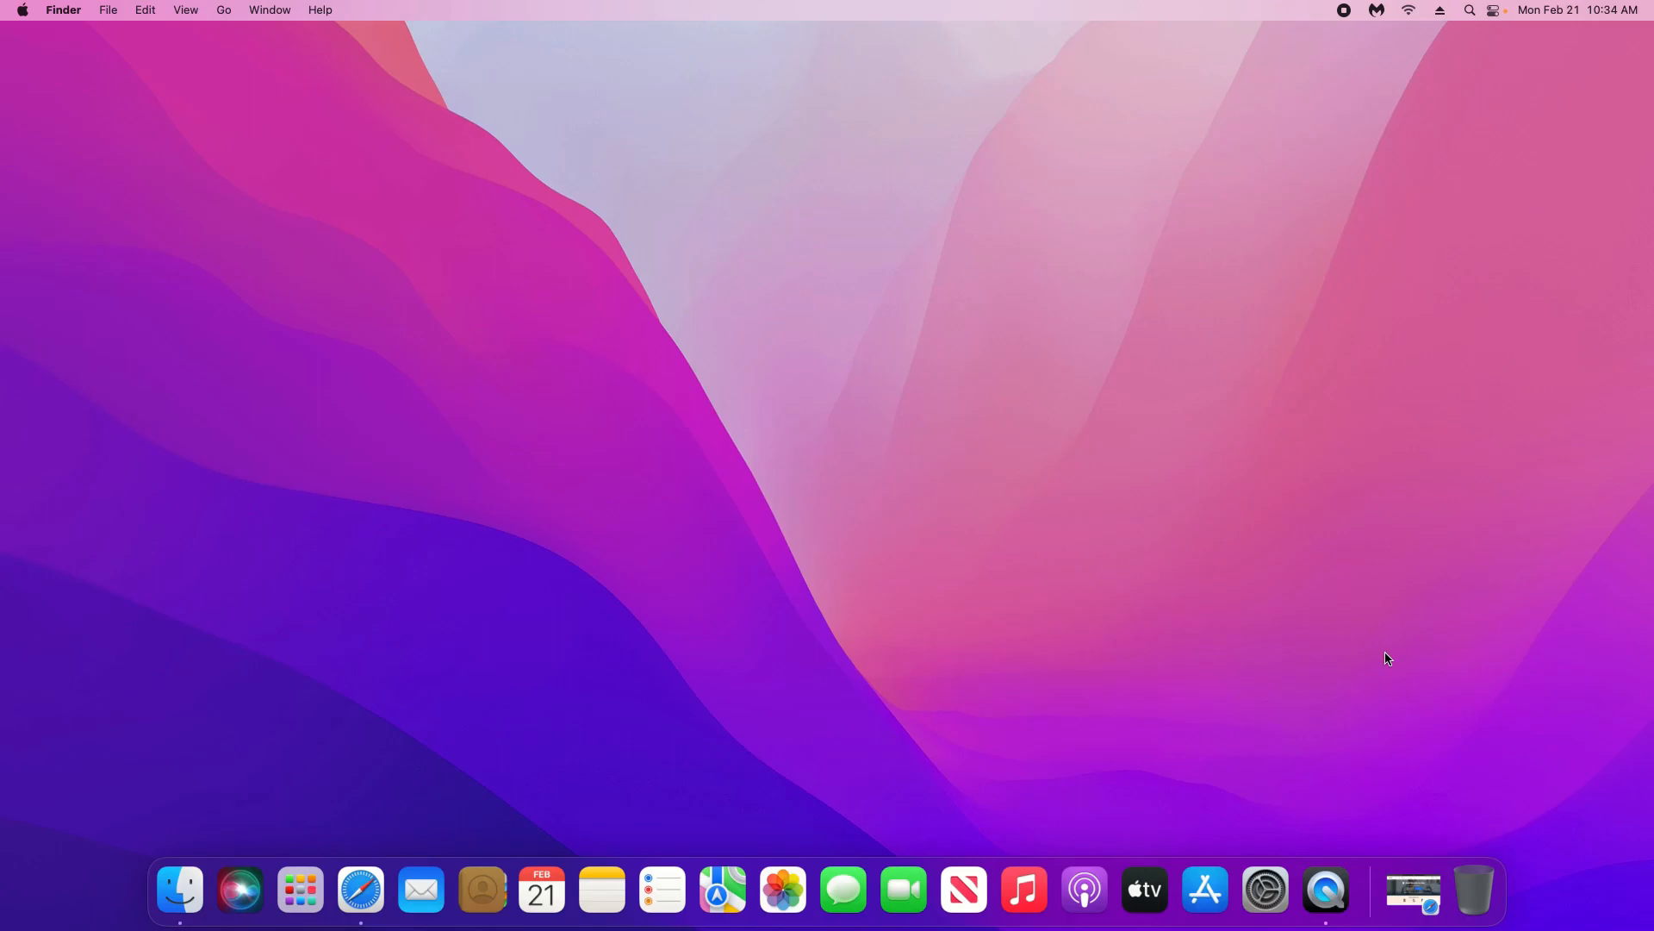
# Step: Restore the minimized Safari window
pyautogui.click(1413, 892)
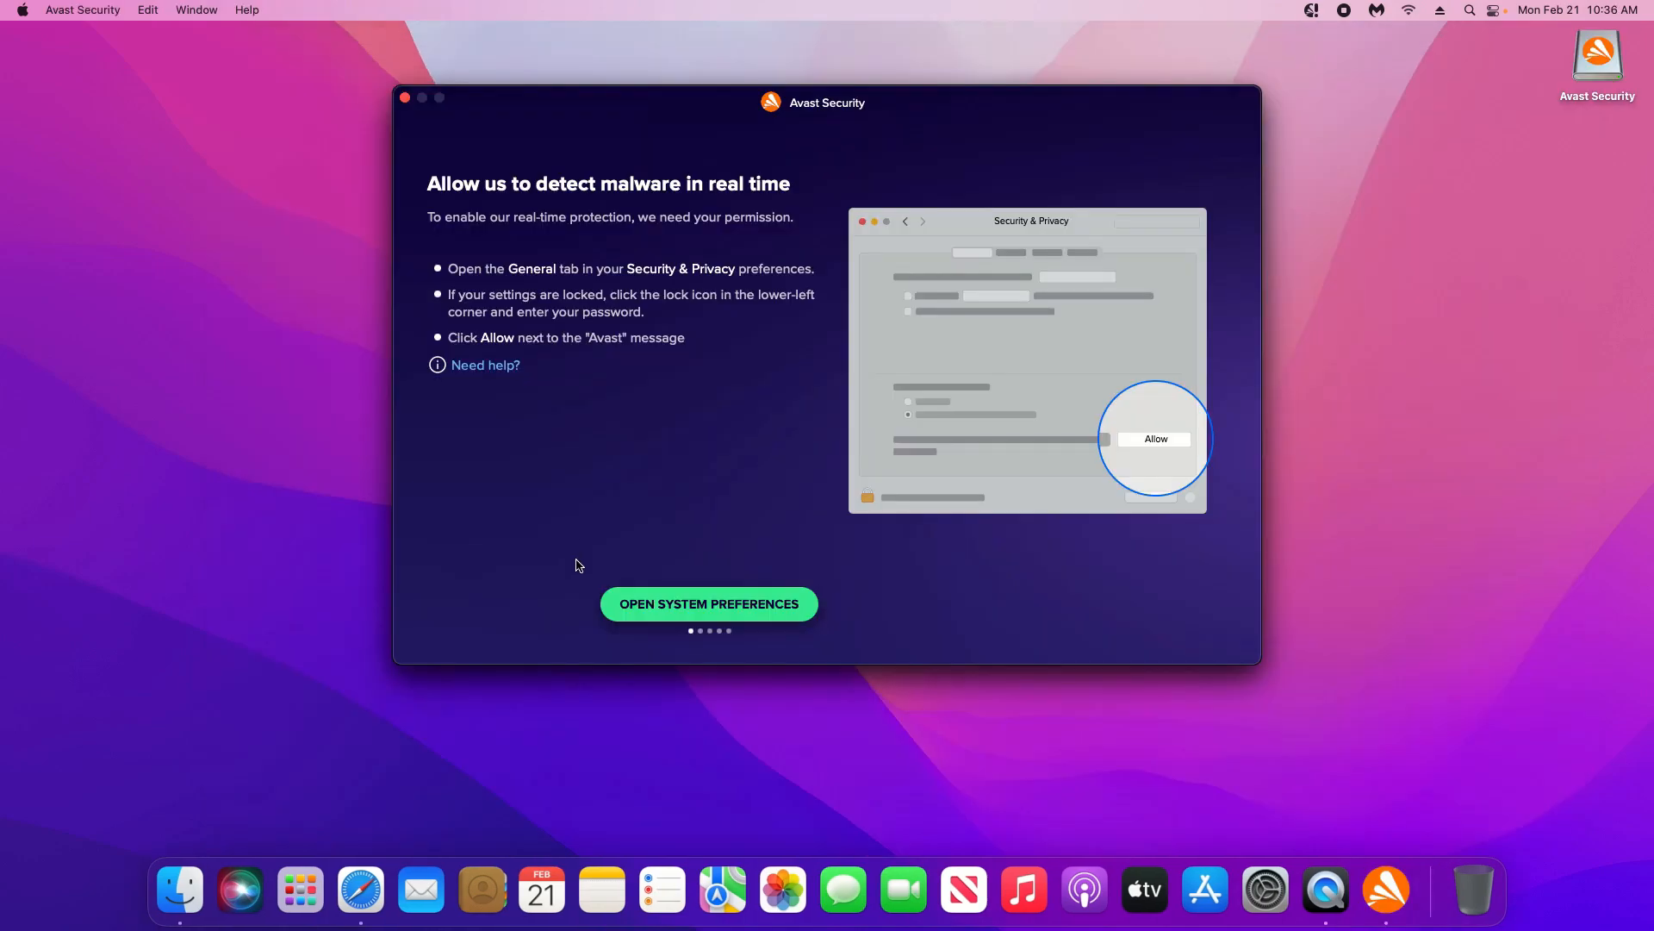
# Step: Unlock the Security & Privacy preferences with the account password and allow the blocked Avast Security system software
pyautogui.click(696, 604)
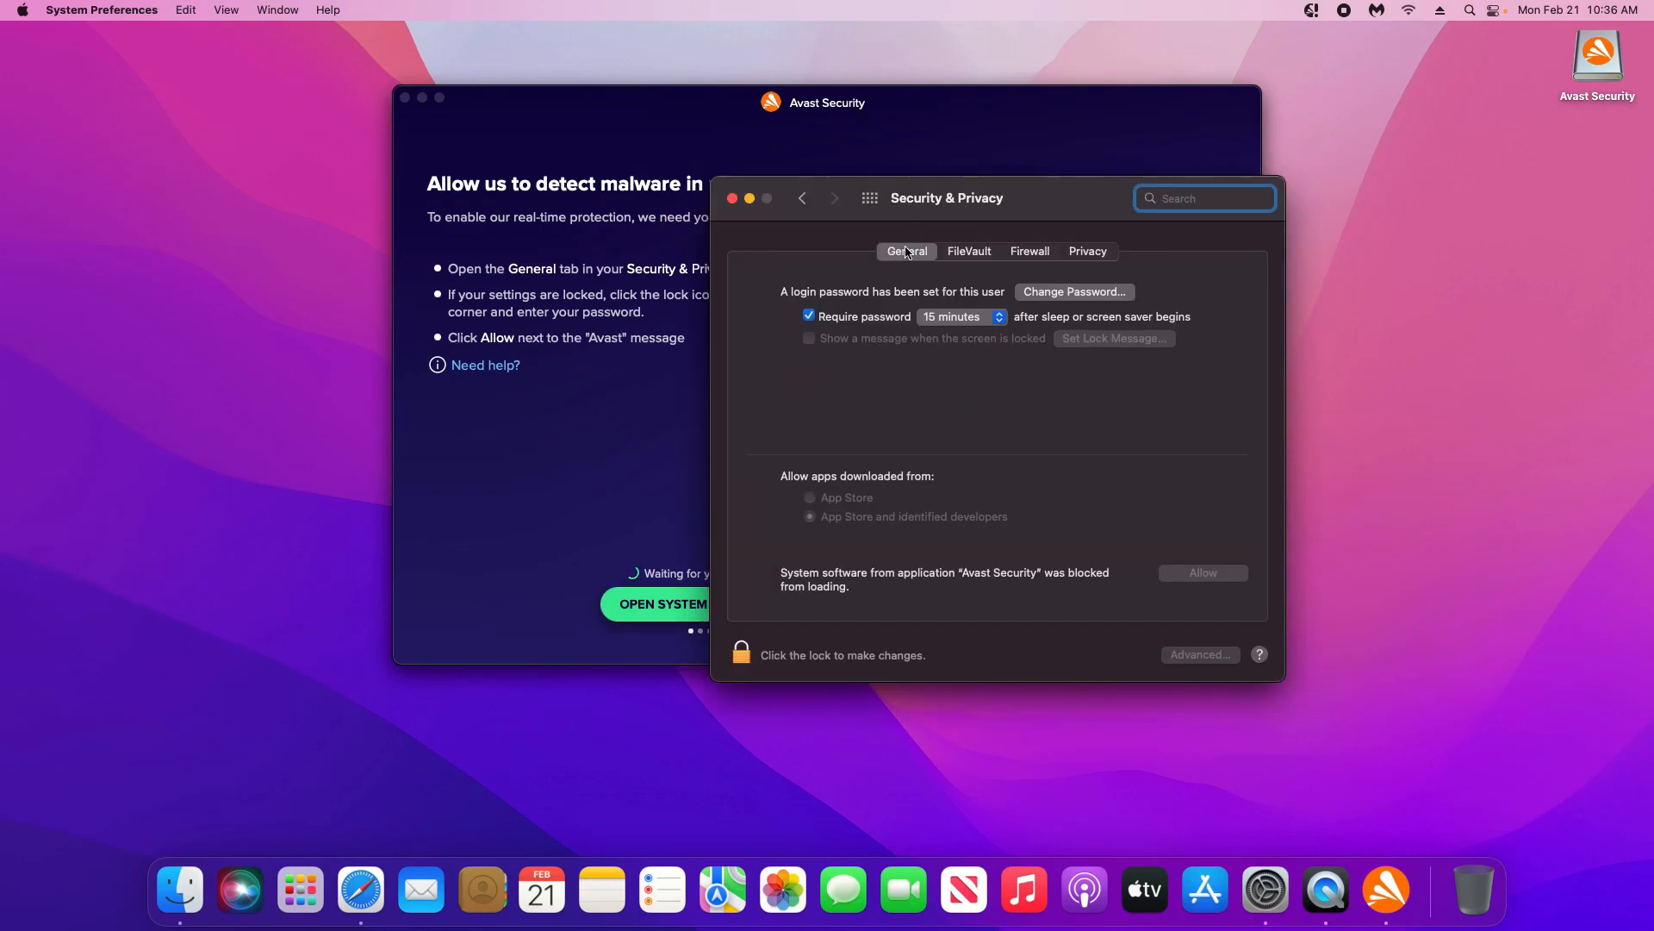
pyautogui.click(742, 654)
pyautogui.press('super+v')
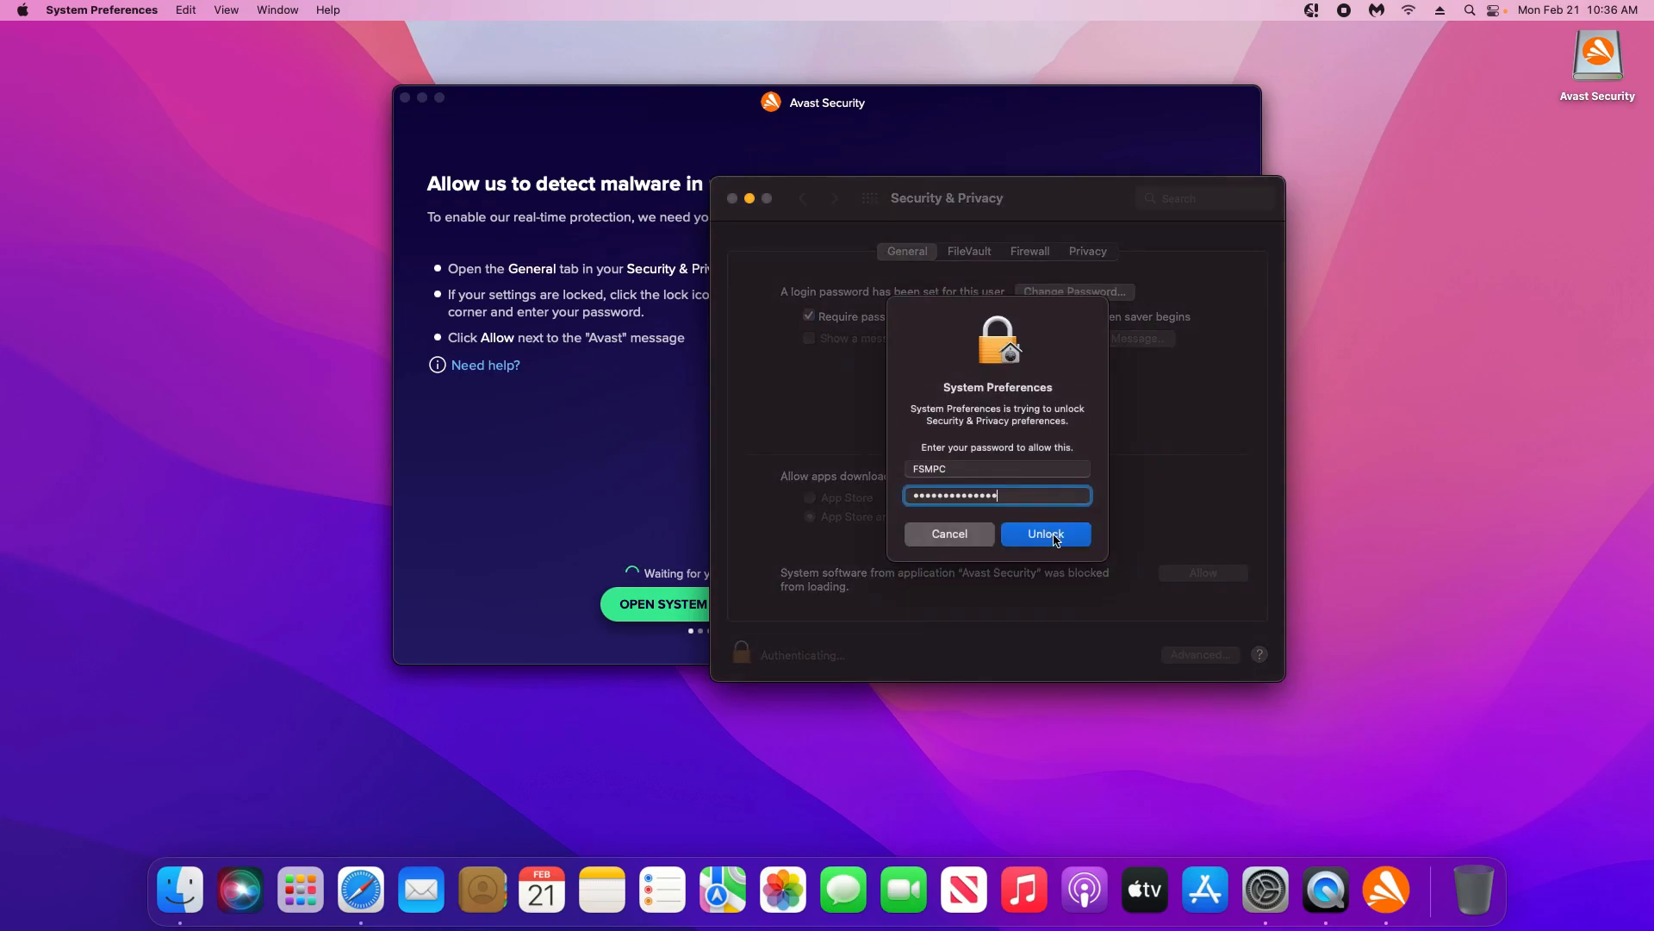
pyautogui.click(1046, 535)
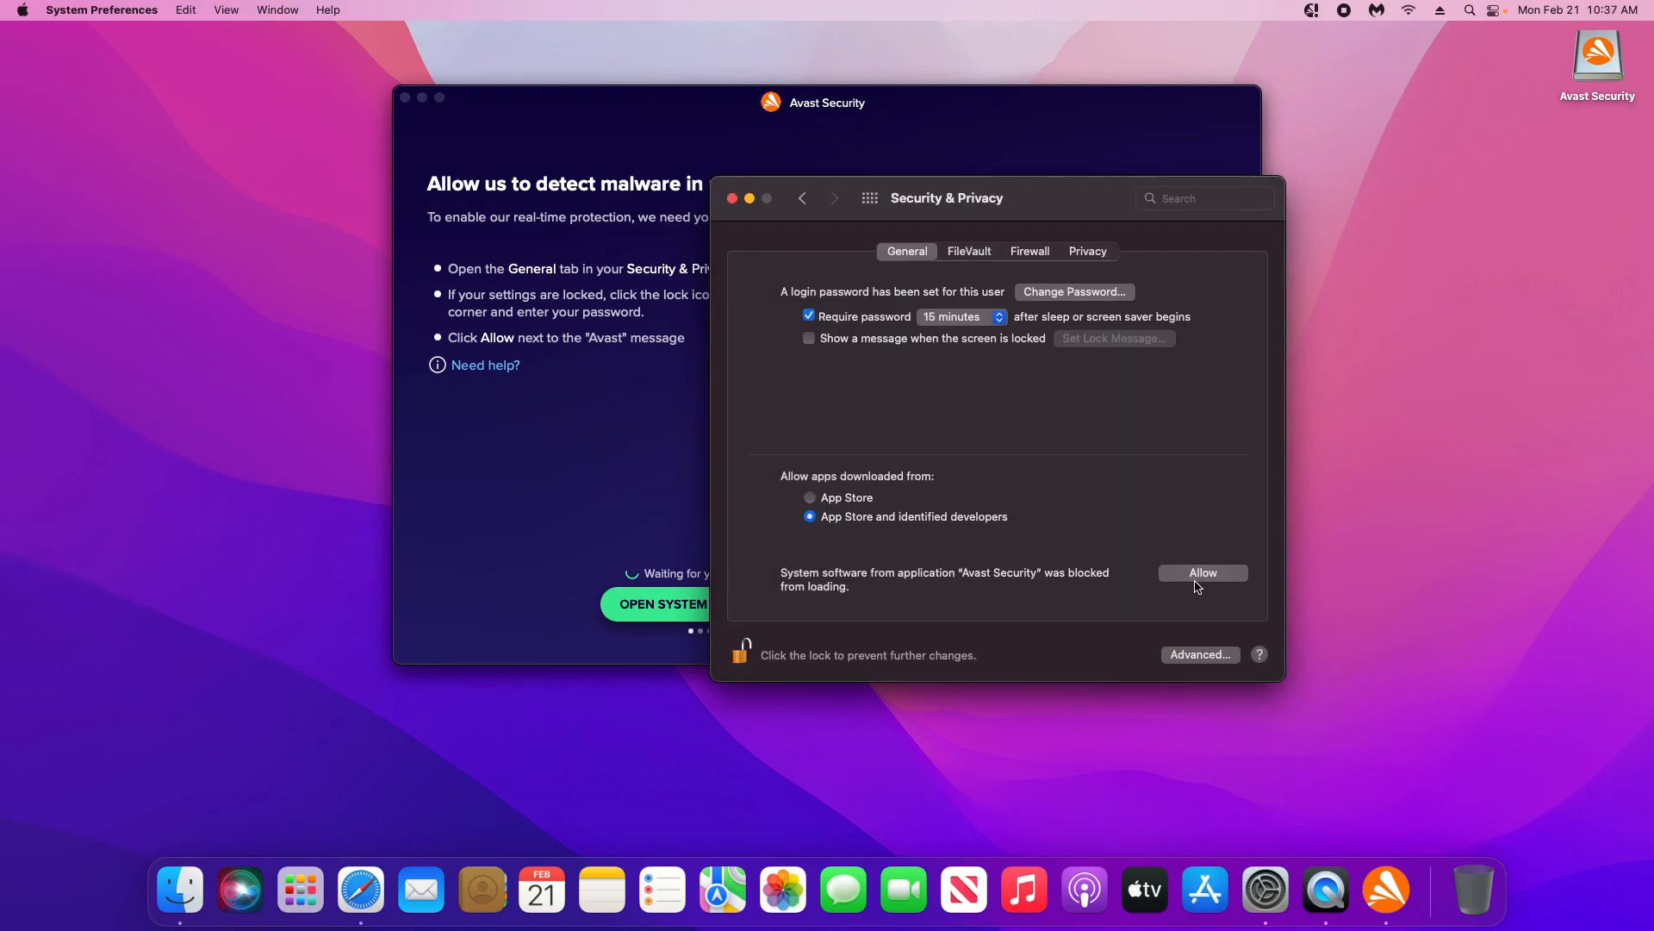
pyautogui.click(1202, 573)
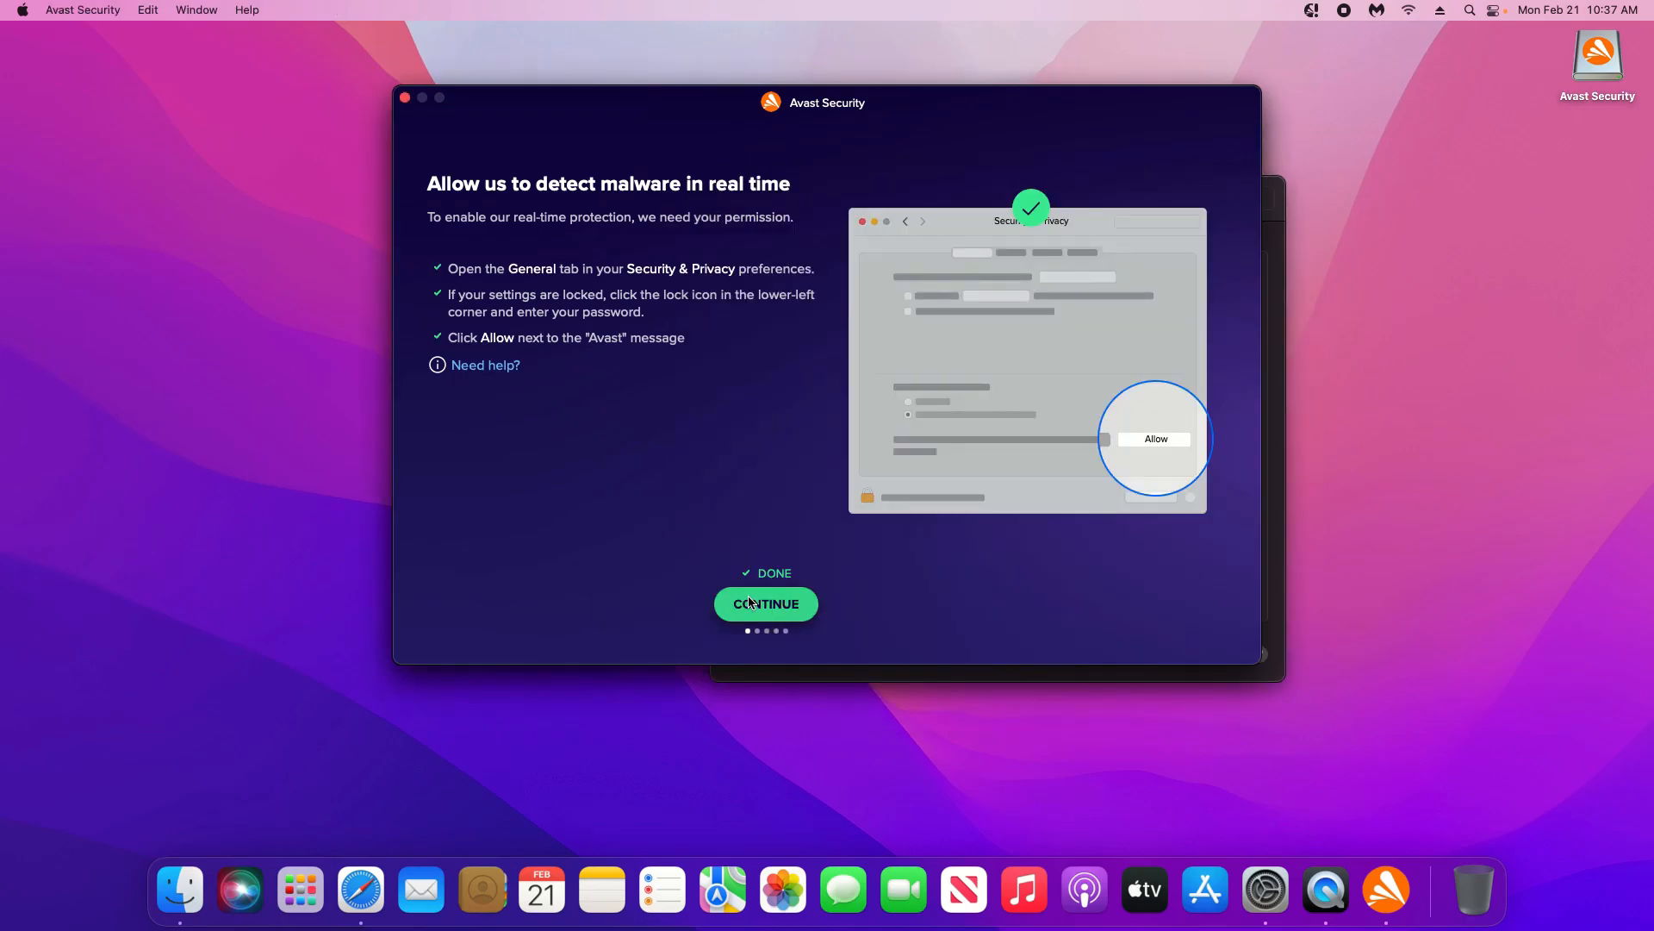
# Step: Continue the Avast Security setup and allow it to add proxy configurations
pyautogui.click(750, 601)
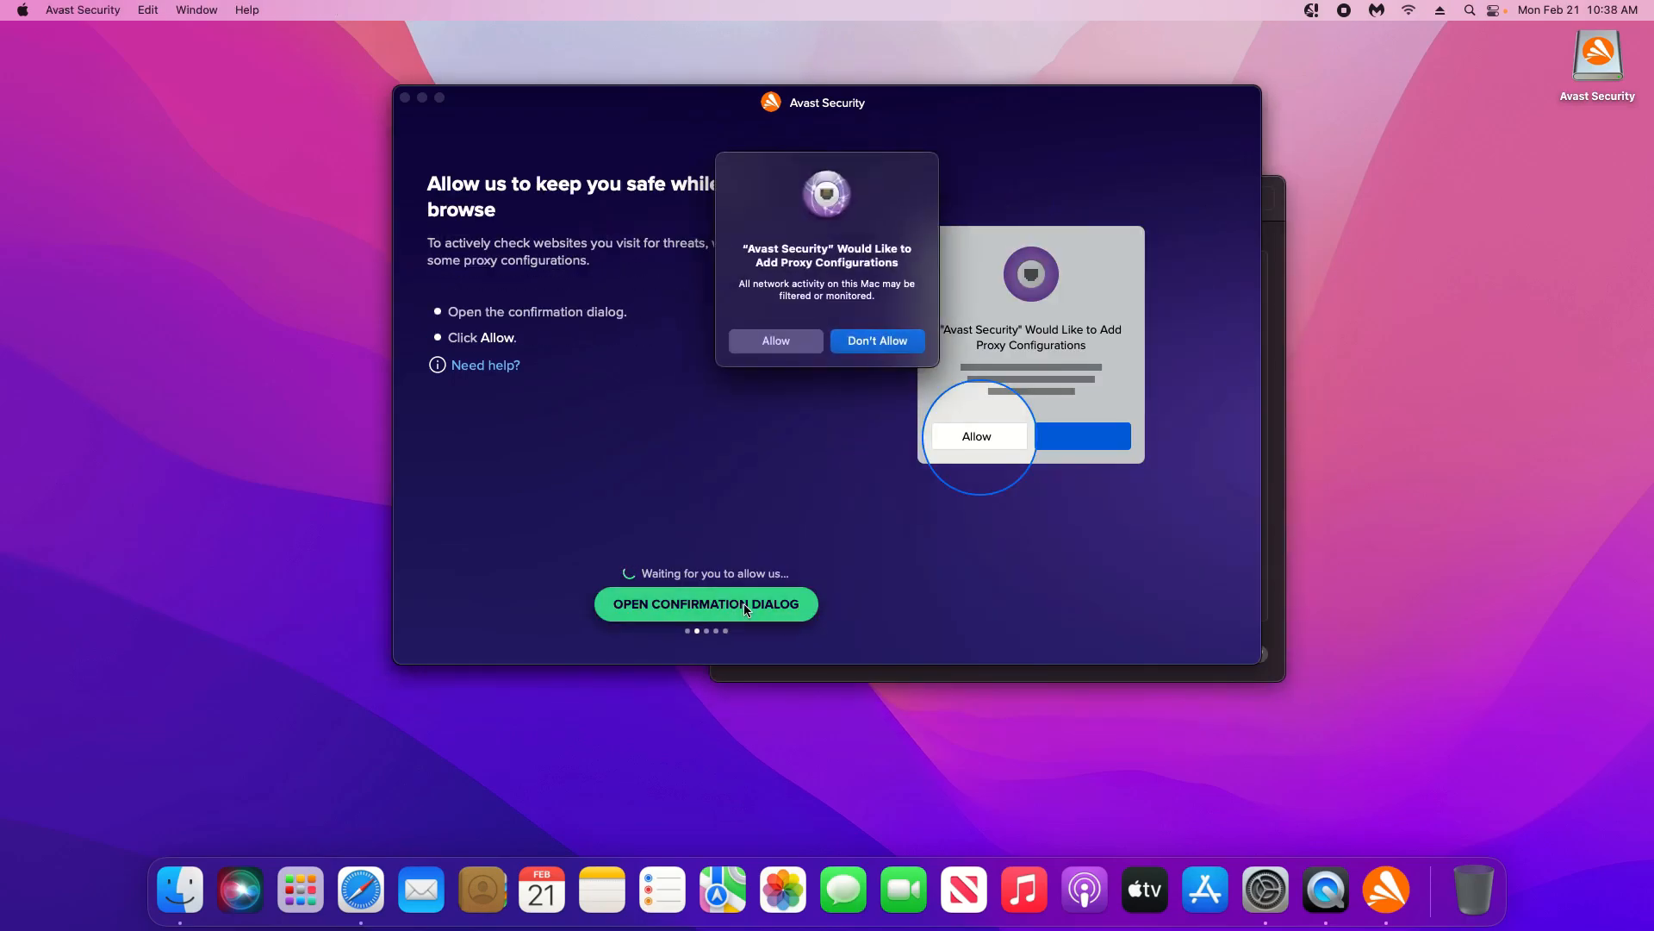
pyautogui.click(790, 345)
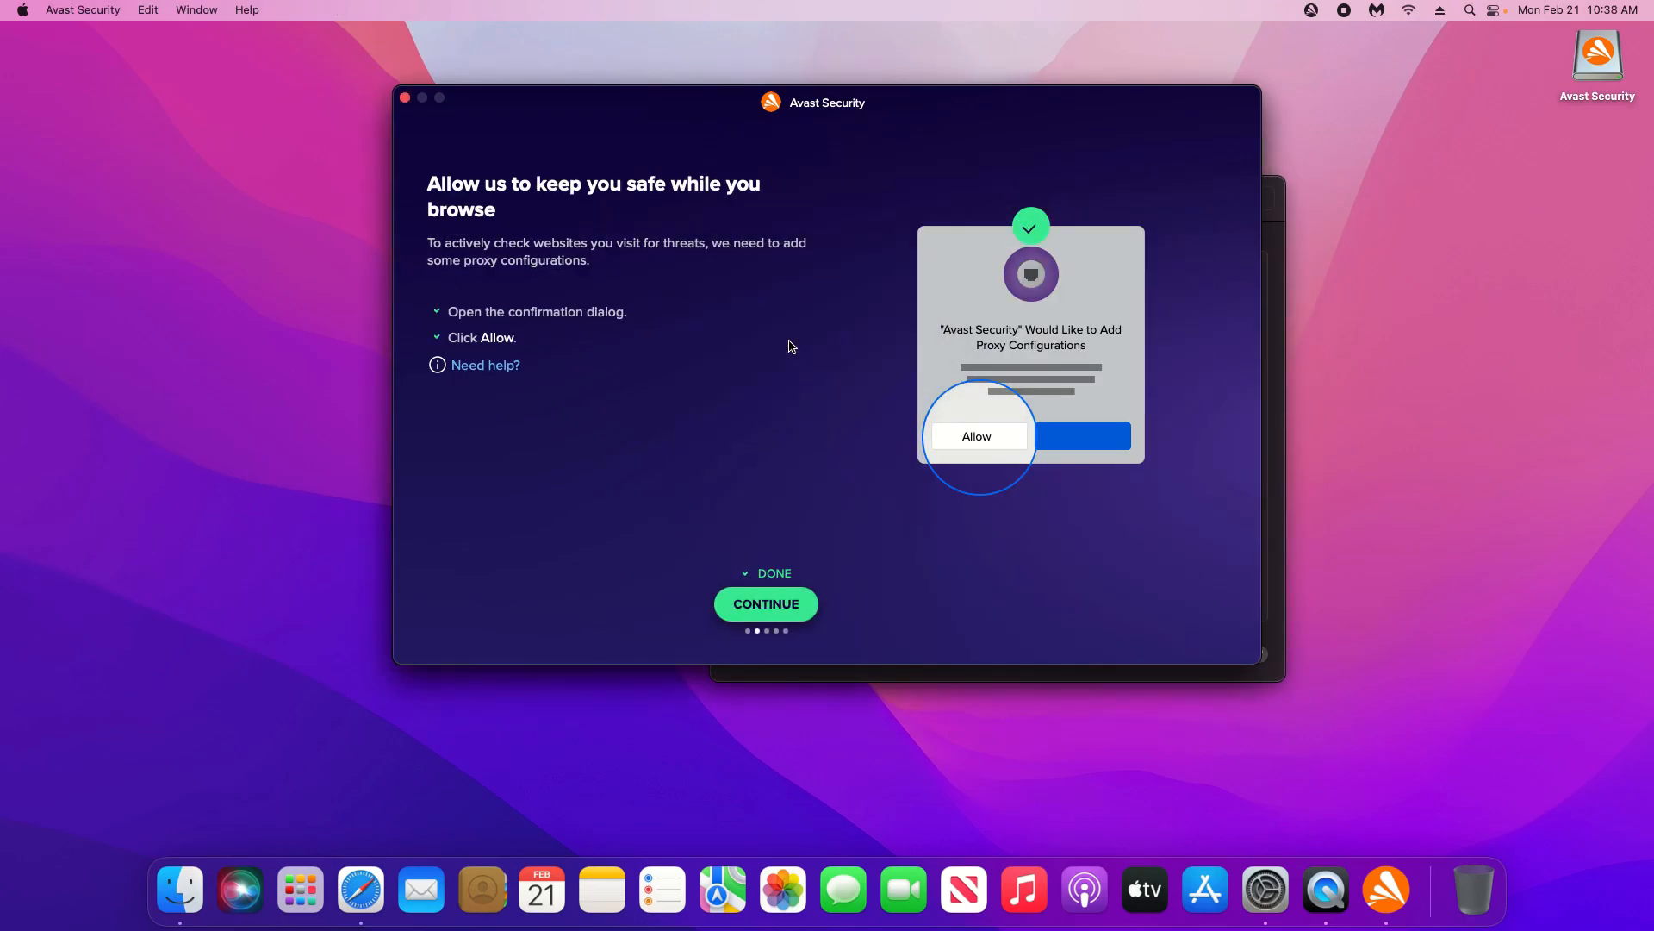
pyautogui.click(766, 603)
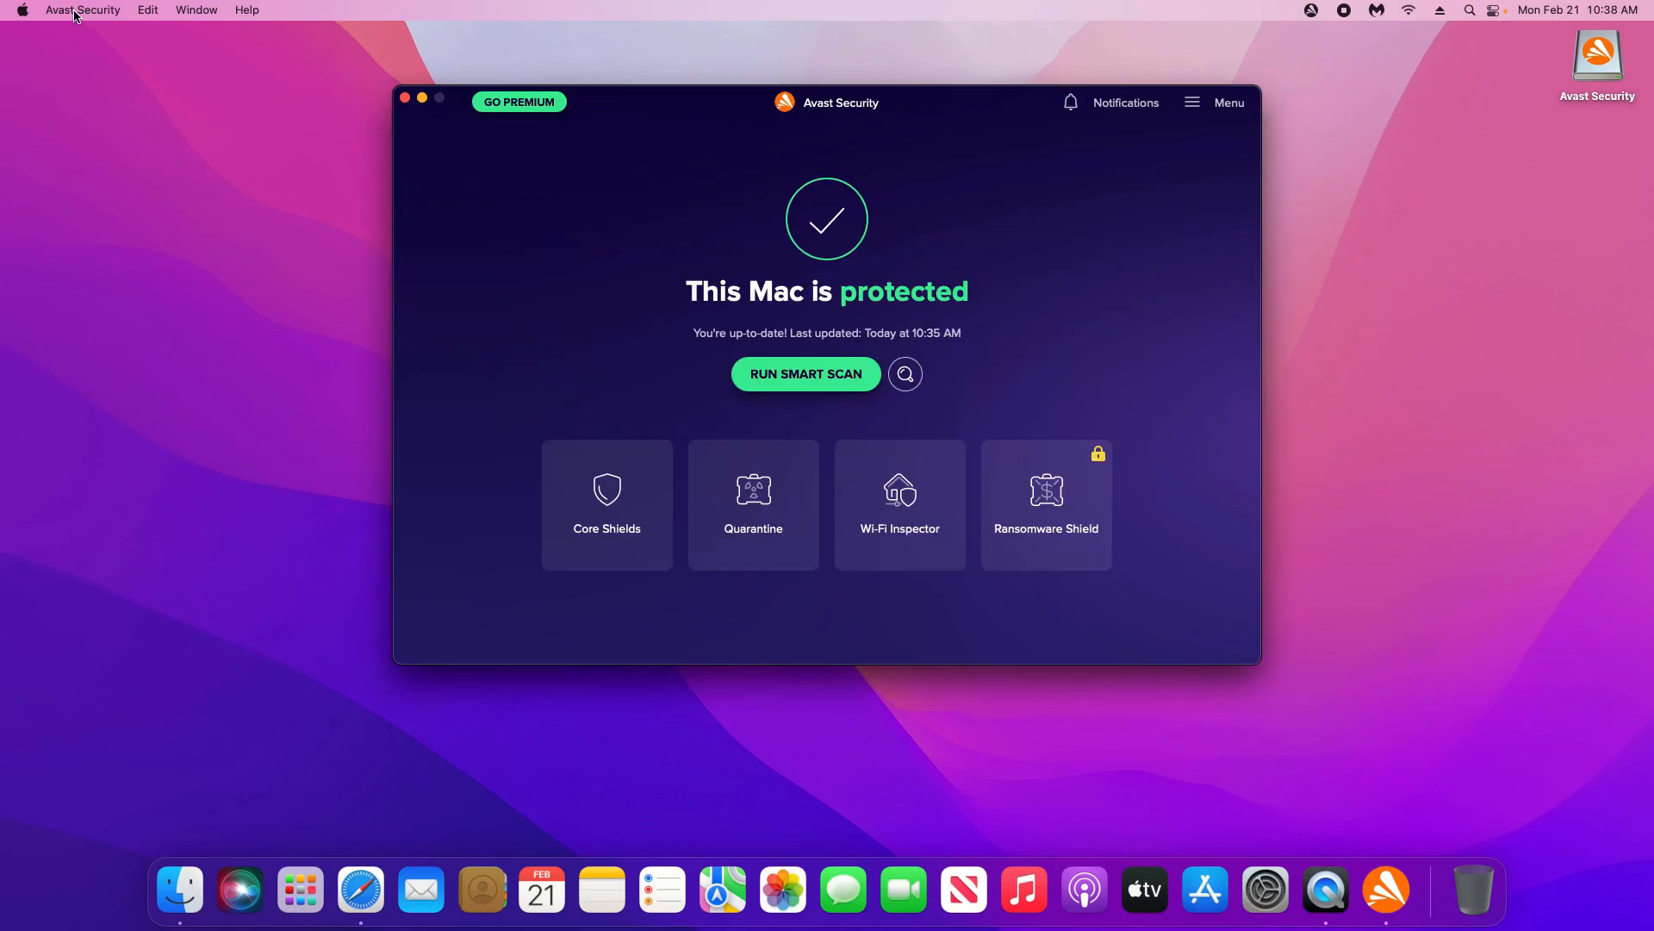
# Step: Check for Avast Security updates and open Scan Central to see the available scan types
pyautogui.click(74, 12)
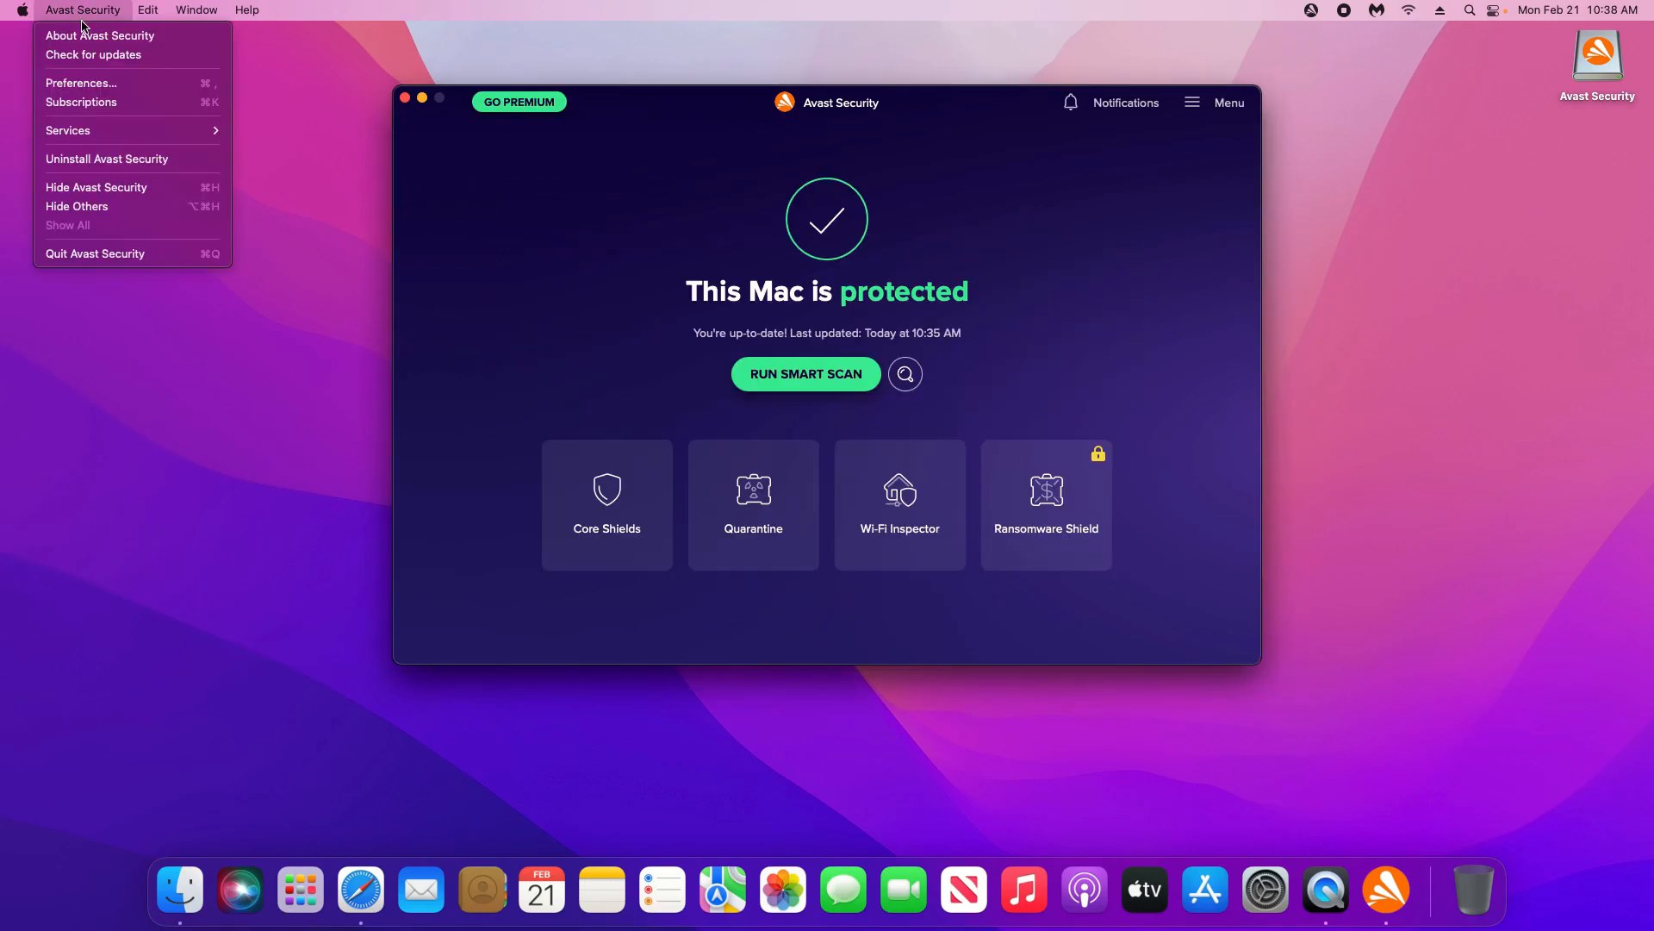
pyautogui.click(91, 56)
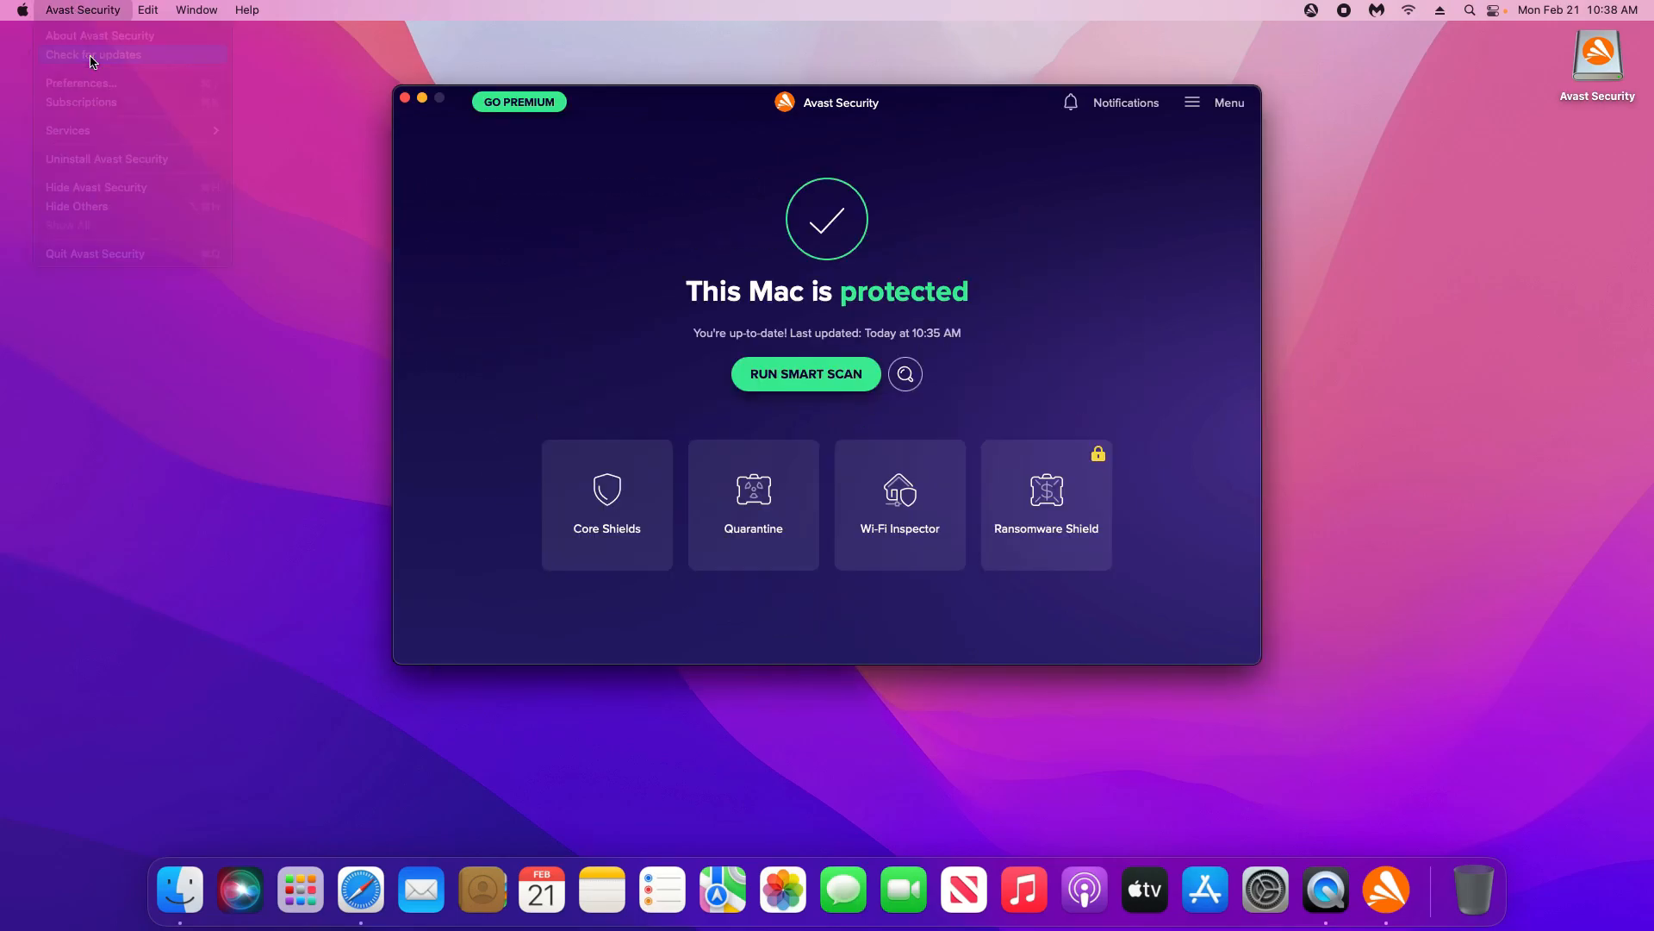
pyautogui.click(904, 374)
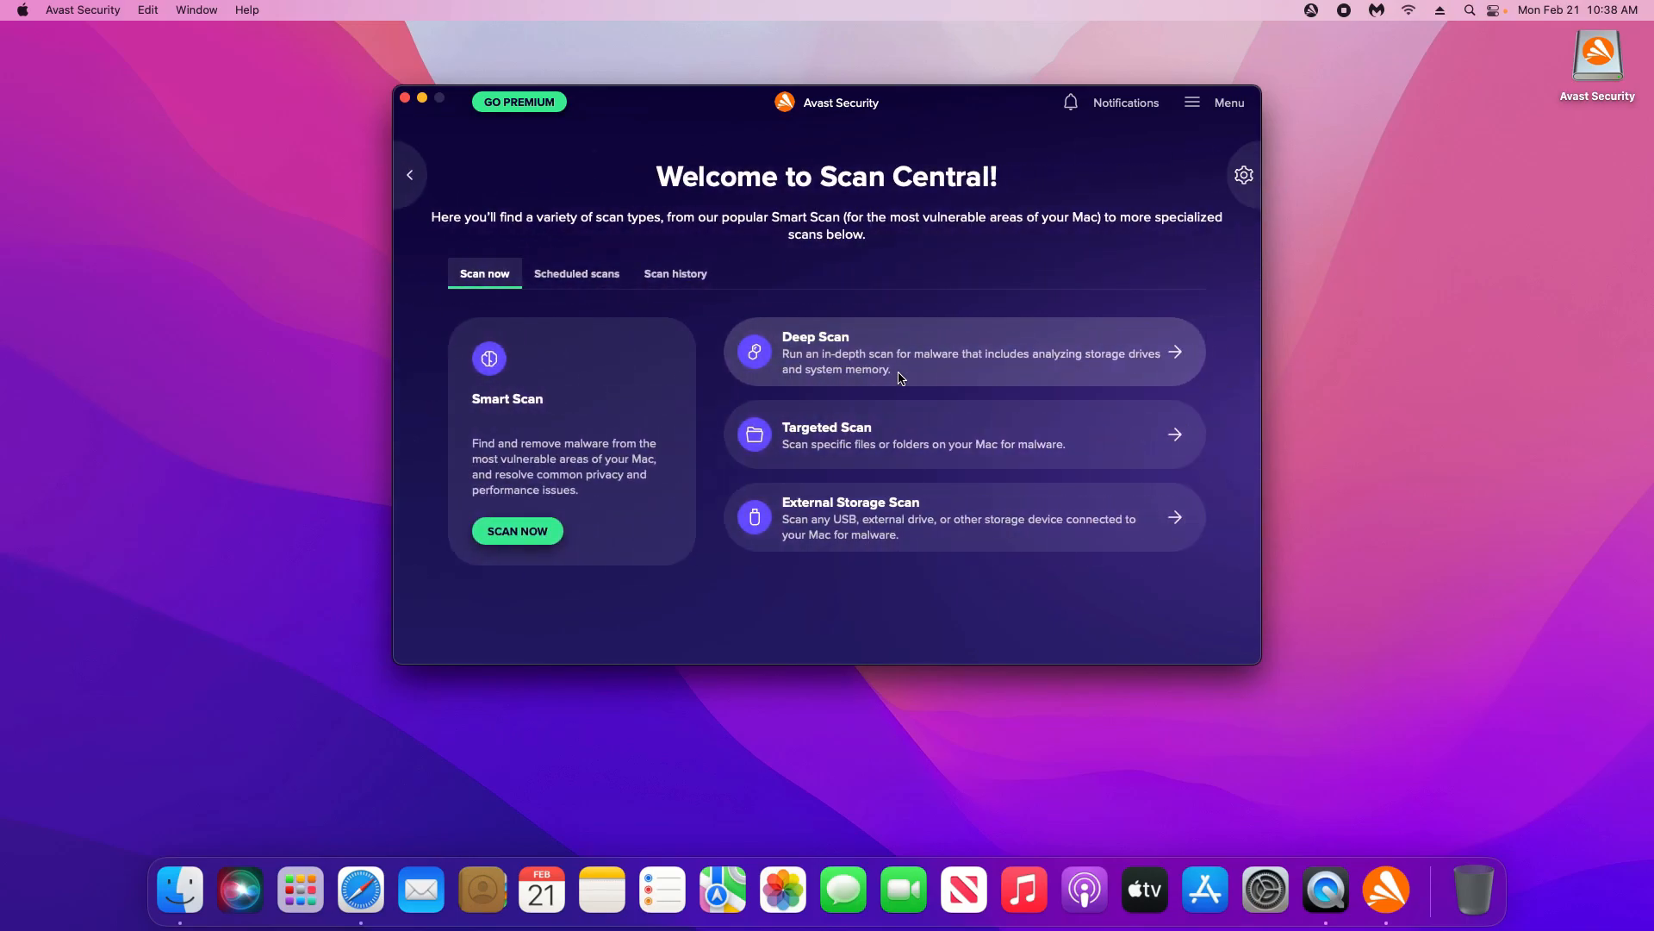
# Step: Start a Deep Scan for malware covering the storage drives and system memory
pyautogui.click(823, 354)
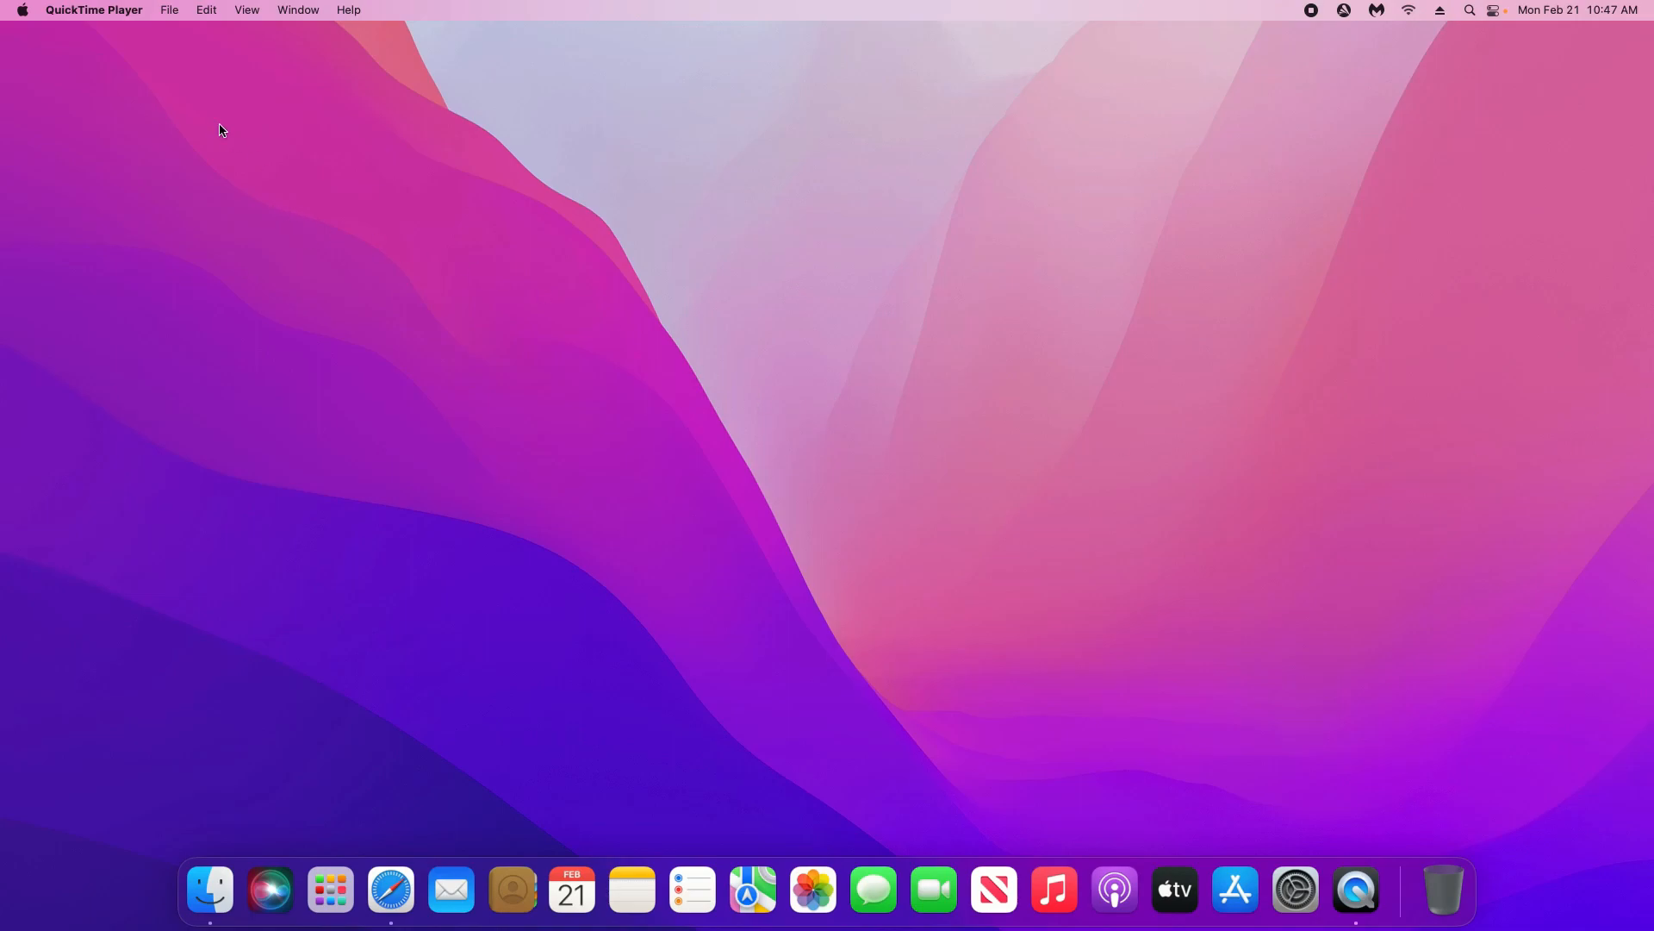
# Step: Open System Preferences
pyautogui.click(23, 10)
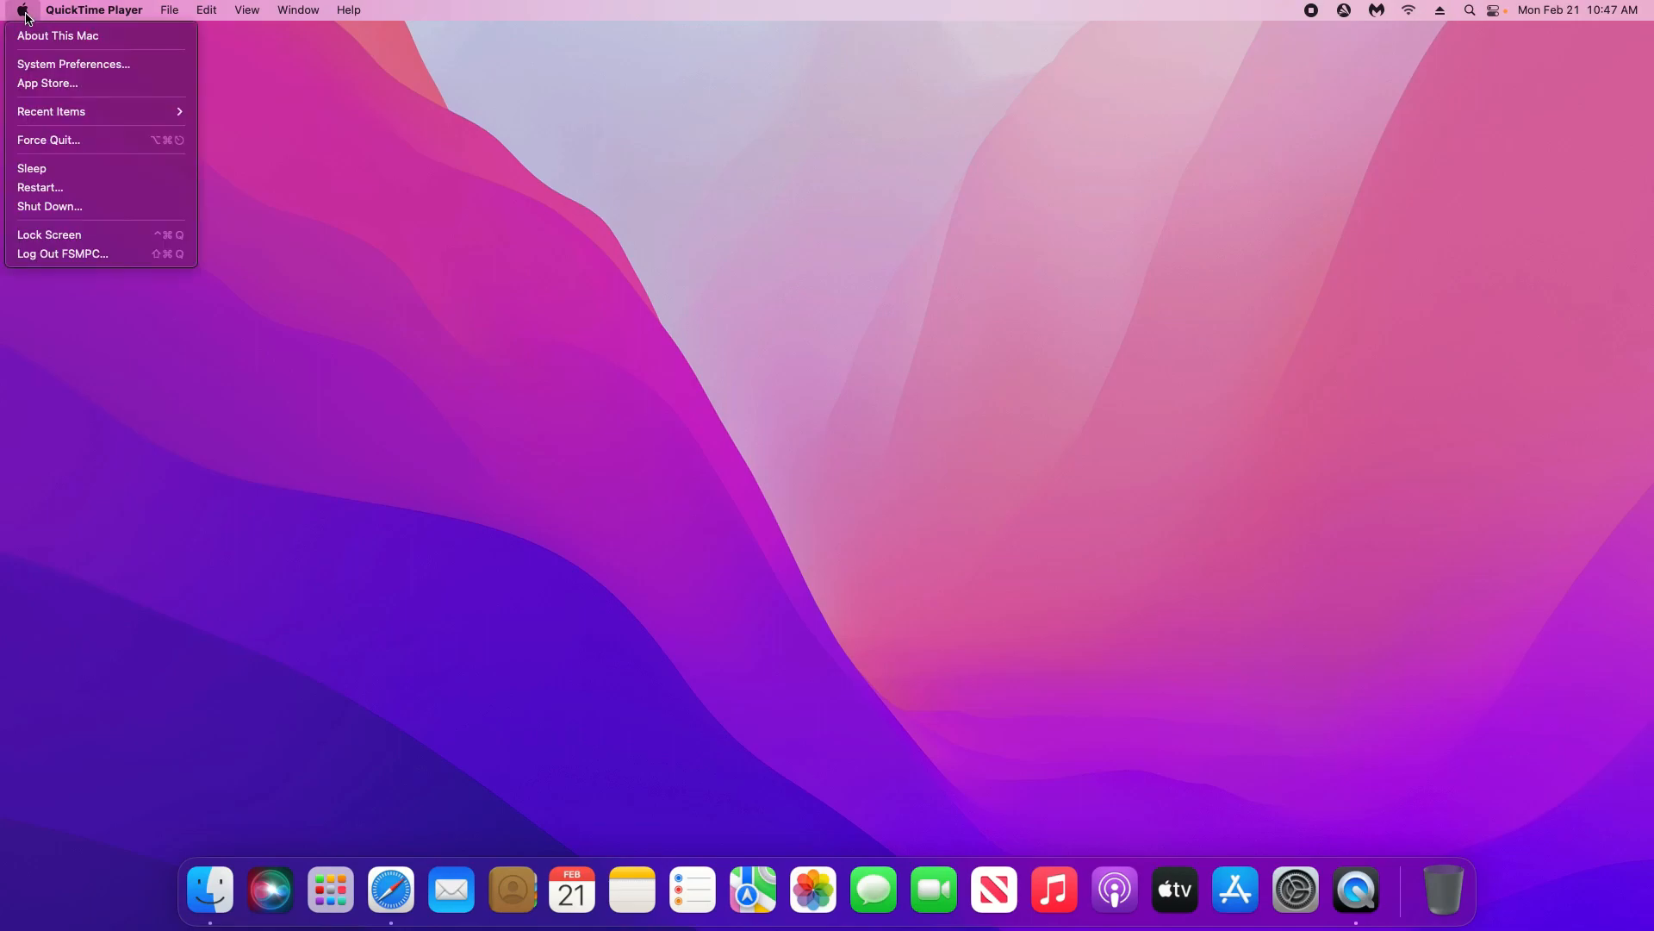
pyautogui.click(66, 66)
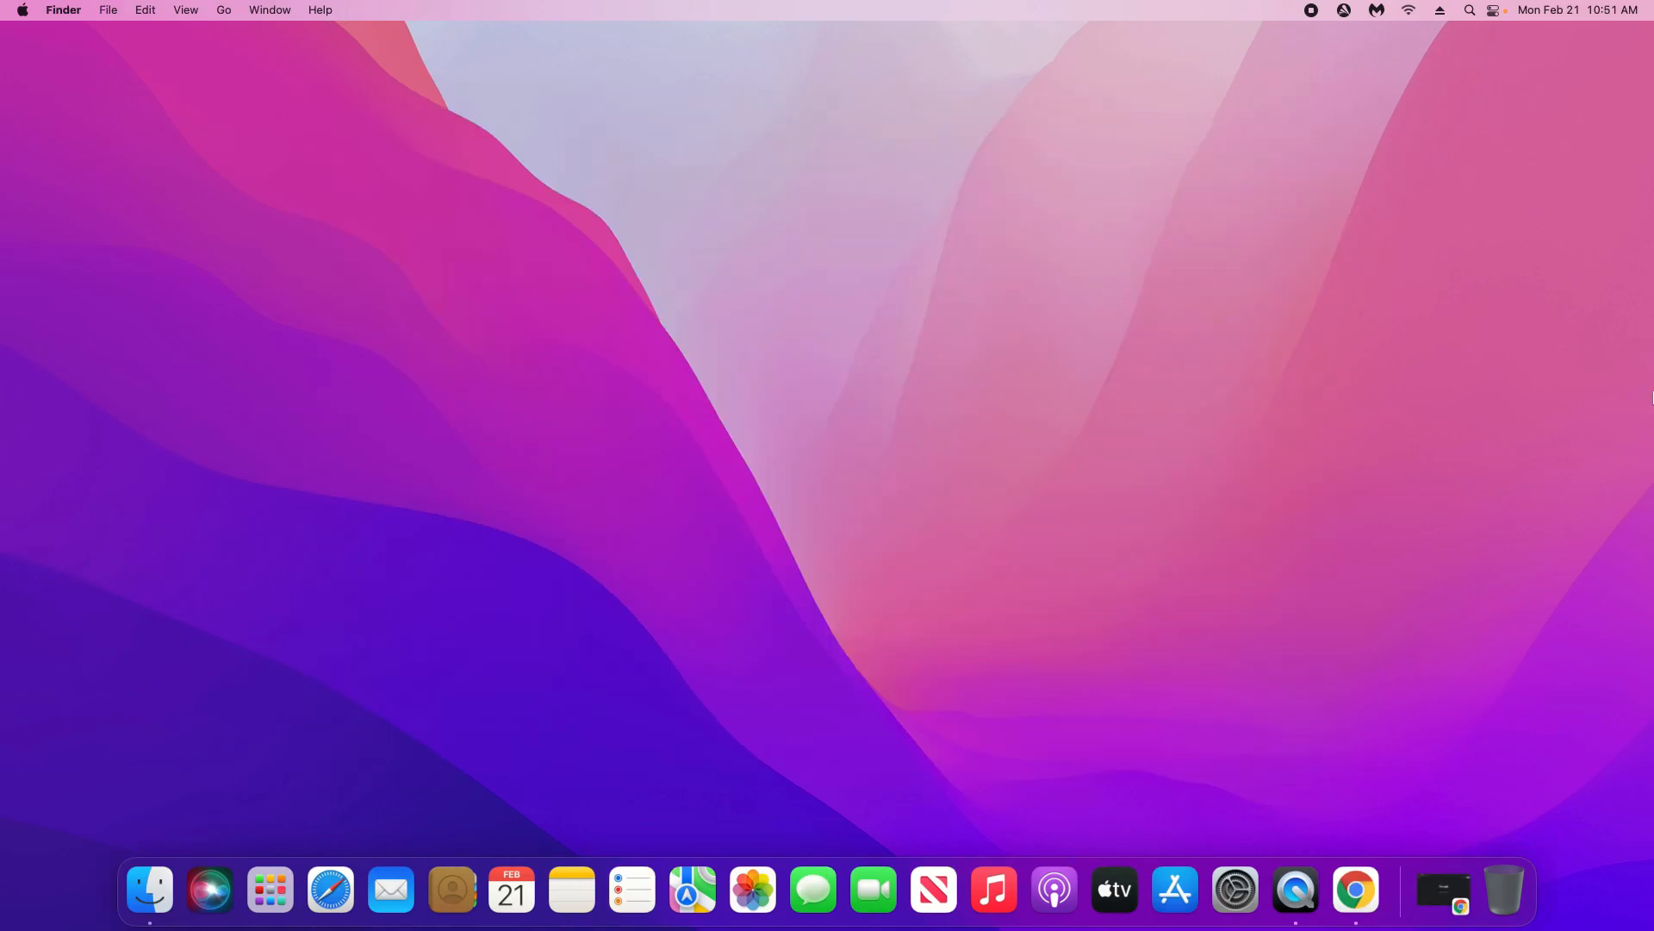
# Step: Restore the minimized Google Chrome window and check for browser updates on the About Chrome page
pyautogui.click(1443, 892)
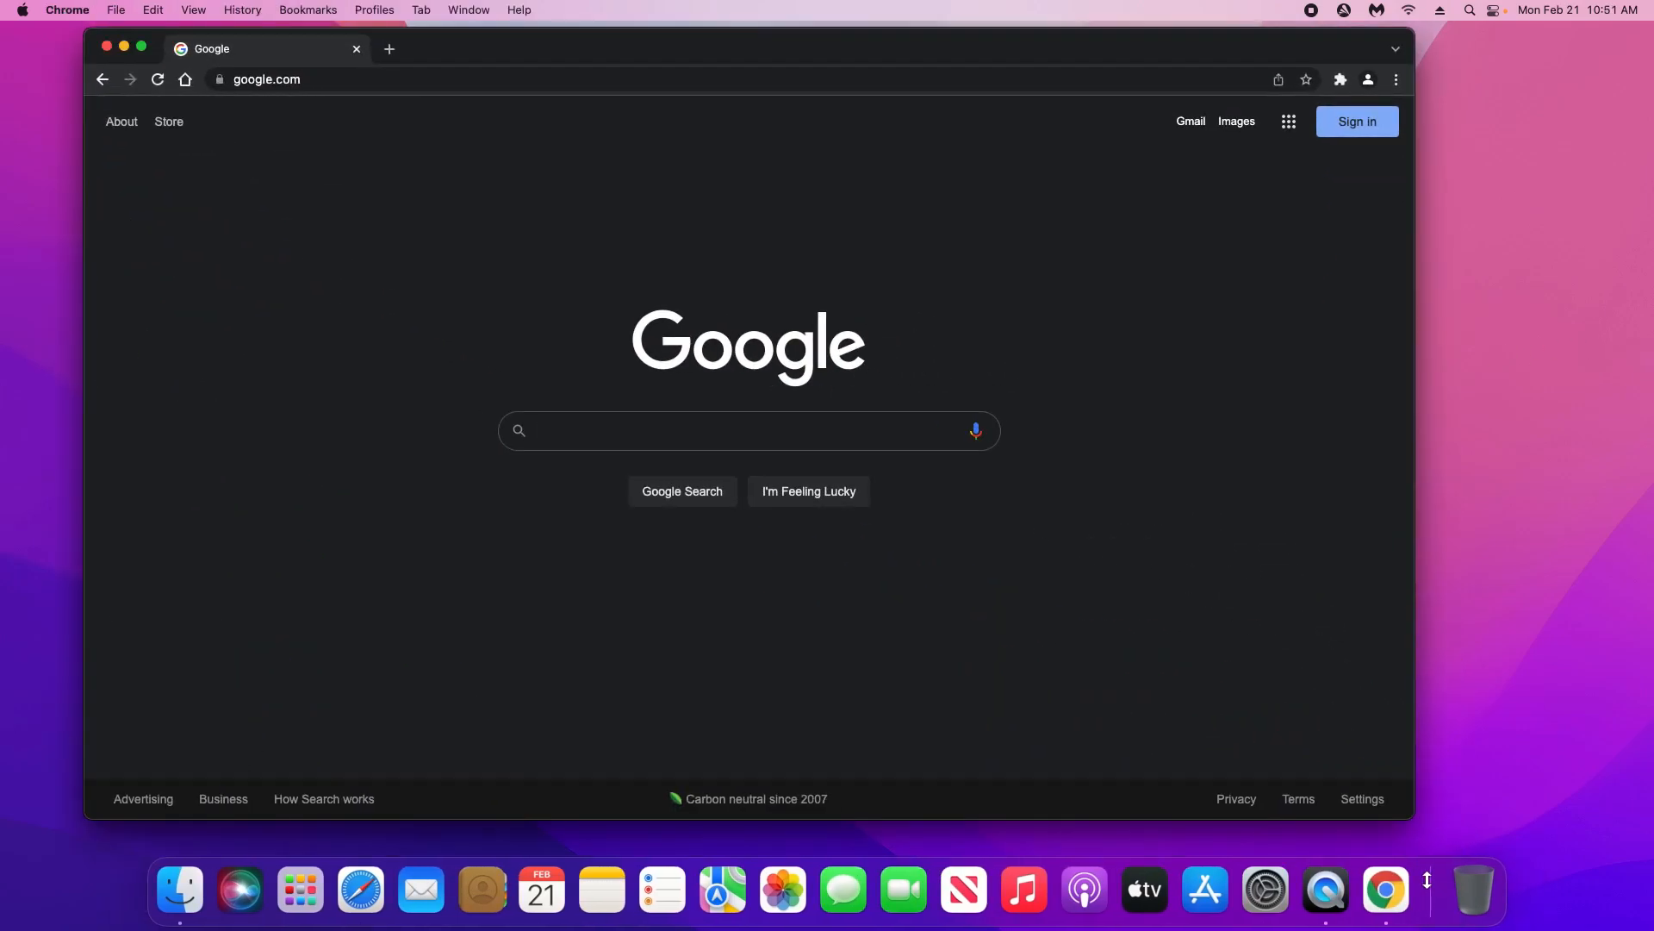
pyautogui.click(1397, 81)
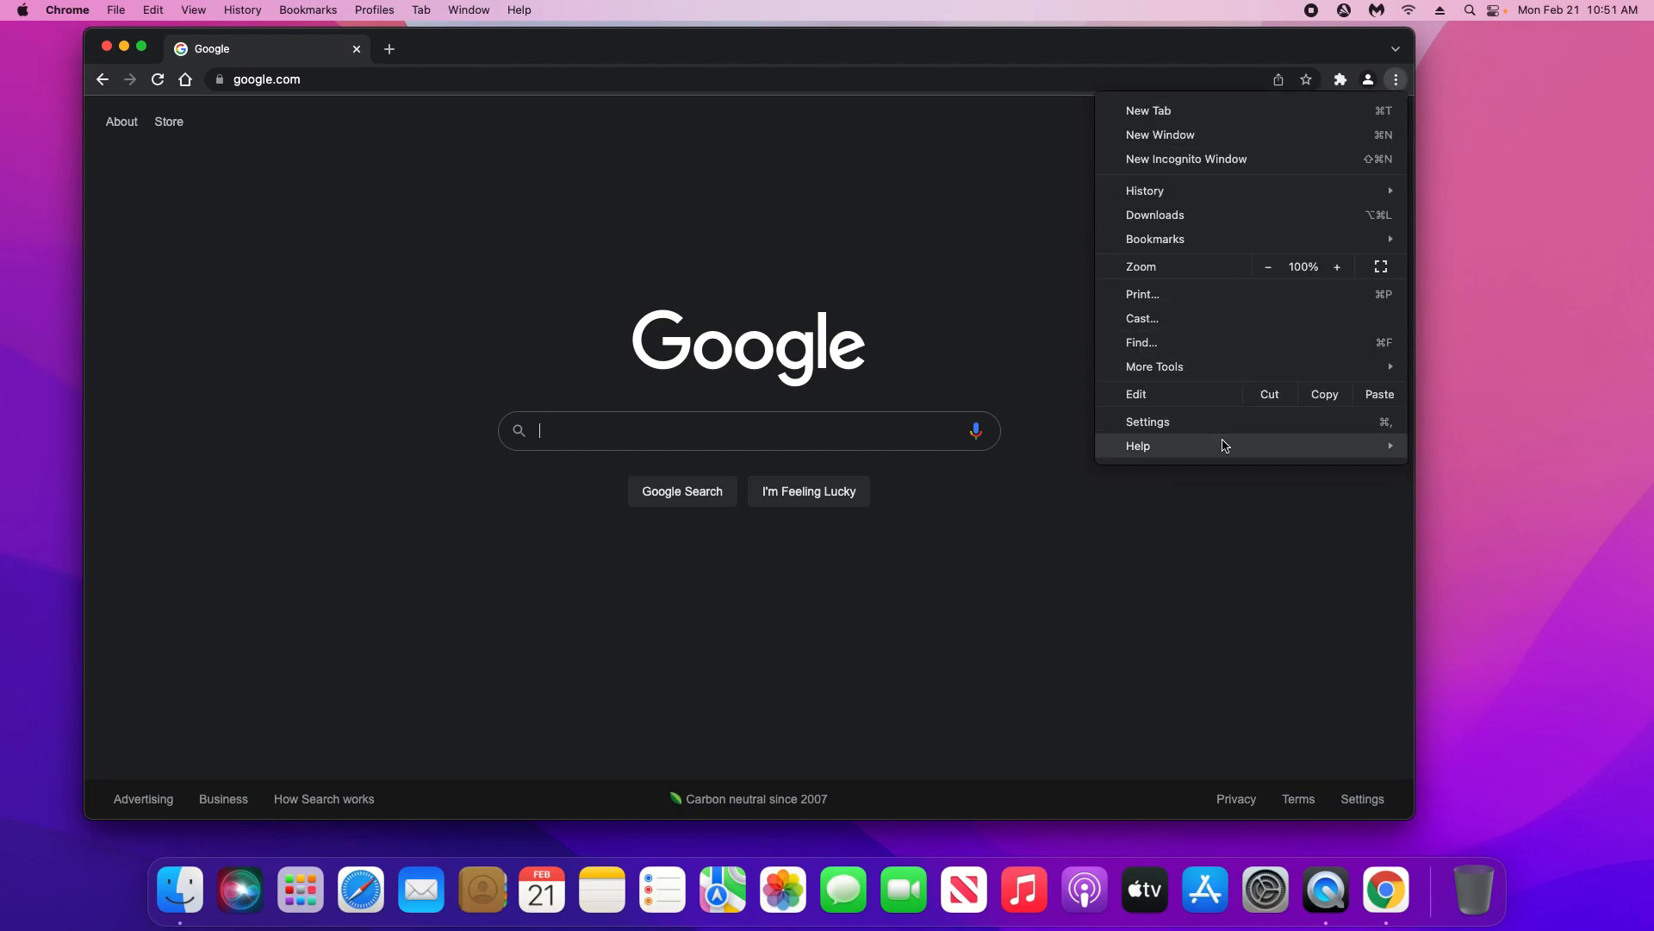
pyautogui.moveTo(1222, 445)
pyautogui.click(858, 449)
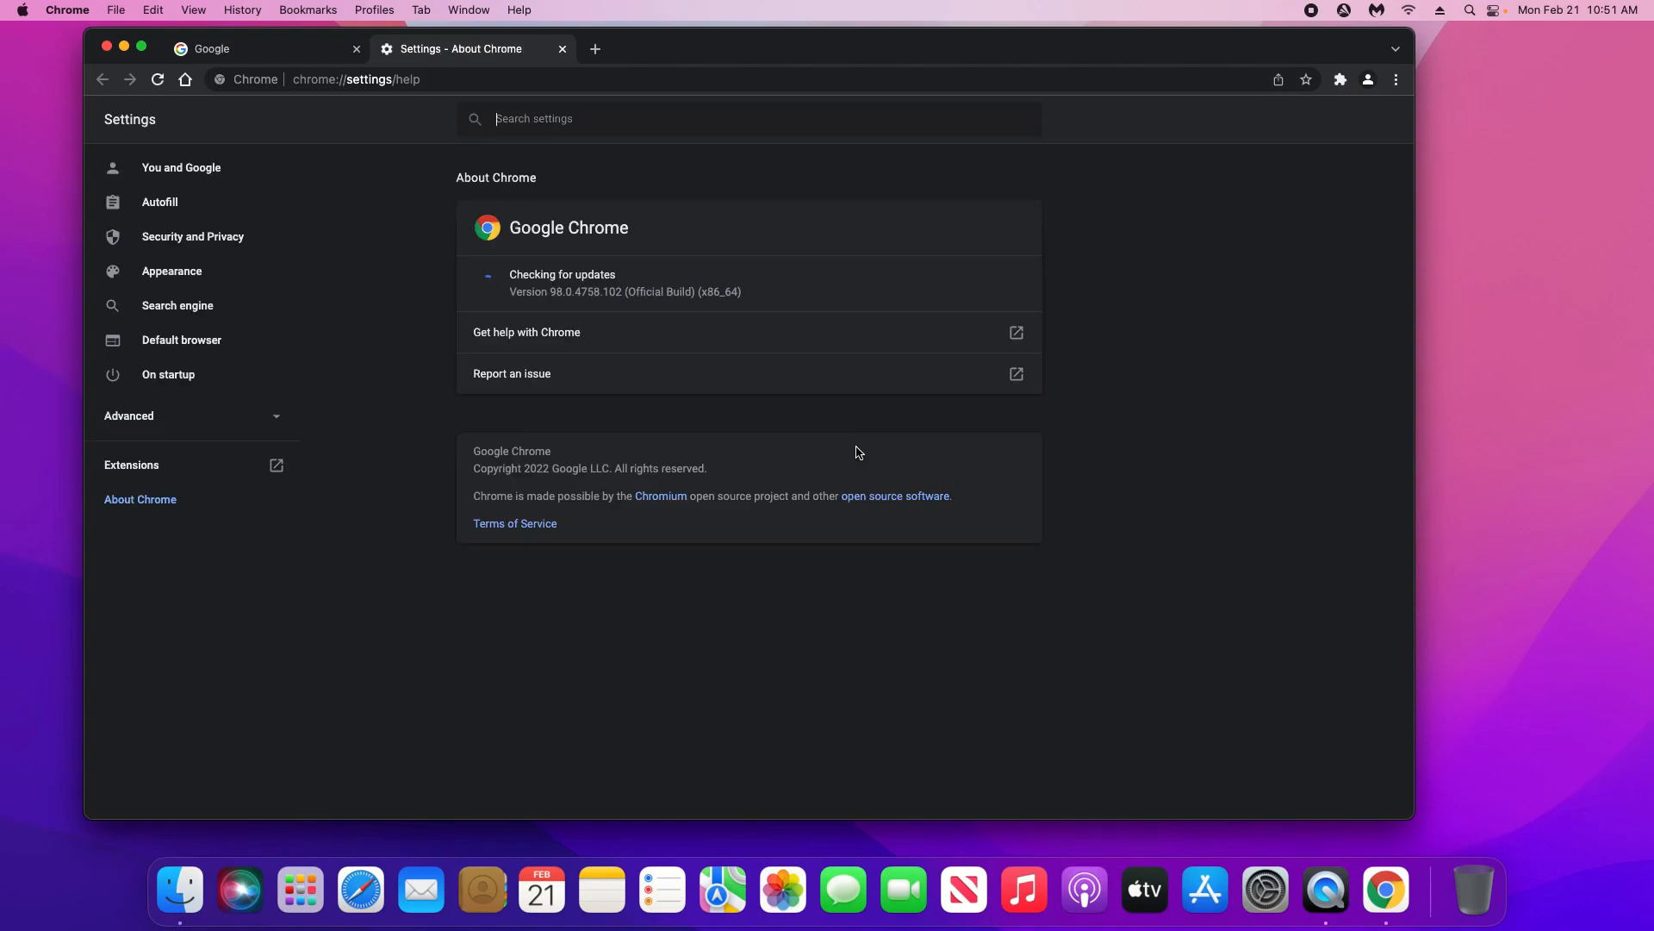
# Step: Enable Developer mode on Chrome's extensions page and update the installed extensions
pyautogui.click(1397, 80)
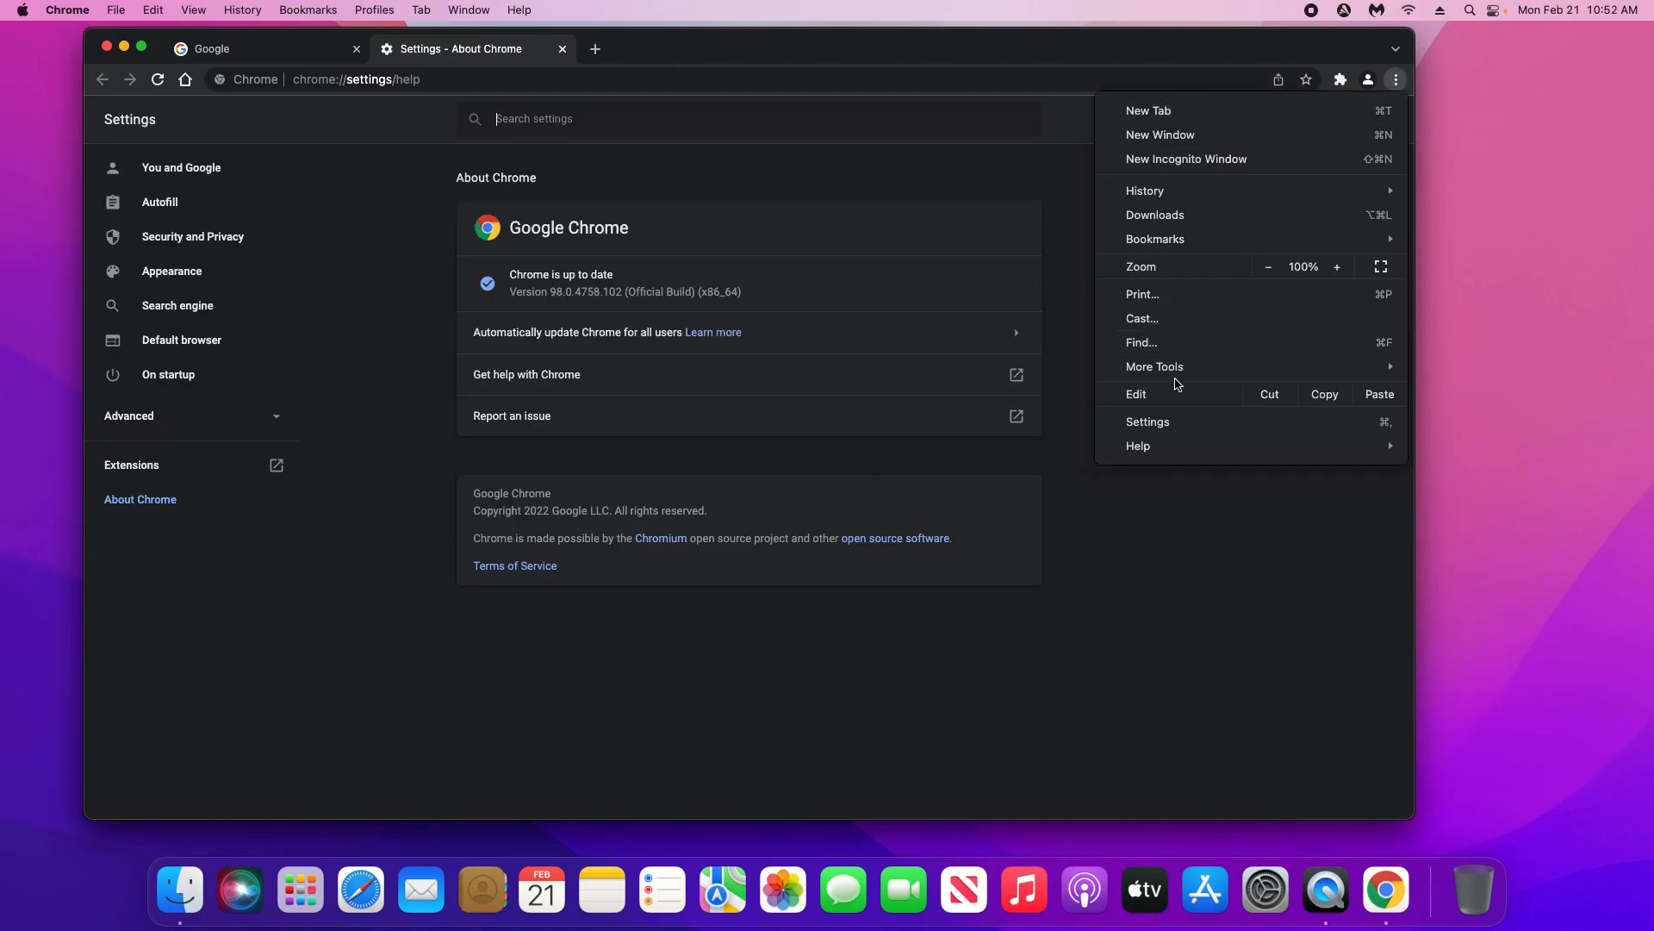
pyautogui.moveTo(1178, 378)
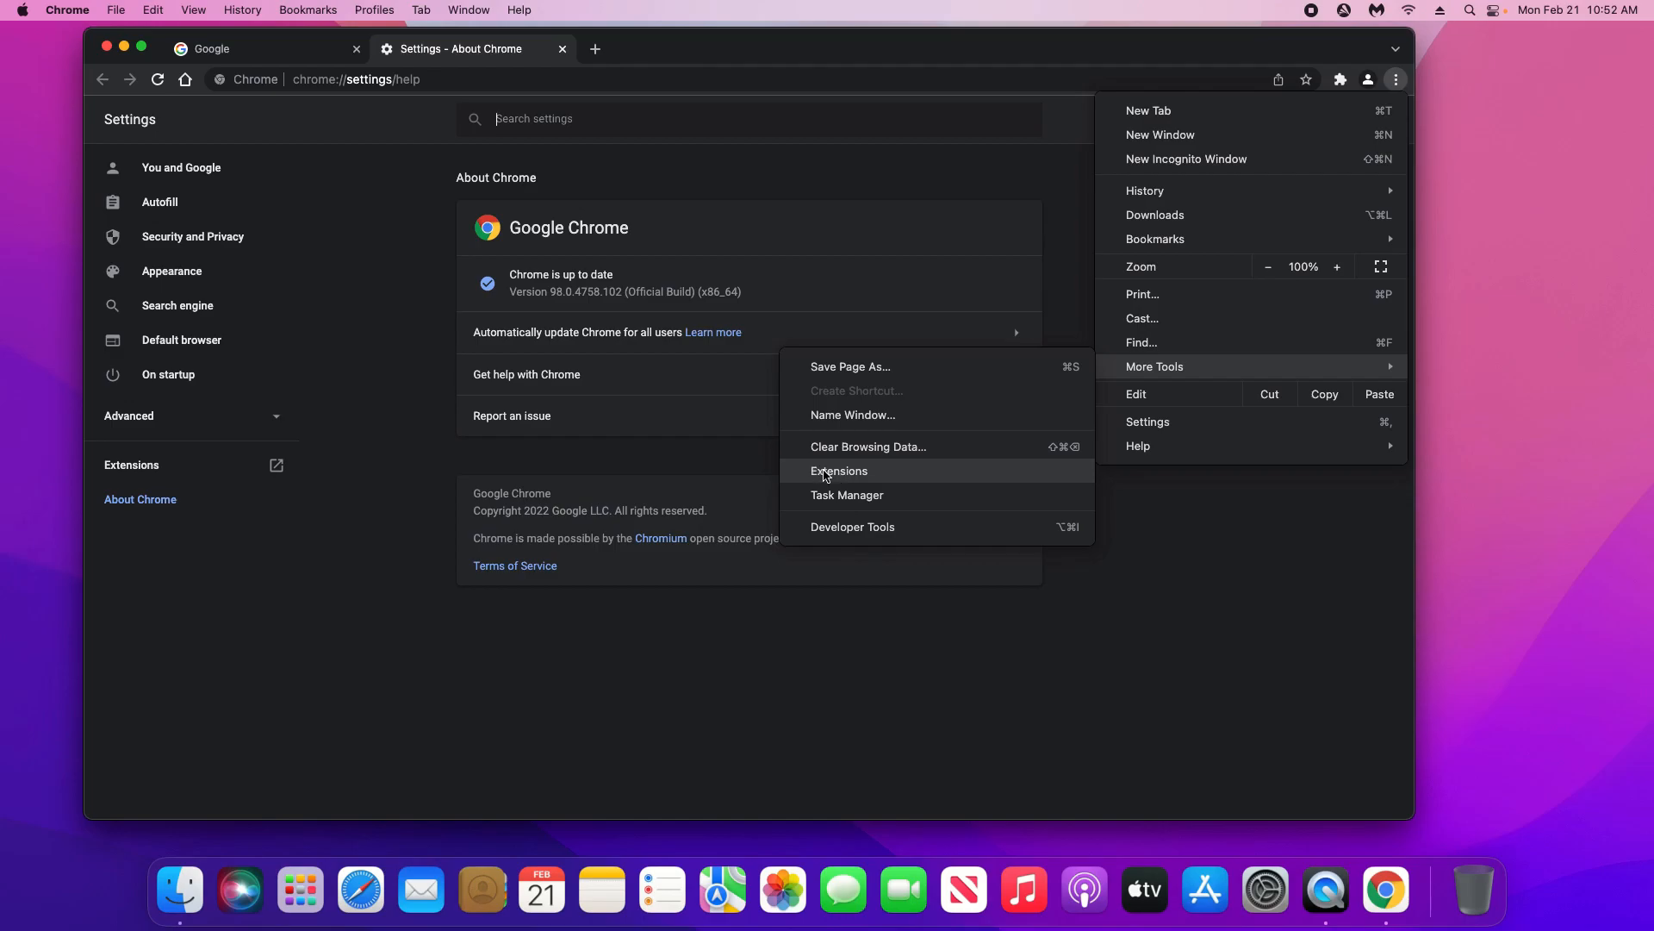
pyautogui.click(837, 474)
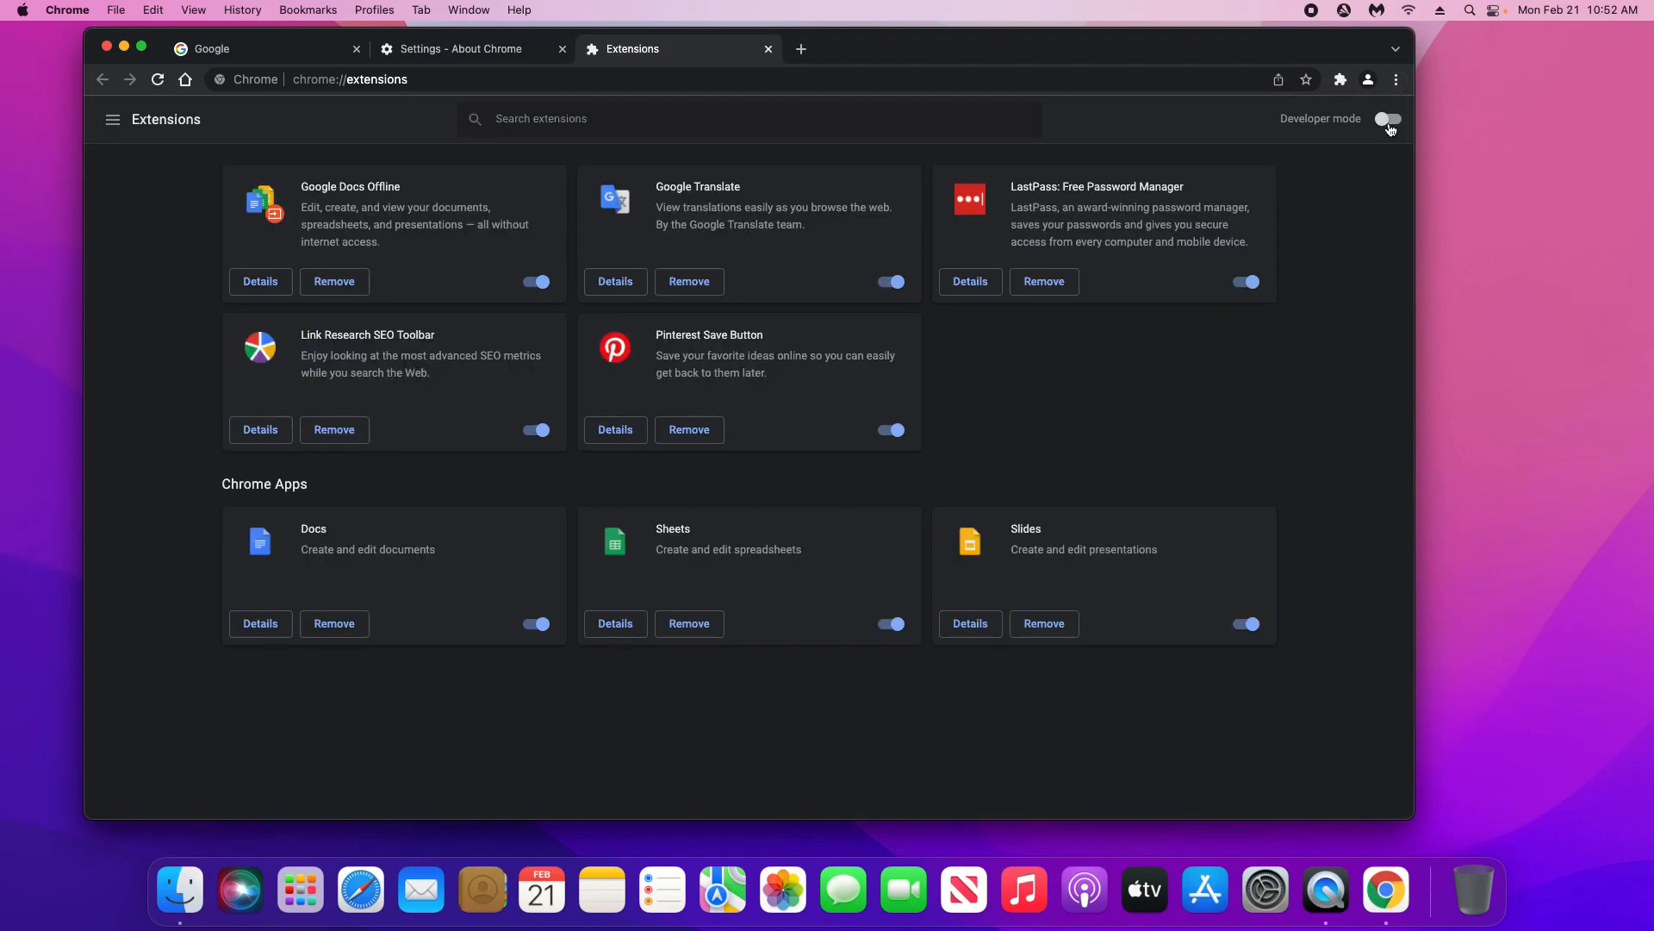
pyautogui.click(376, 172)
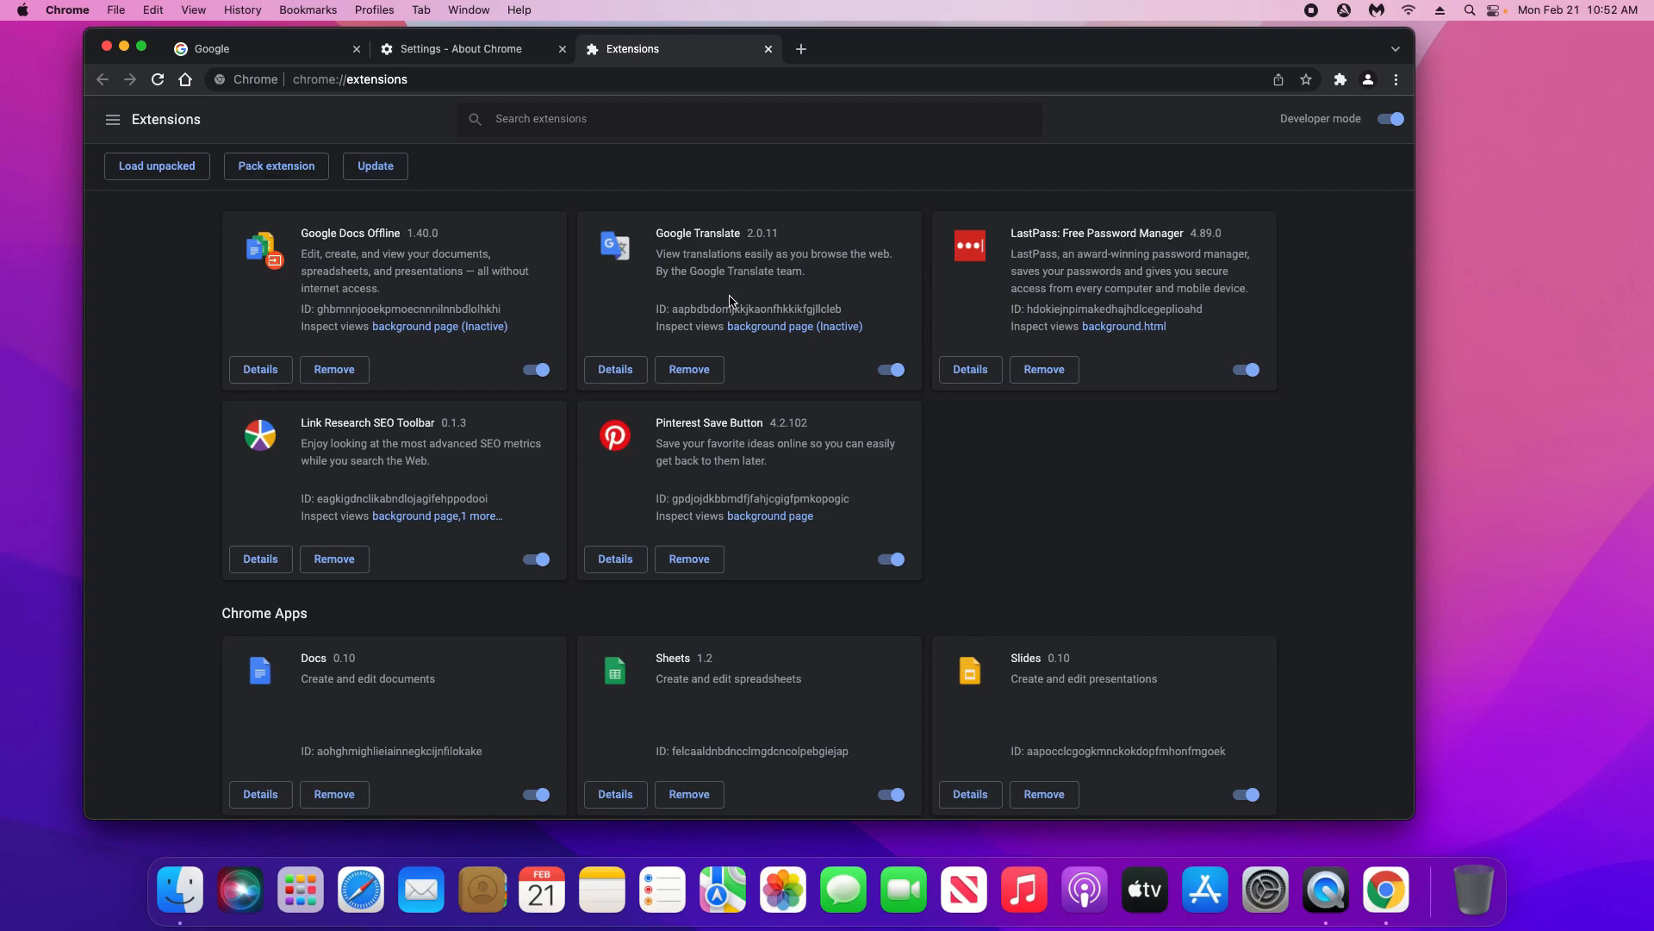
# Step: Remove the Google Translate, Link Research SEO Toolbar and Pinterest Save Button extensions from Chrome
pyautogui.click(689, 368)
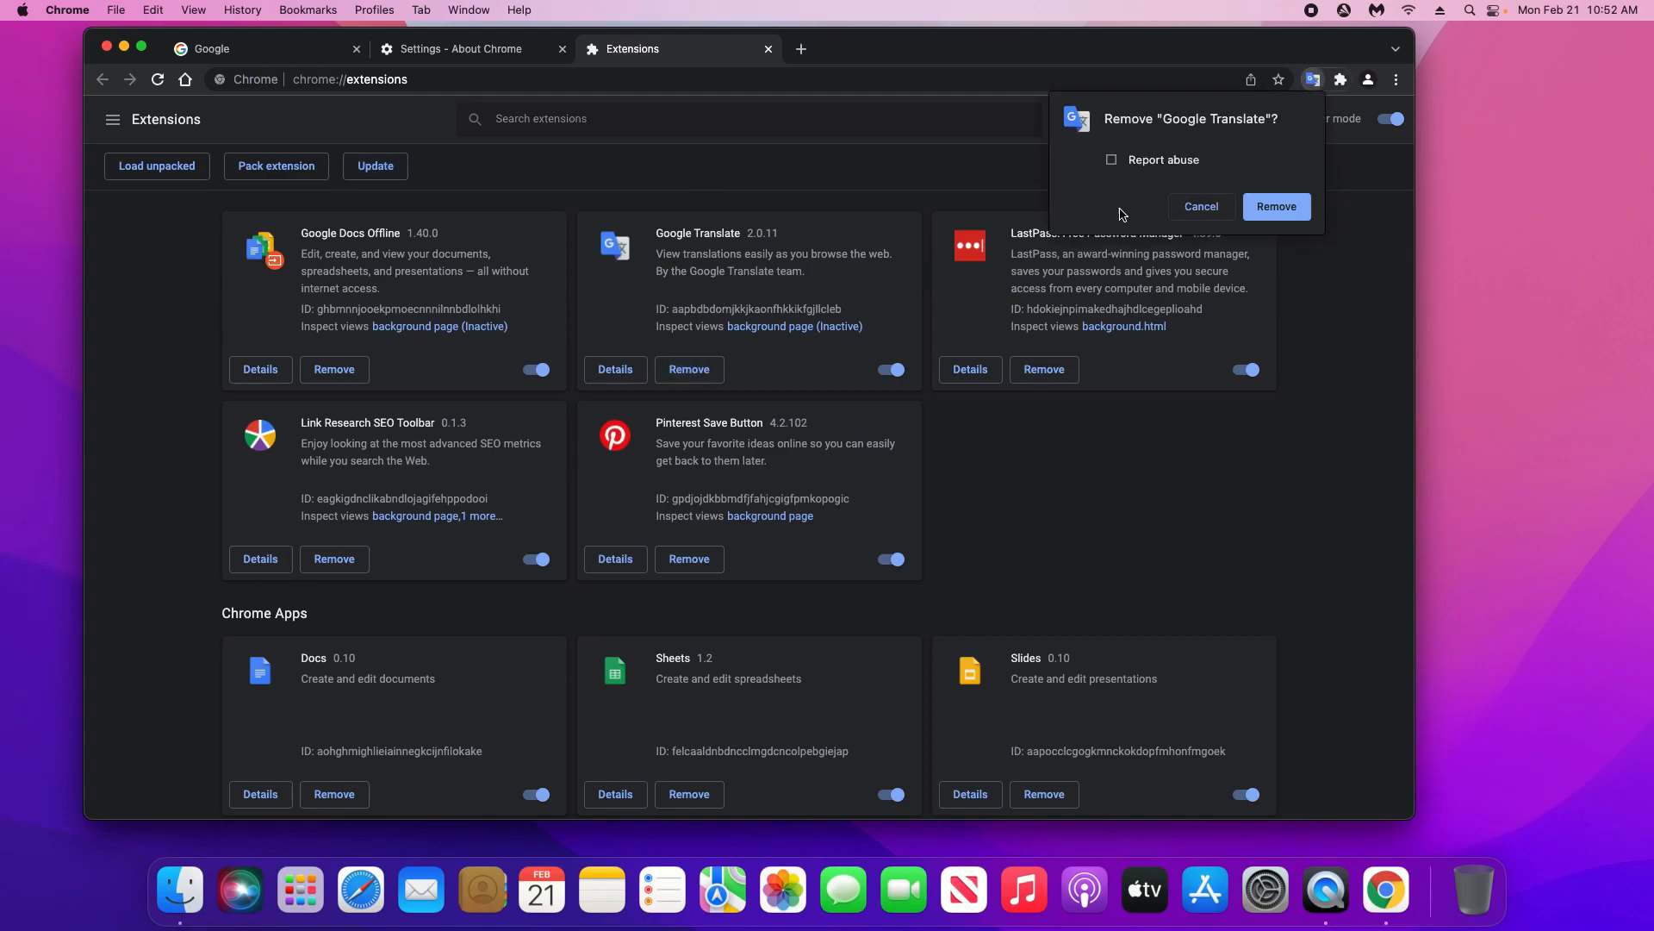
pyautogui.click(1273, 208)
pyautogui.click(335, 558)
pyautogui.click(1284, 208)
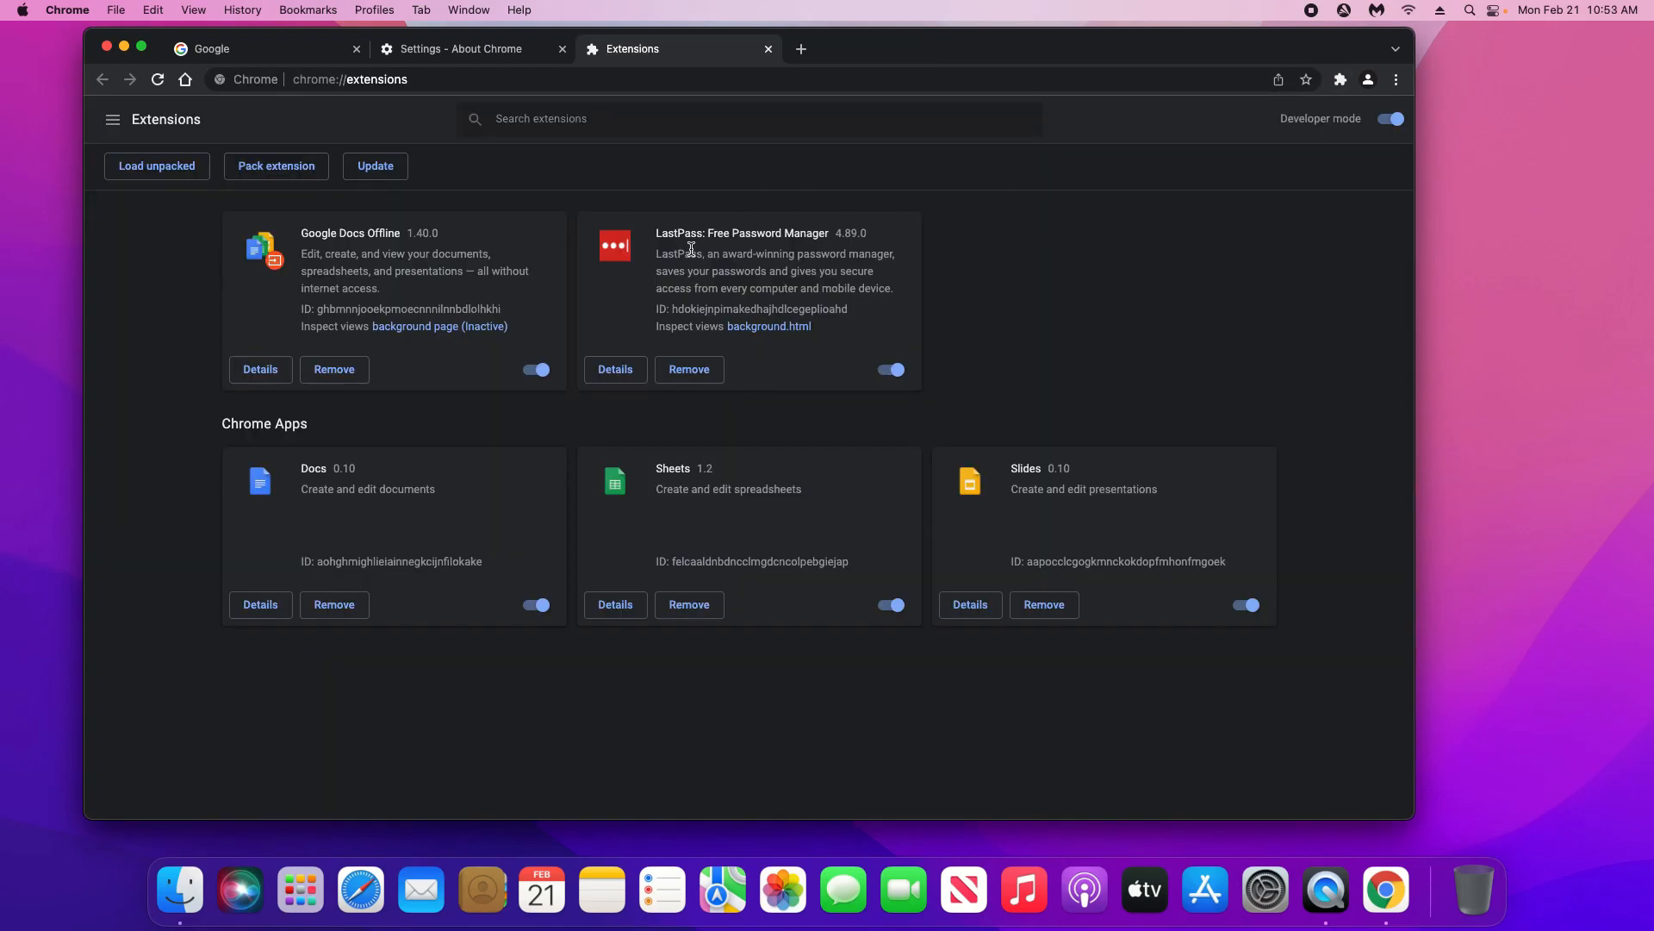
# Step: Disable the LastPass and Google Docs Offline extensions and the Docs, Sheets and Slides Chrome apps
pyautogui.click(891, 369)
pyautogui.click(536, 369)
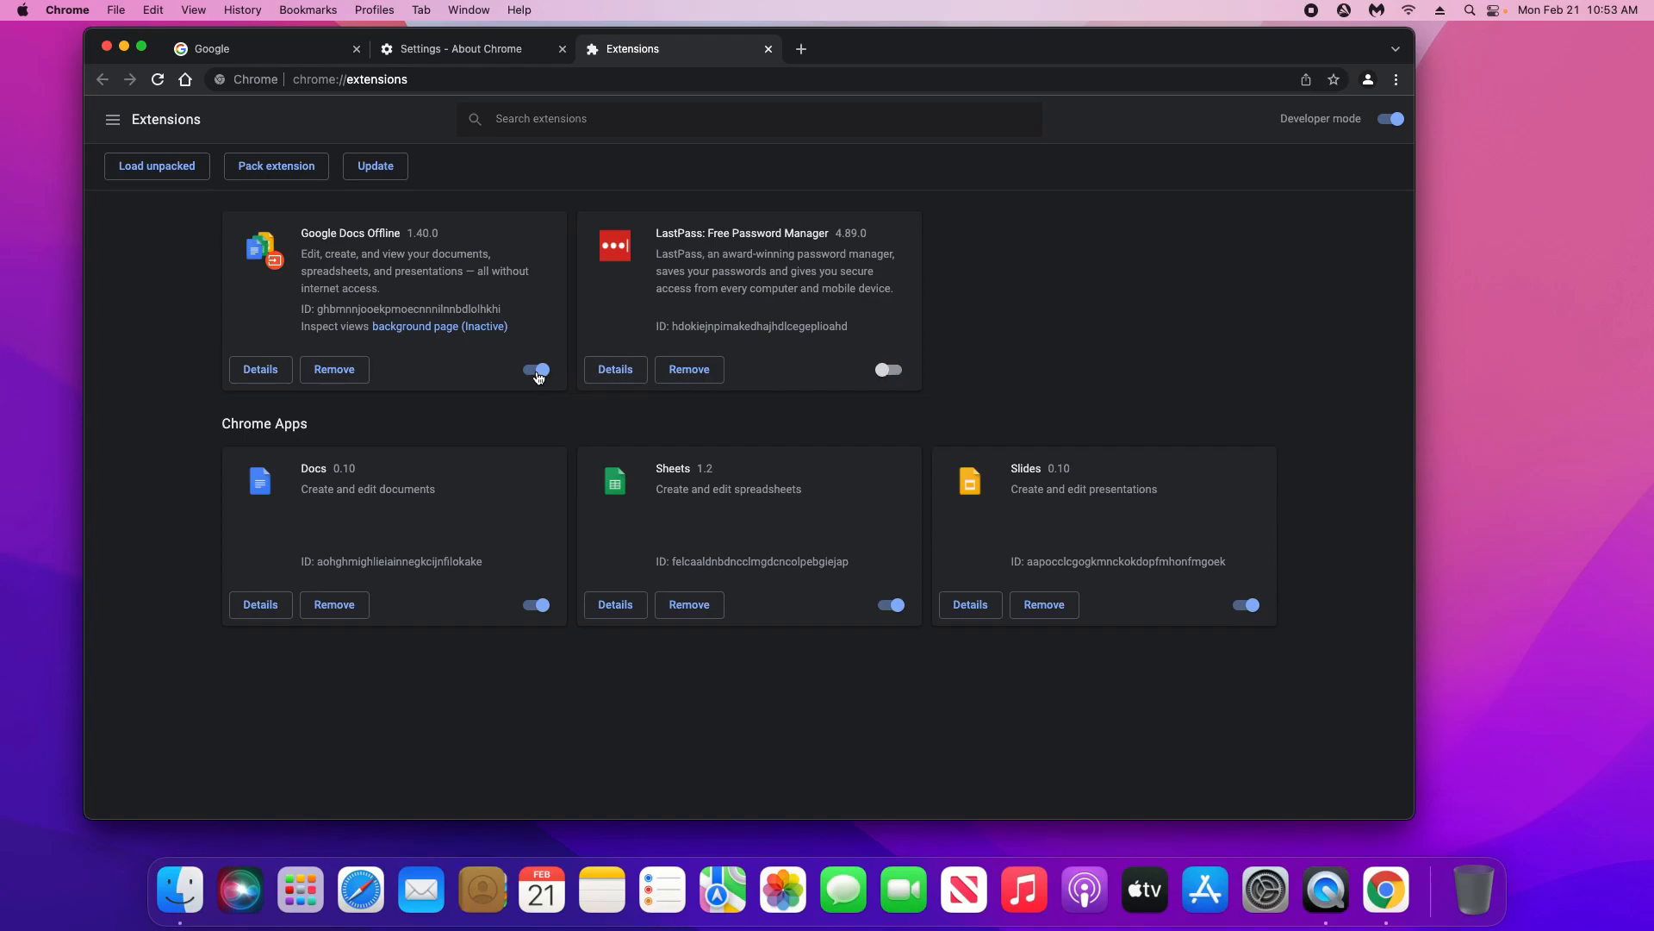
pyautogui.click(536, 605)
pyautogui.click(894, 605)
pyautogui.click(1250, 606)
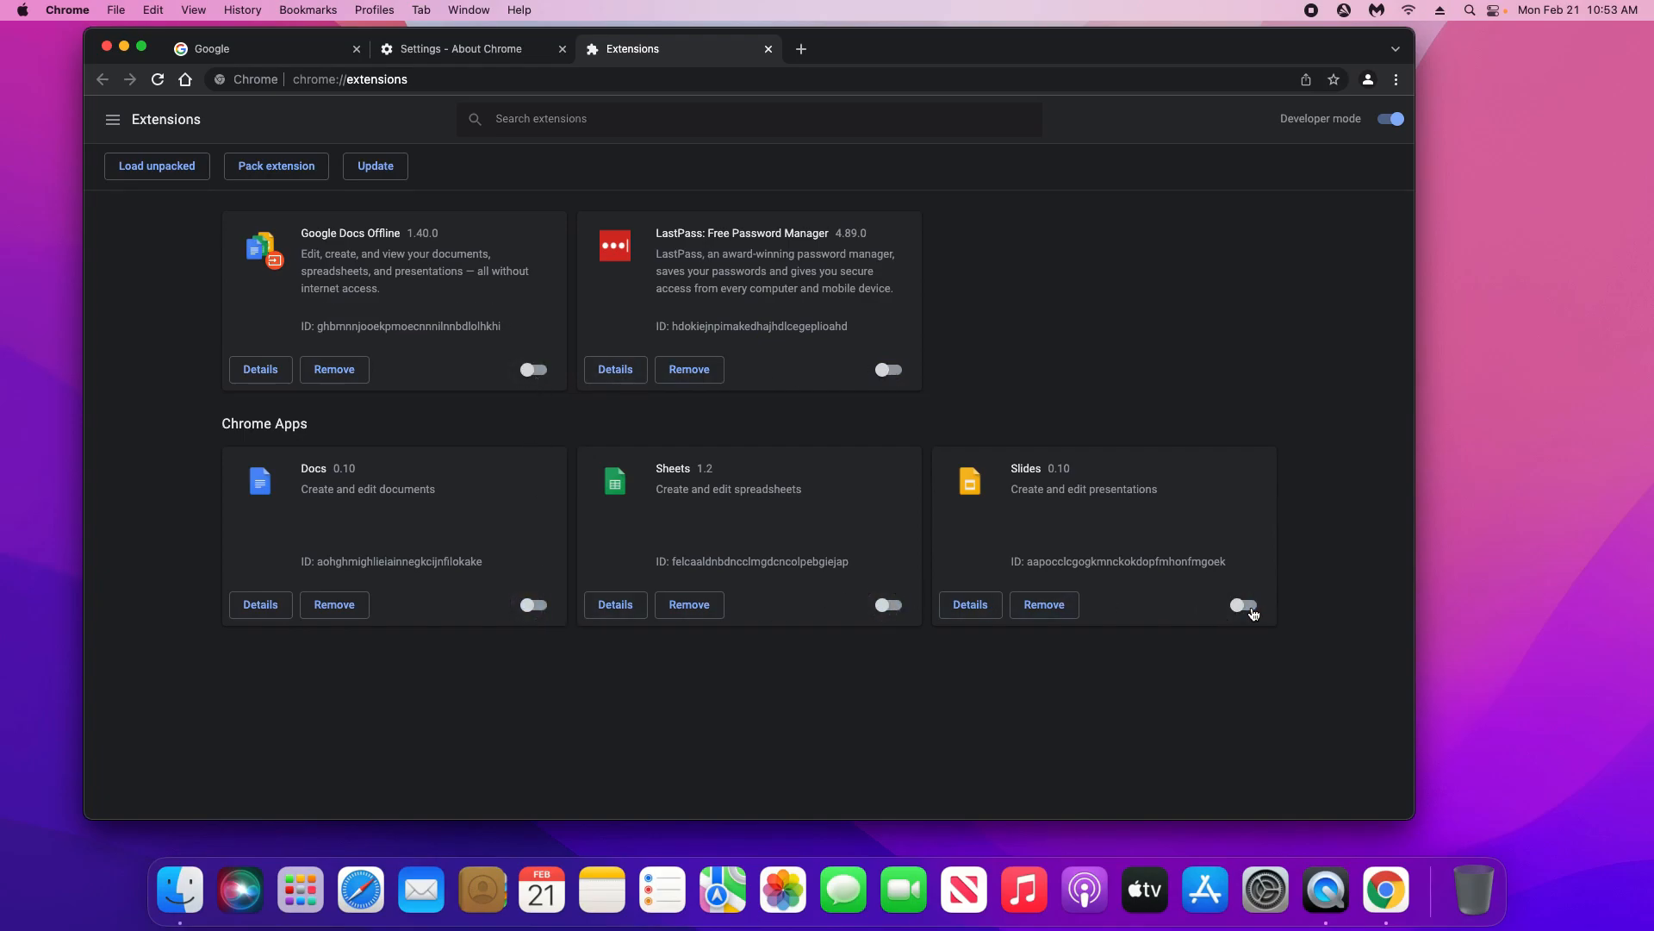
# Step: Open Chrome's Clear browsing data dialog and review the data types offered for deletion
pyautogui.click(1397, 80)
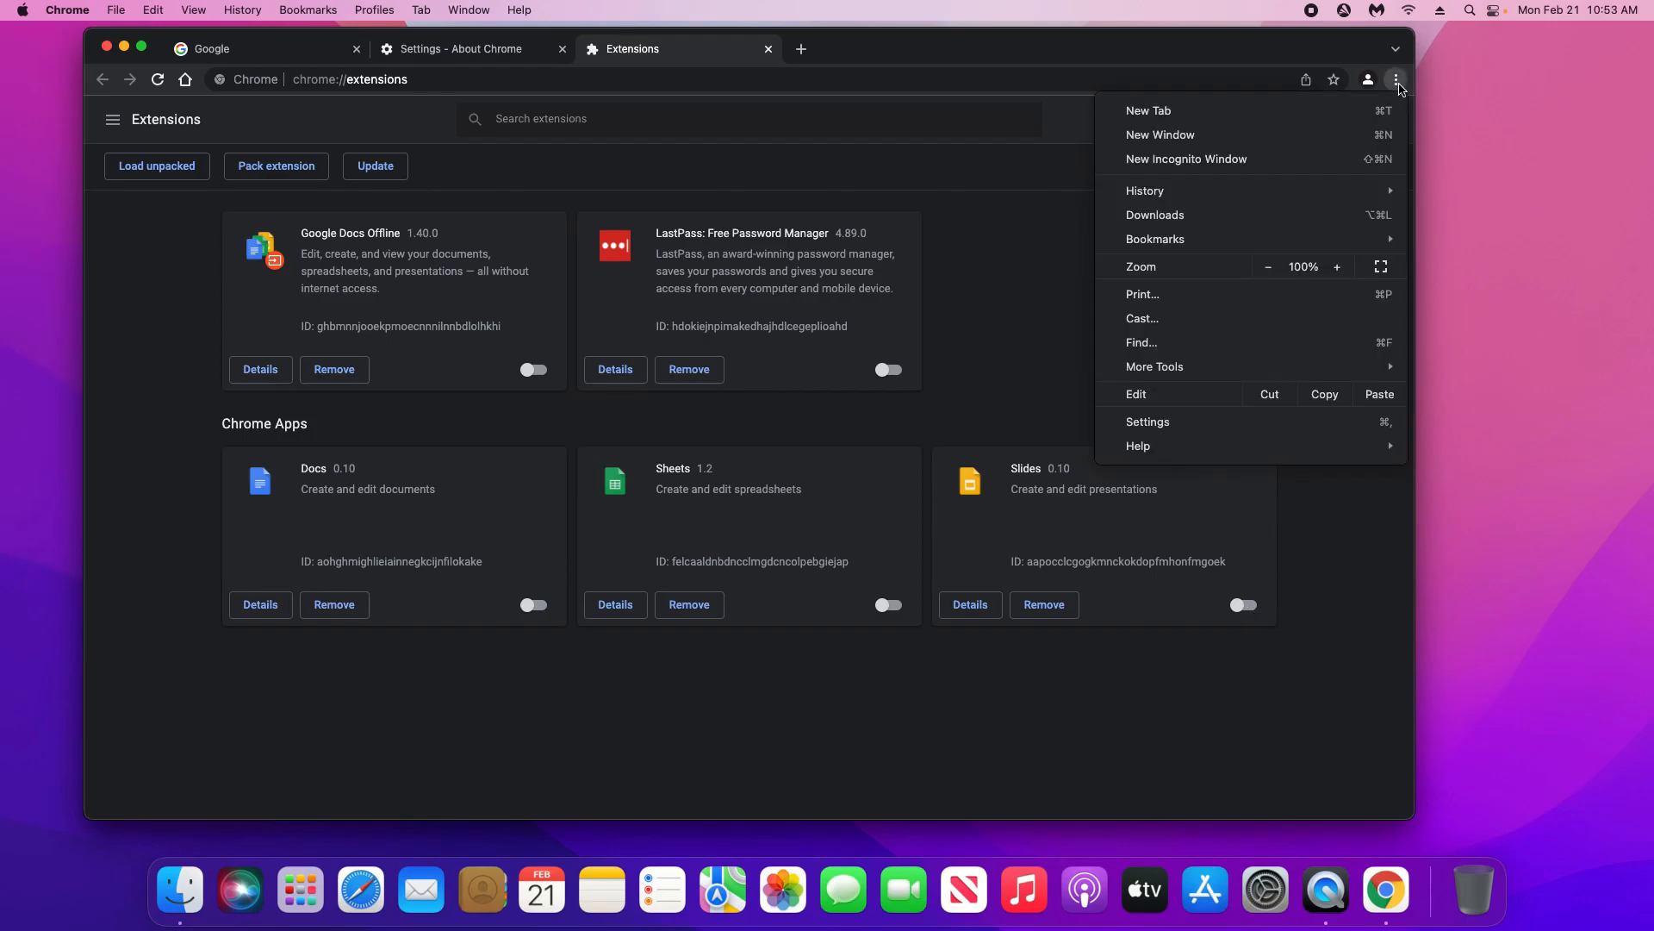
pyautogui.moveTo(1189, 366)
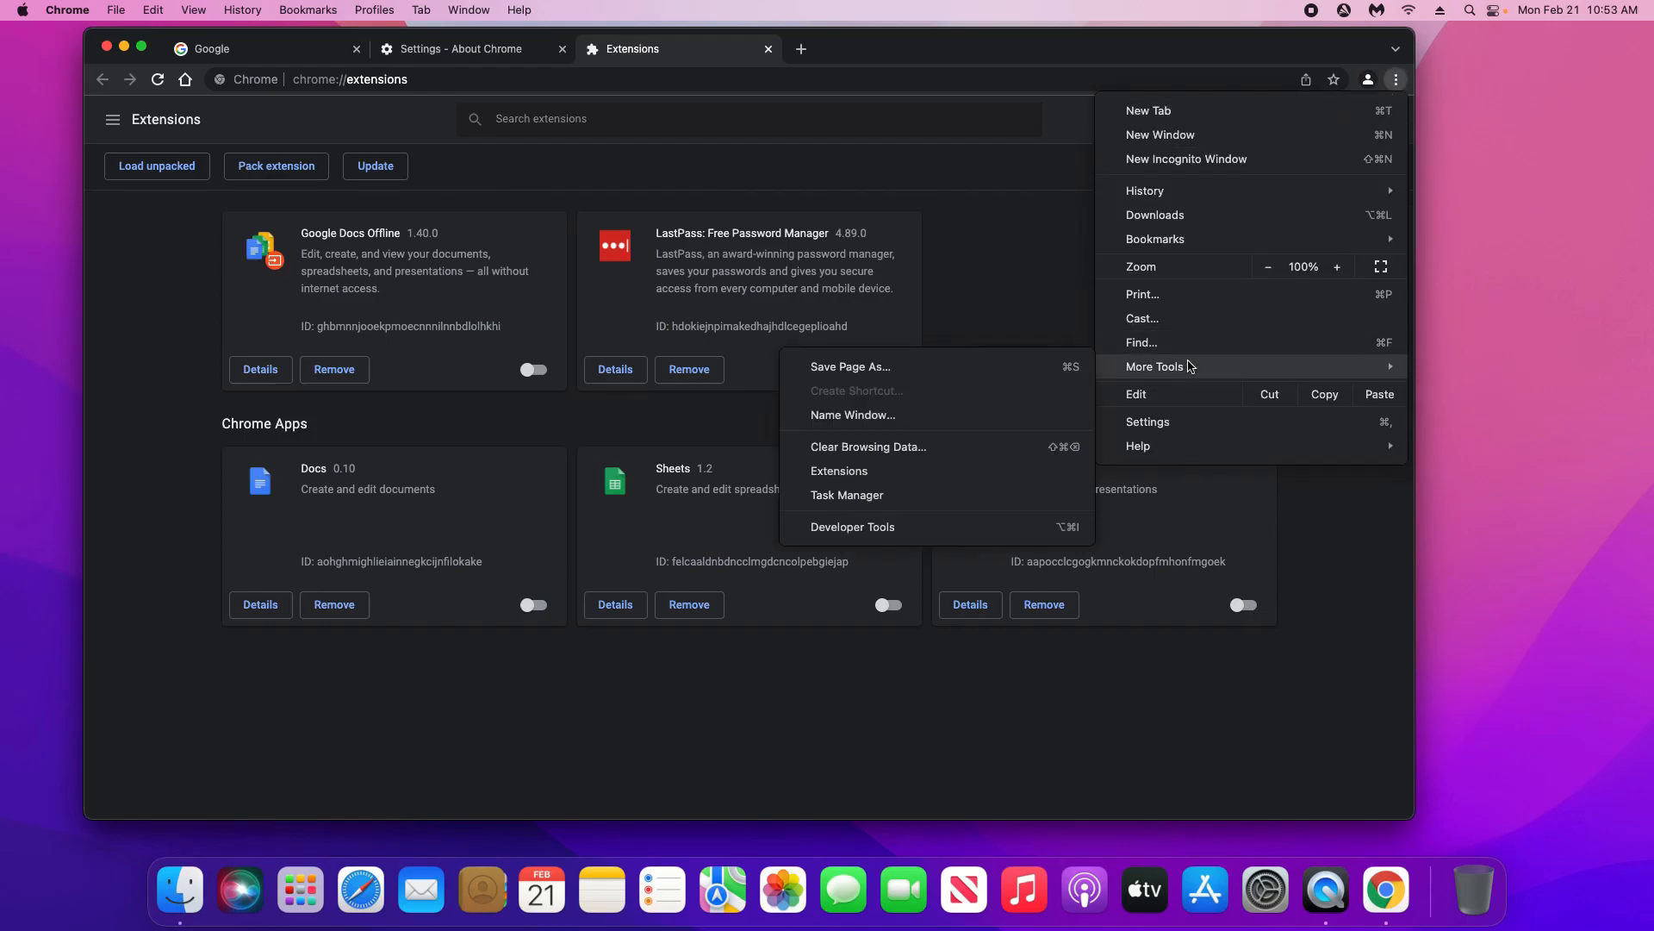
pyautogui.click(866, 447)
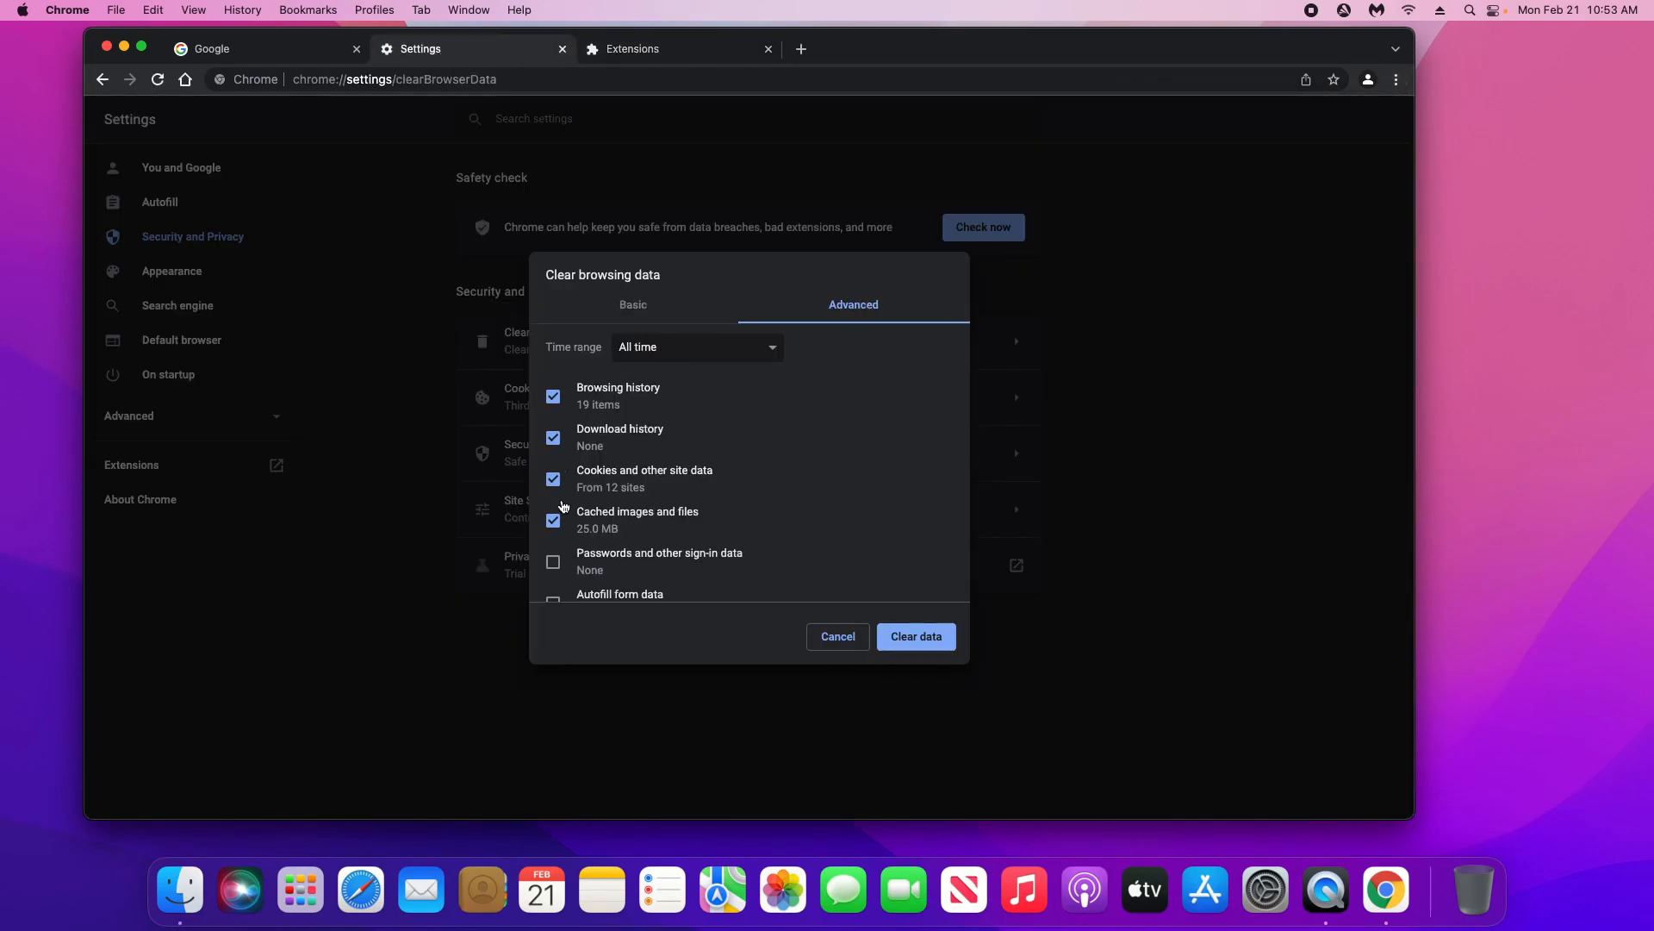
pyautogui.scroll(-3, 613, 431)
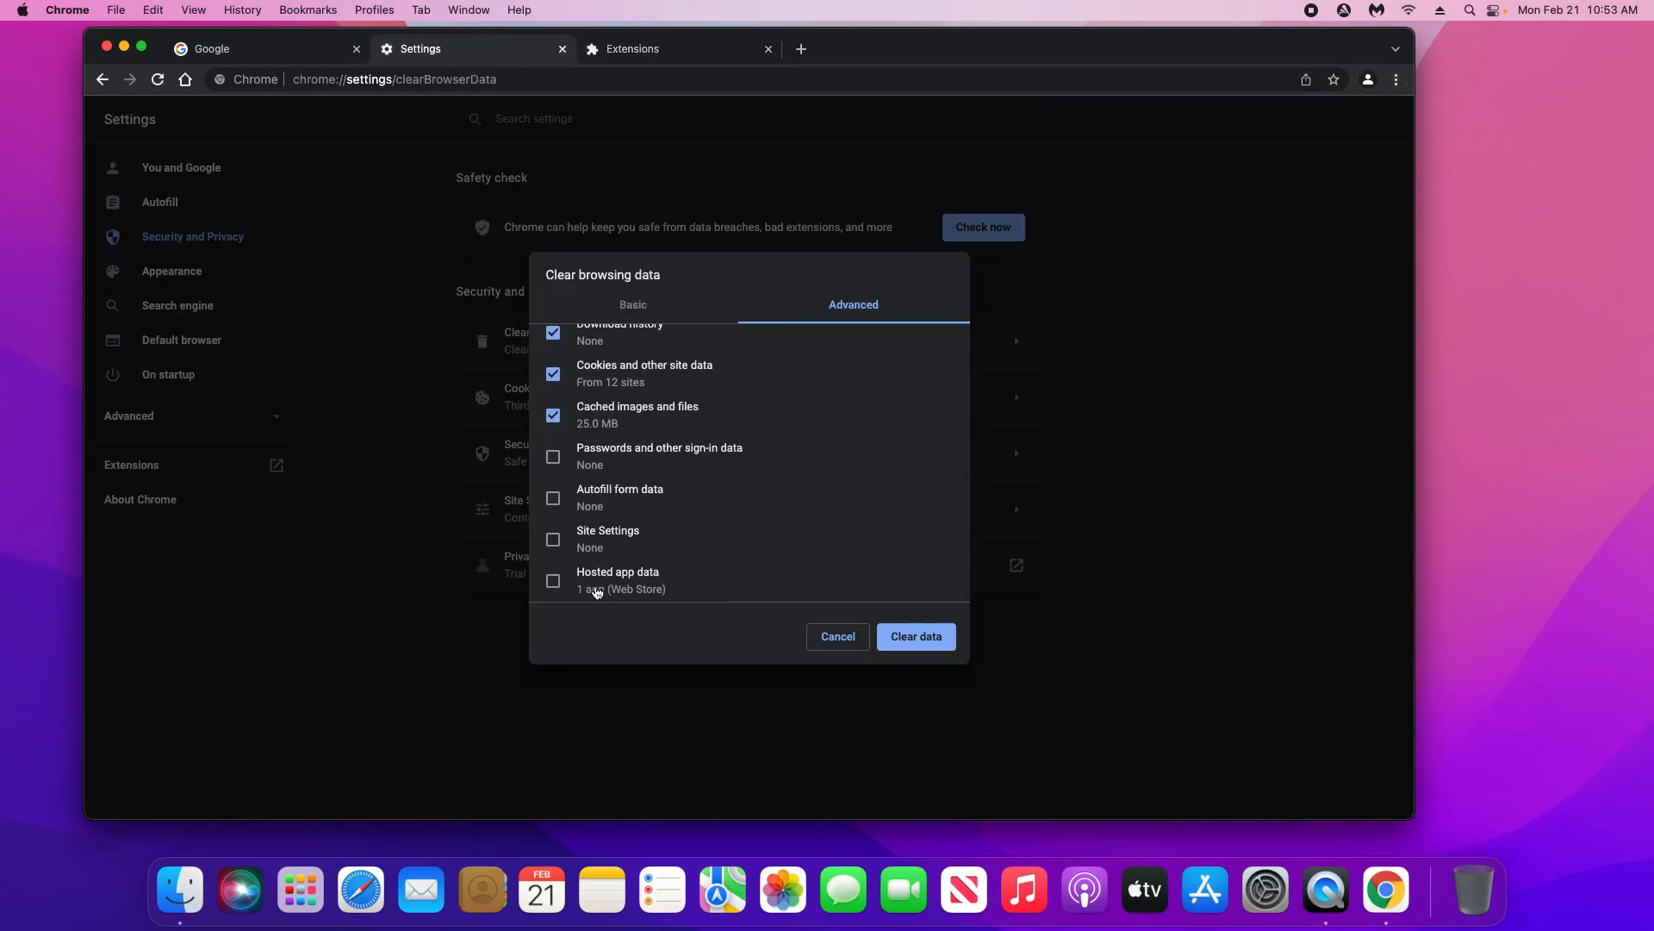
pyautogui.scroll(3, 713, 487)
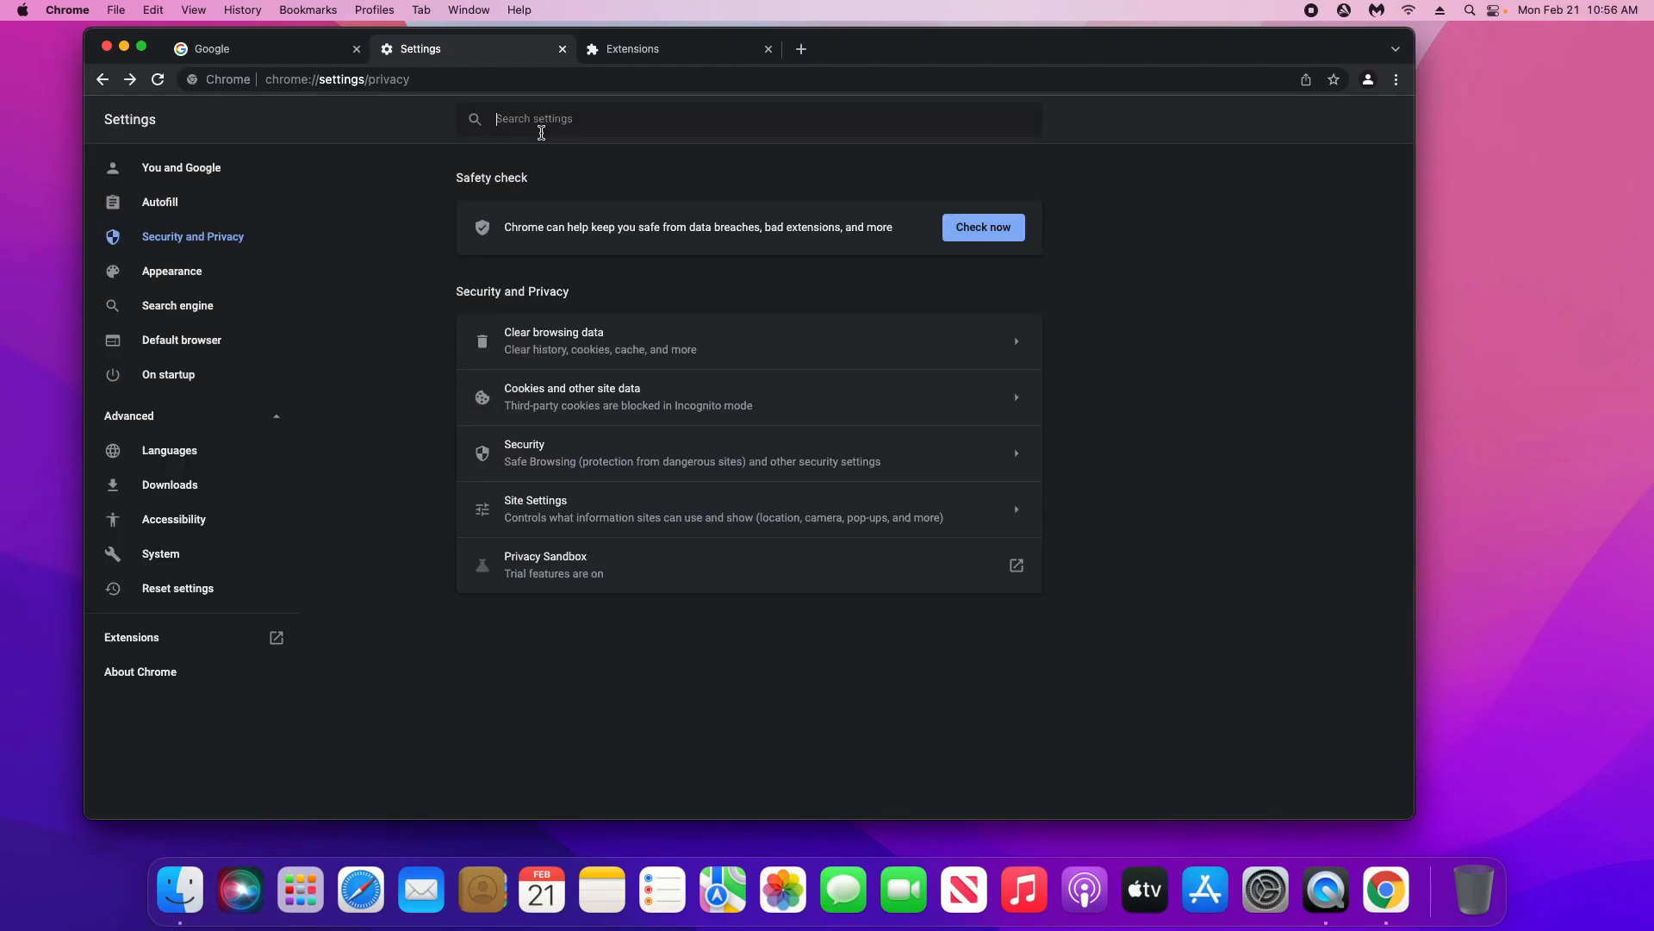
# Step: Search the settings for "home", turn on the home button and select its custom homepage address
pyautogui.write('home')
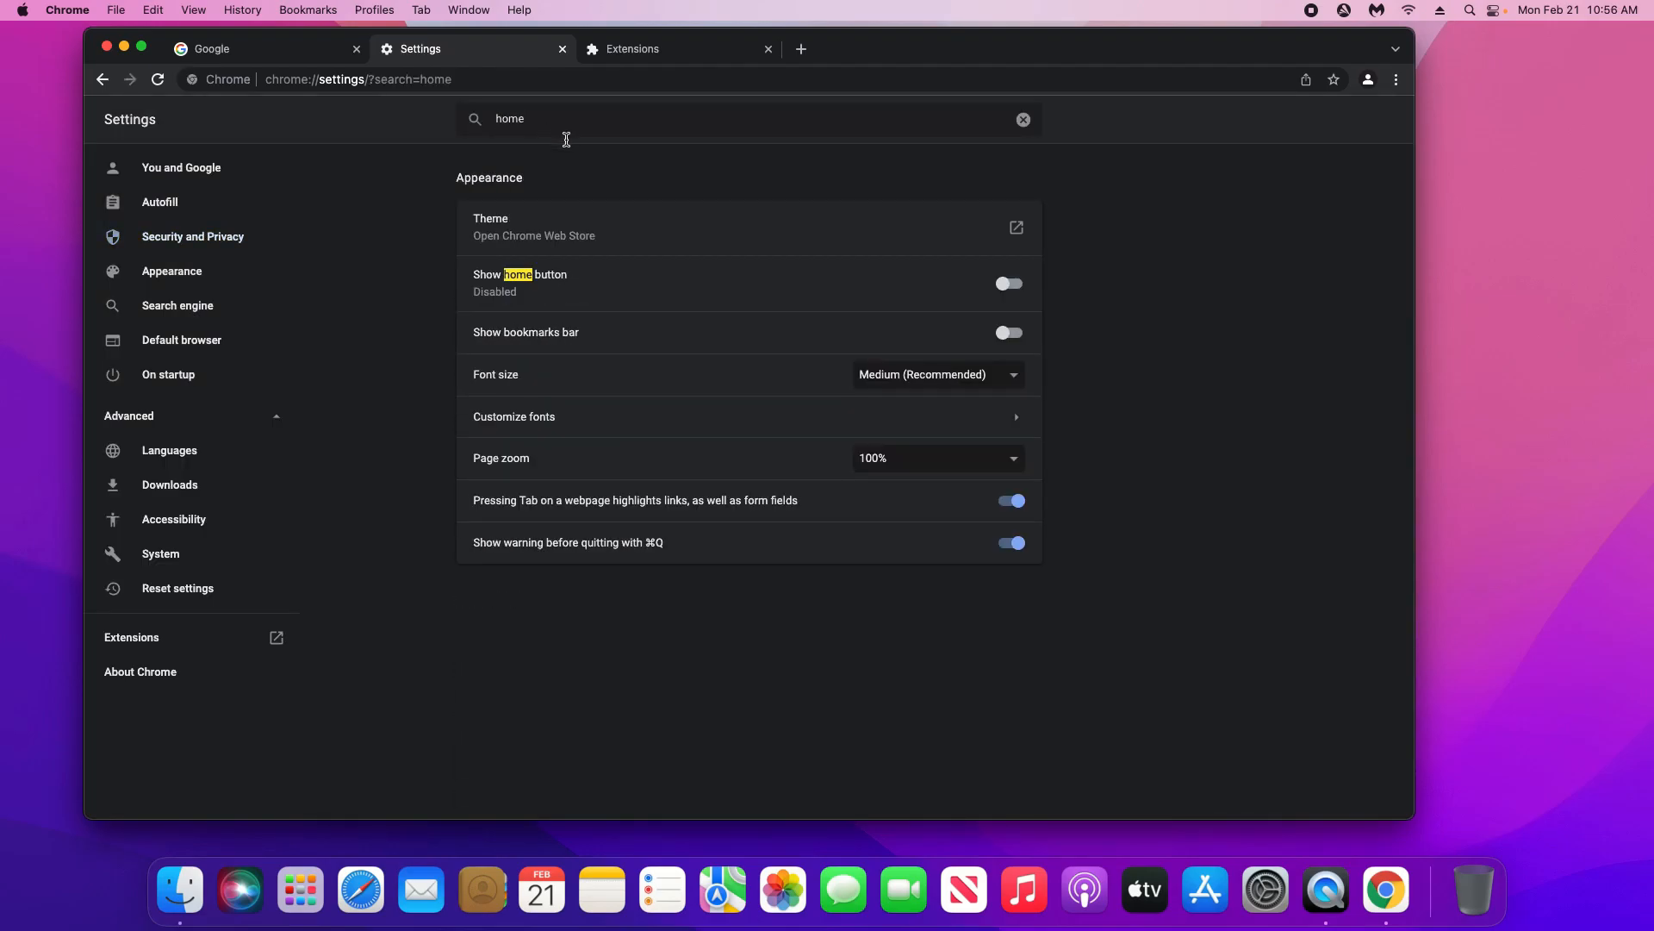
pyautogui.click(1012, 287)
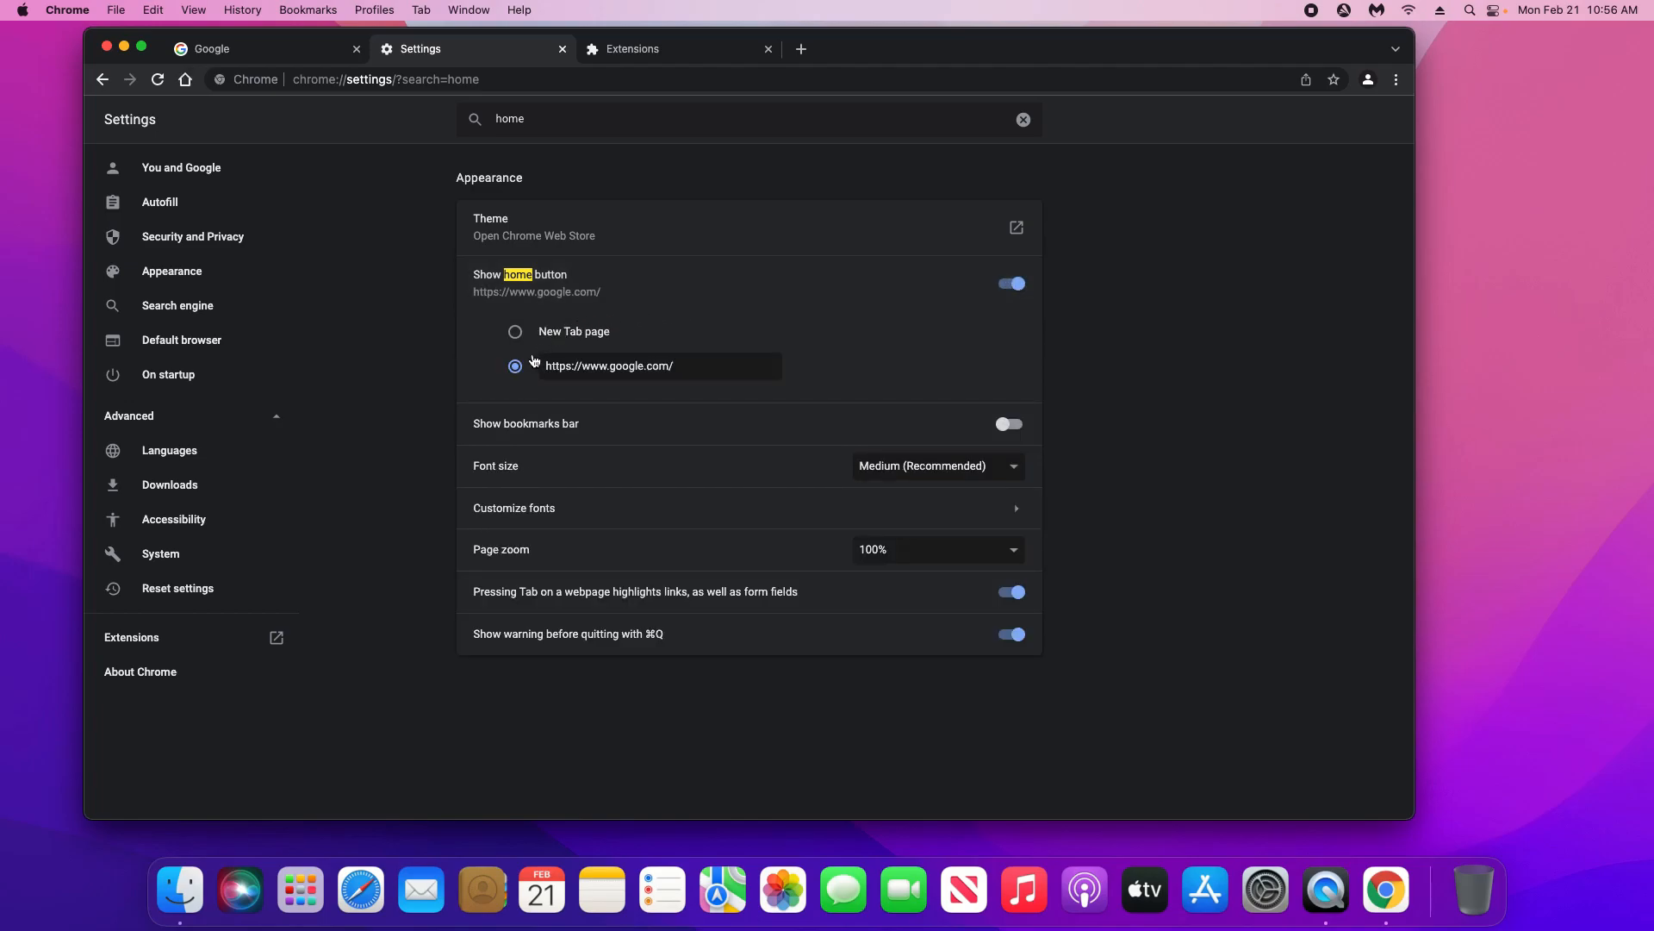
pyautogui.moveTo(690, 369); pyautogui.dragTo(541, 368)
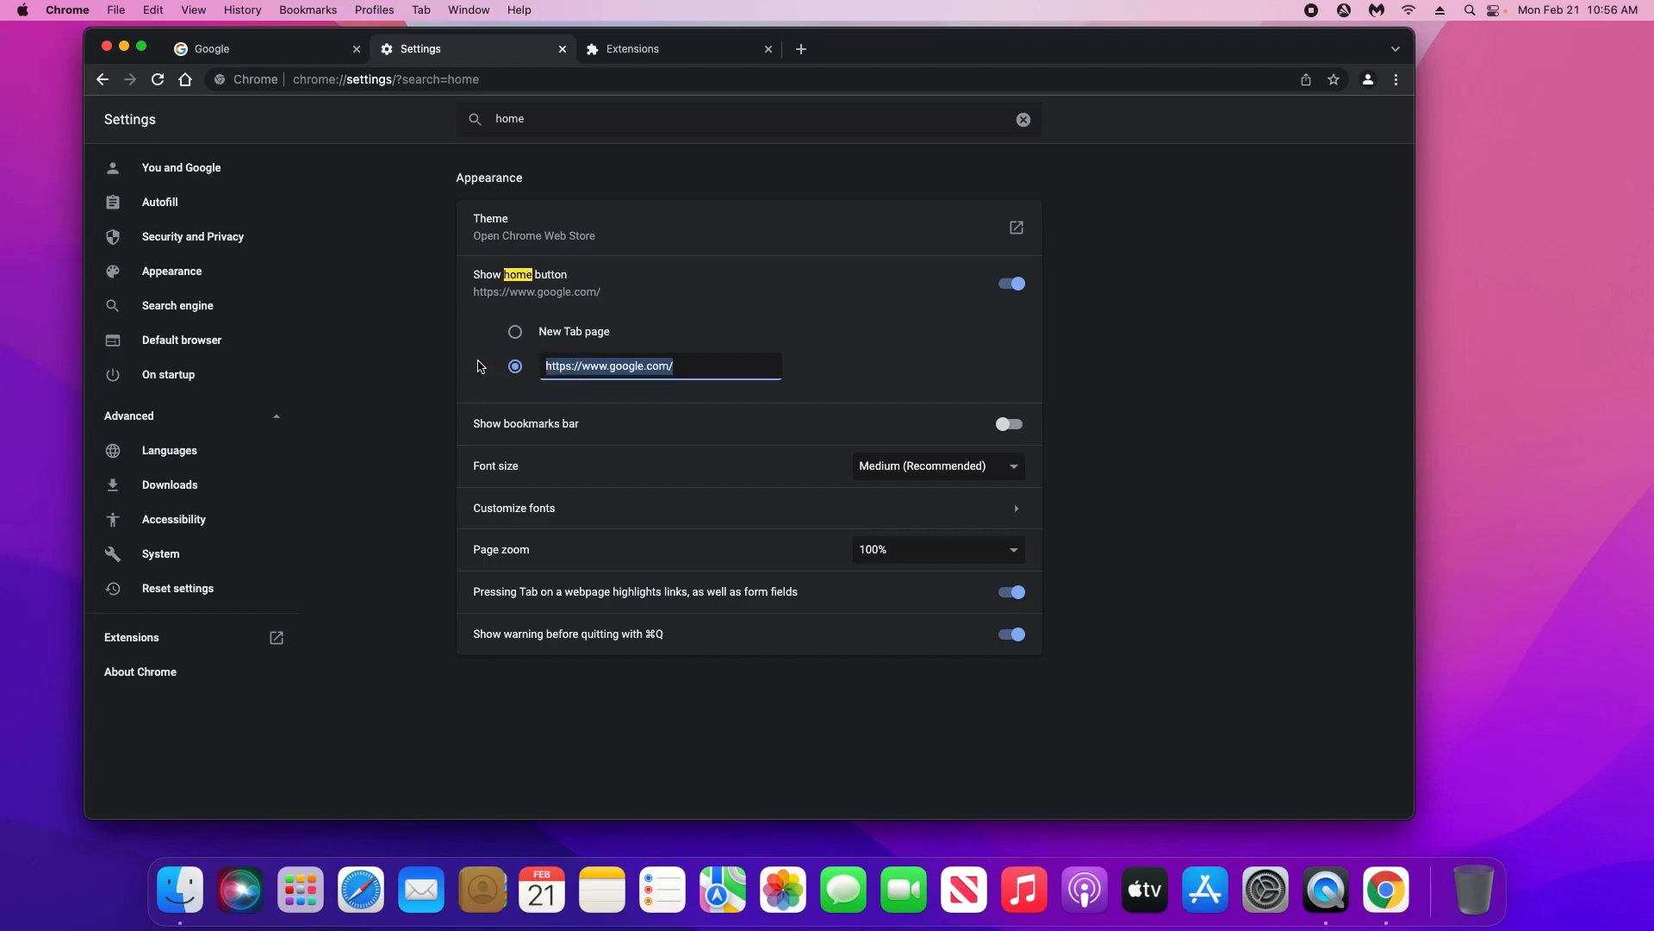
# Step: Review the search engines available for Chrome's address bar
pyautogui.click(179, 311)
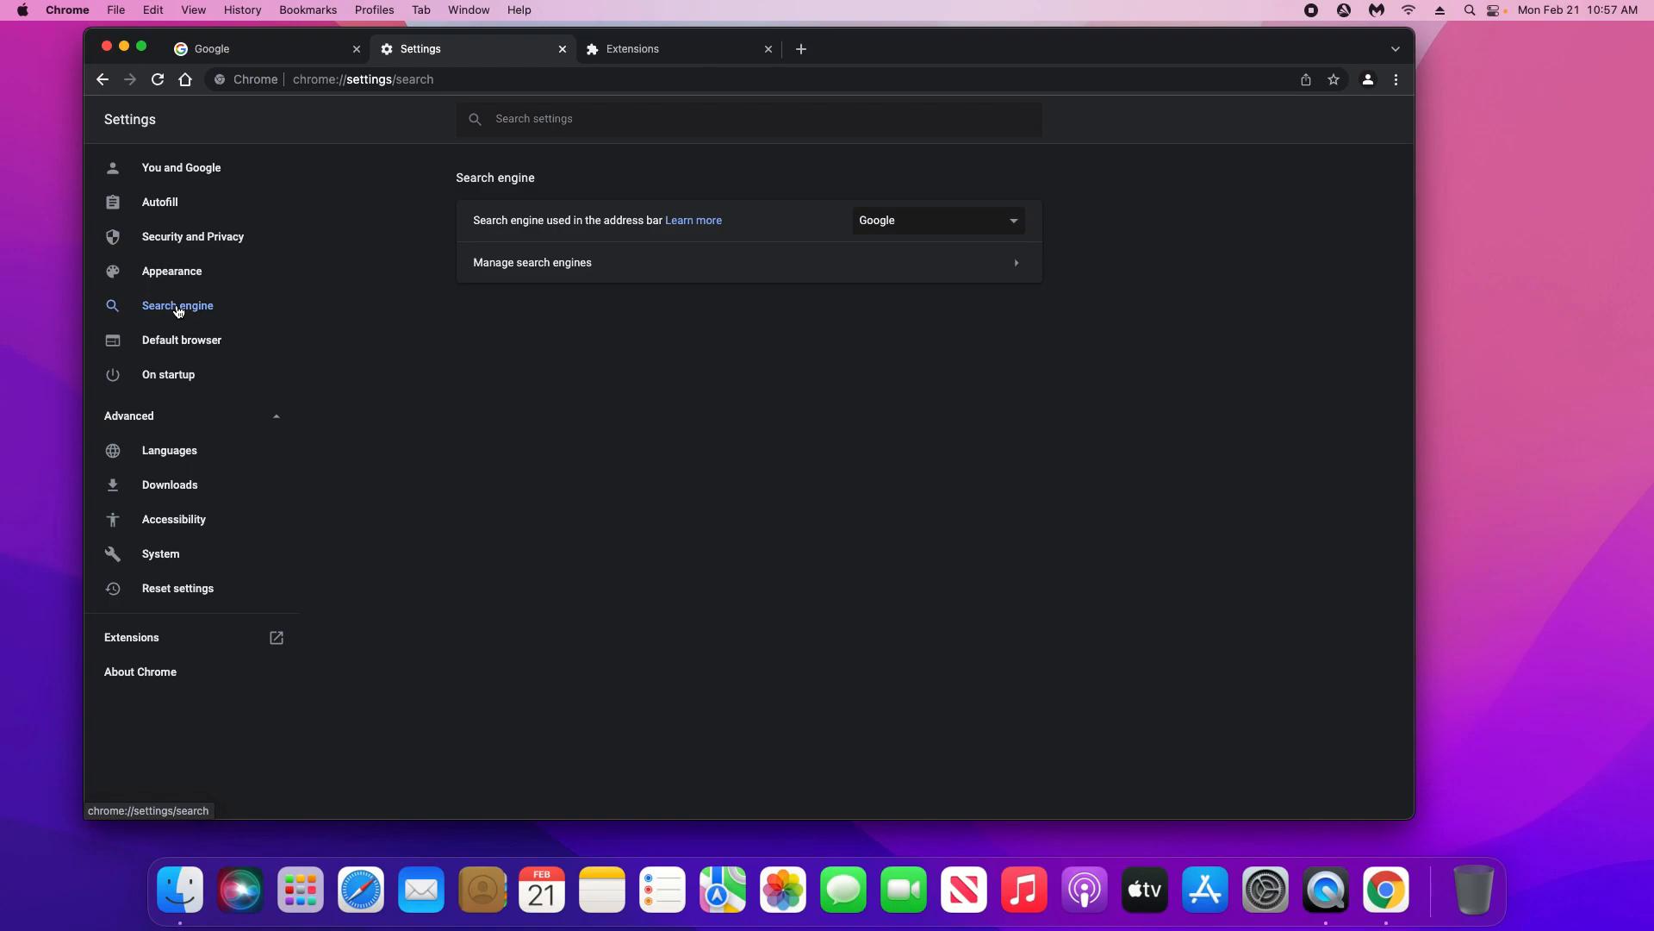
pyautogui.click(908, 223)
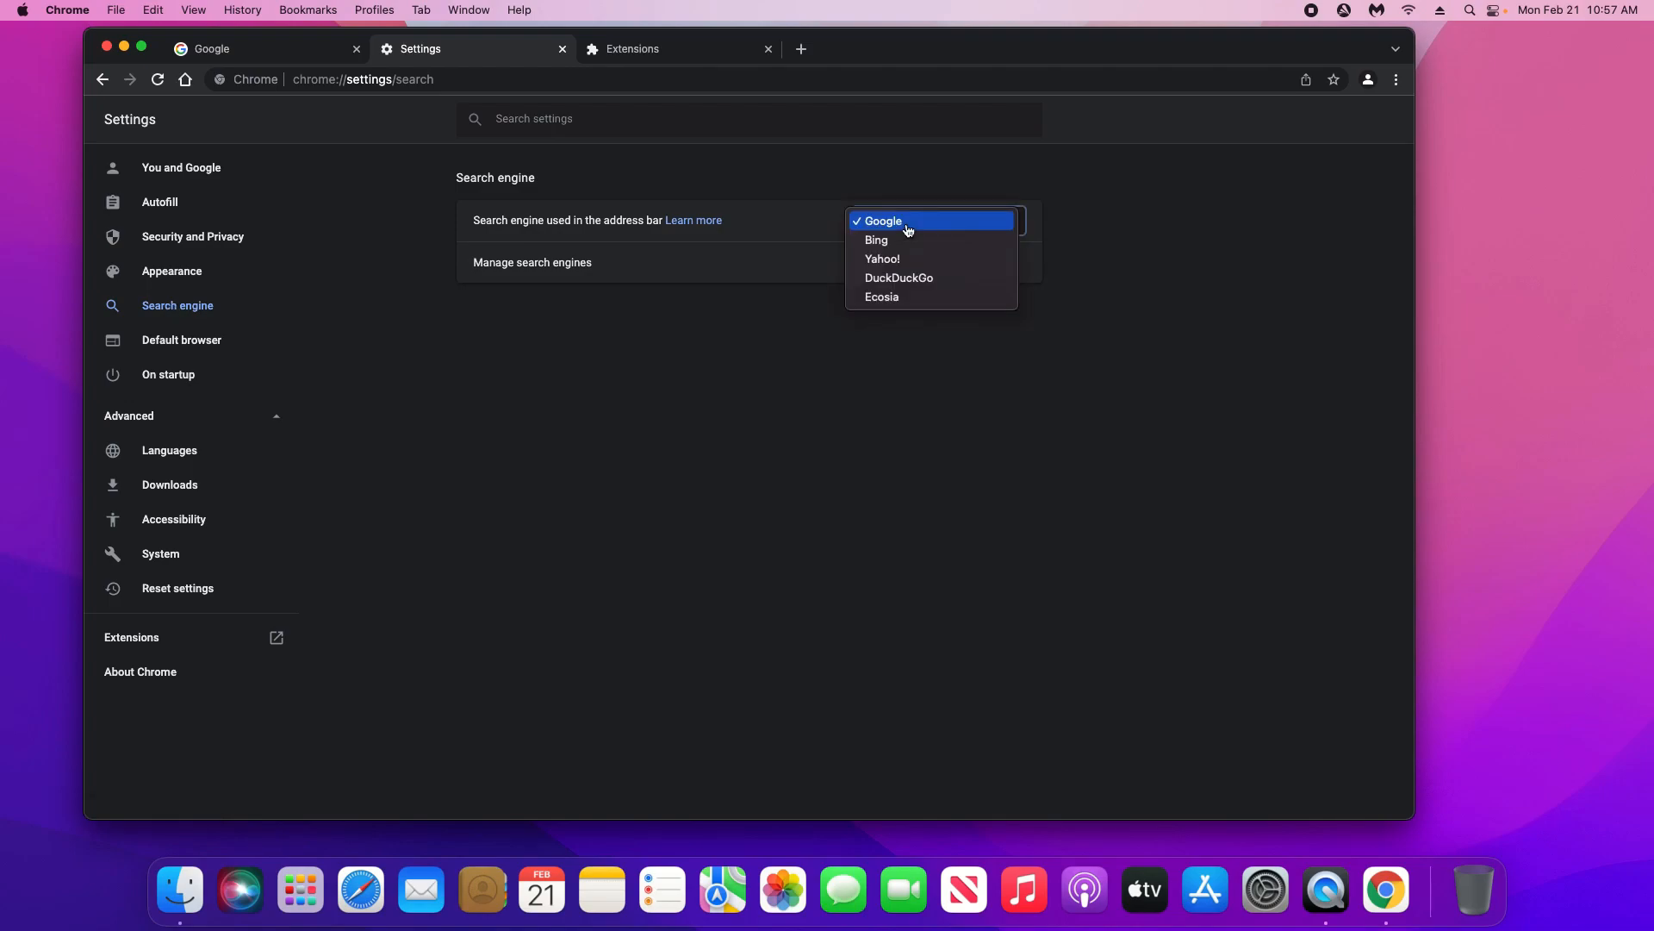
pyautogui.click(731, 331)
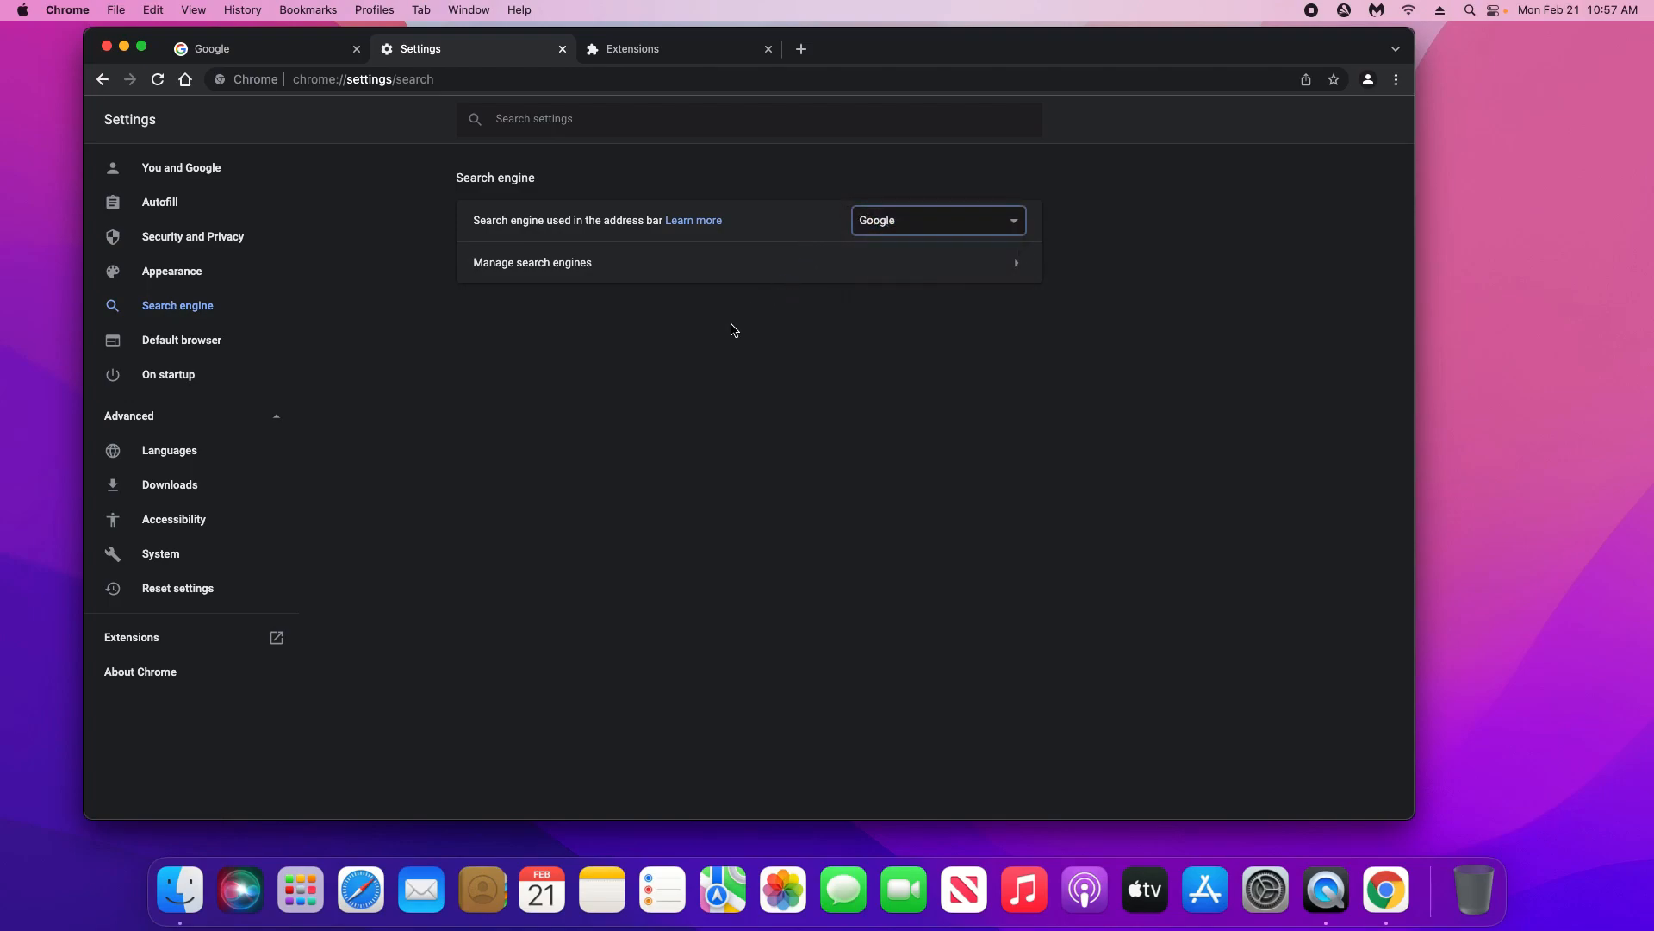
pyautogui.click(169, 379)
pyautogui.click(480, 263)
pyautogui.click(480, 304)
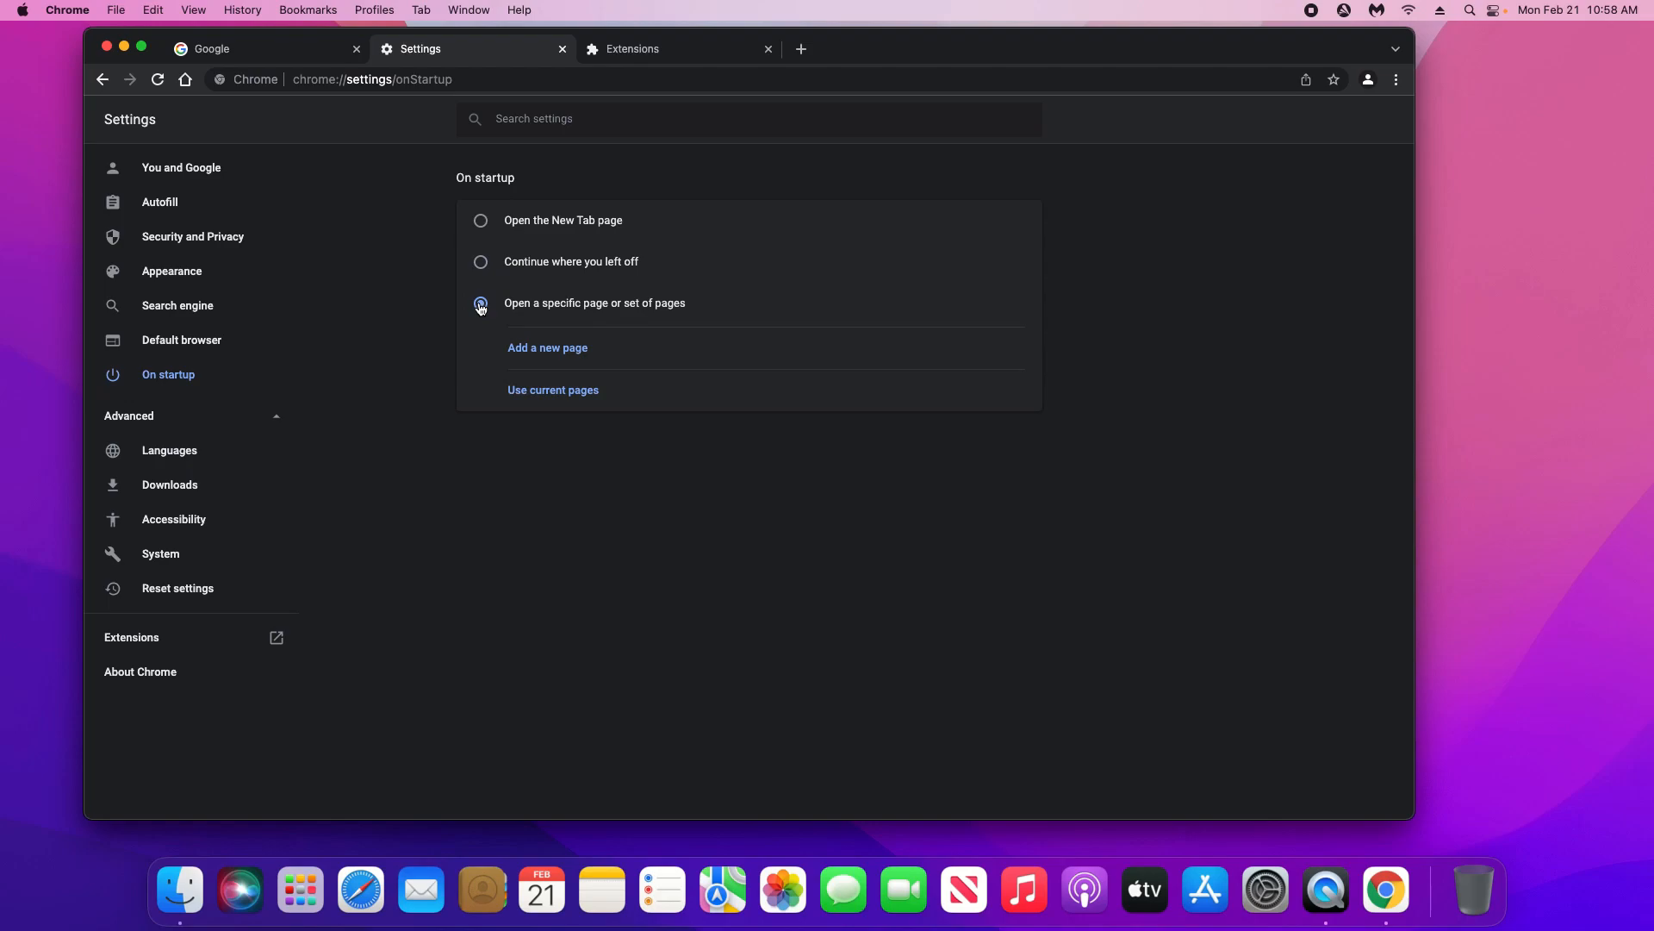
pyautogui.click(538, 349)
pyautogui.write('www.google.com')
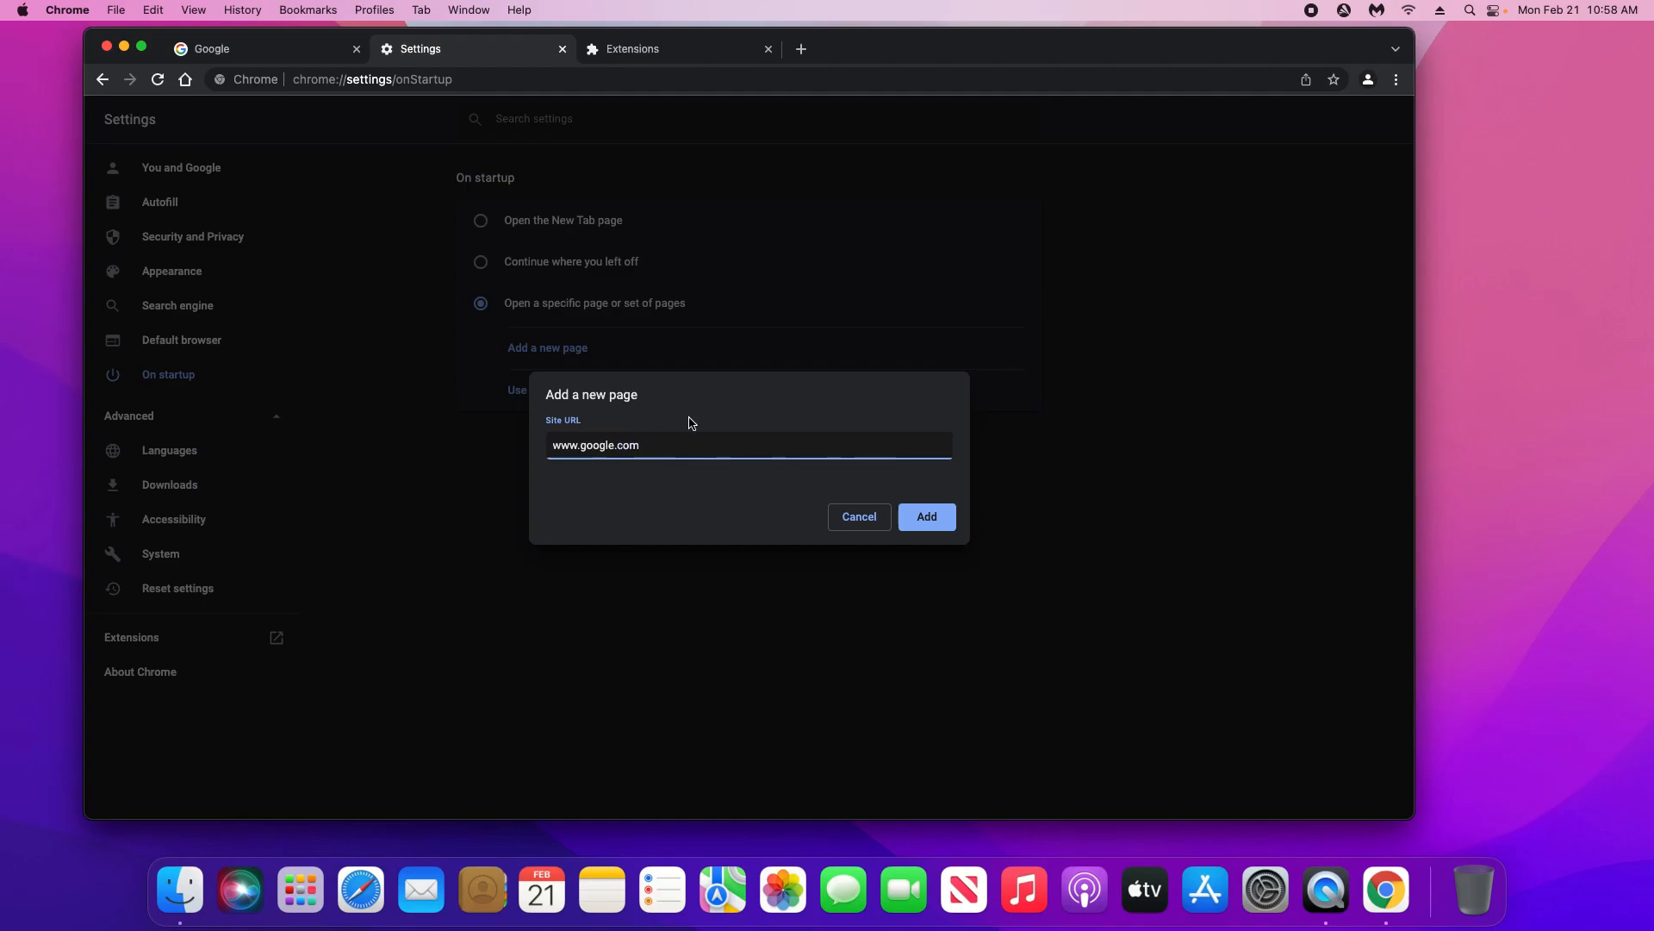
pyautogui.click(929, 514)
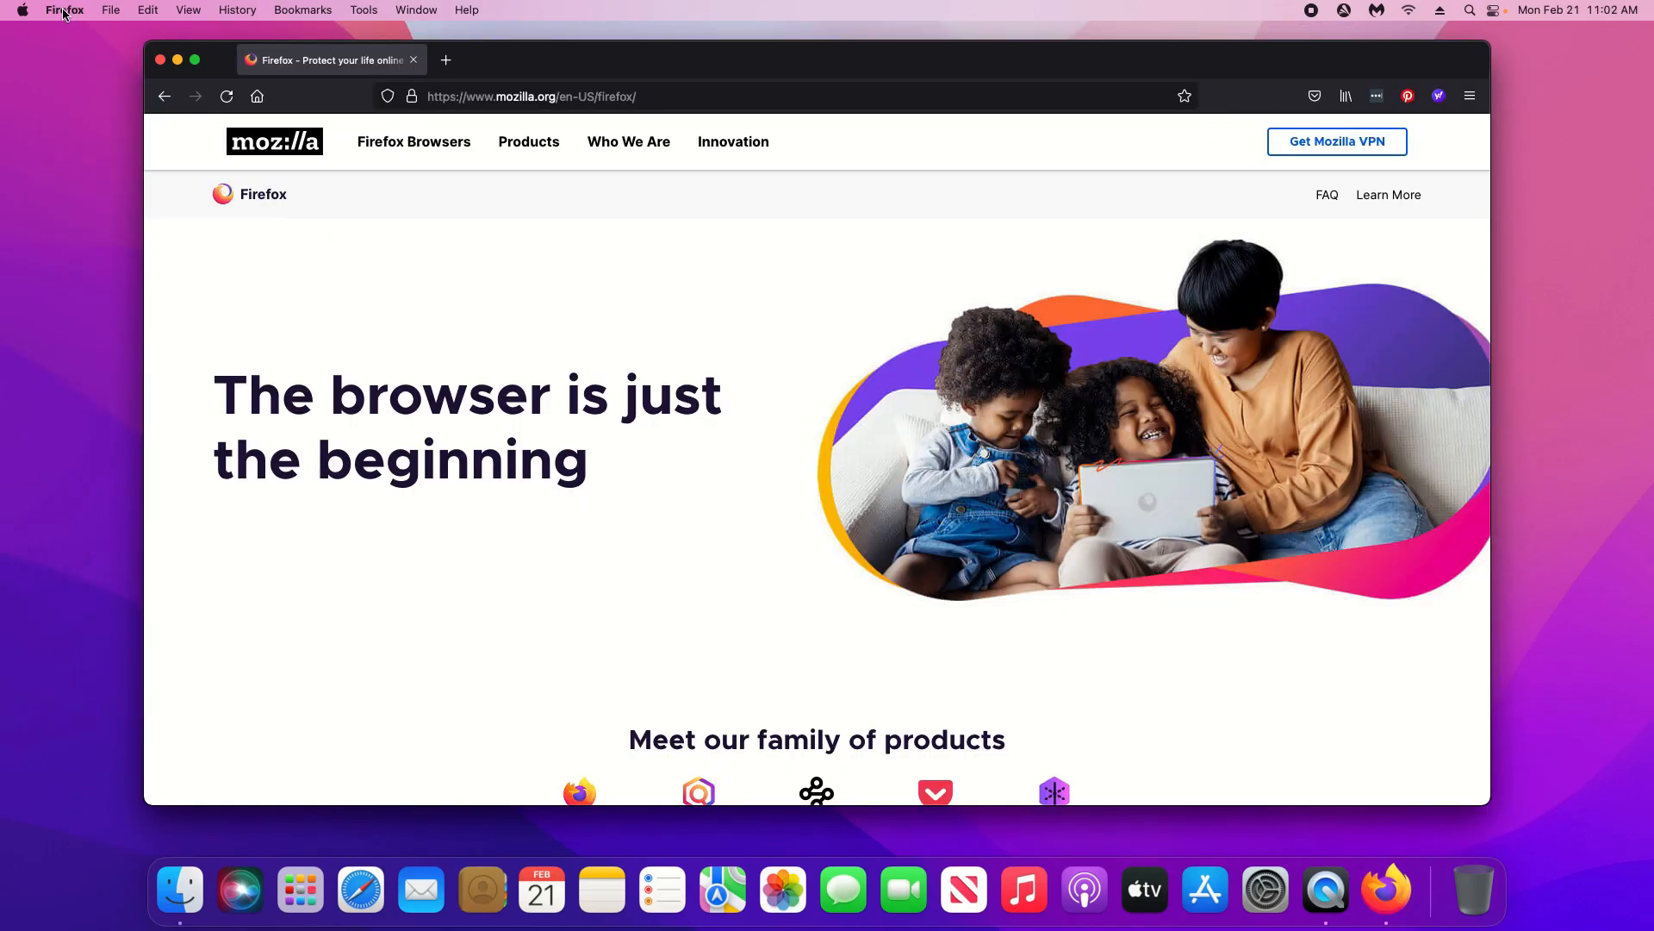
# Step: Check Firefox for updates in its About window and restart the browser to apply the update
pyautogui.click(64, 11)
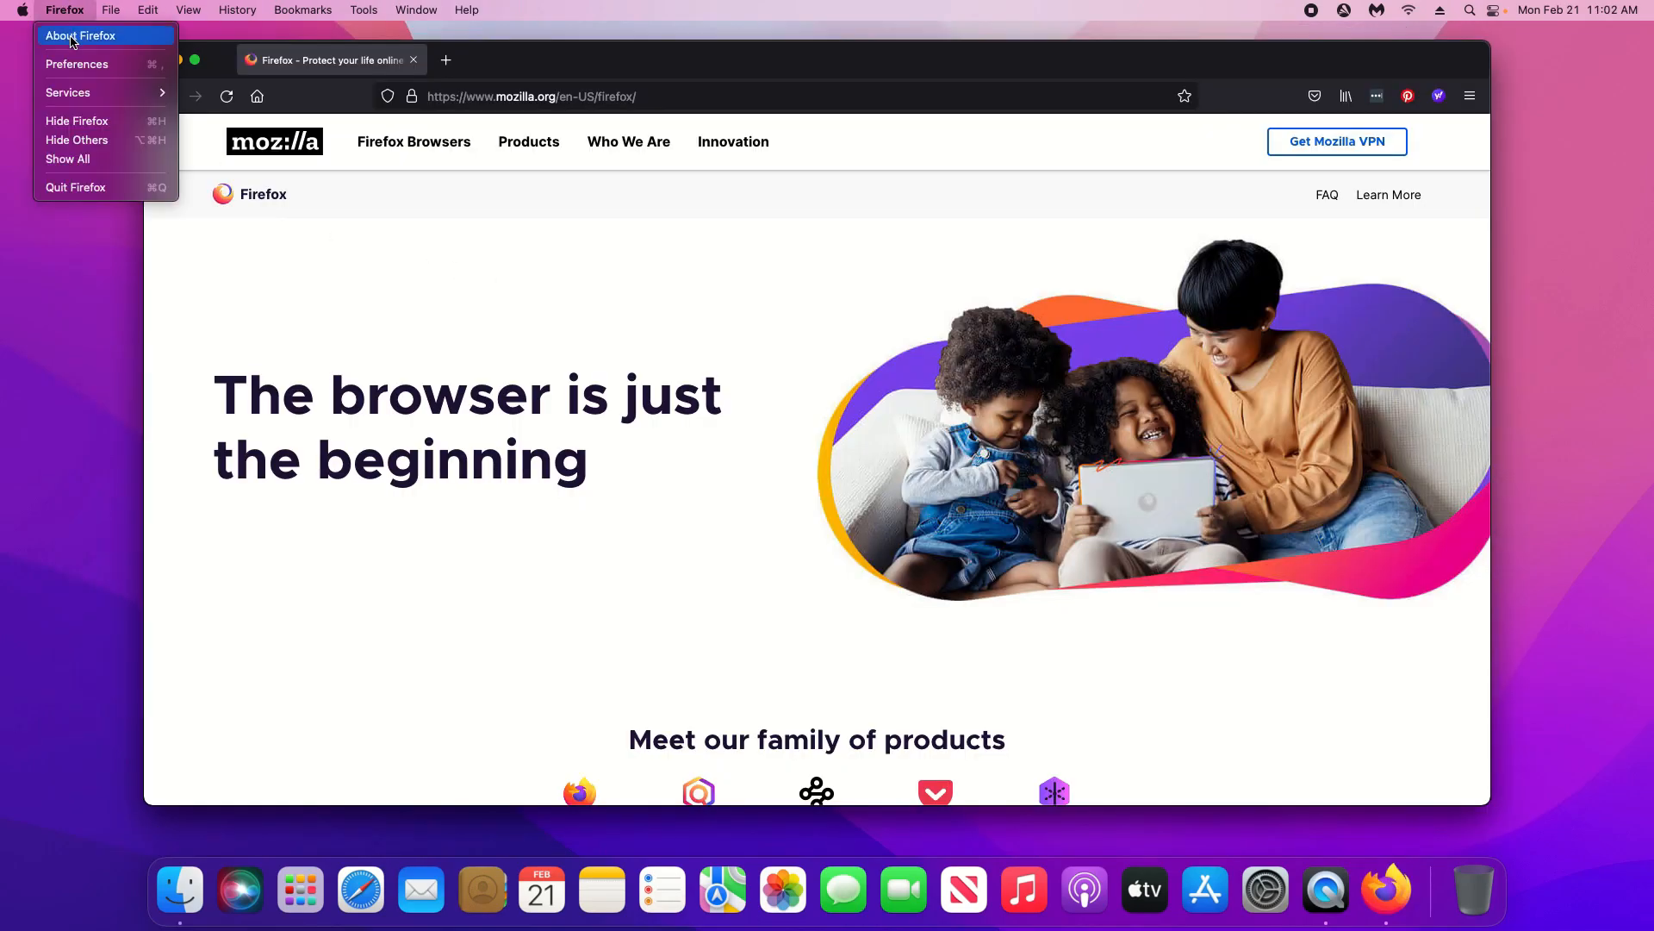
pyautogui.click(73, 40)
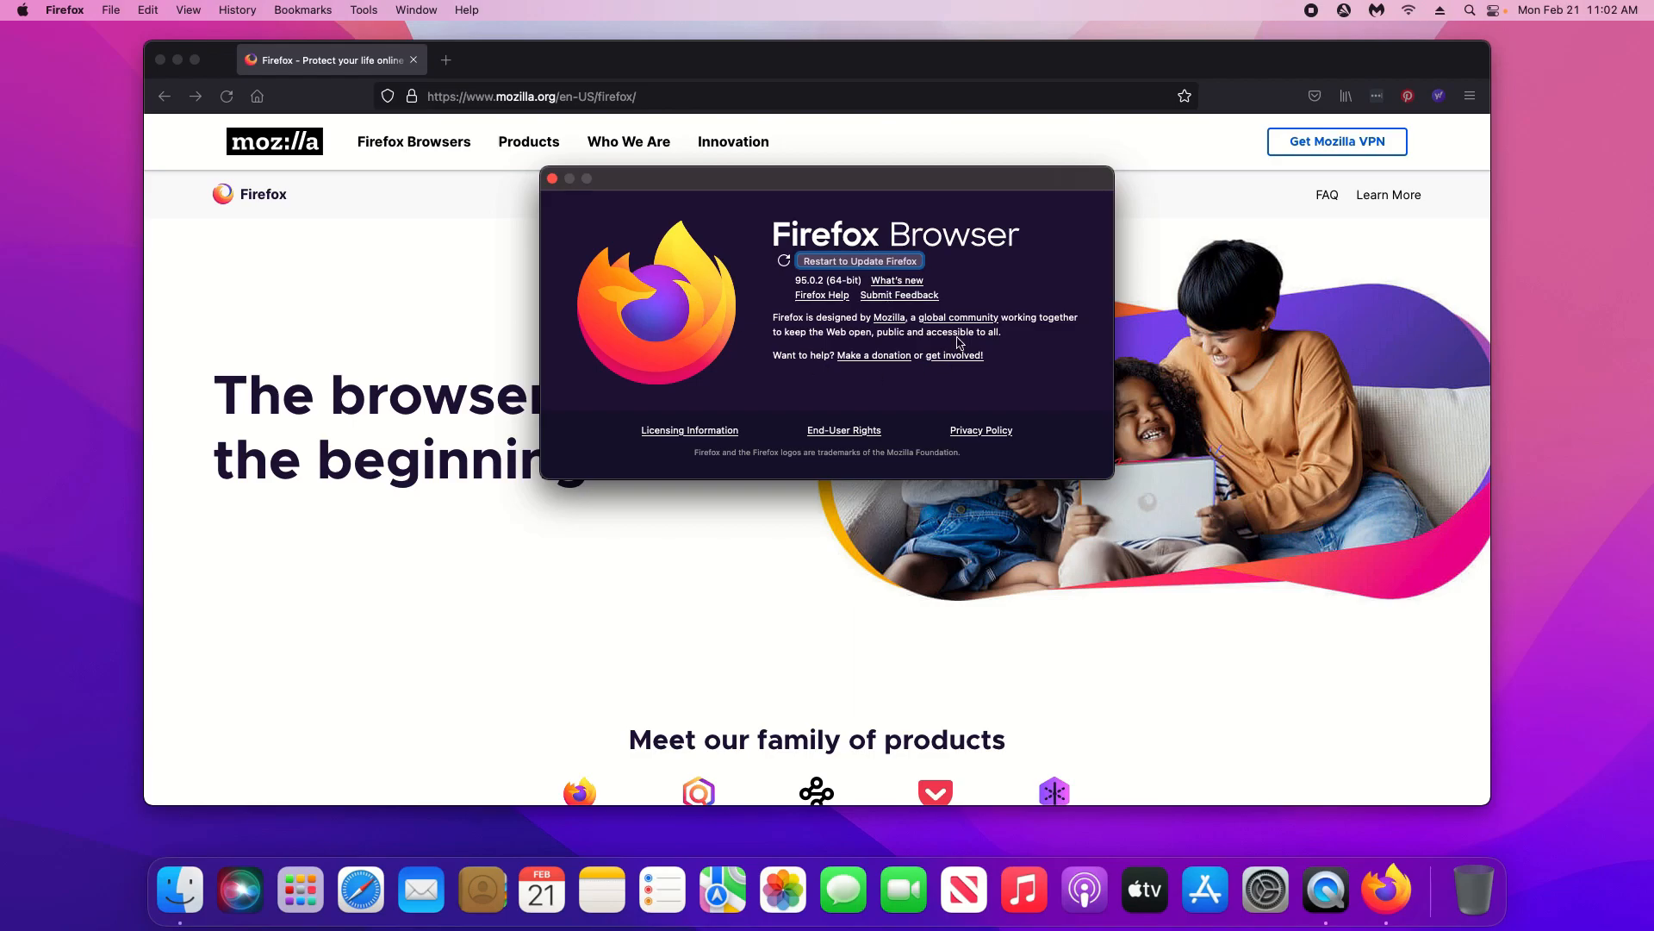
pyautogui.click(860, 263)
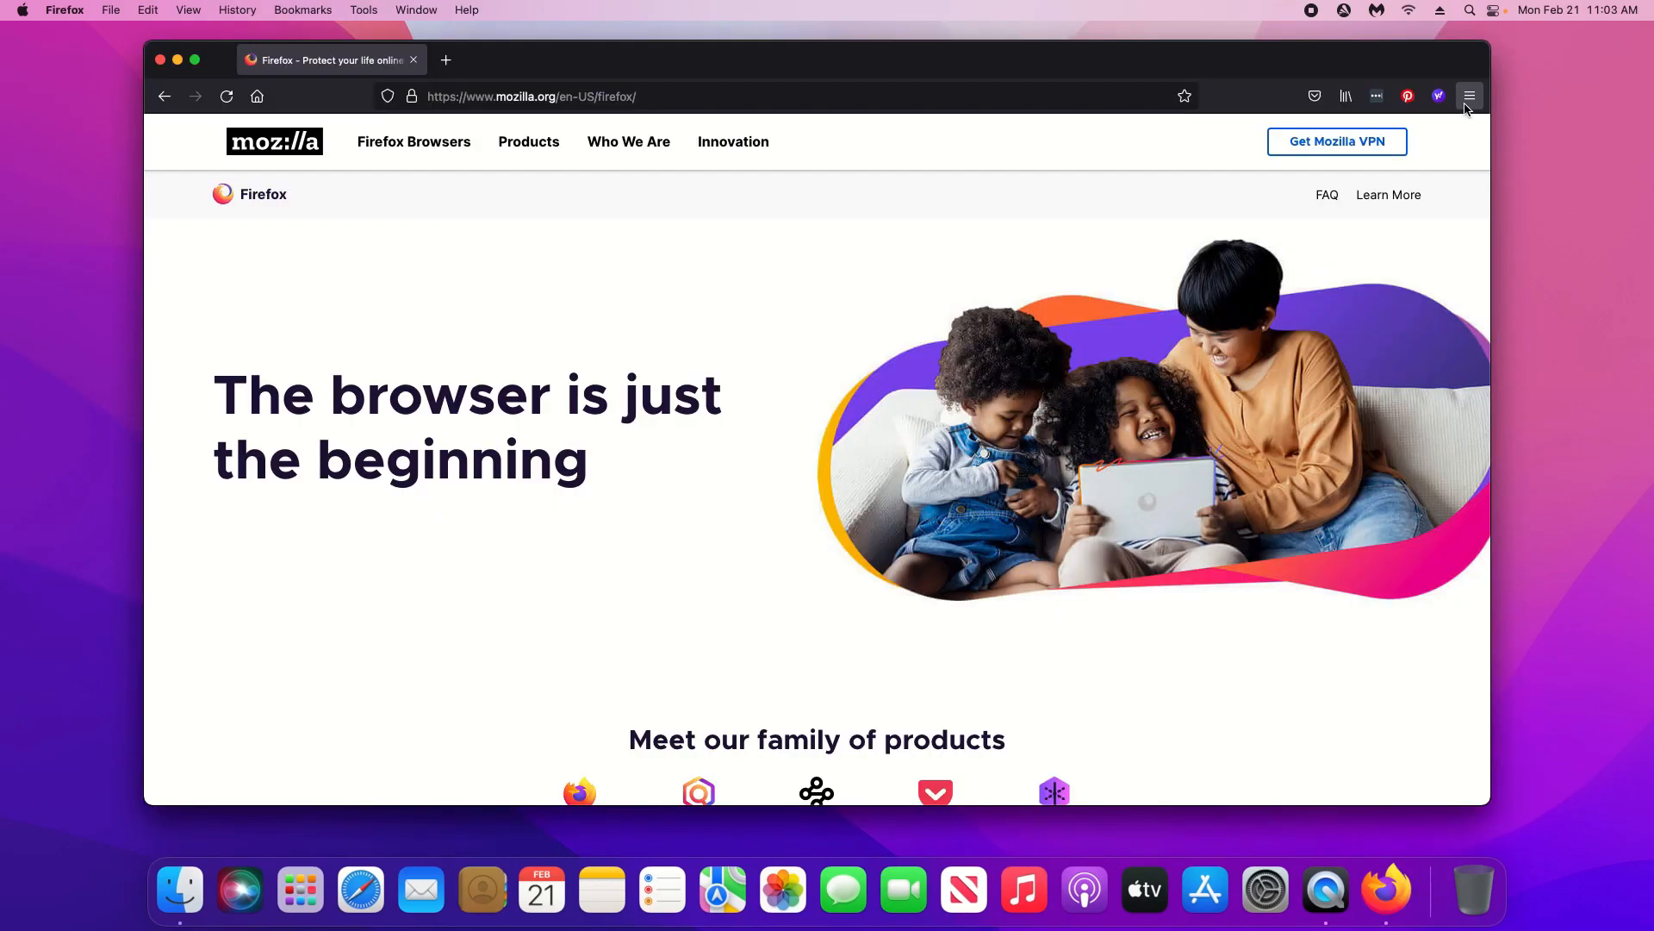
# Step: Open the Firefox add-ons manager and check the installed extensions for updates
pyautogui.click(1469, 95)
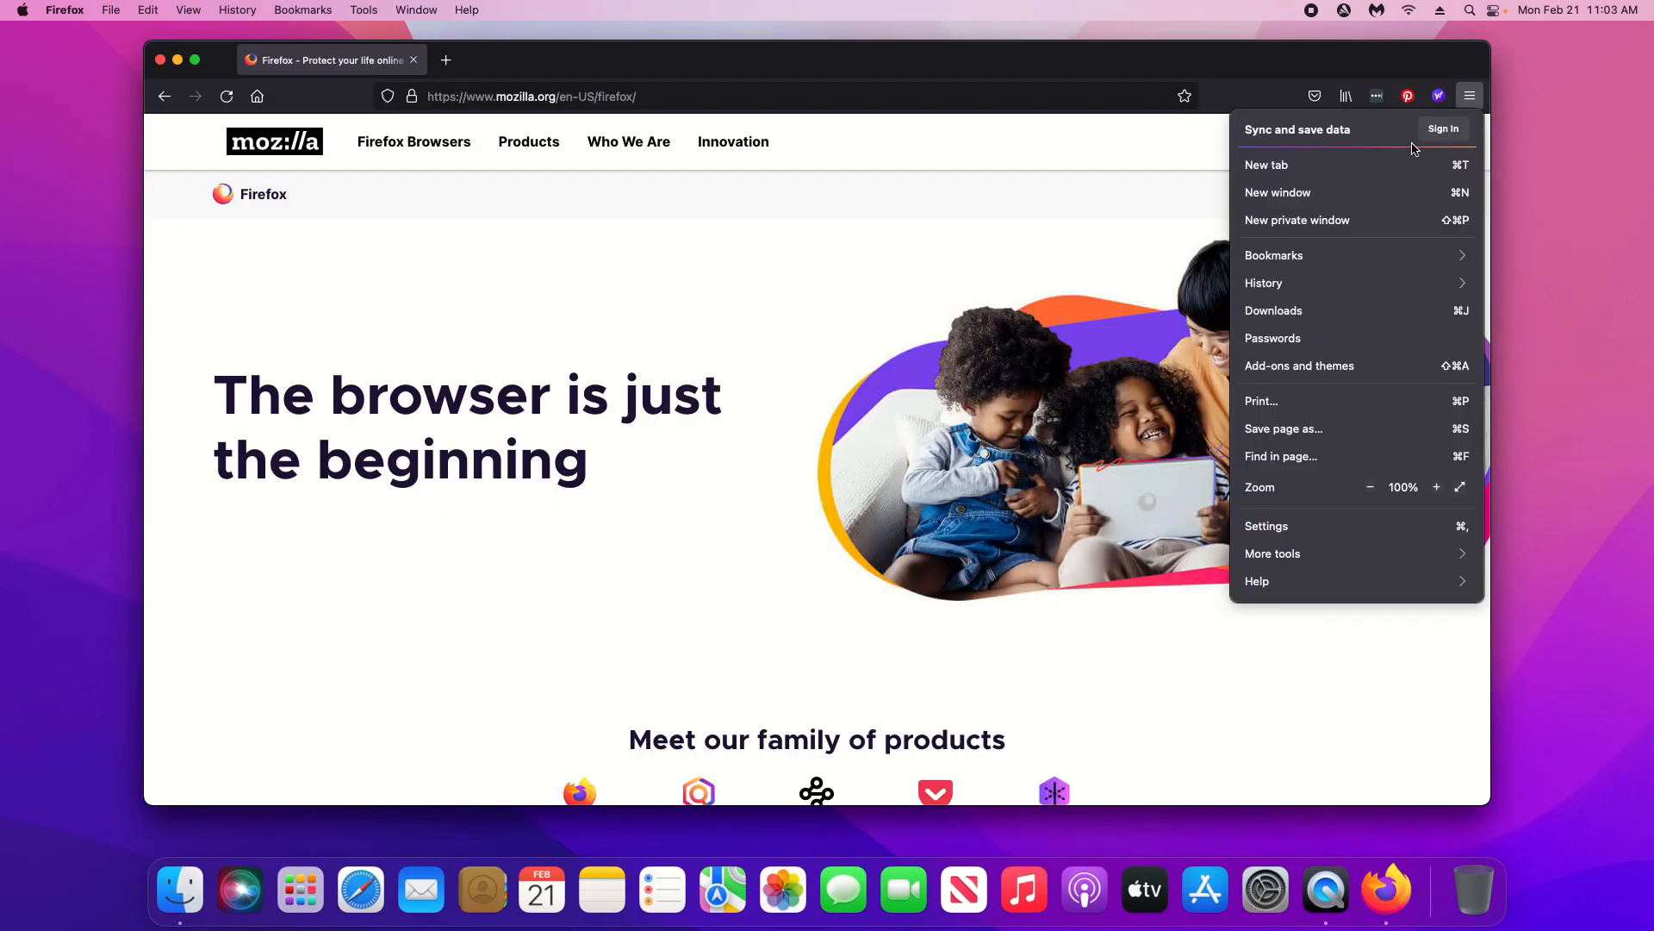
pyautogui.click(1316, 369)
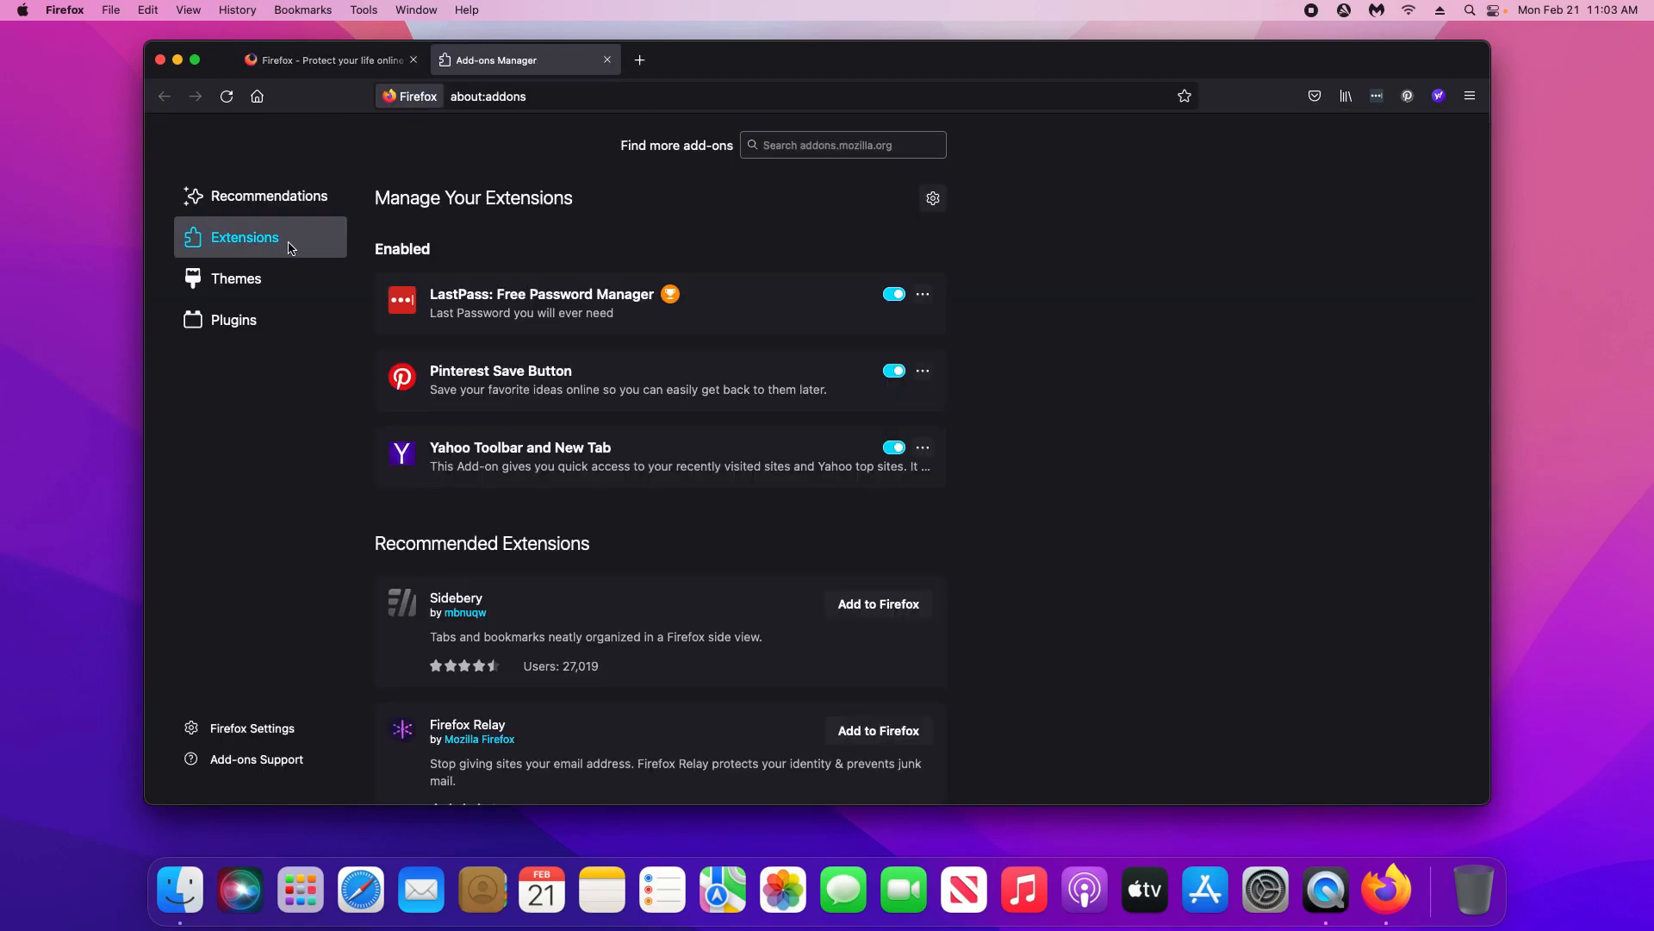
pyautogui.click(933, 199)
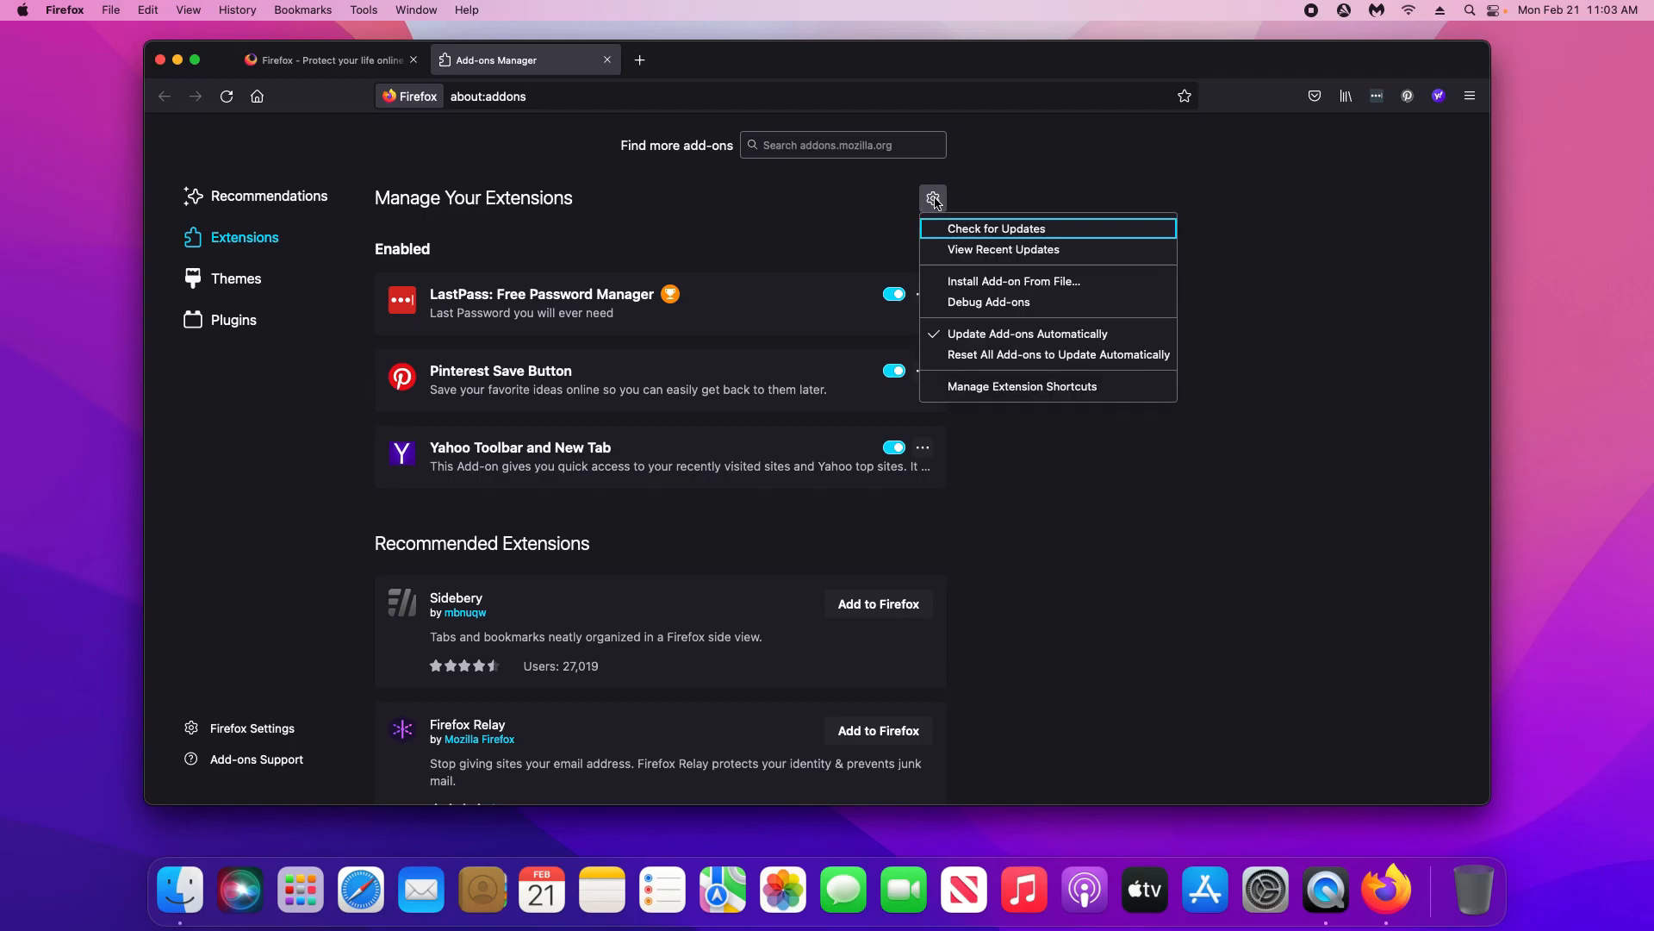
pyautogui.click(970, 231)
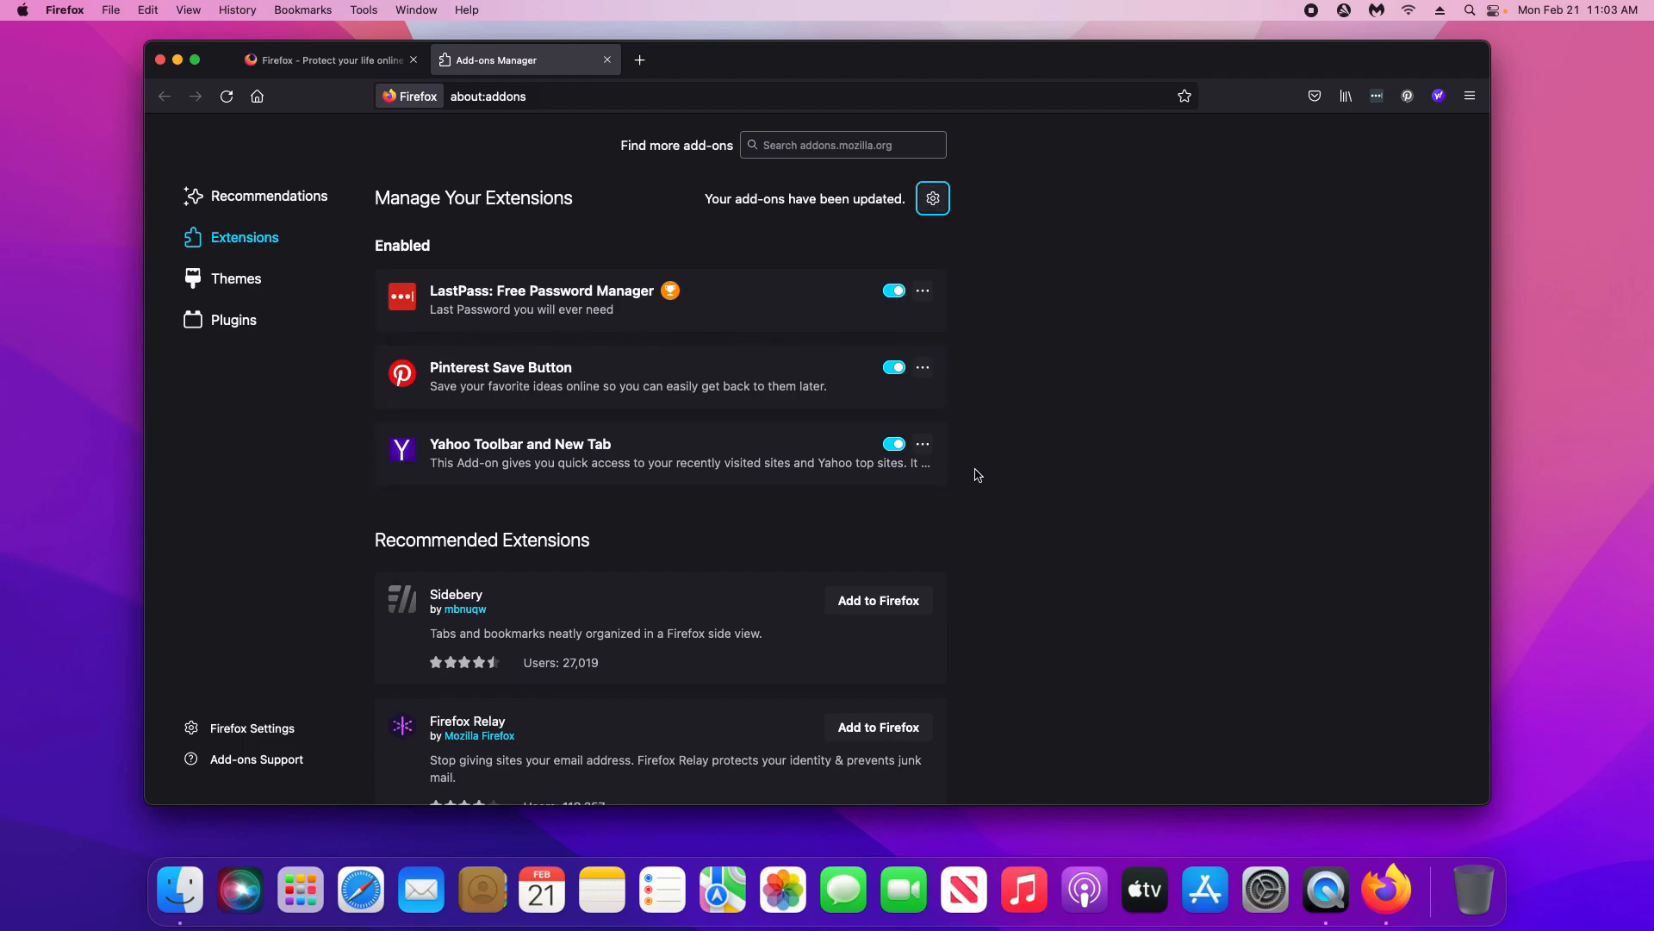
# Step: Remove the Yahoo Toolbar and New Tab extension from Firefox
pyautogui.click(923, 445)
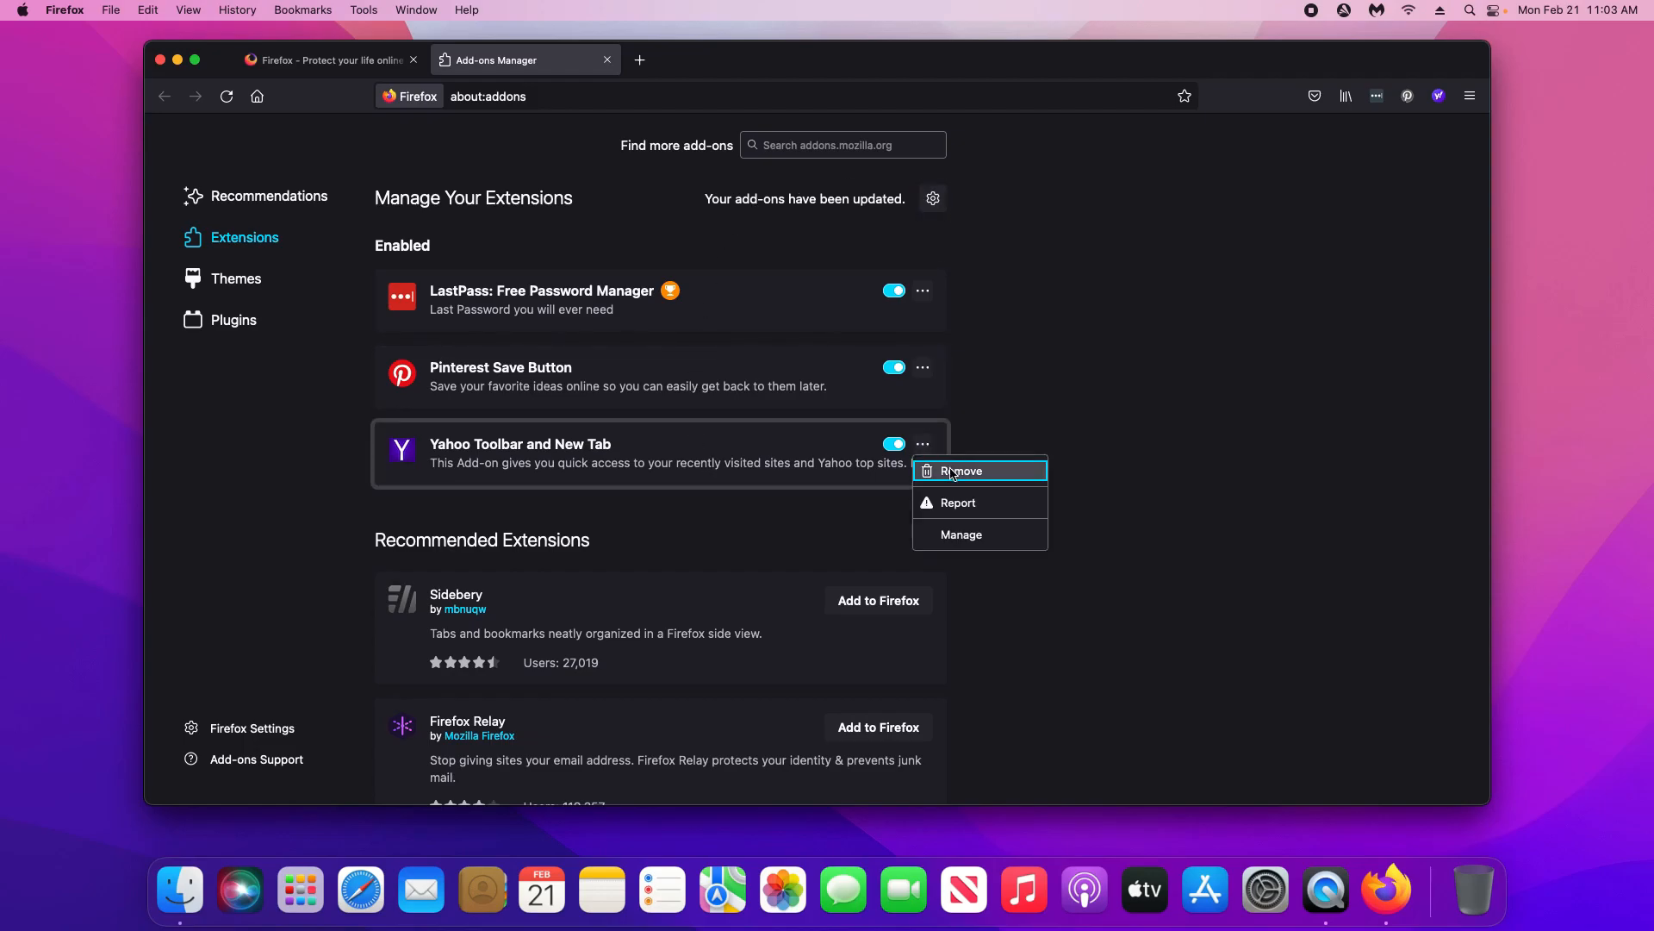
pyautogui.click(953, 469)
pyautogui.click(932, 188)
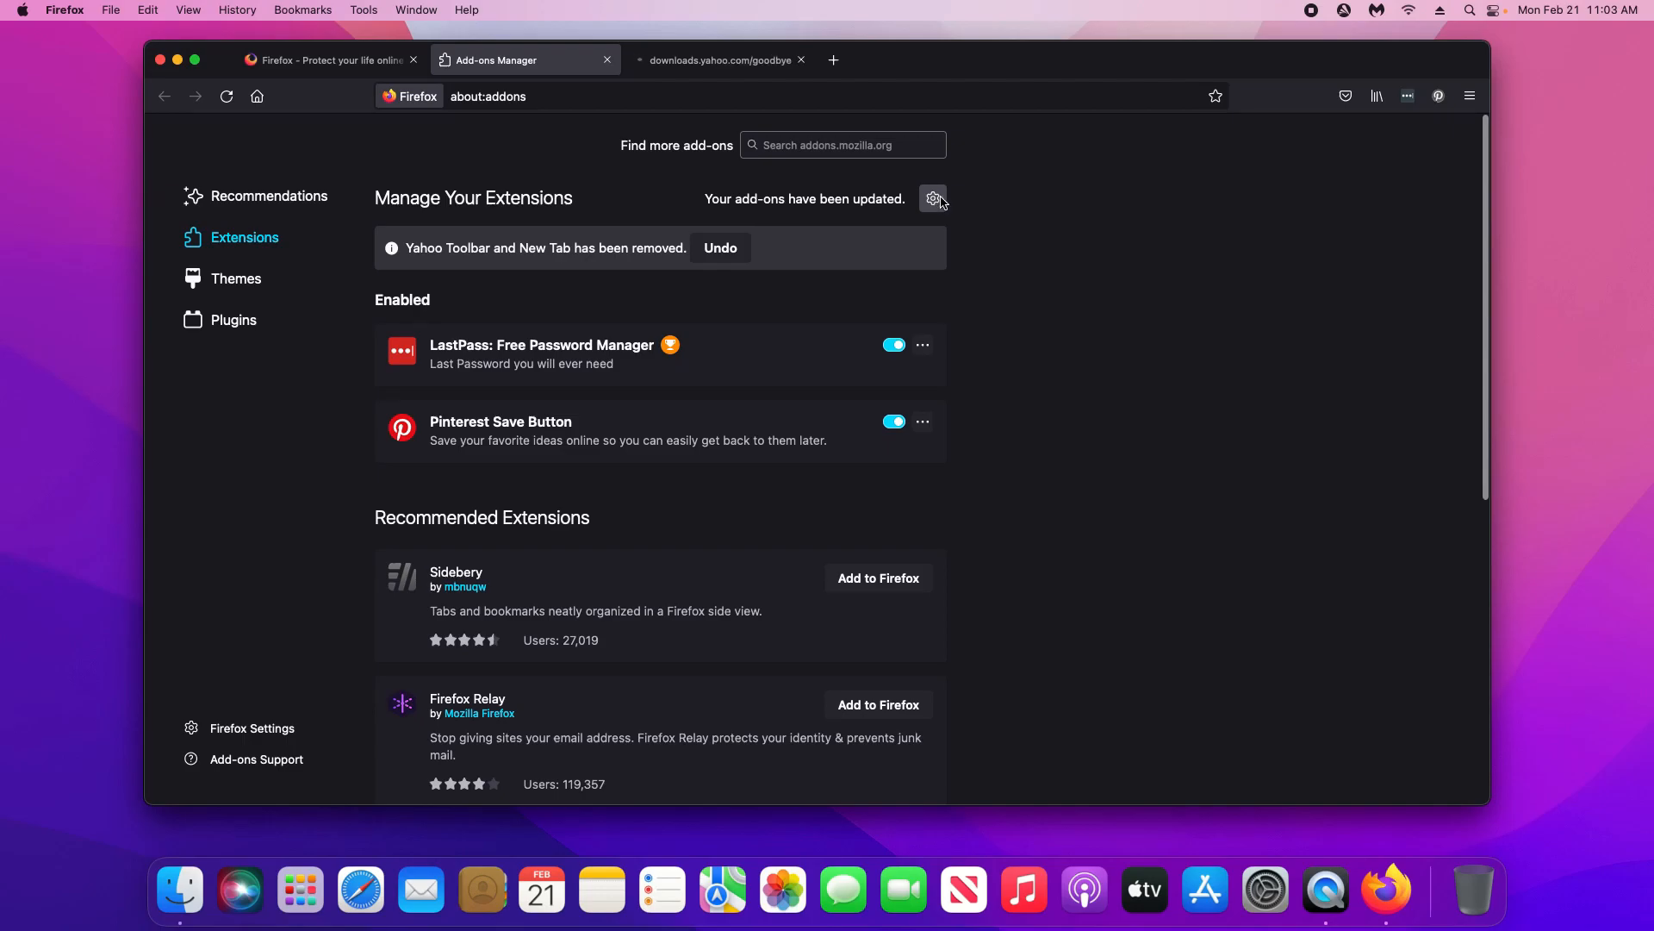
# Step: Remove the Pinterest Save Button extension and disable the LastPass: Free Password Manager extension
pyautogui.click(923, 422)
pyautogui.click(945, 447)
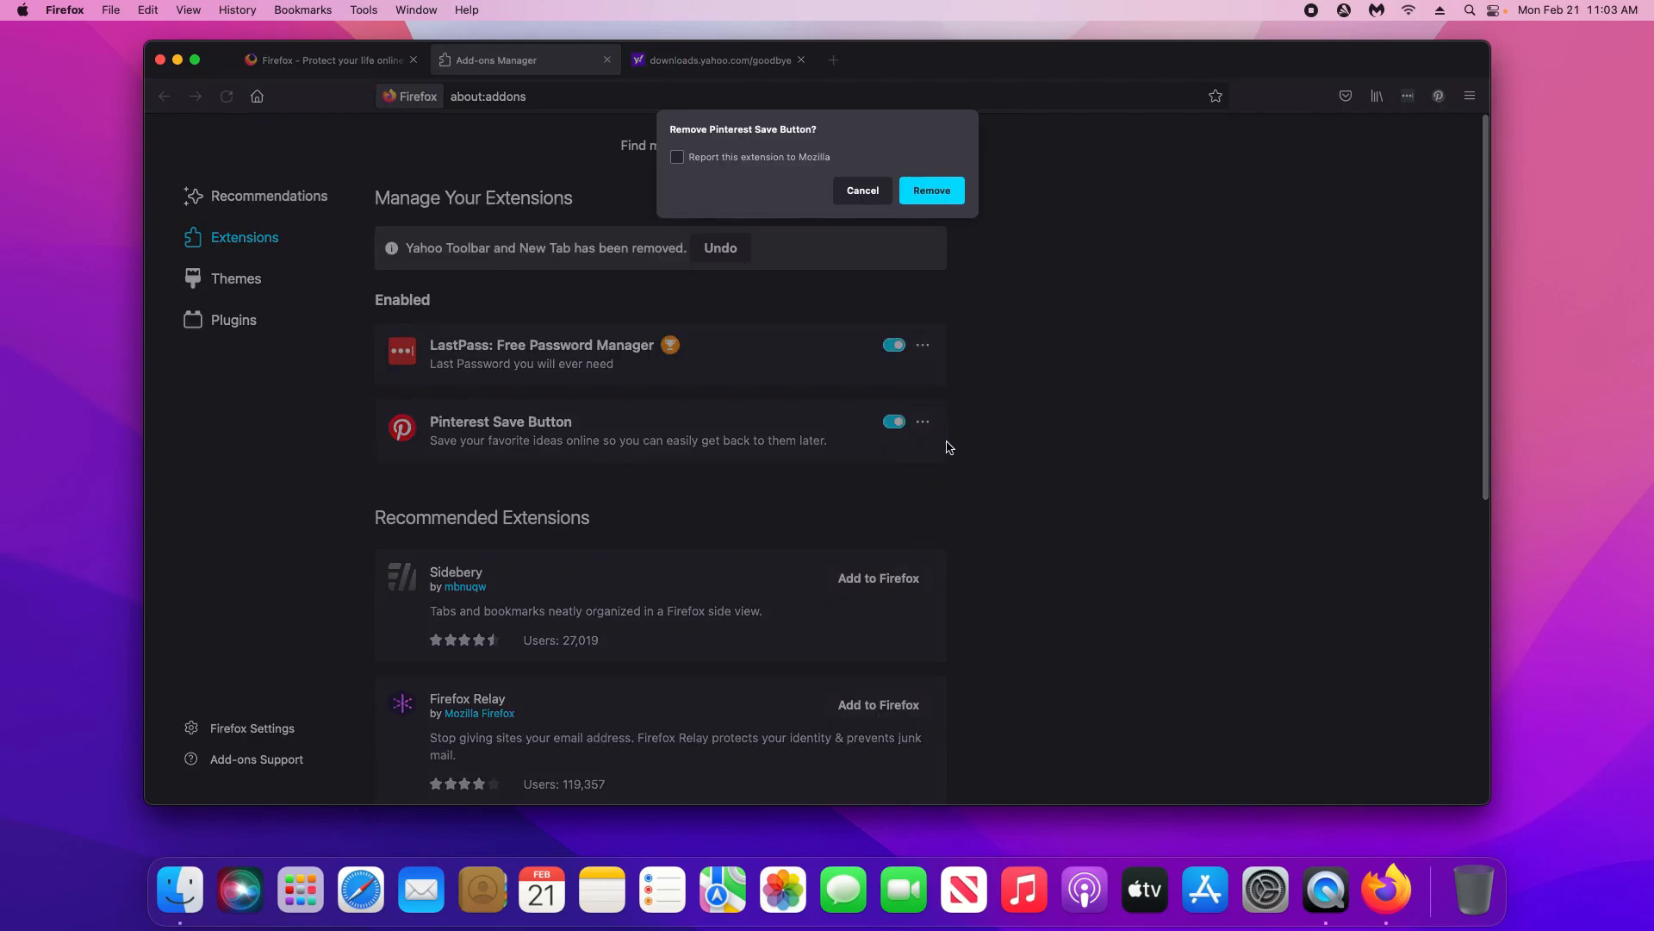
pyautogui.click(933, 188)
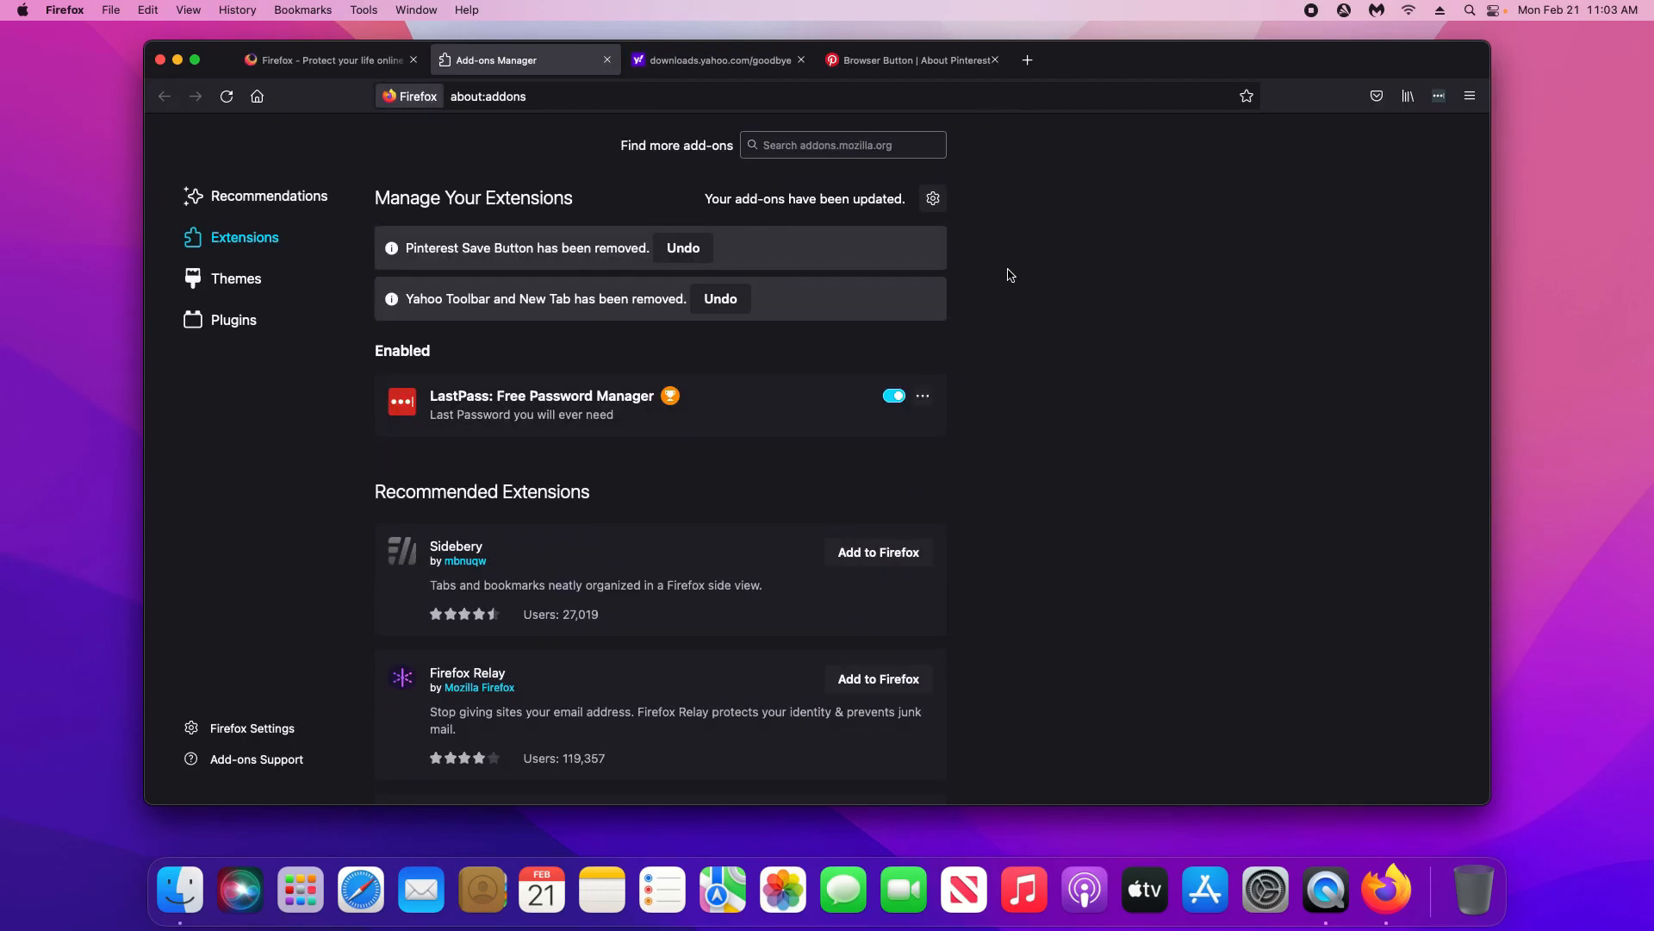
pyautogui.click(895, 399)
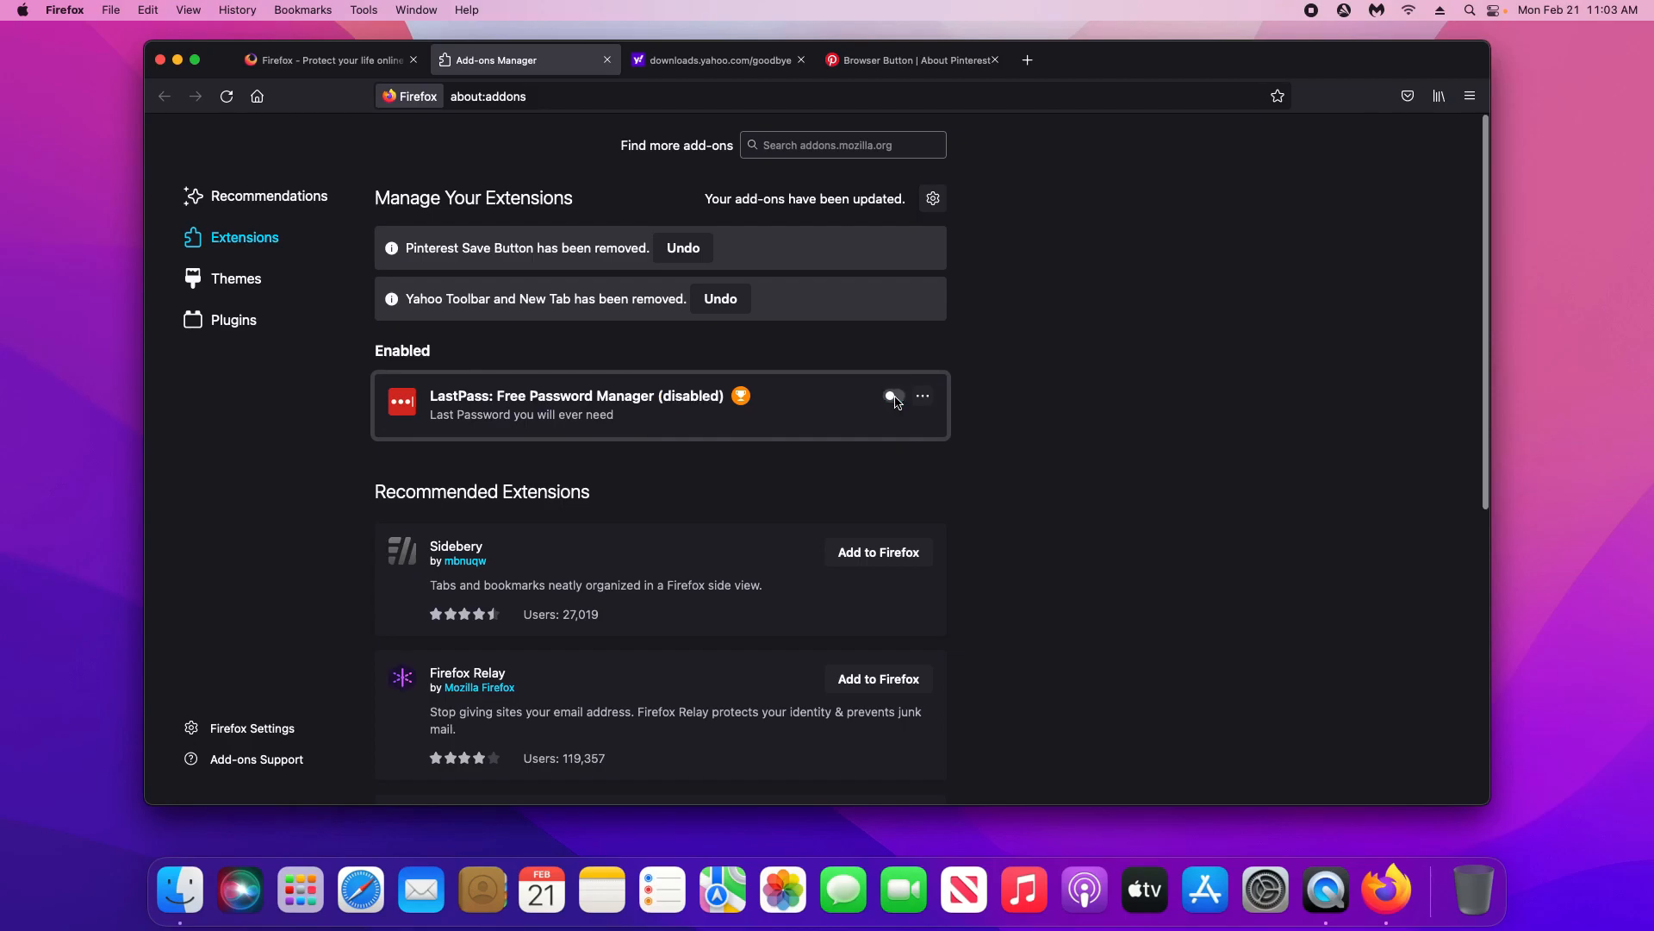
# Step: Open the Firefox Home settings and check the custom URL used for the homepage and new windows
pyautogui.click(1470, 99)
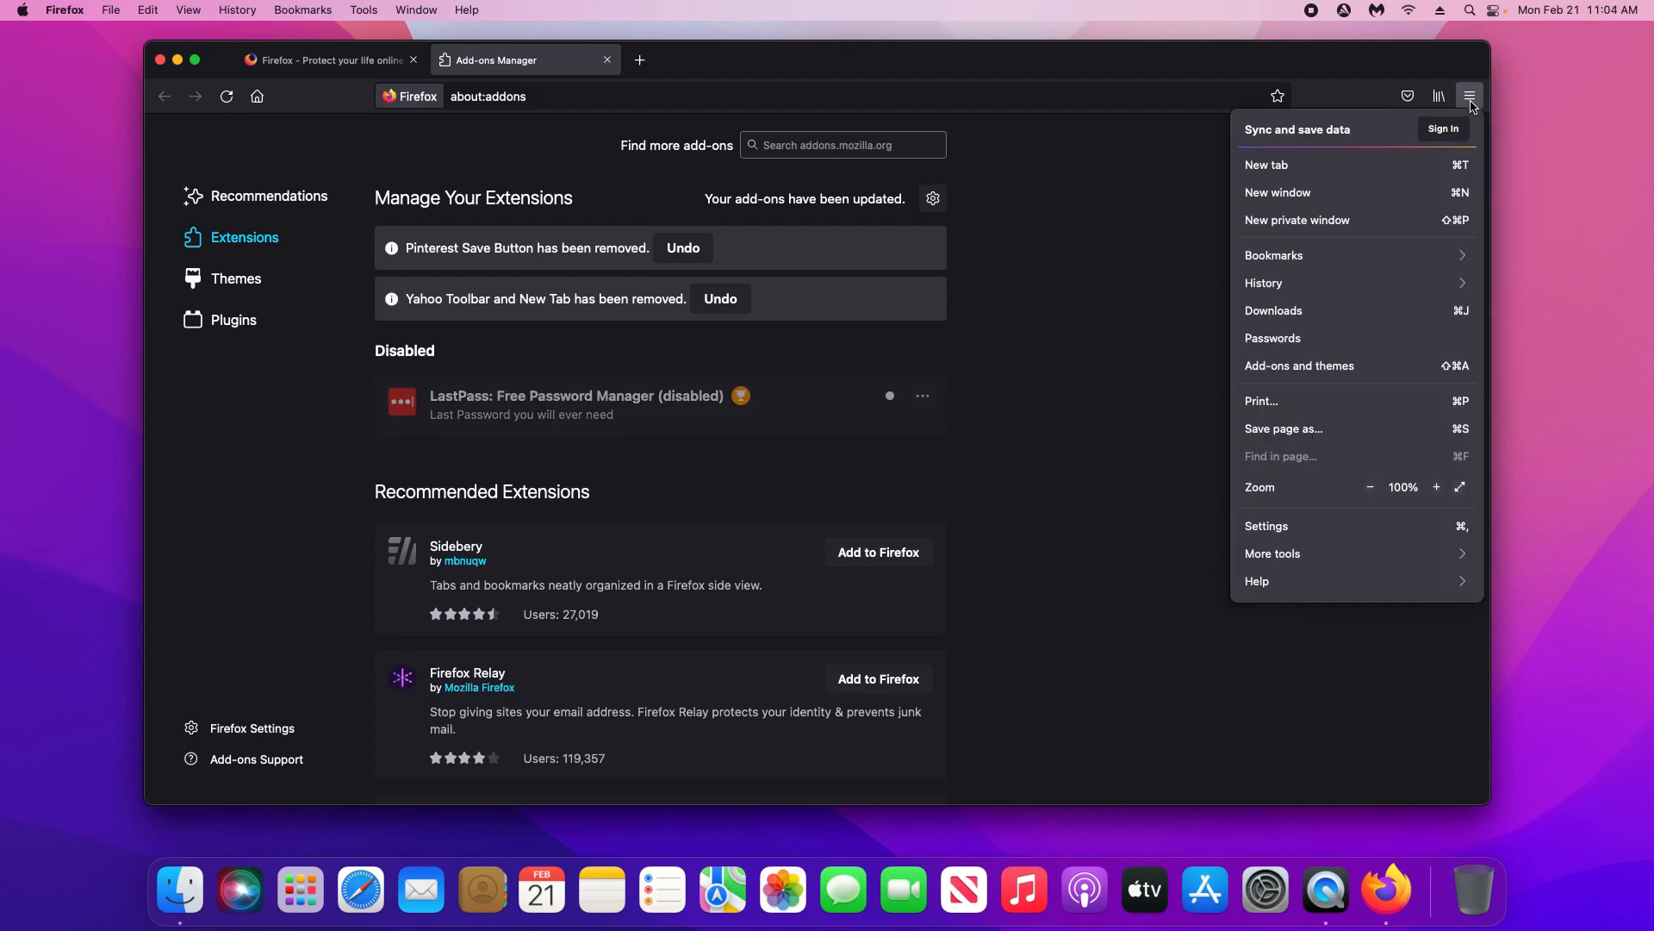
pyautogui.click(1272, 530)
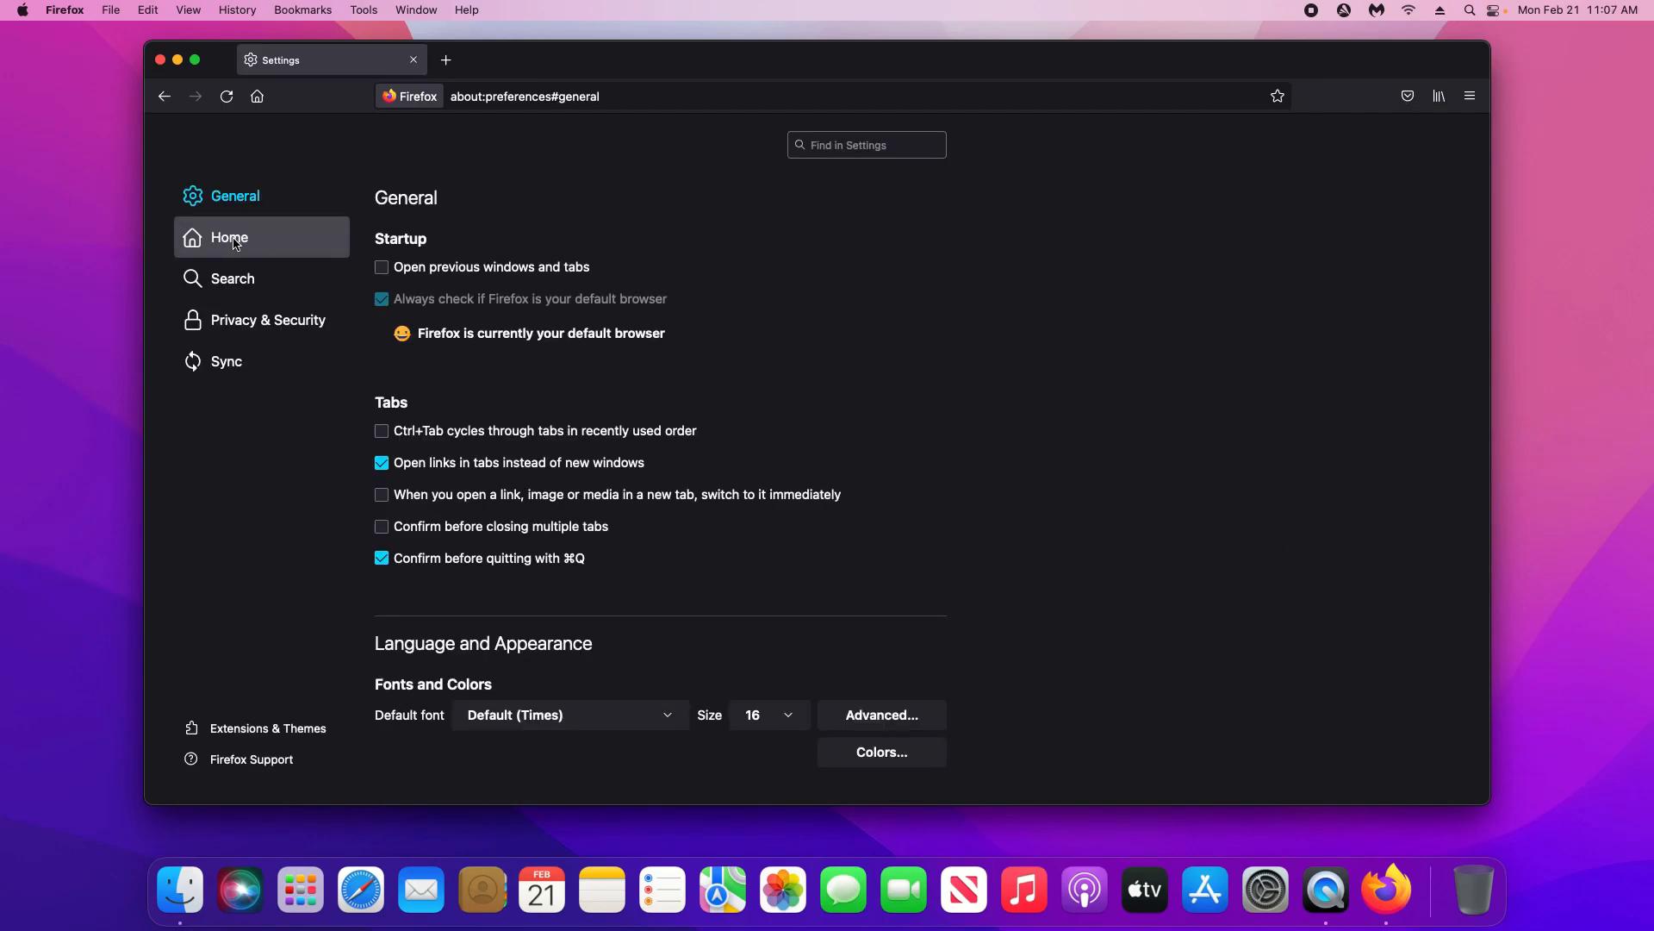
pyautogui.click(236, 243)
pyautogui.moveTo(739, 362); pyautogui.dragTo(606, 360)
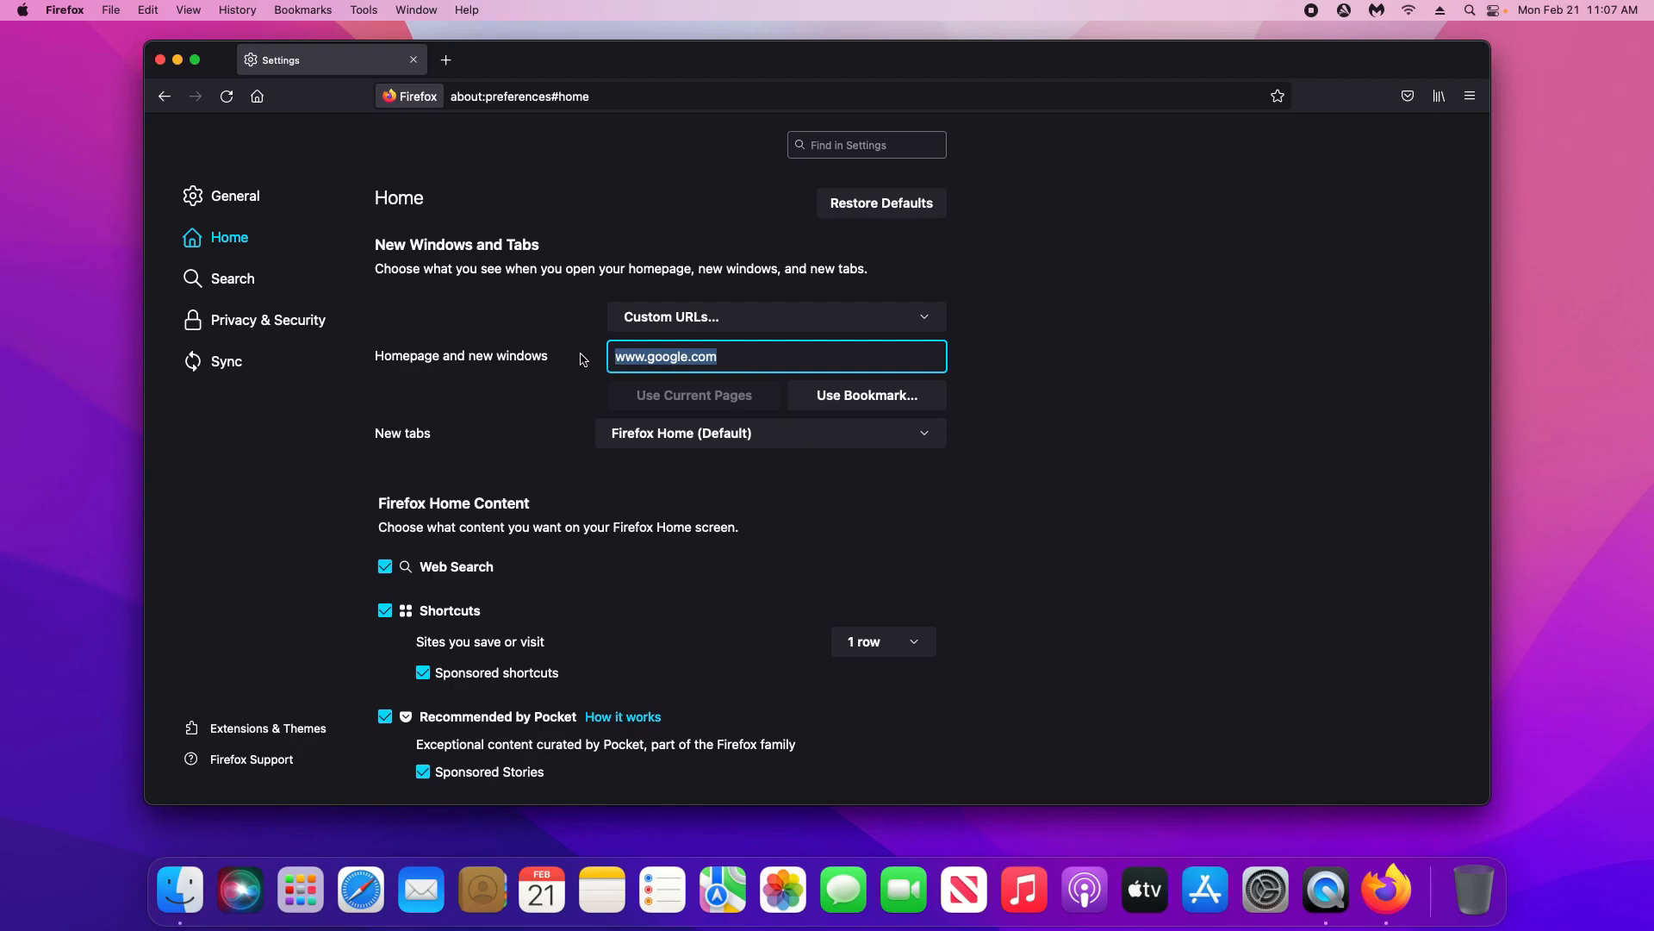
# Step: Review the available default search engines in Firefox's Search settings, keeping Google selected
pyautogui.click(235, 281)
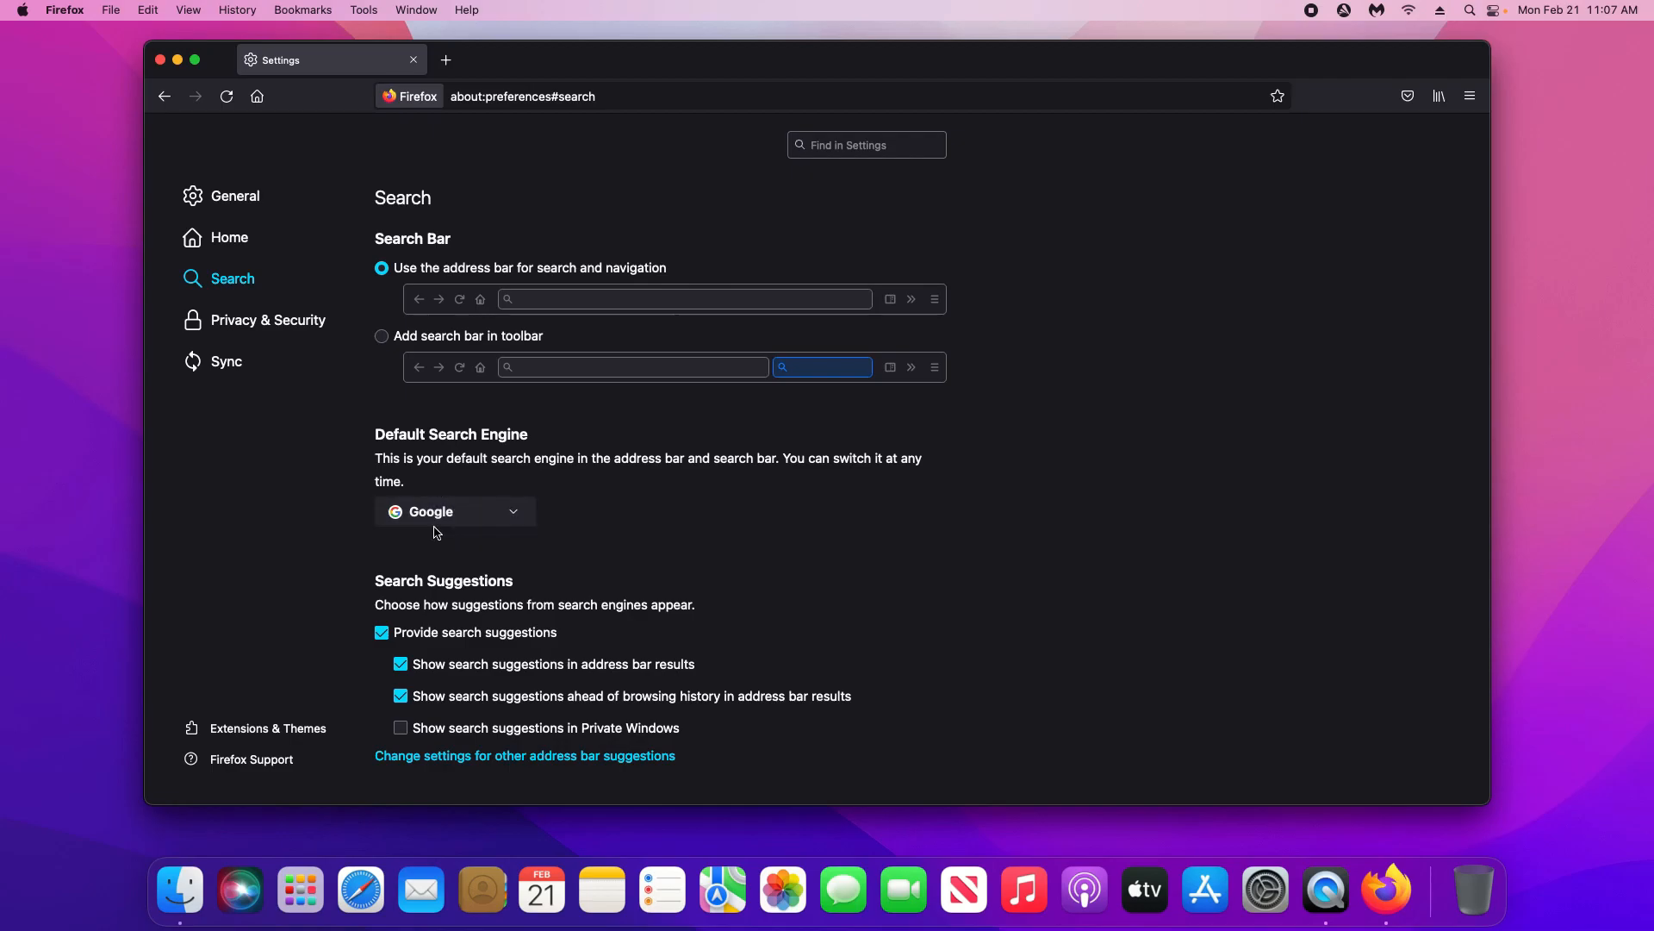
pyautogui.click(511, 517)
pyautogui.click(508, 513)
pyautogui.click(459, 510)
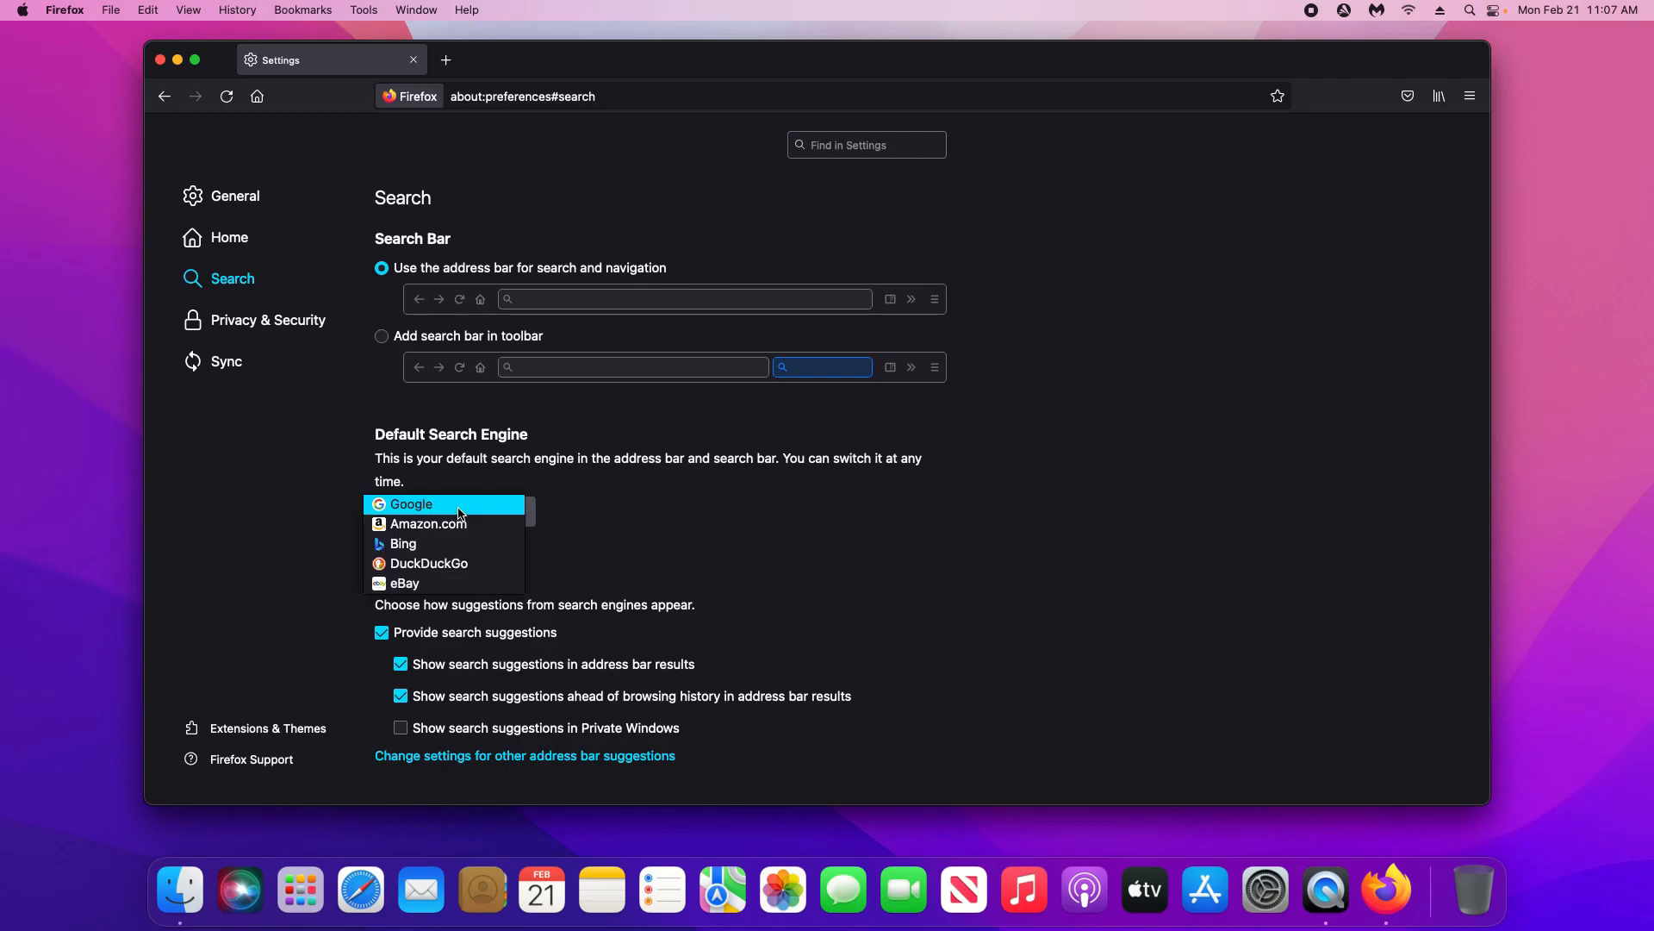
pyautogui.click(458, 512)
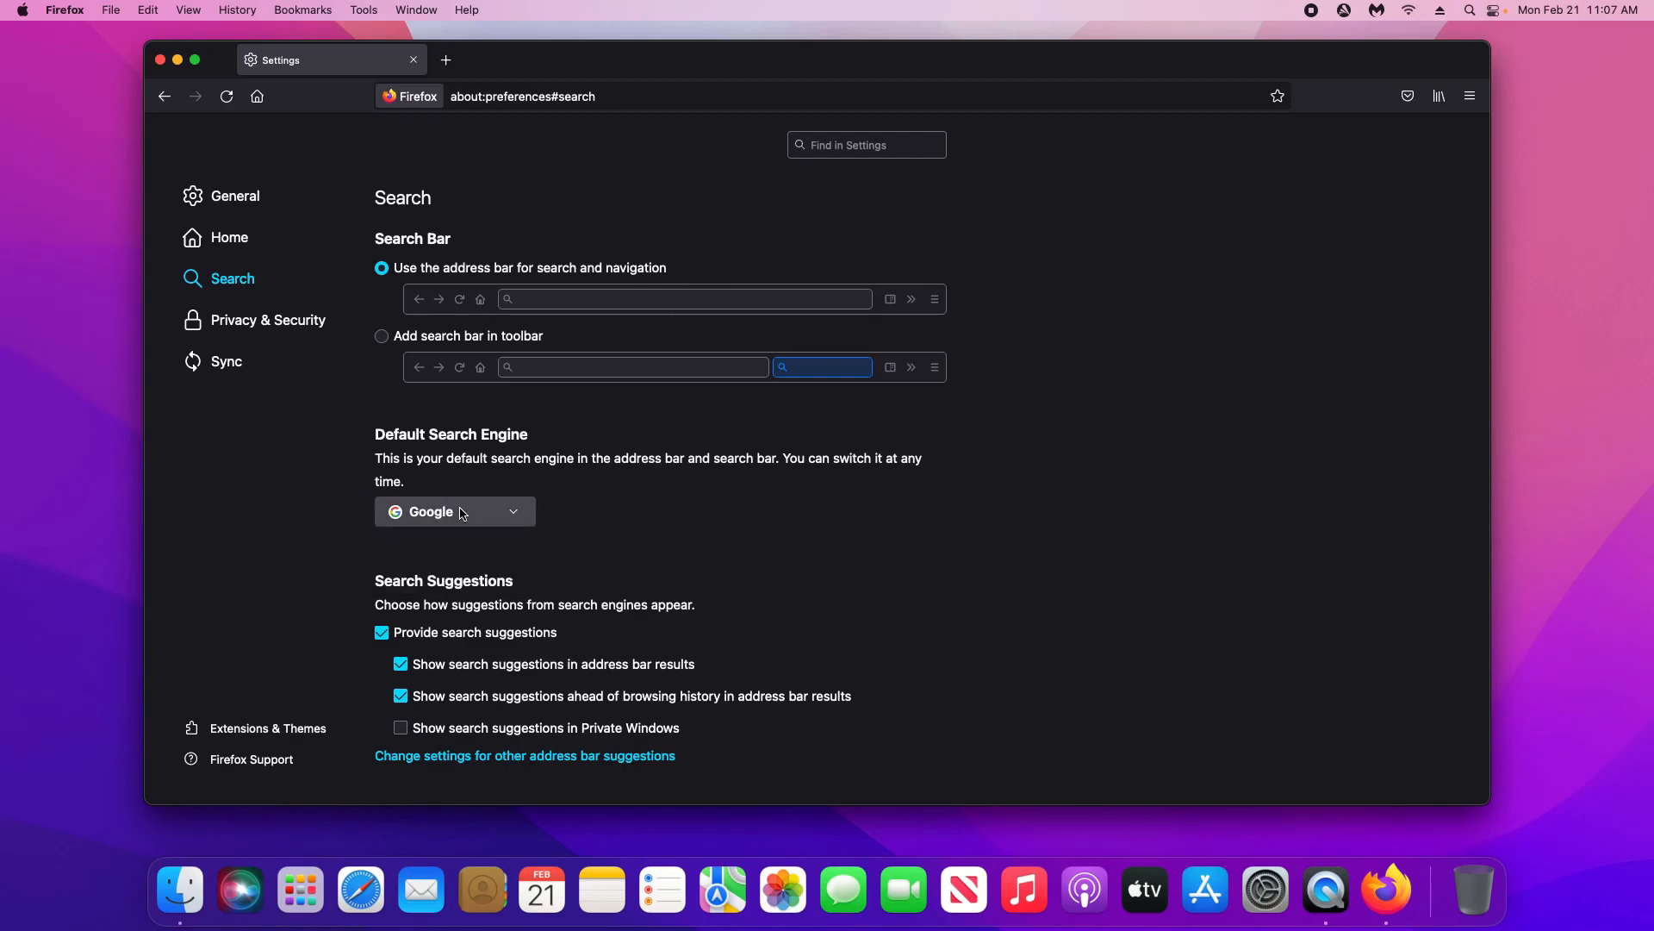
# Step: Open Firefox's history commands and start clearing the recent history
pyautogui.click(1469, 98)
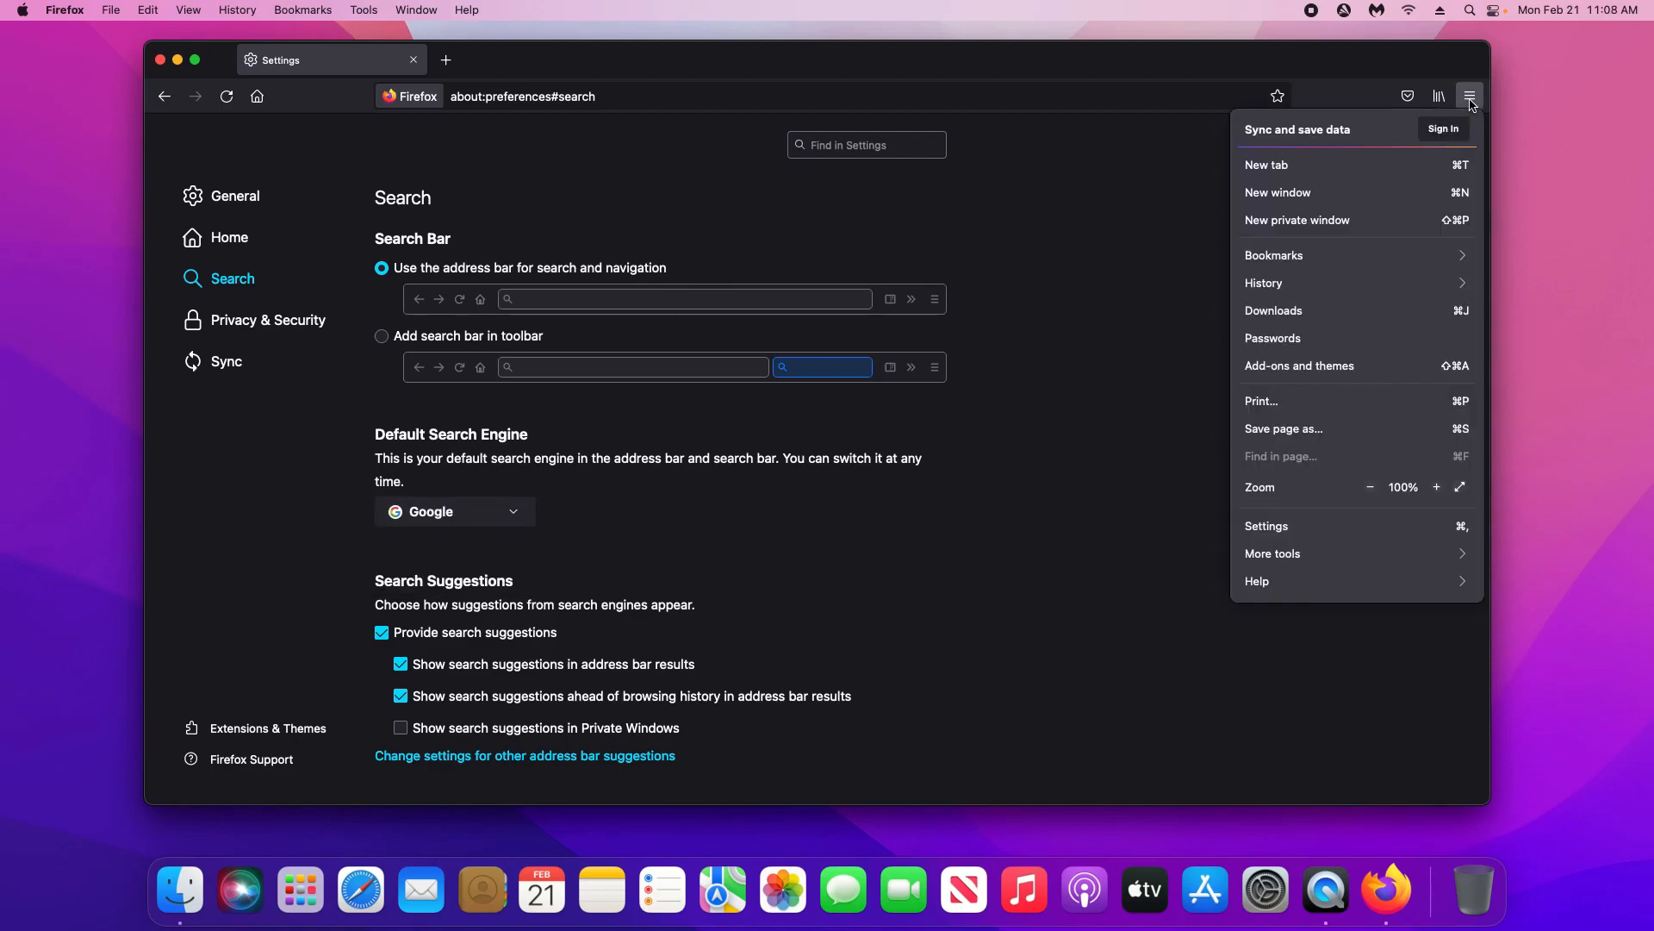
pyautogui.click(1263, 284)
pyautogui.click(1305, 237)
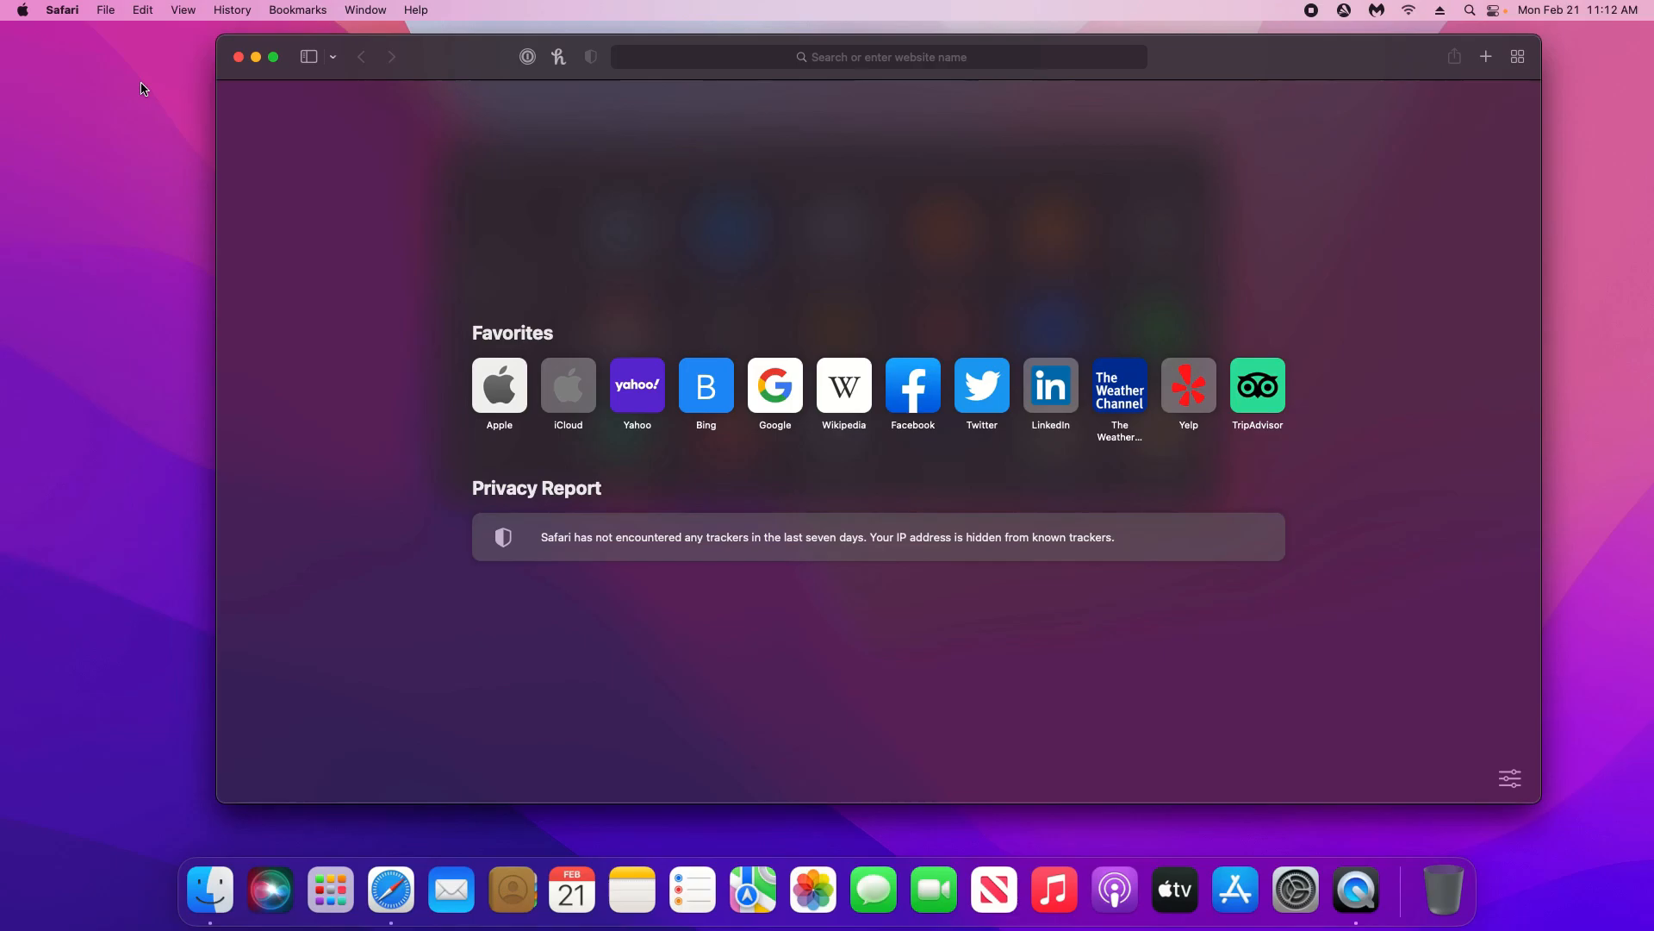
# Step: Open the extension preferences in Safari and turn off the Honey extension
pyautogui.click(64, 11)
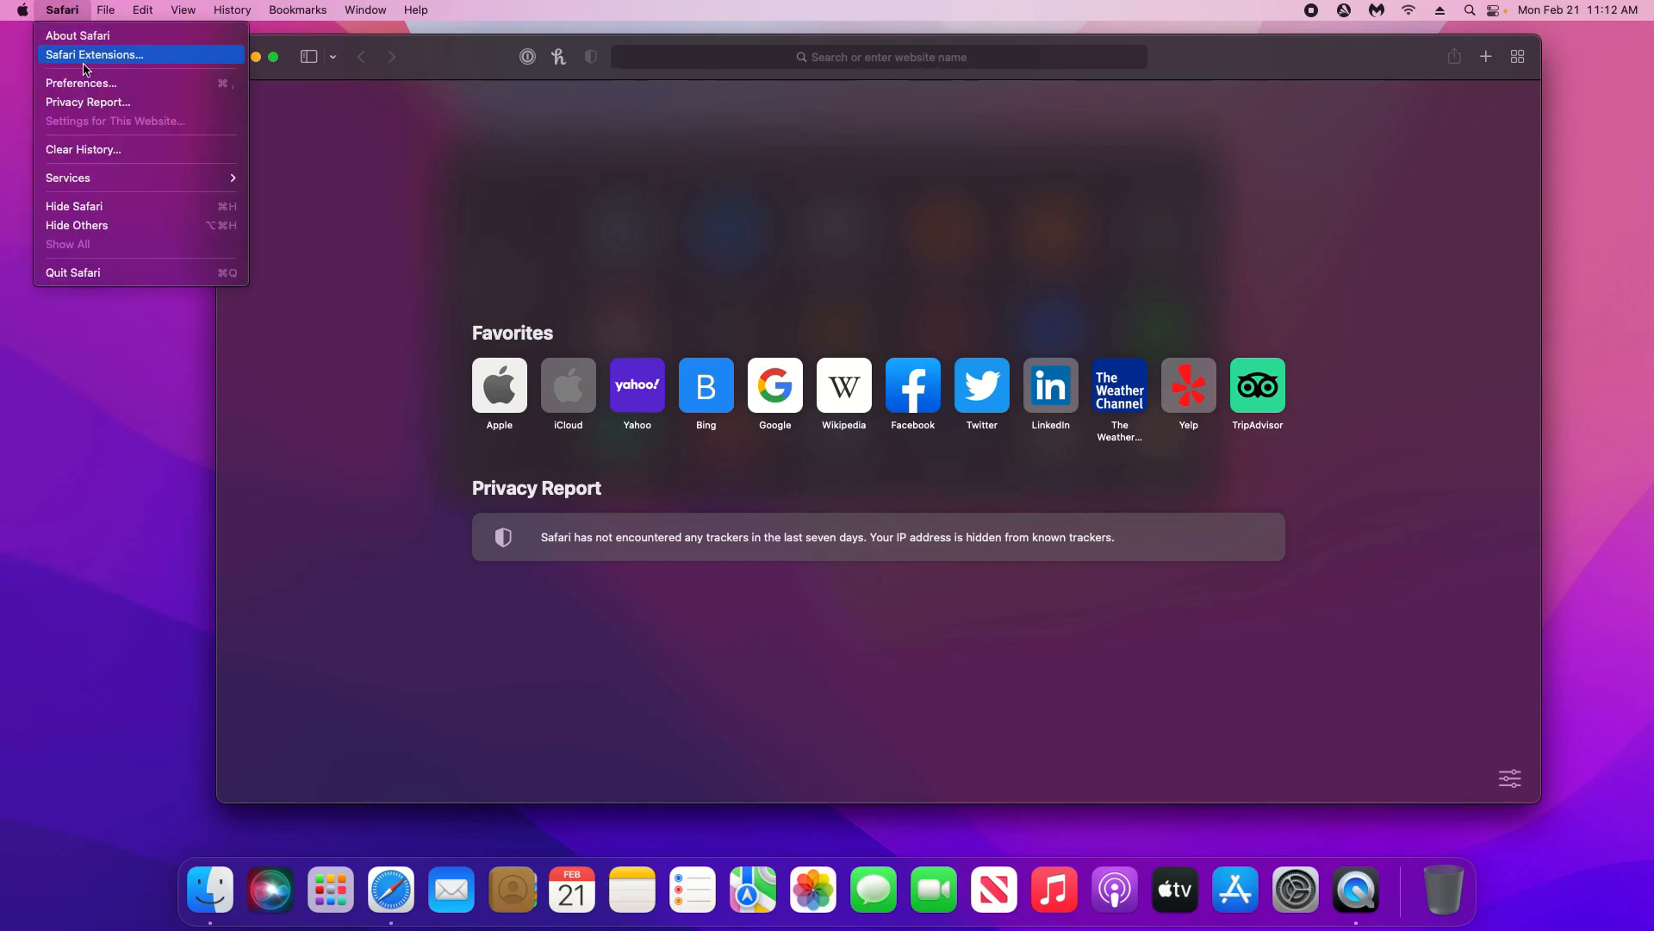
pyautogui.click(100, 87)
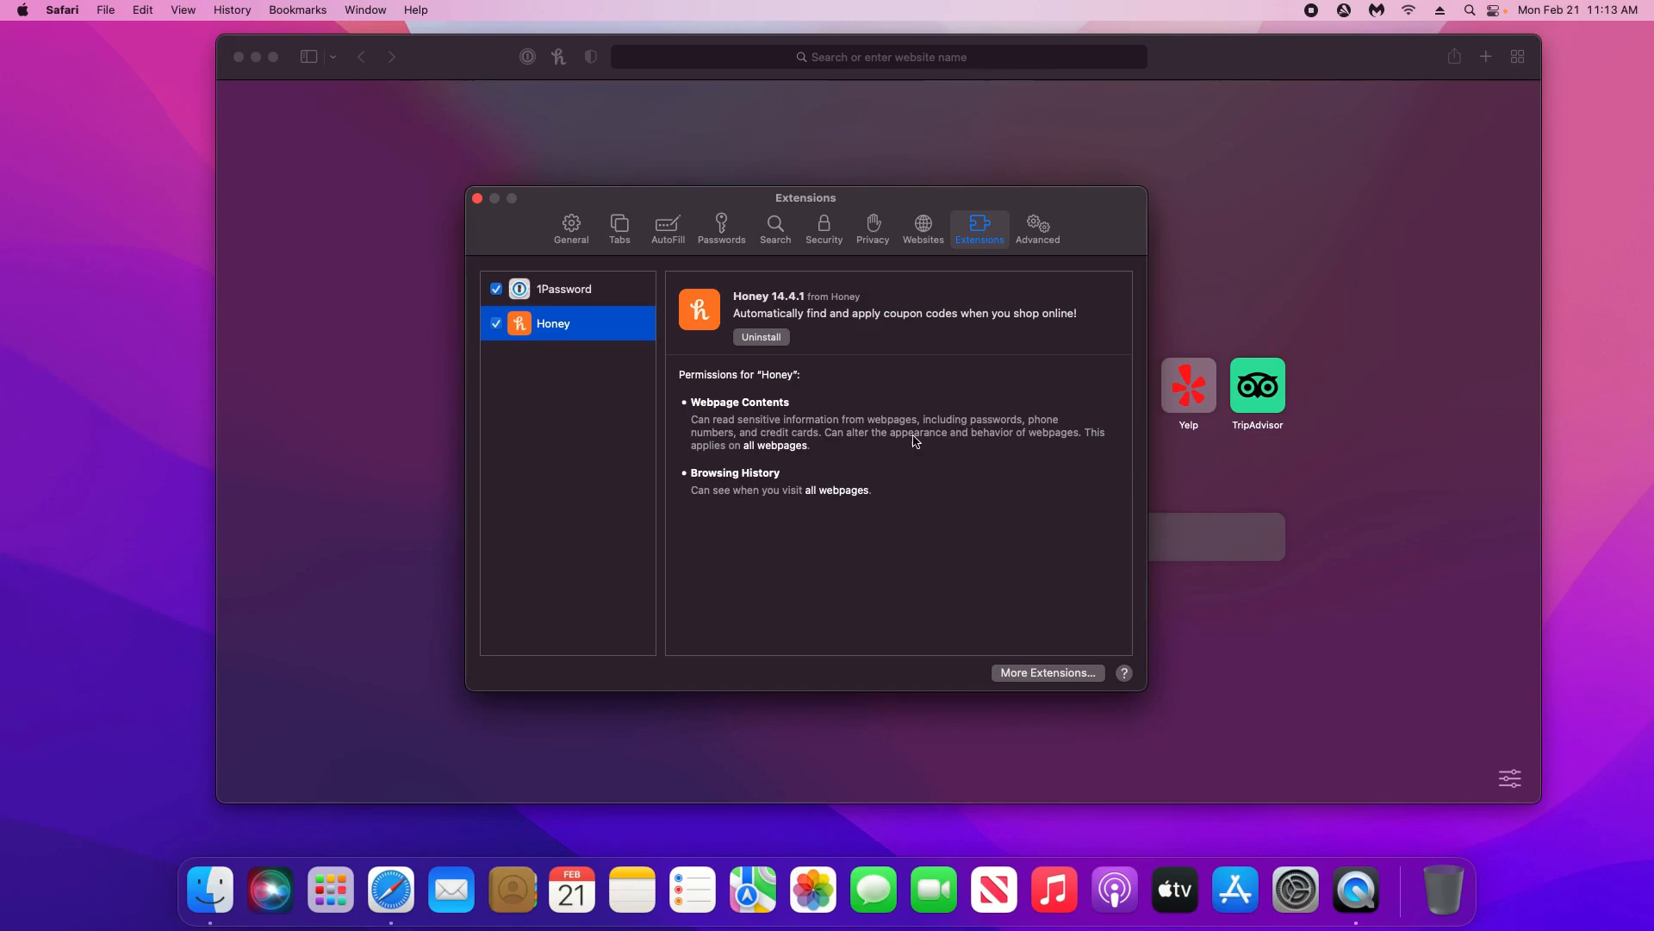
pyautogui.click(496, 326)
# Step: Uninstall Honey by moving its application to the Trash, authorizing with the account password, and turn off the 1Password extension in Safari
pyautogui.click(762, 338)
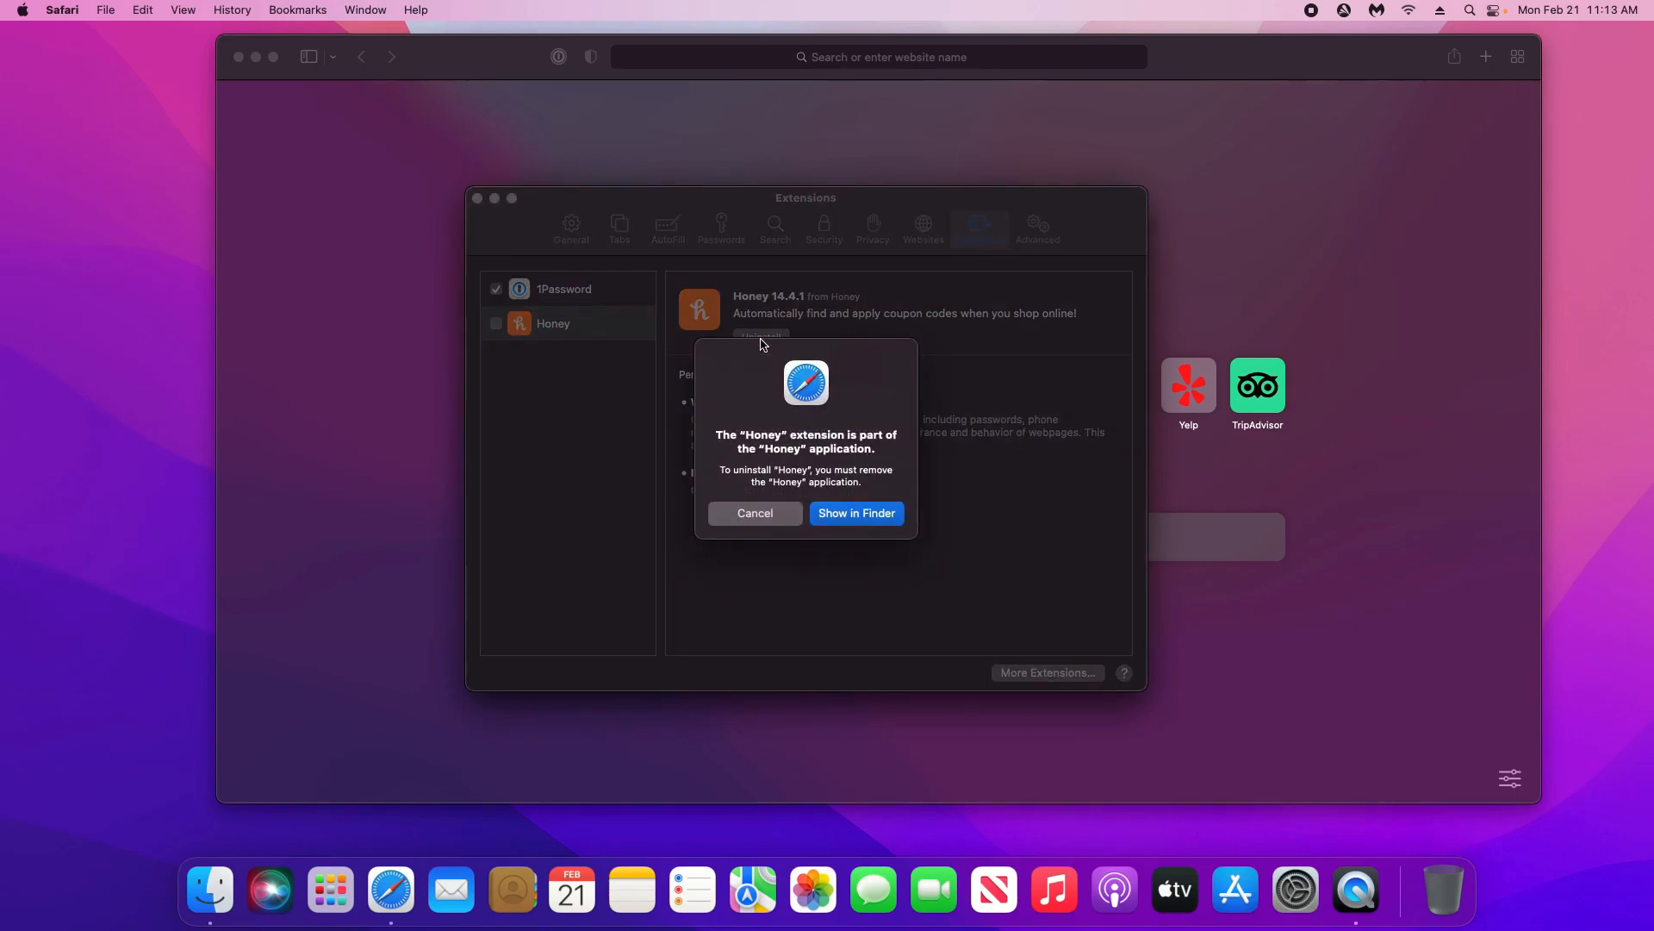
pyautogui.click(841, 514)
pyautogui.moveTo(621, 440); pyautogui.dragTo(1446, 879)
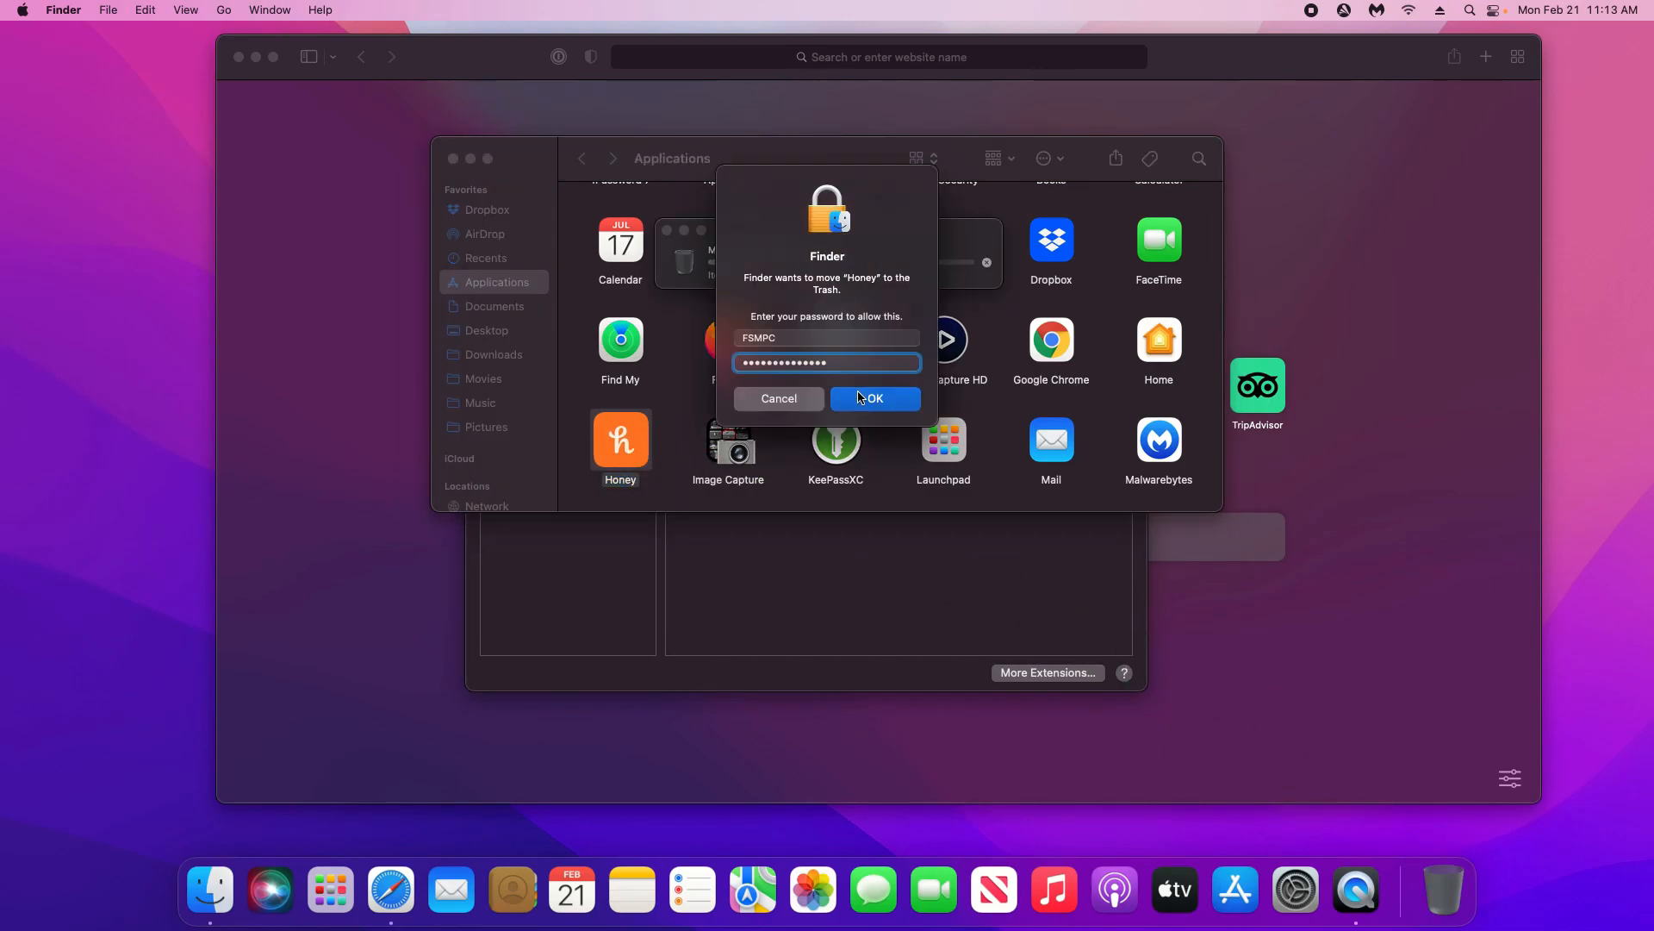
pyautogui.click(862, 399)
pyautogui.click(748, 590)
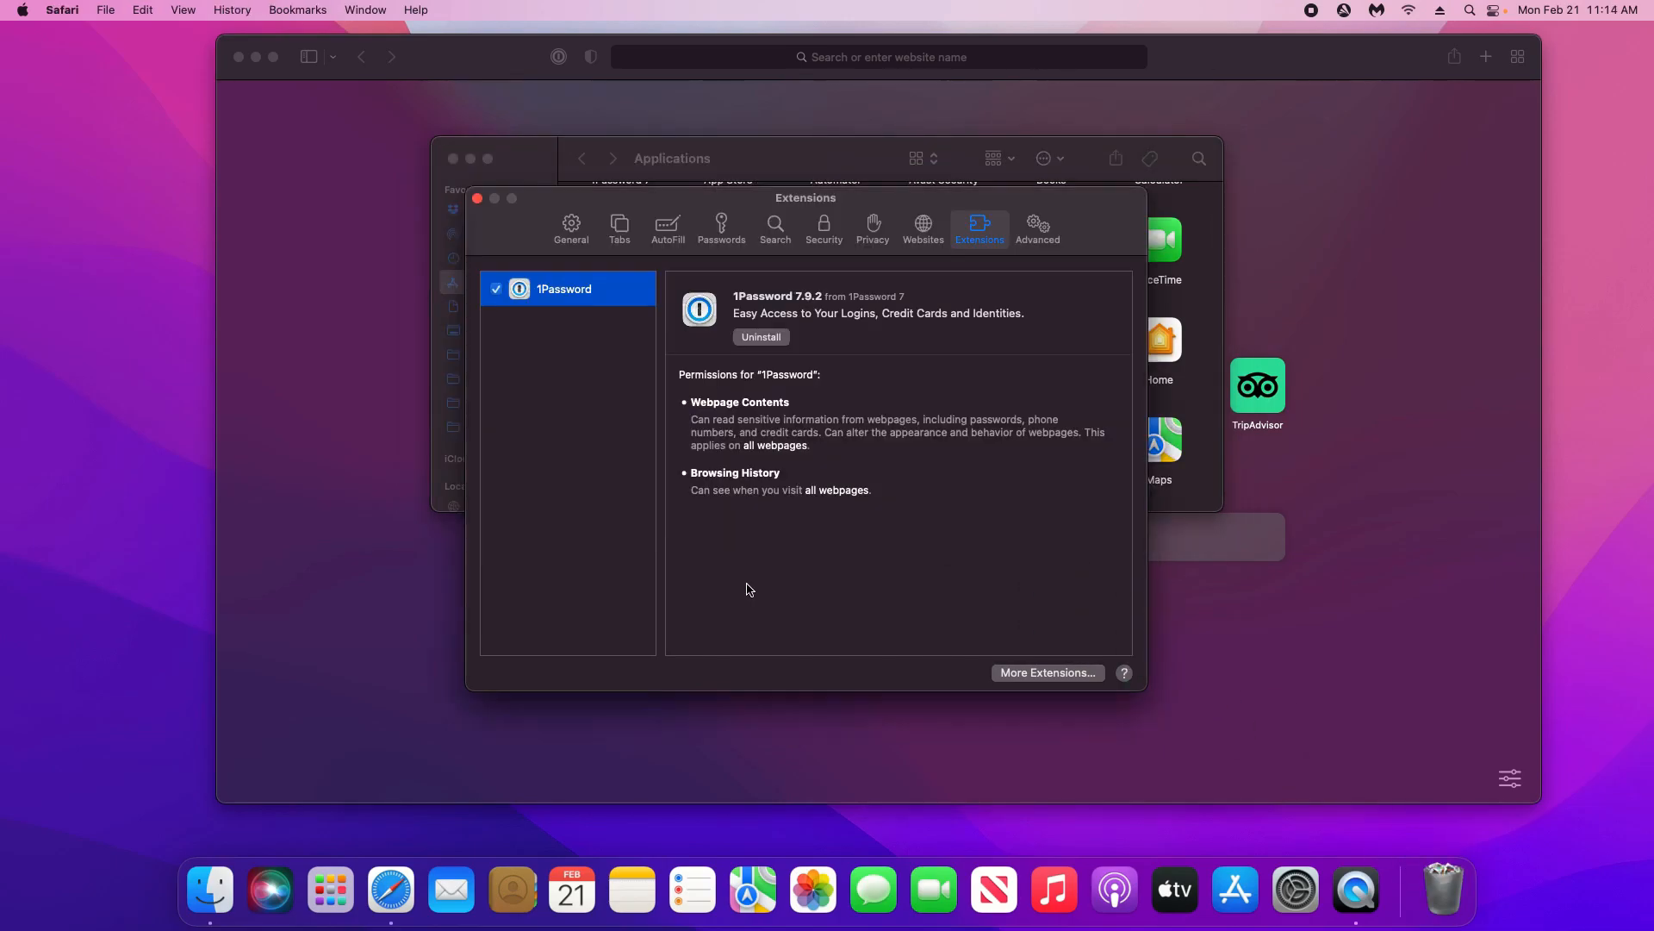
pyautogui.click(497, 293)
# Step: Review Safari's search engine choices and its homepage address in the preferences
pyautogui.click(776, 228)
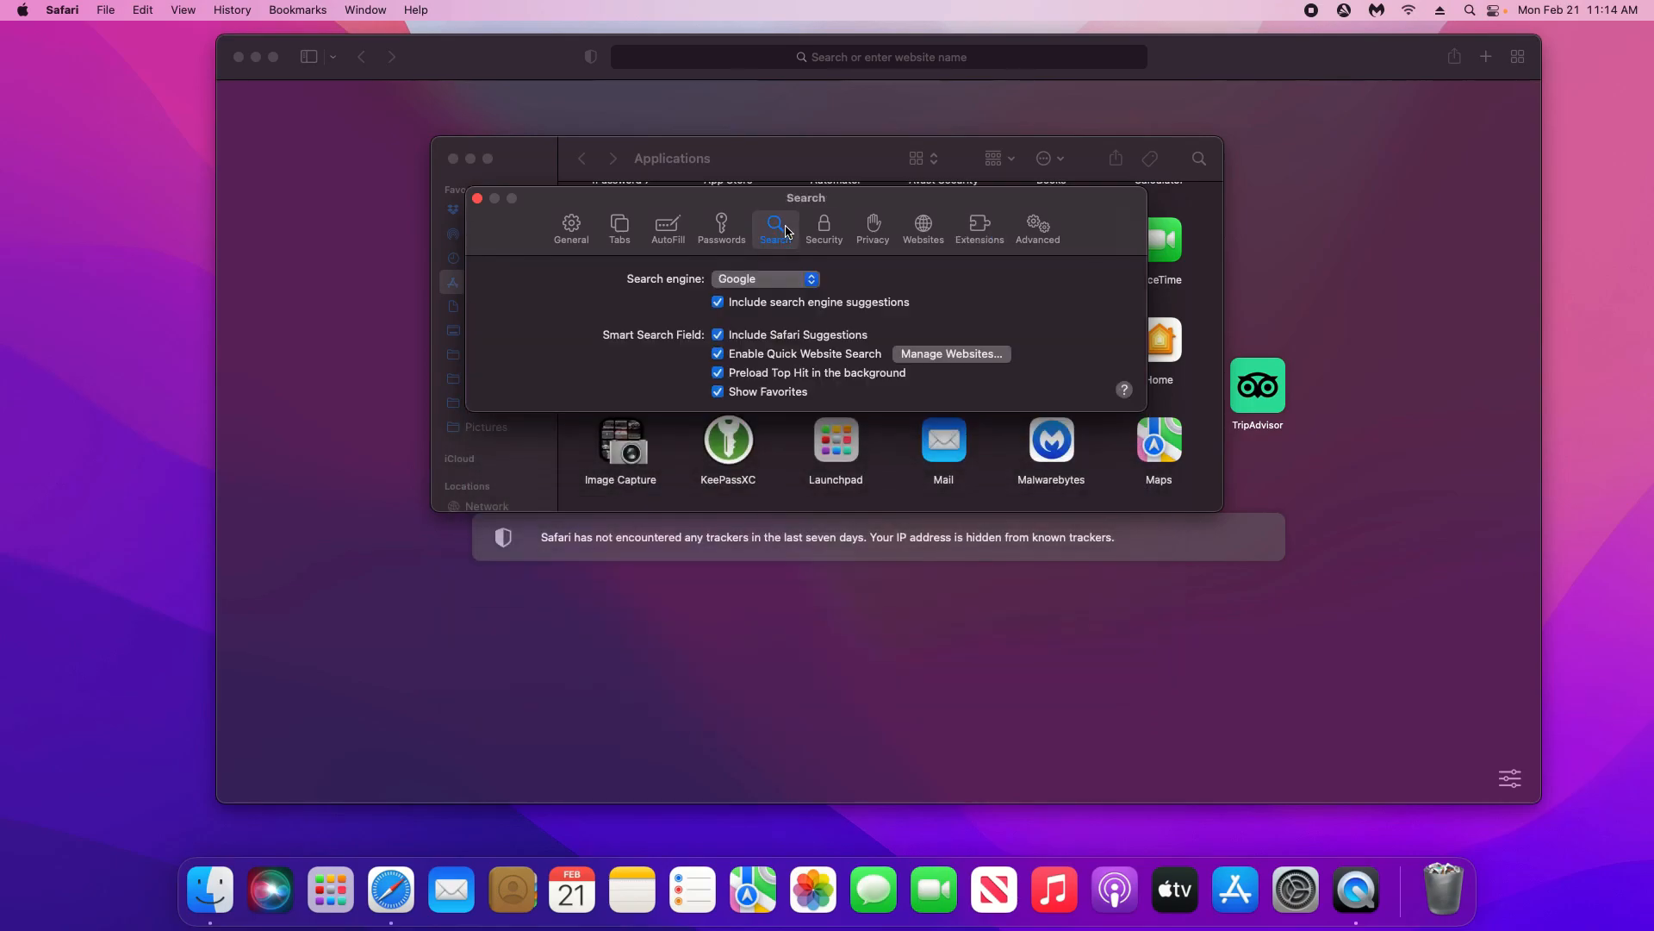
pyautogui.click(805, 285)
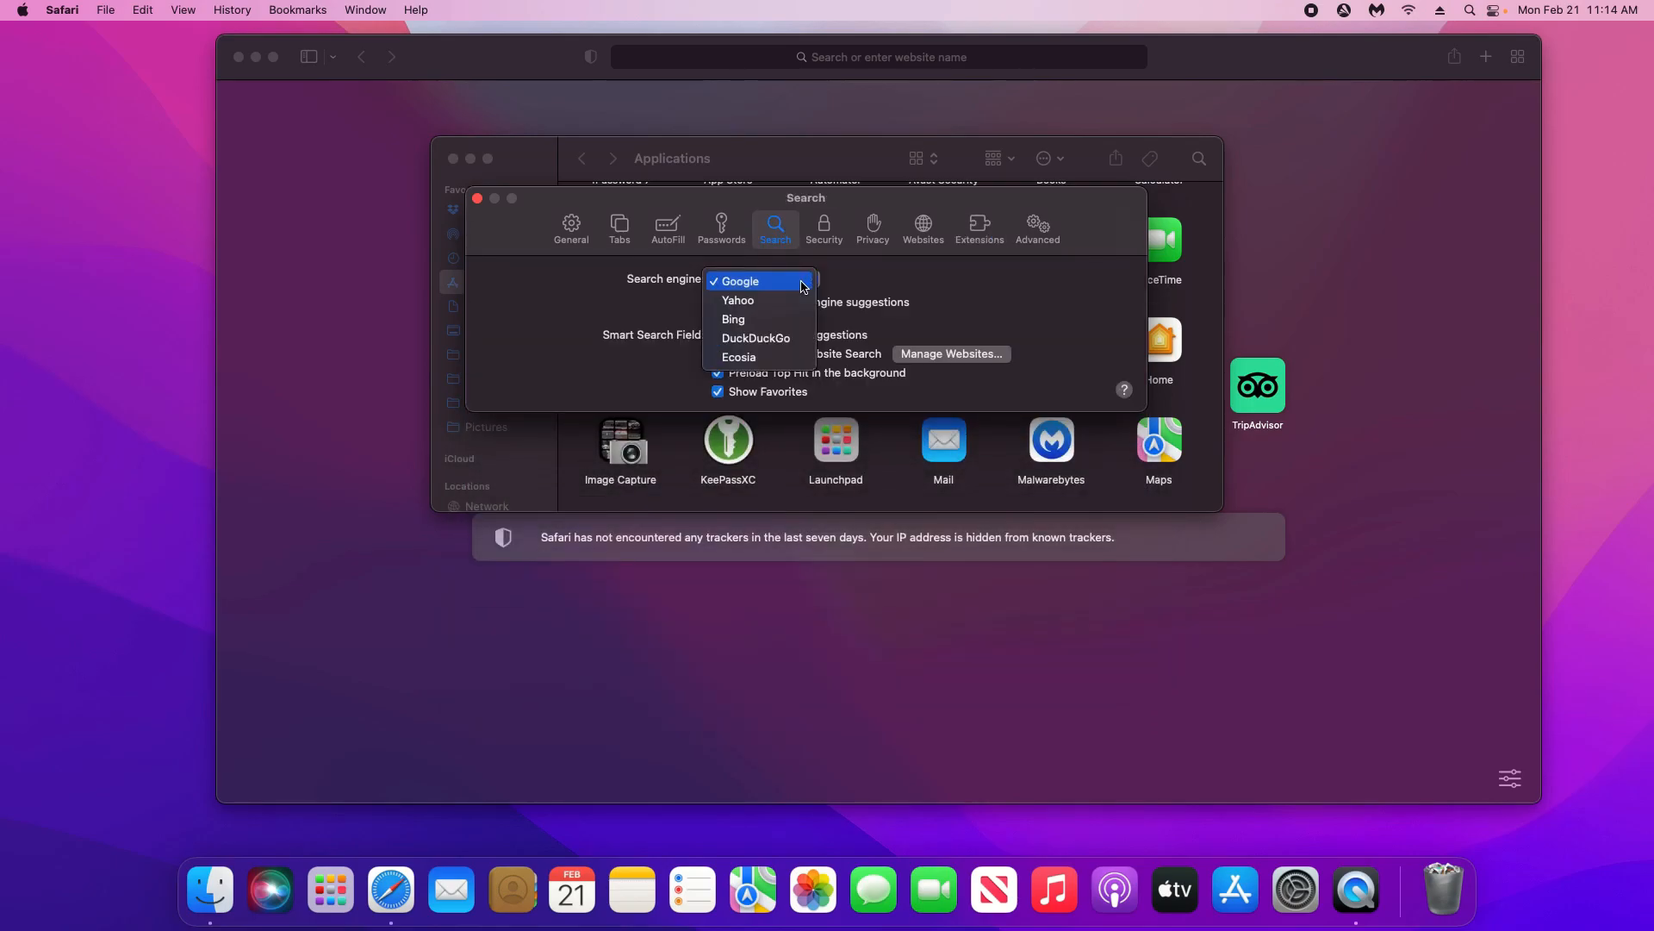
pyautogui.click(571, 228)
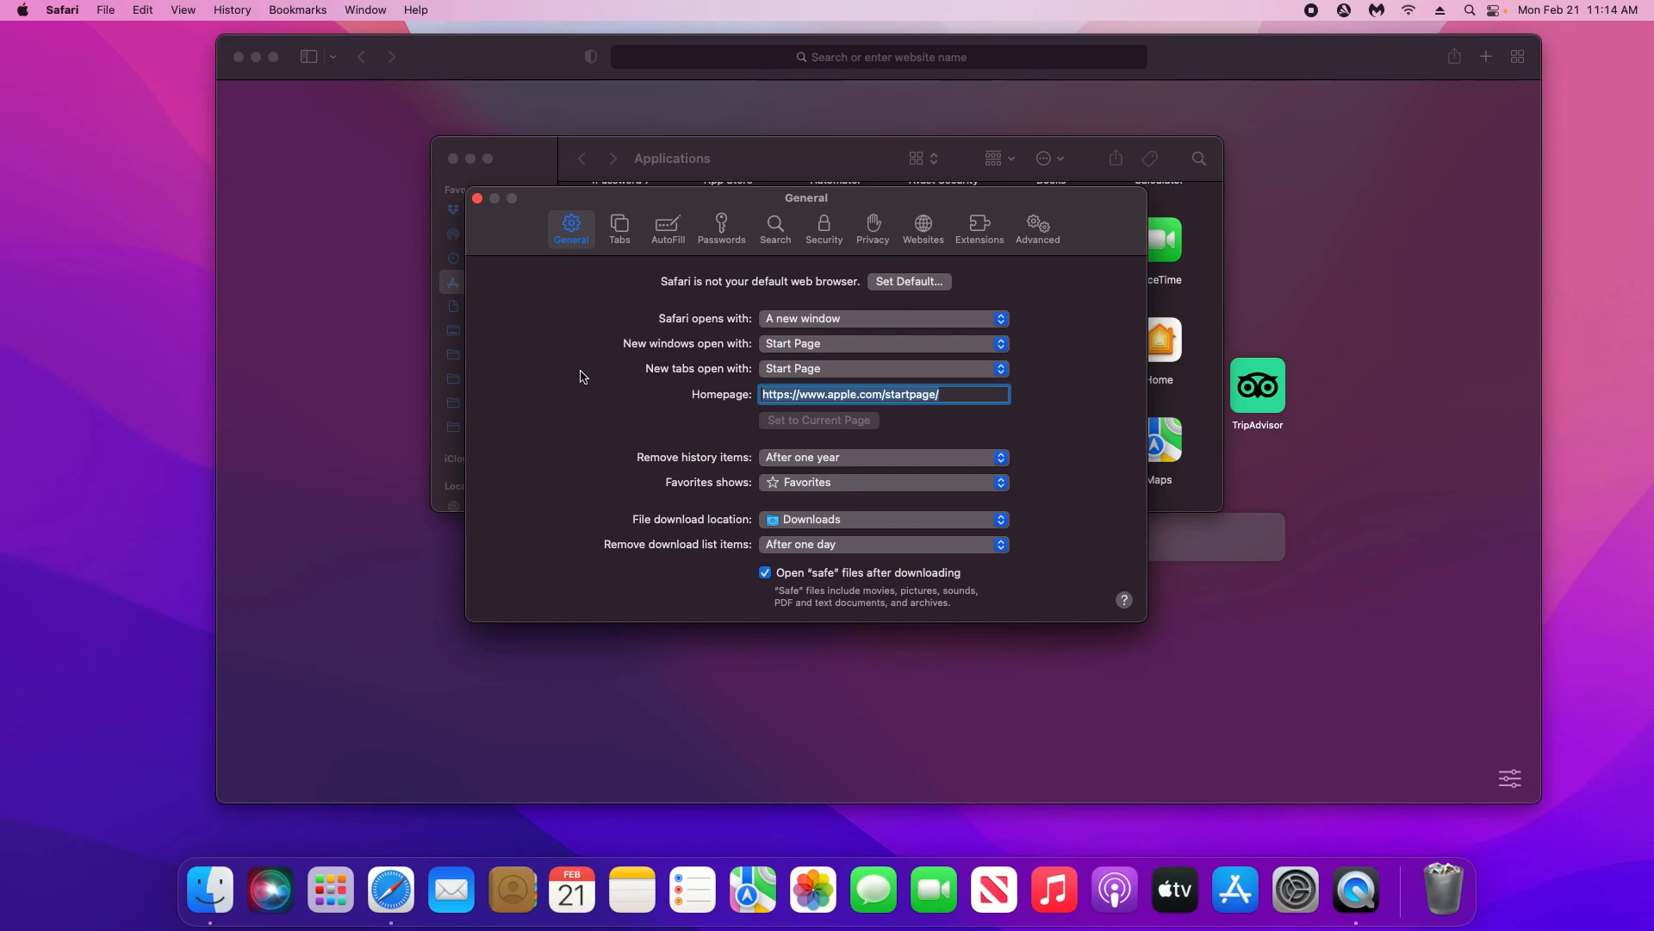
# Step: Start clearing the browsing history in Safari
pyautogui.click(232, 10)
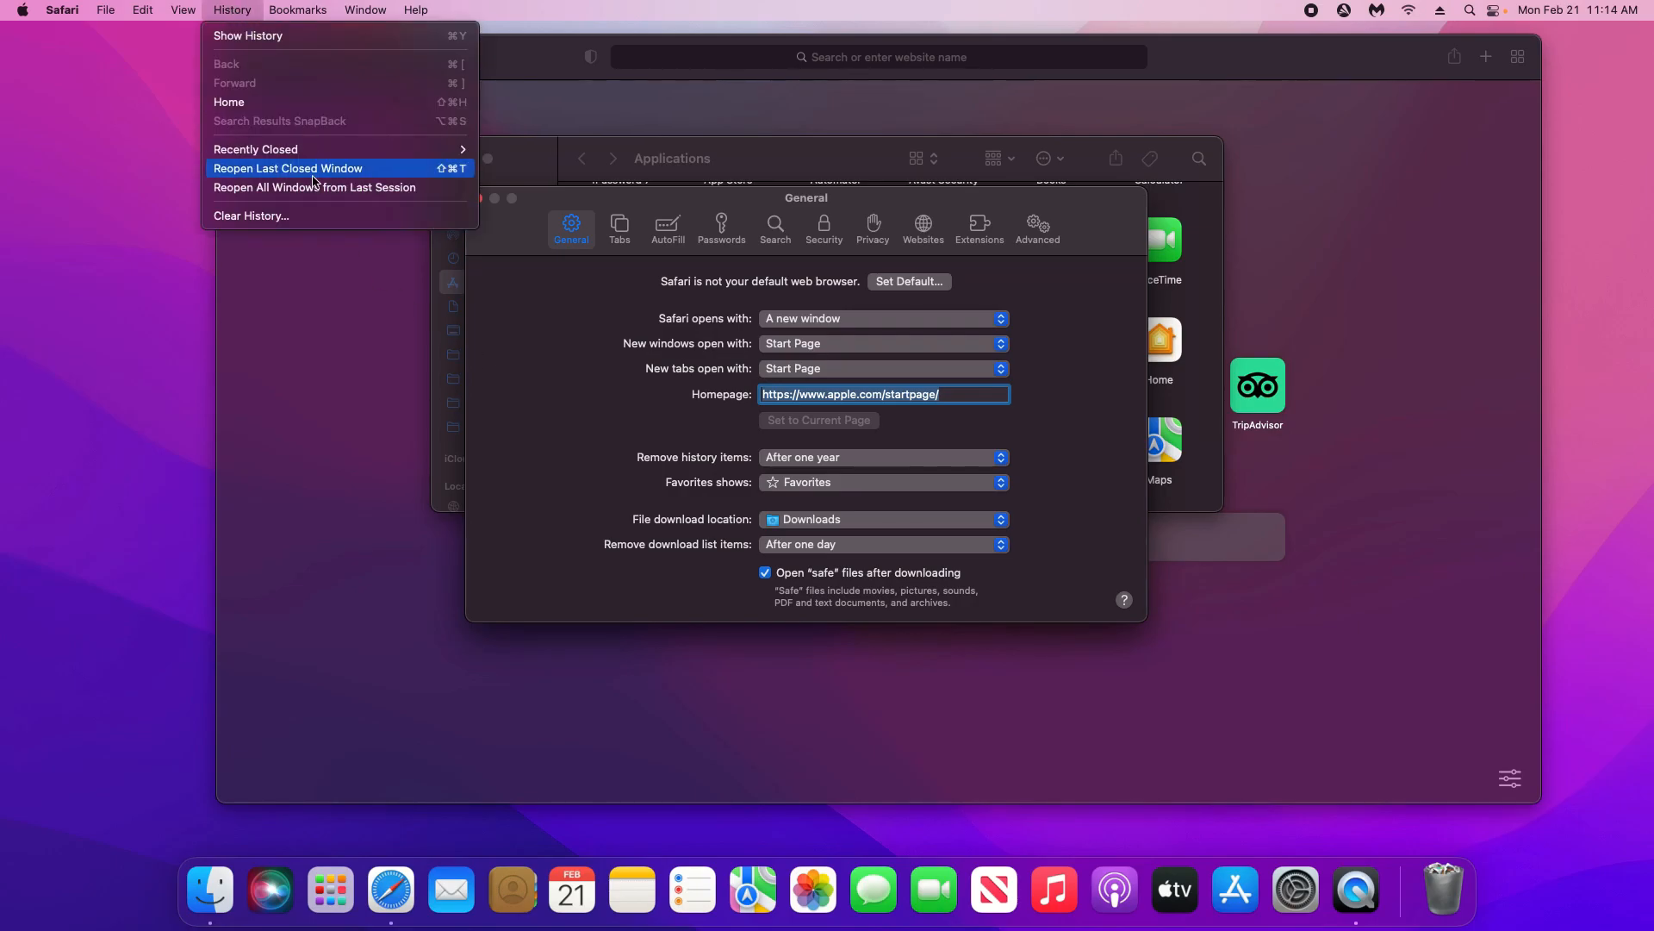
pyautogui.click(266, 217)
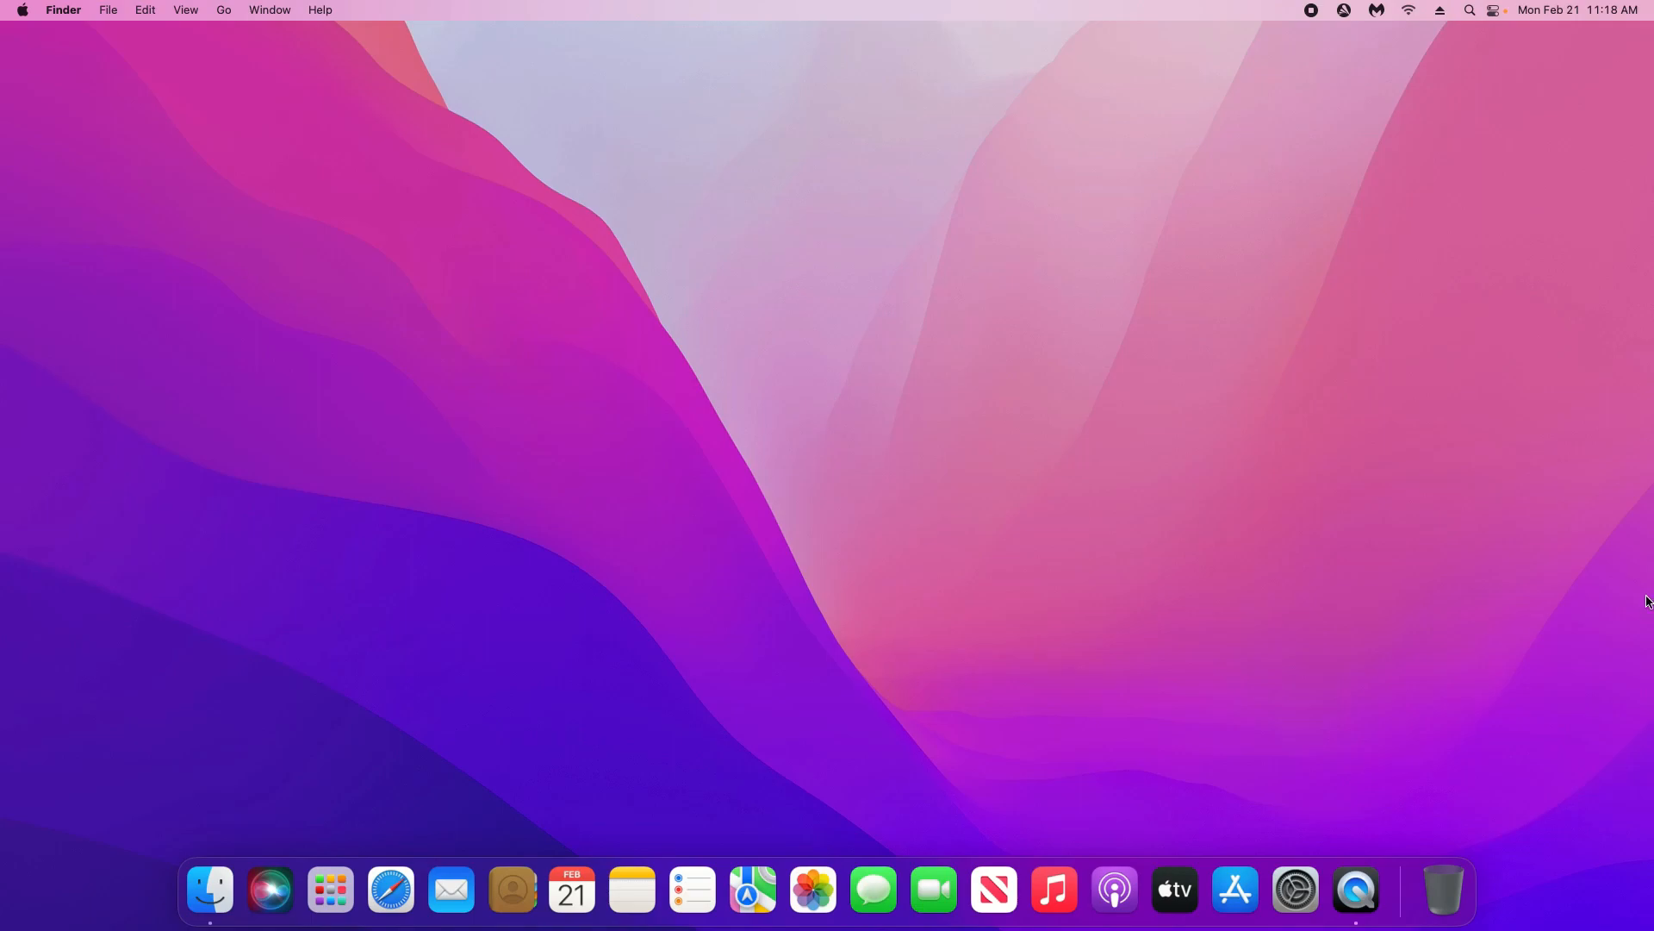
# Step: Open the About This Mac overview and check for macOS software updates
pyautogui.click(23, 12)
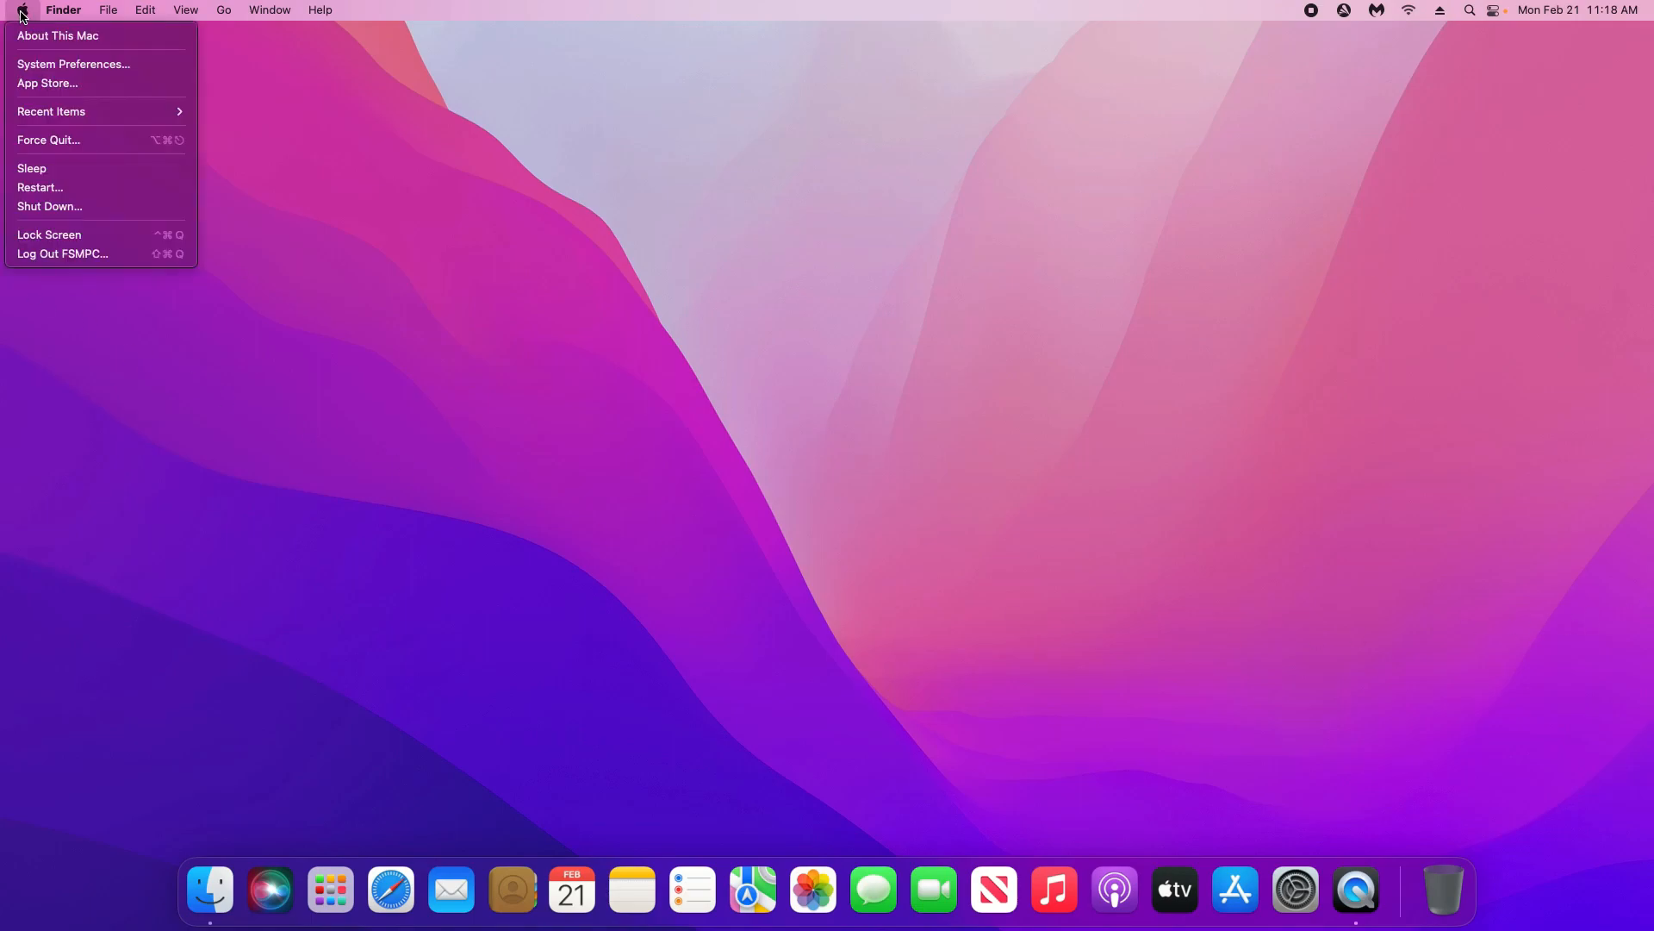
pyautogui.click(76, 44)
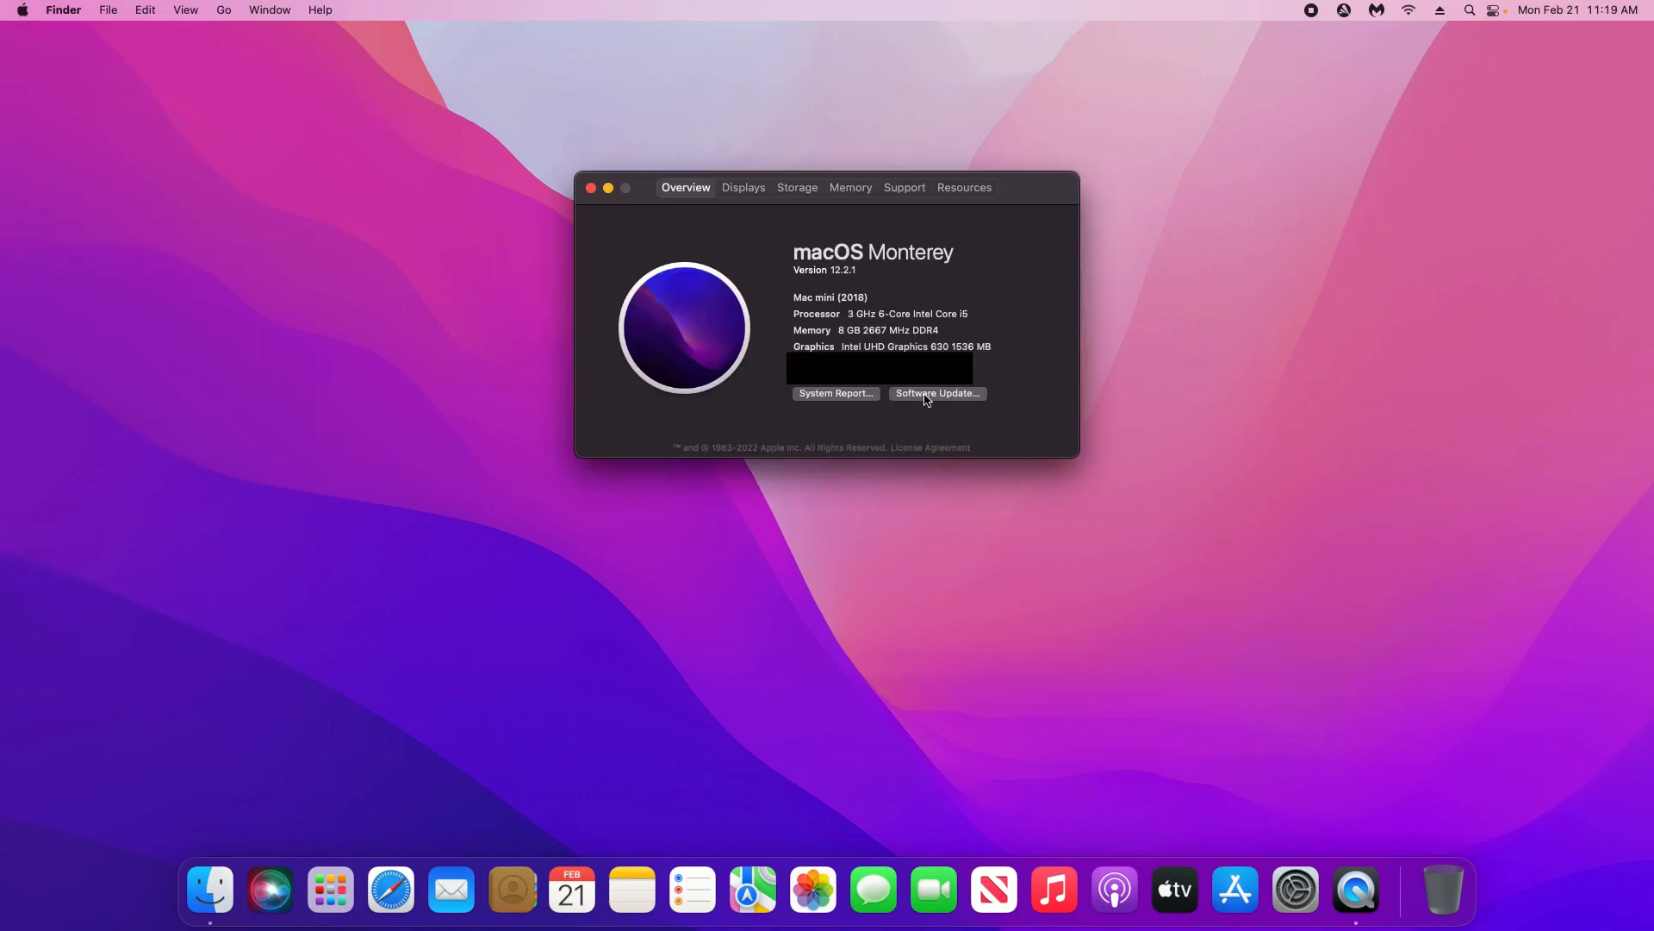
pyautogui.click(937, 394)
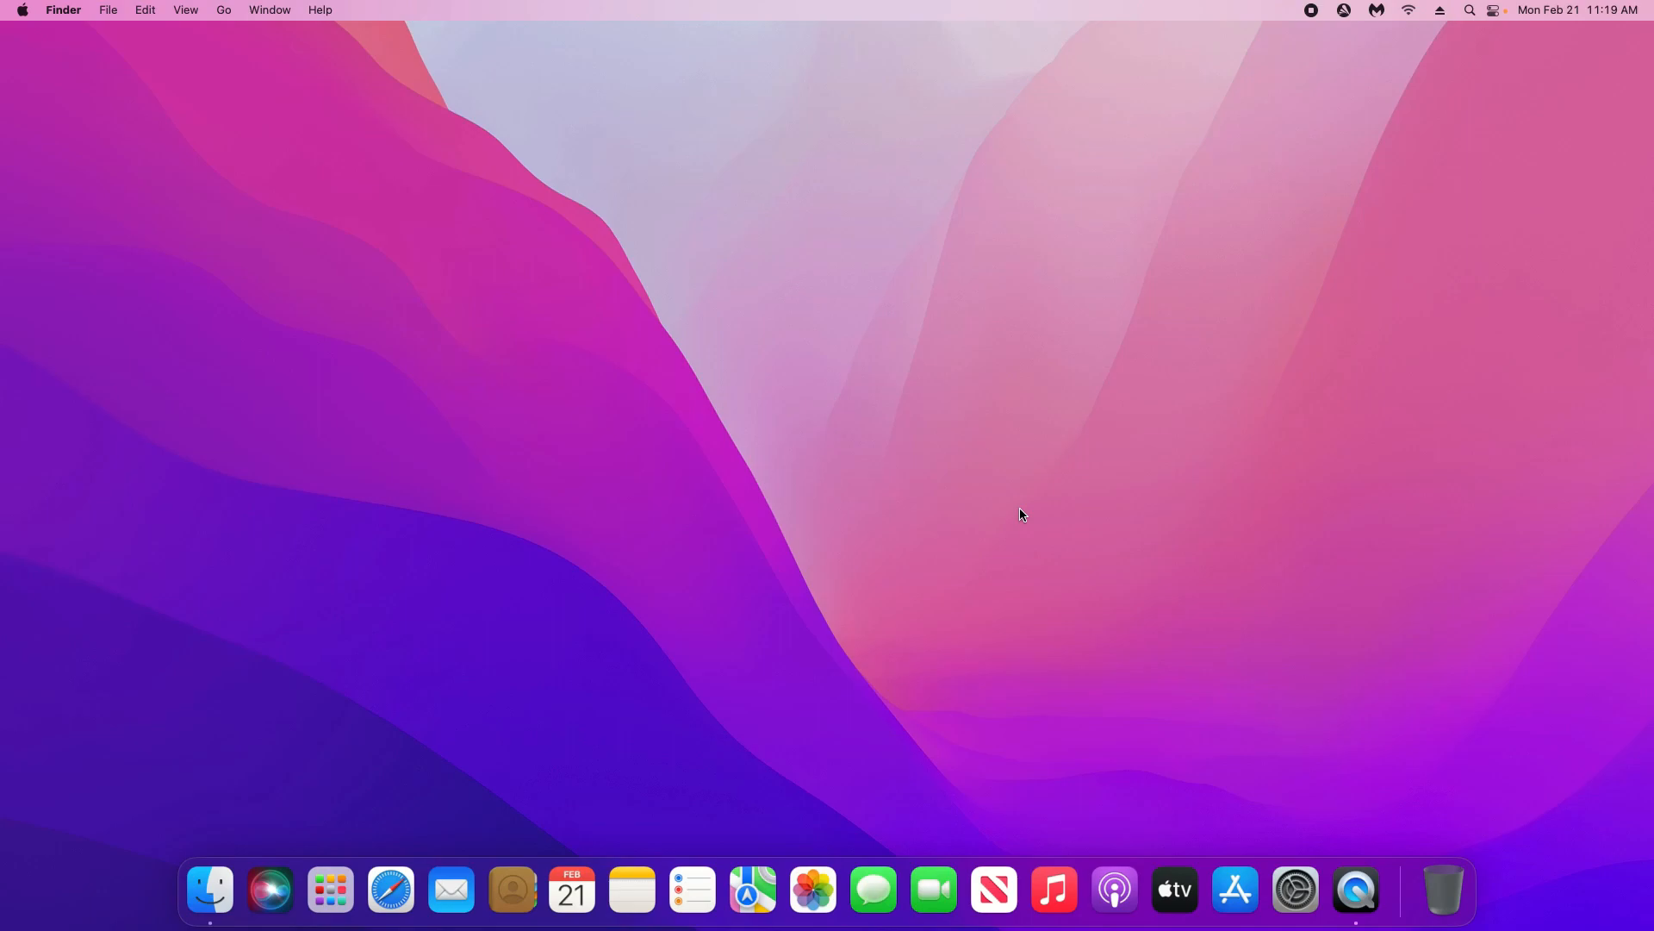
# Step: Switch to the App Store, check for app updates, and quit it
pyautogui.click(25, 12)
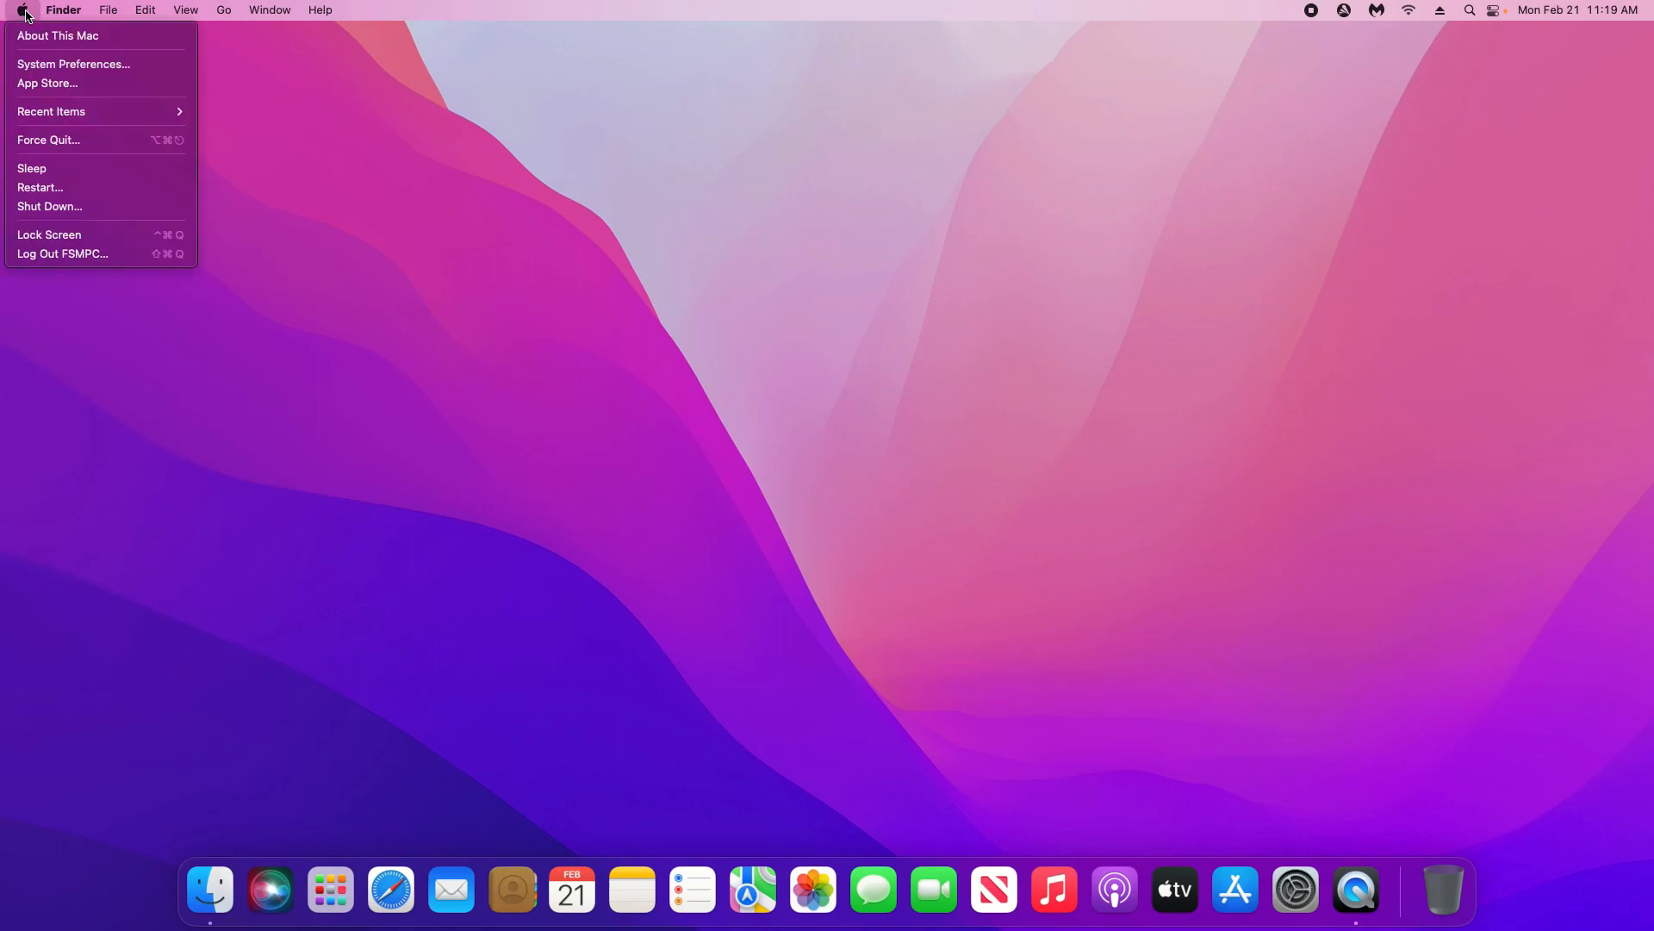
pyautogui.click(43, 84)
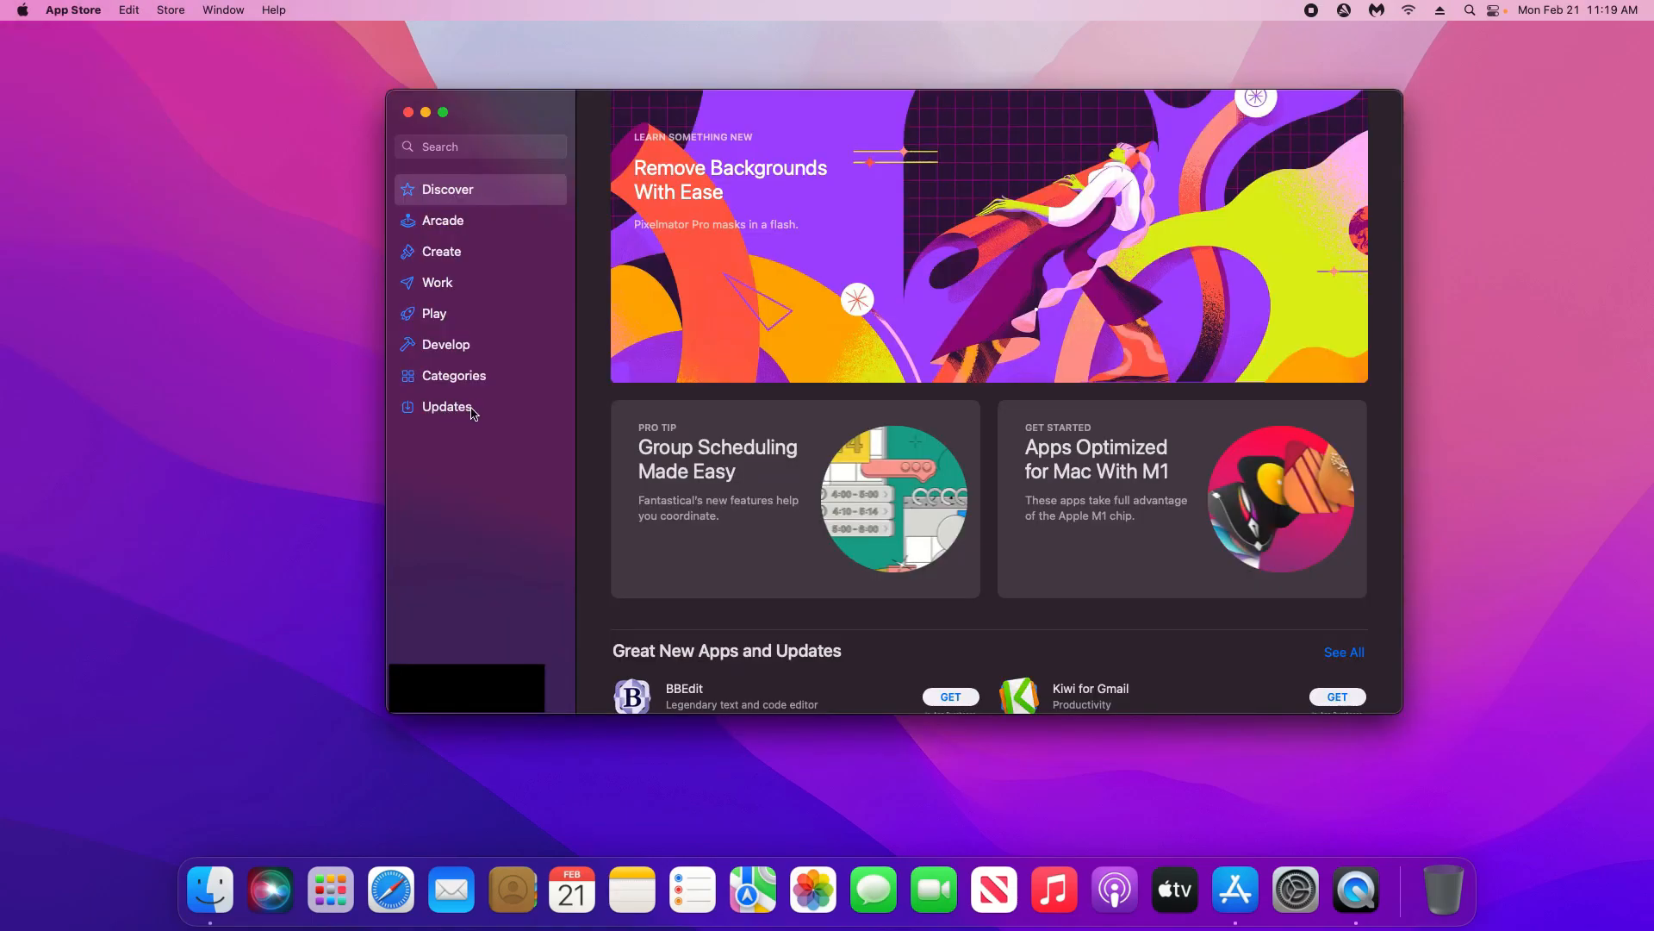
pyautogui.click(444, 409)
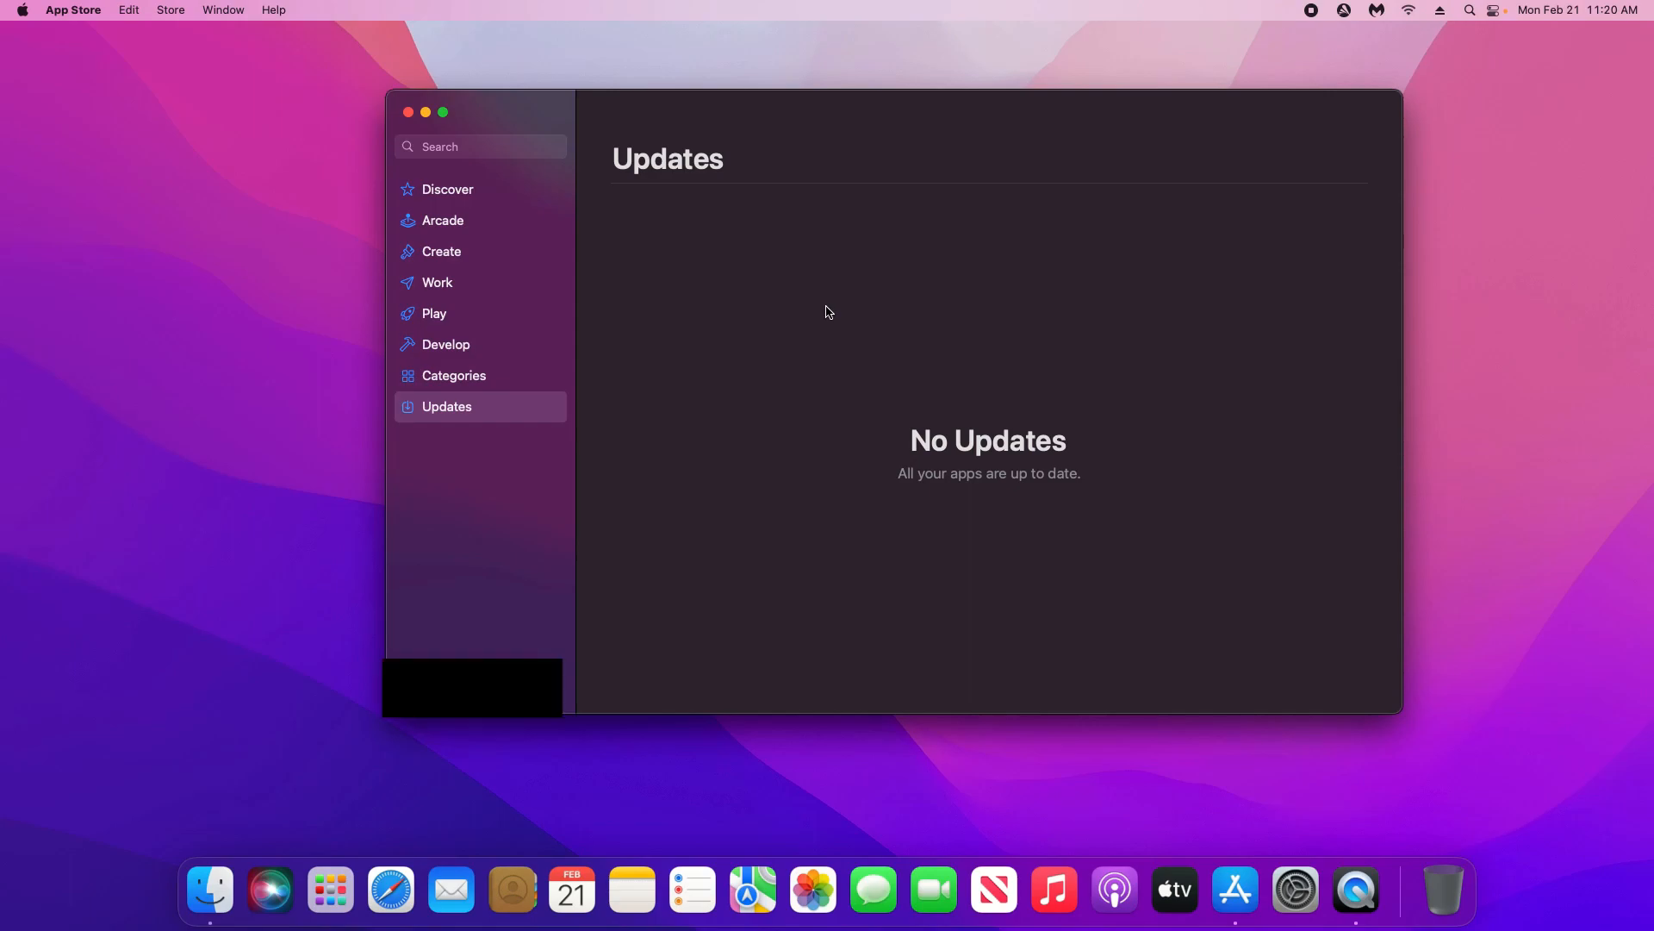
pyautogui.press('super+q')
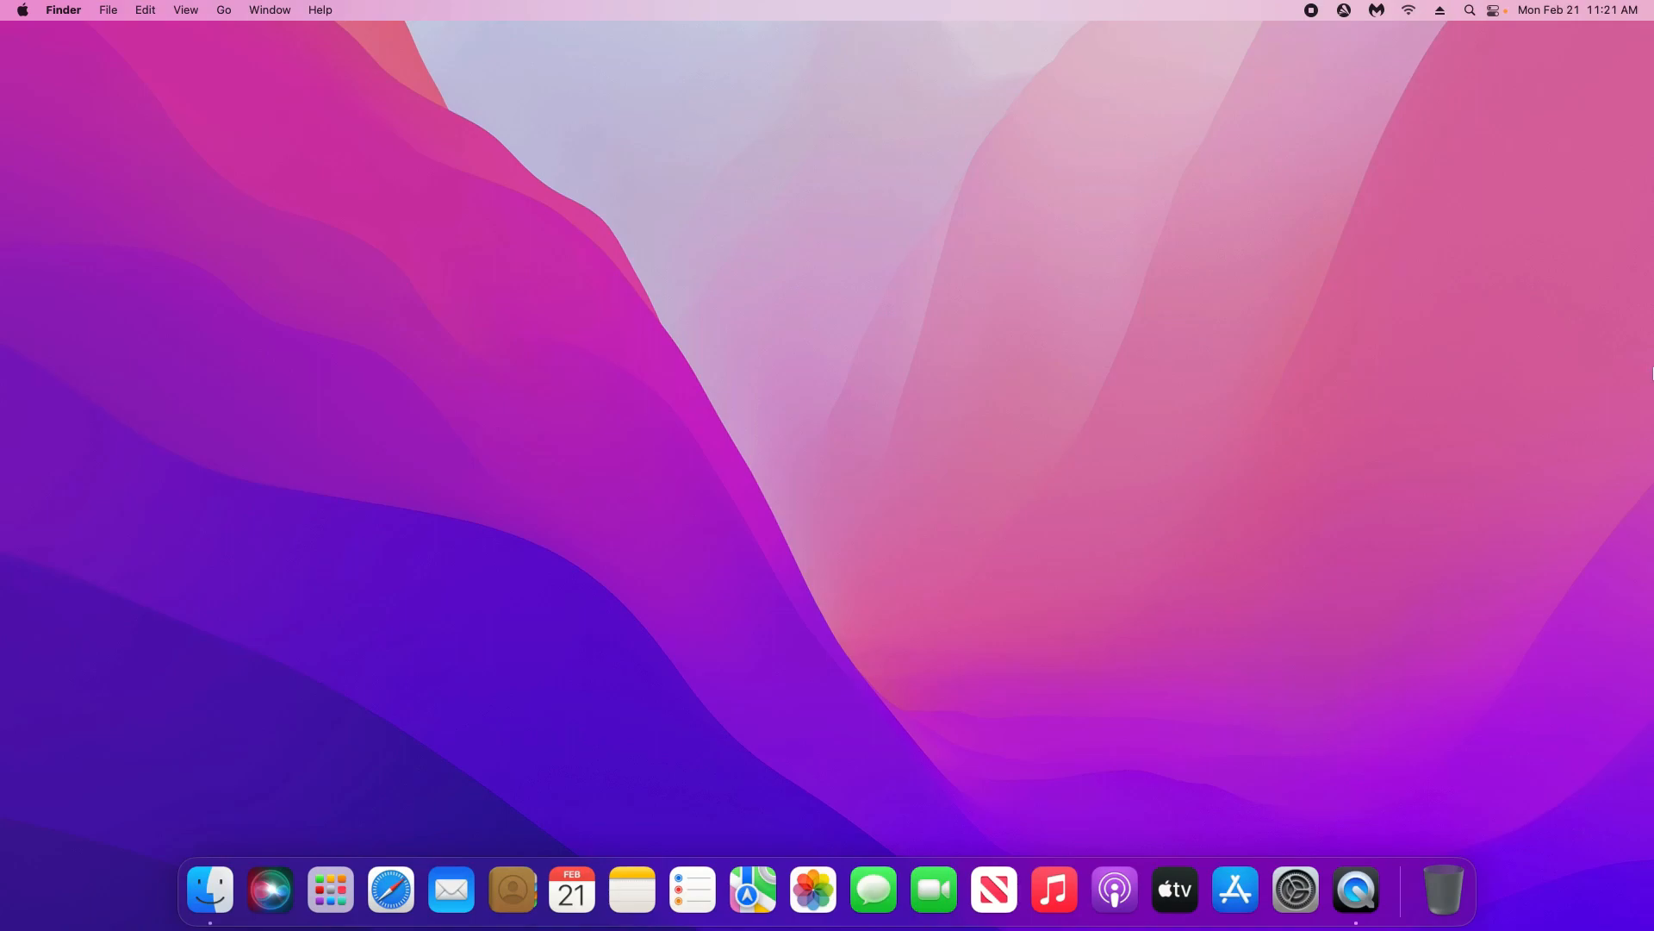
# Step: Open Users & Groups in System Preferences and unlock it for changes with the account password
pyautogui.click(23, 11)
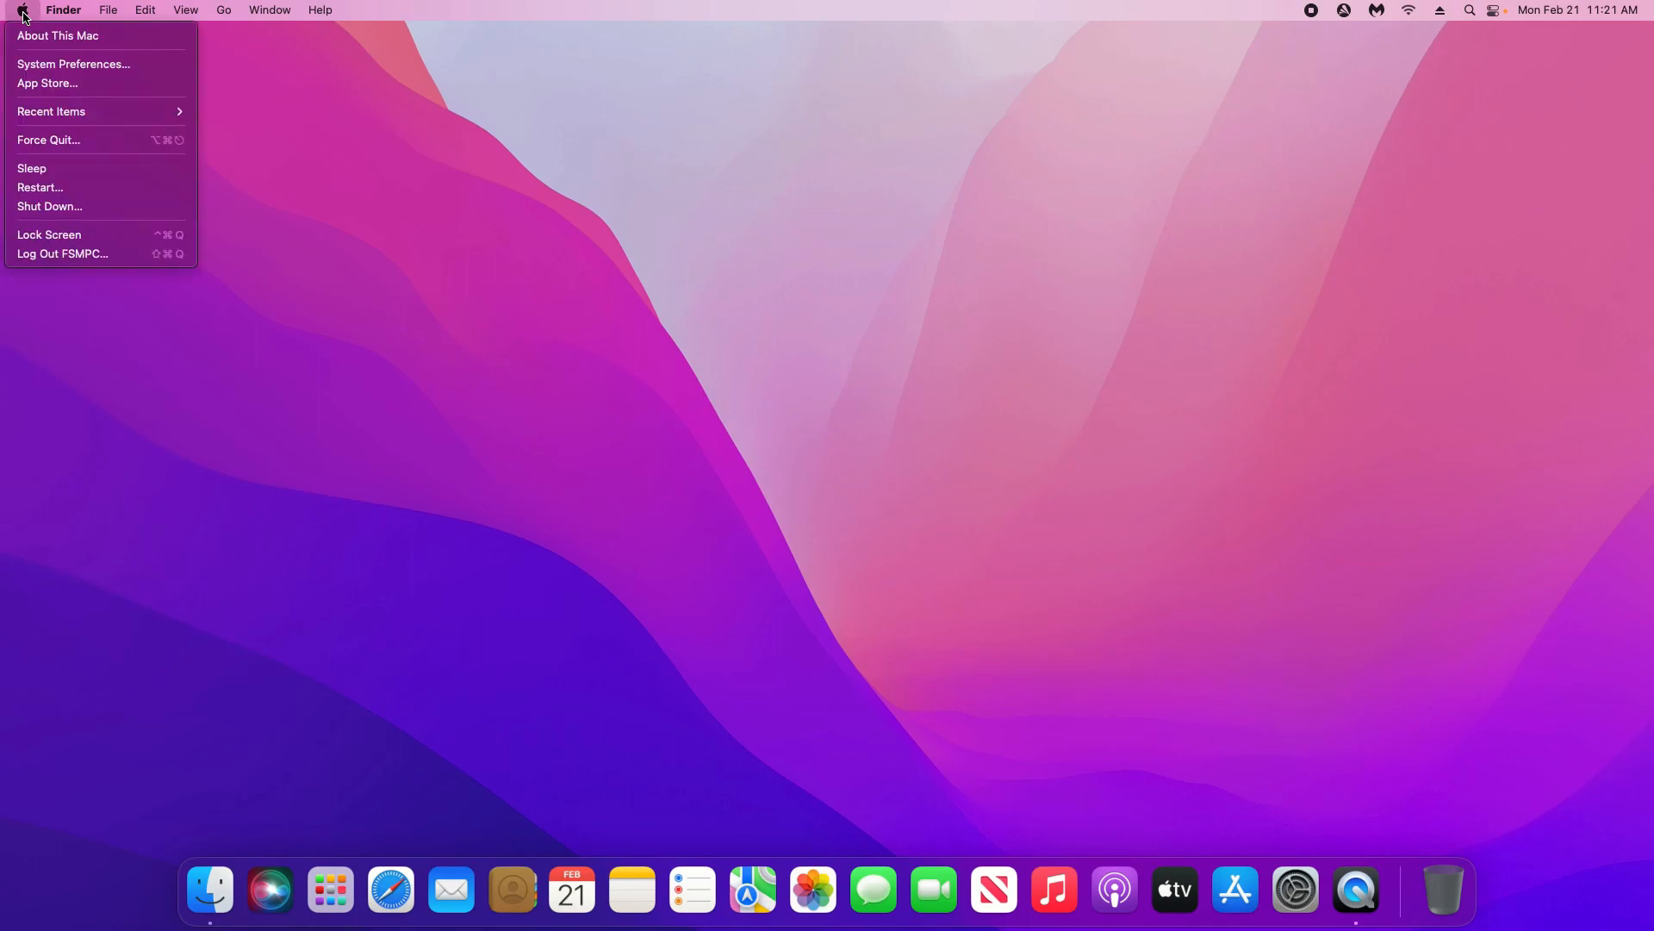
pyautogui.click(76, 68)
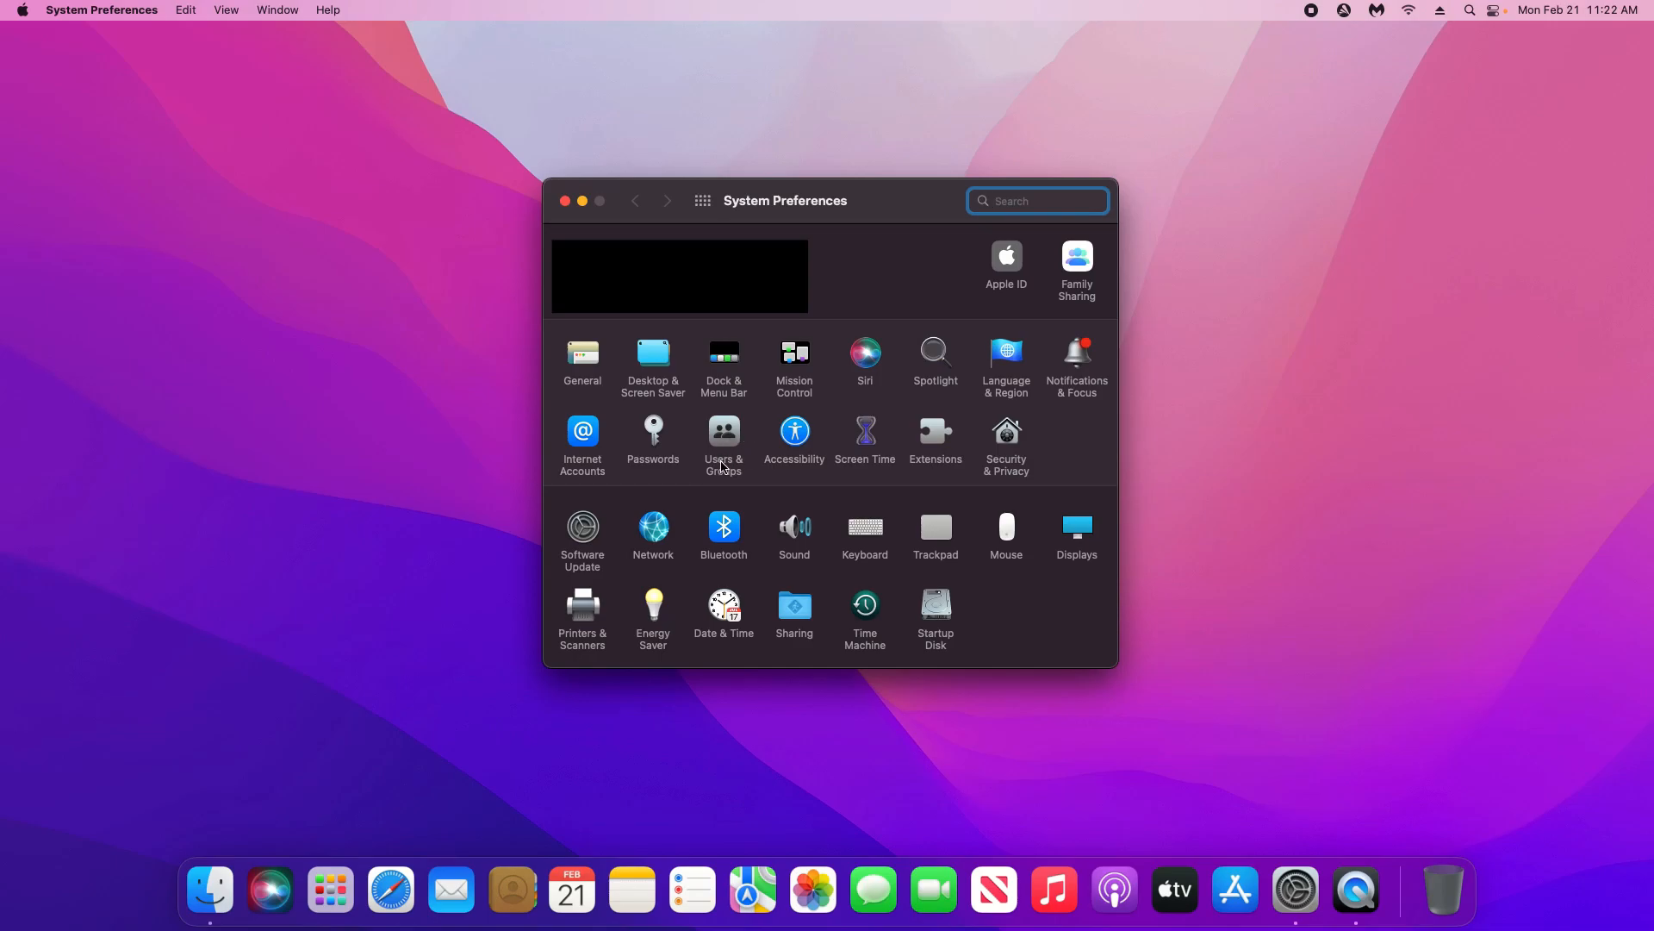
pyautogui.click(726, 435)
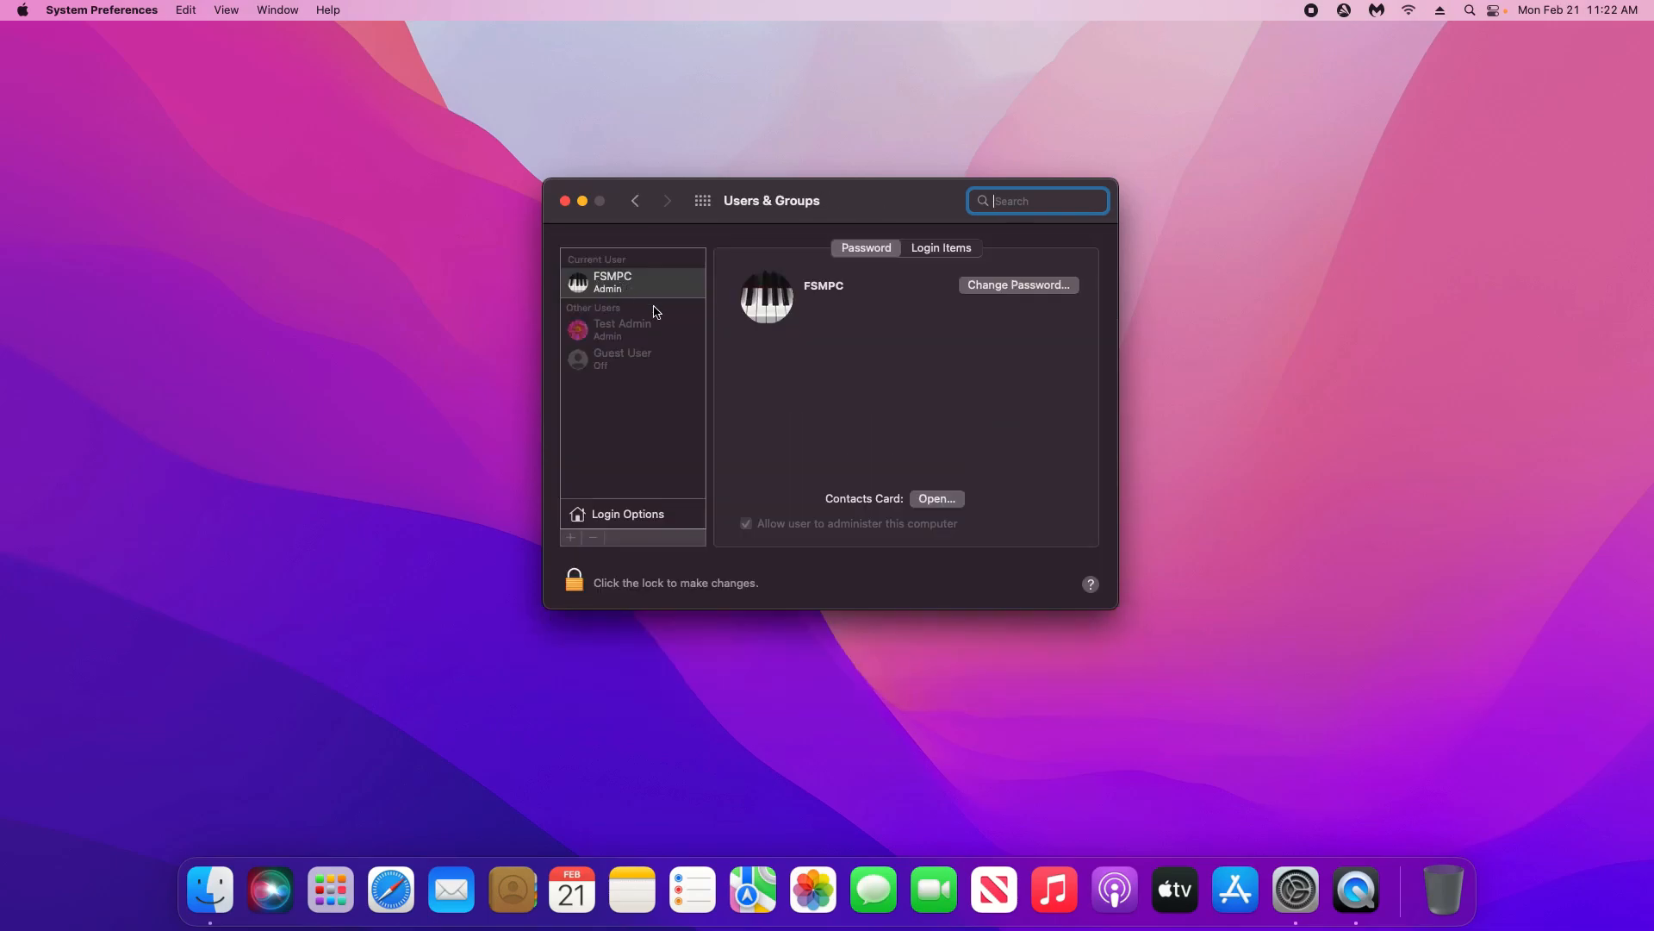
pyautogui.click(575, 581)
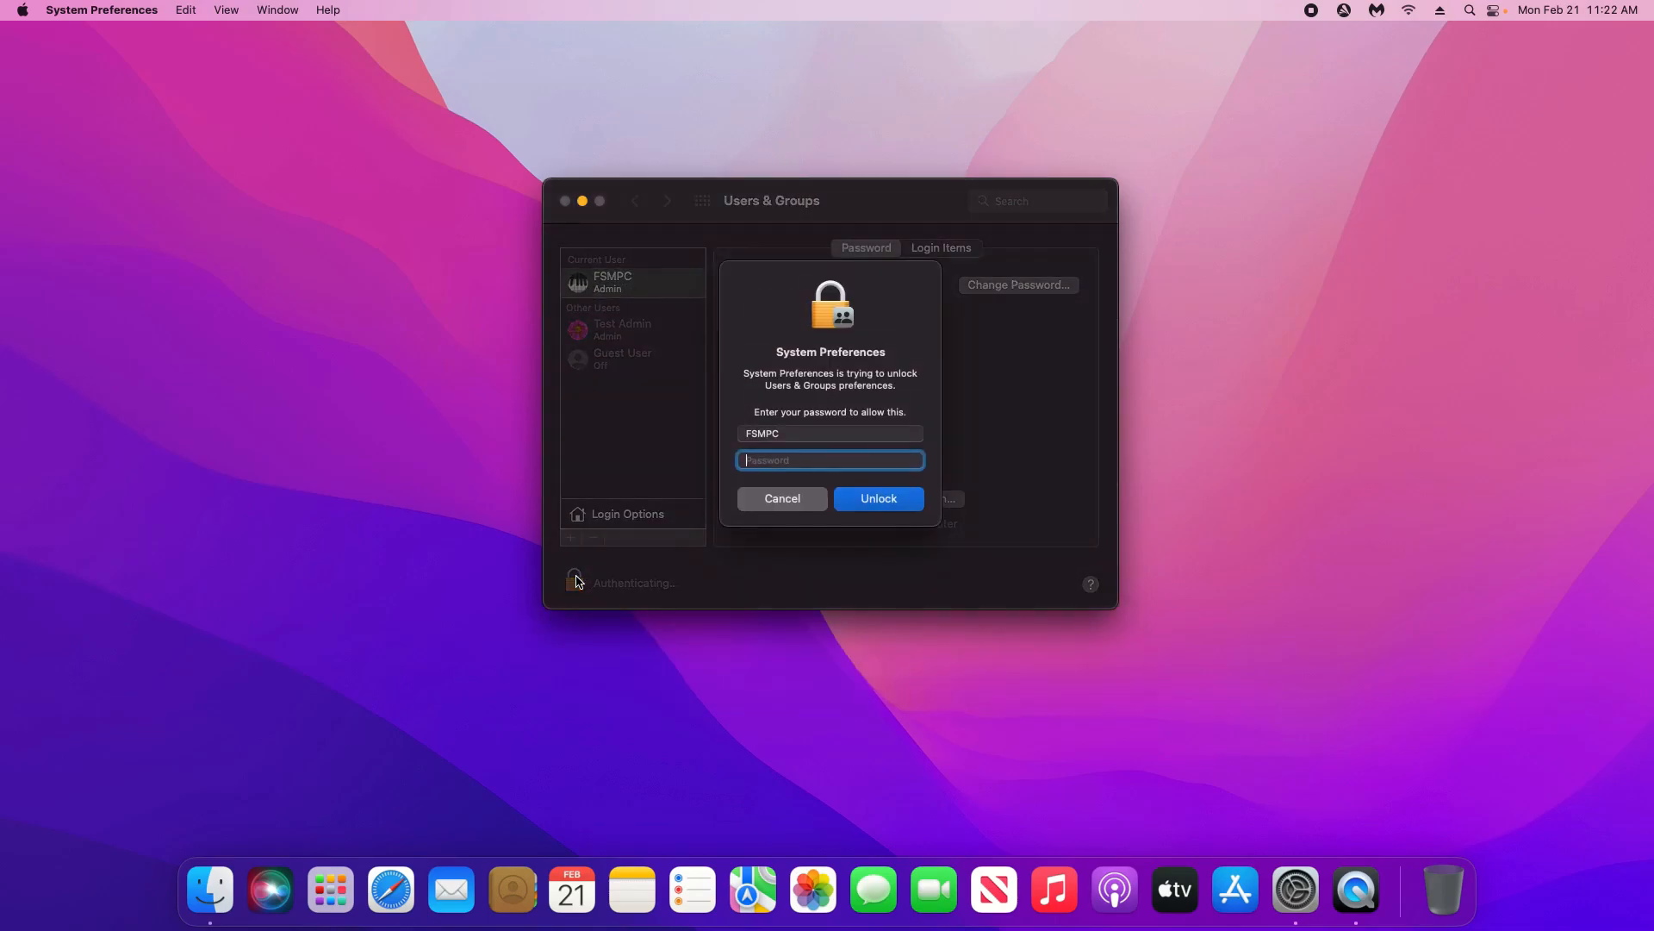
pyautogui.press('Return')
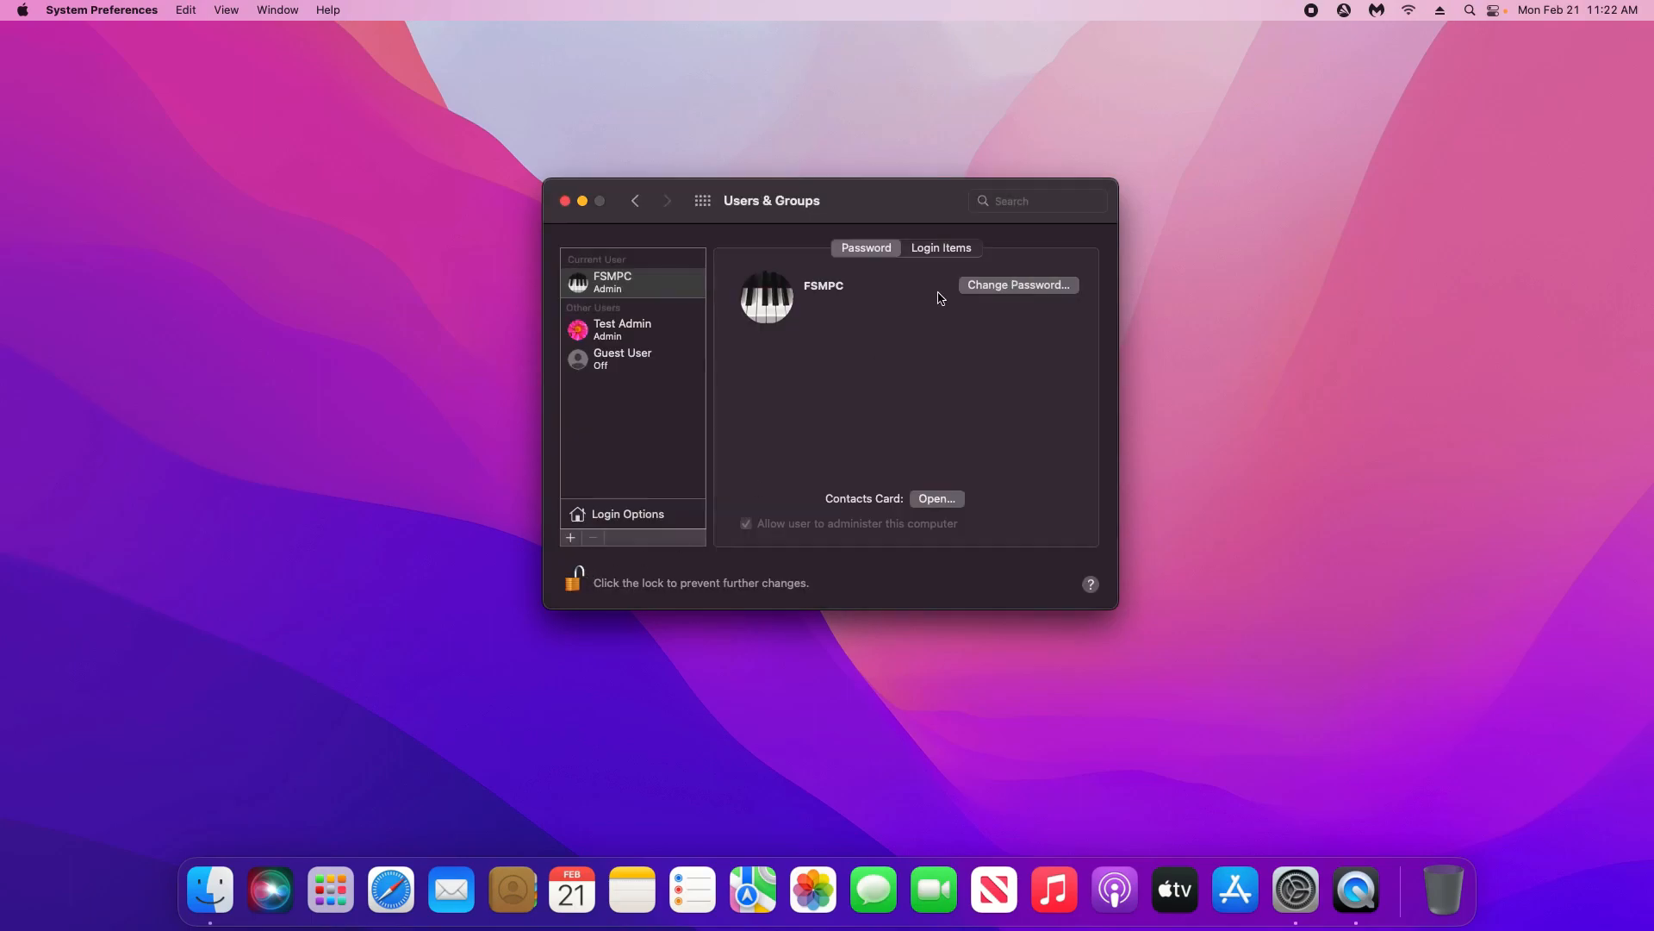
# Step: Remove Dropbox, Signal and Skype from the current user's login items and lock the Users & Groups settings
pyautogui.click(942, 248)
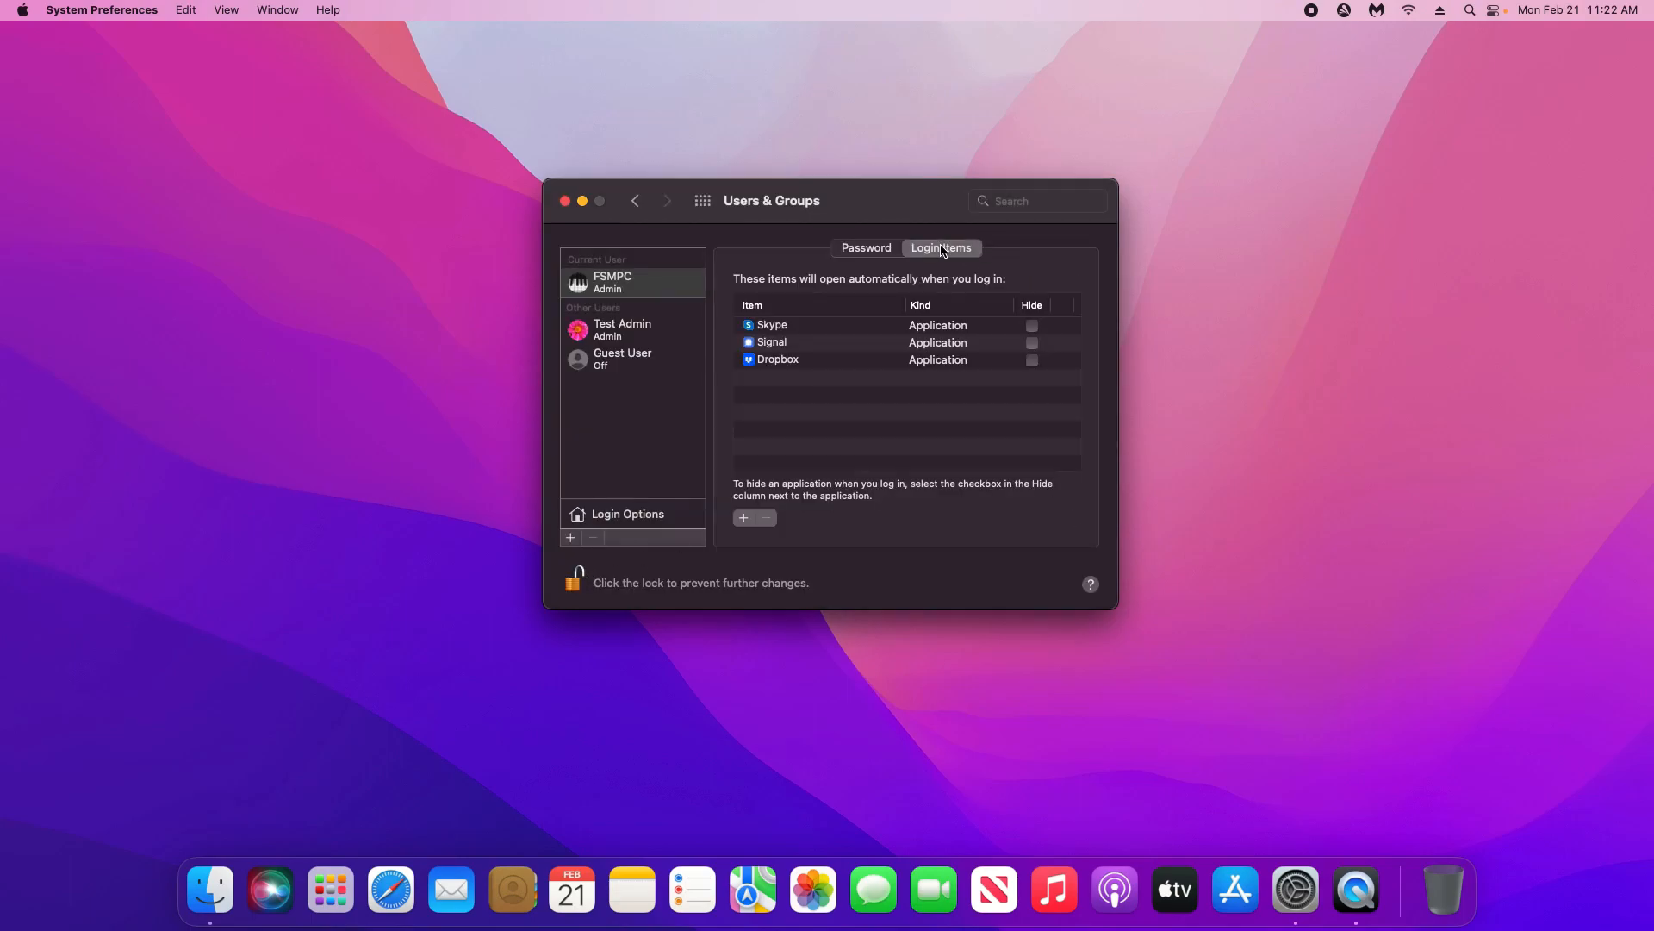
pyautogui.click(778, 366)
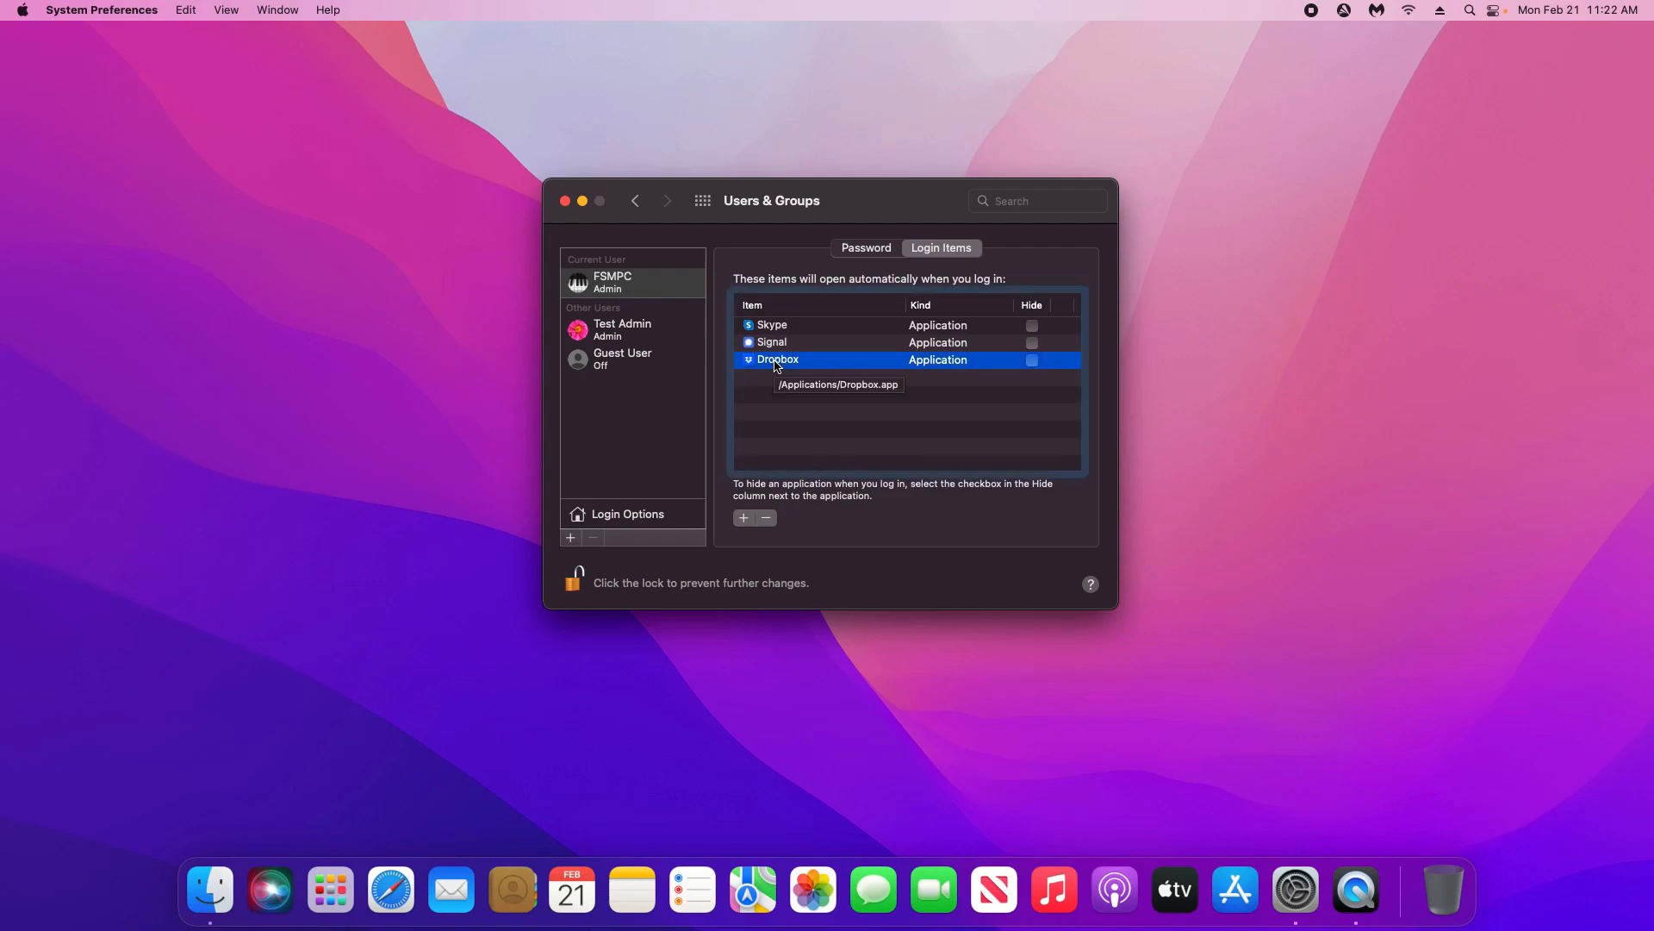
pyautogui.click(768, 517)
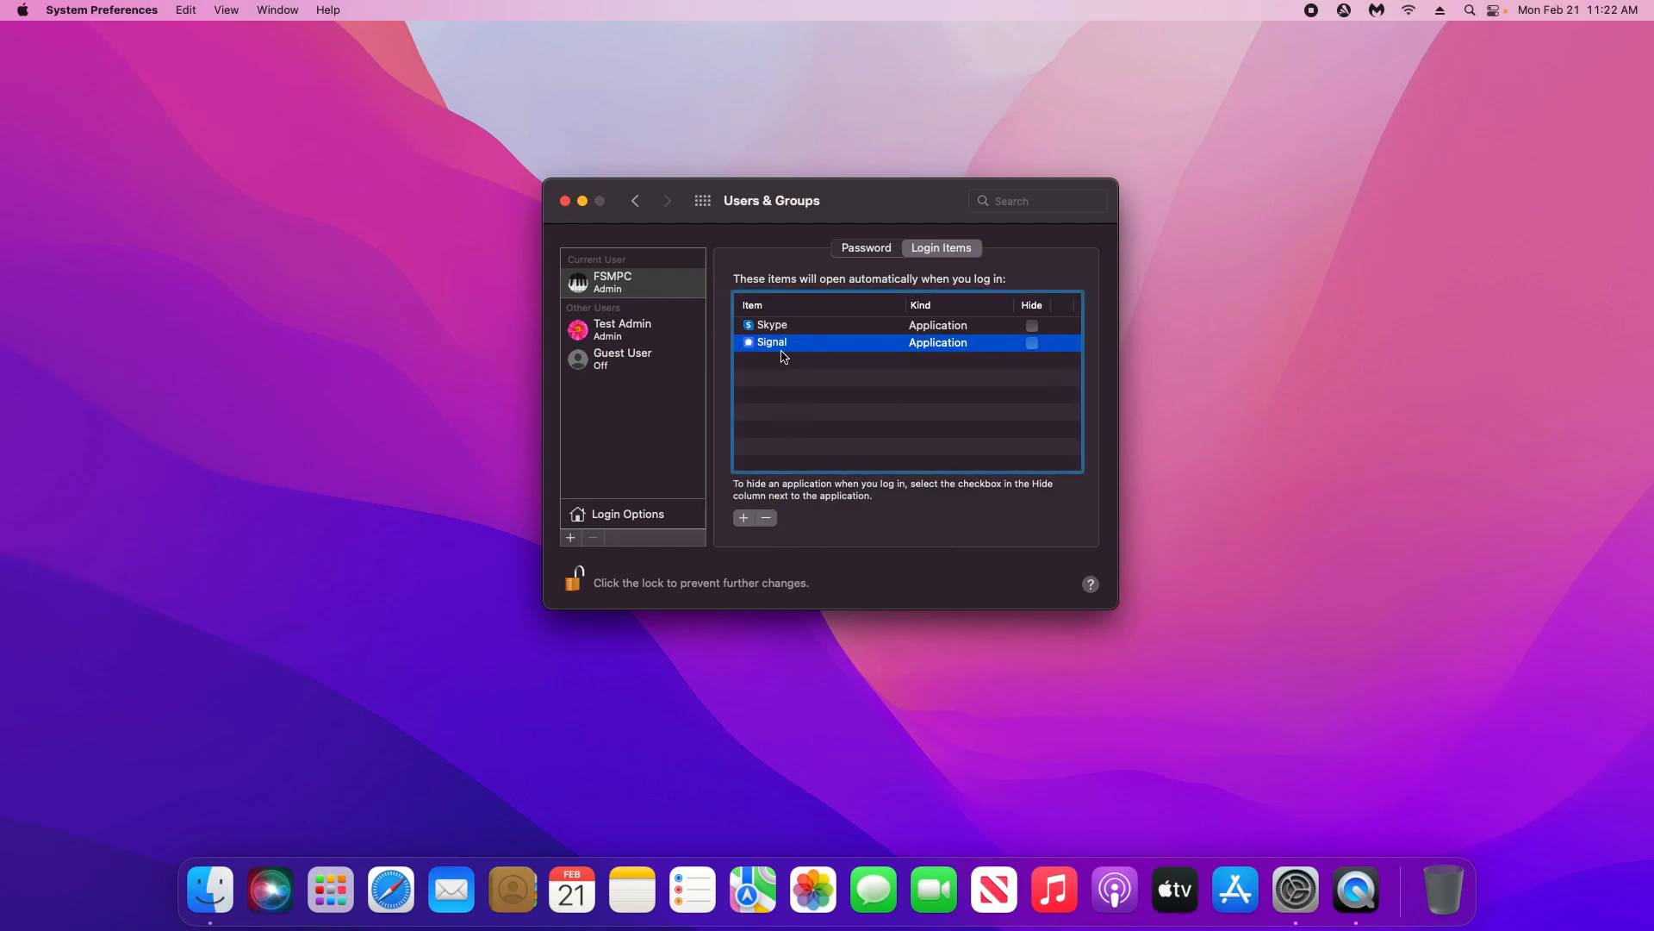
pyautogui.click(770, 518)
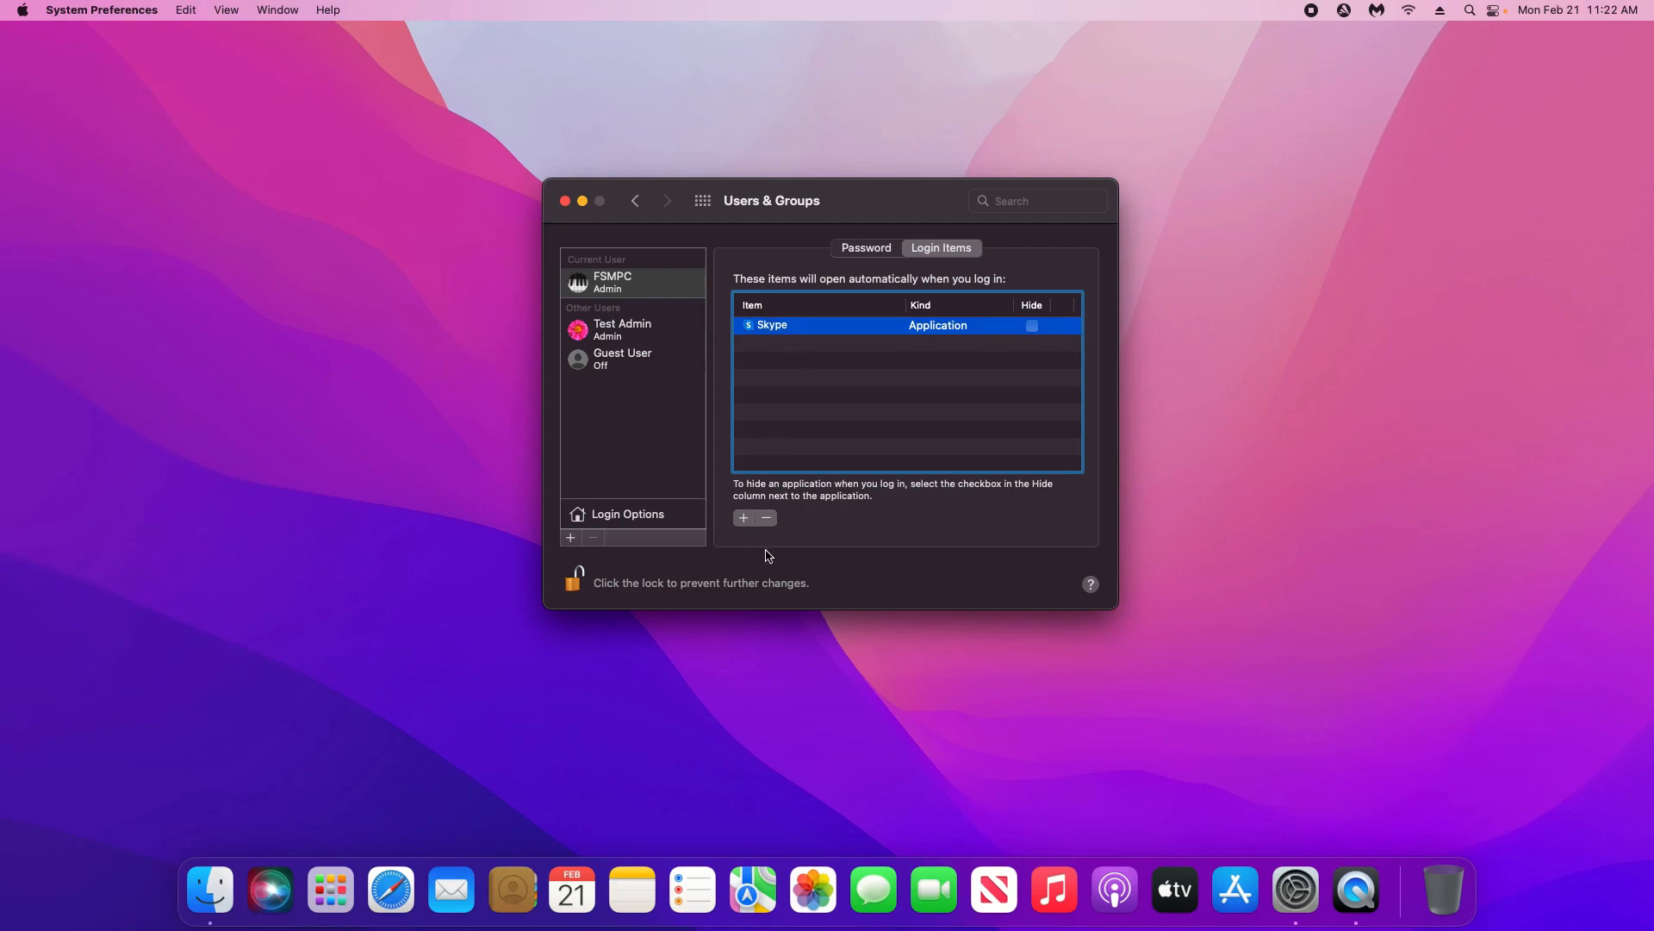
pyautogui.click(770, 518)
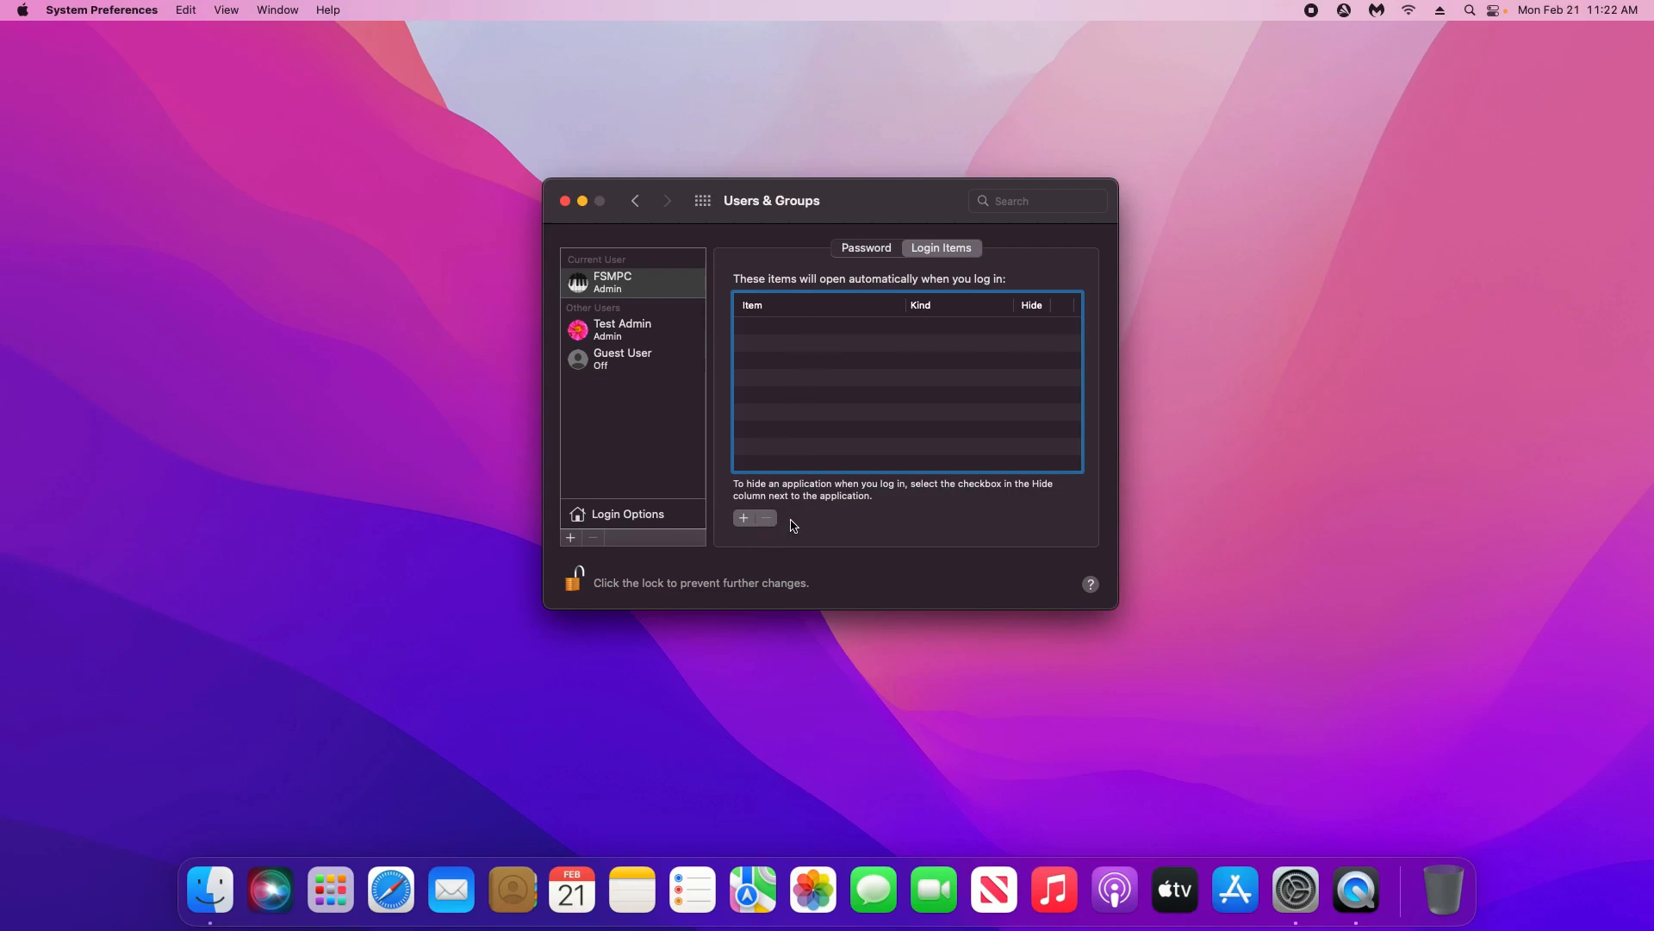
pyautogui.click(577, 585)
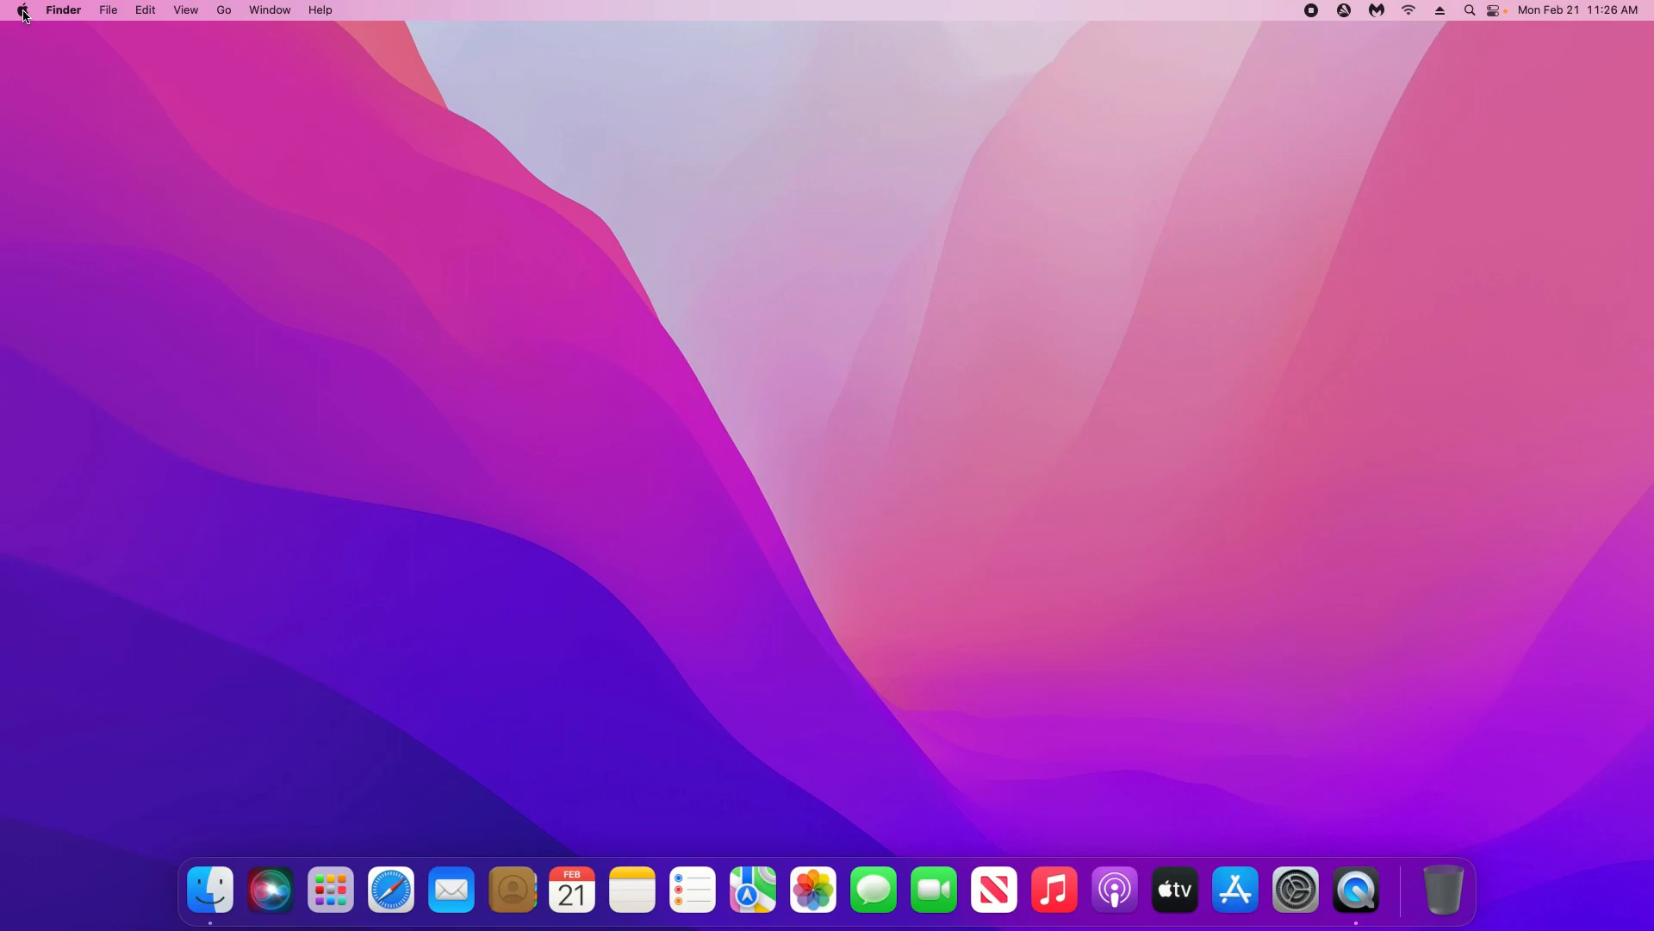
# Step: Open storage management for Macintosh HD from About This Mac and review the large files, selecting 11.mov
pyautogui.click(23, 12)
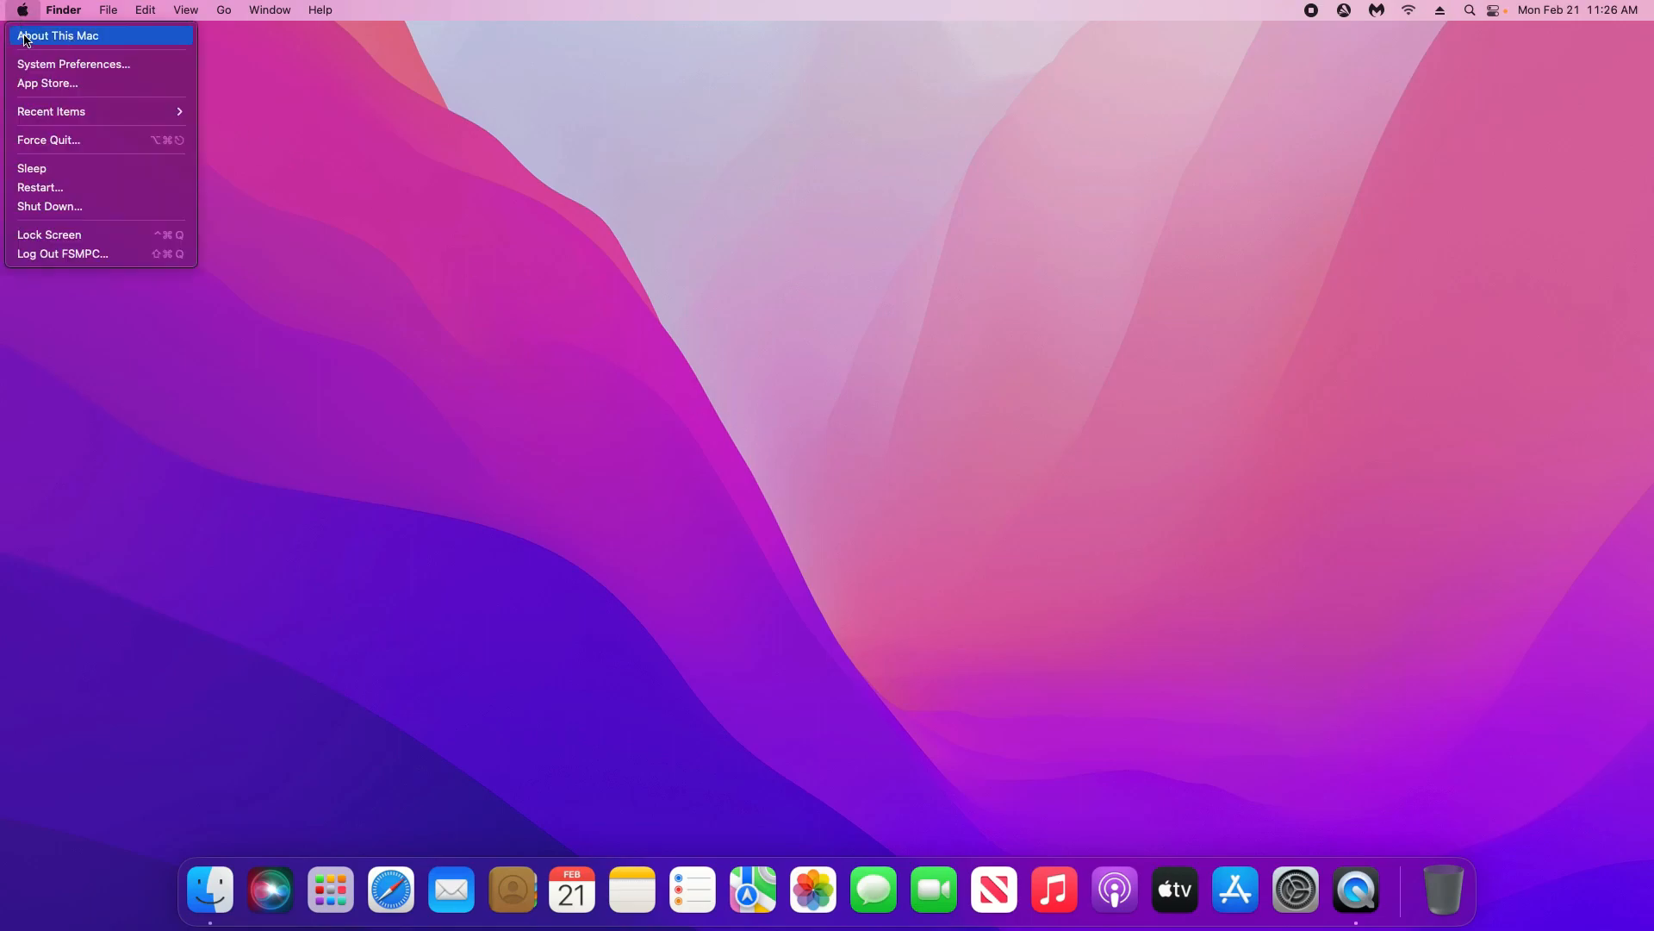
pyautogui.click(45, 36)
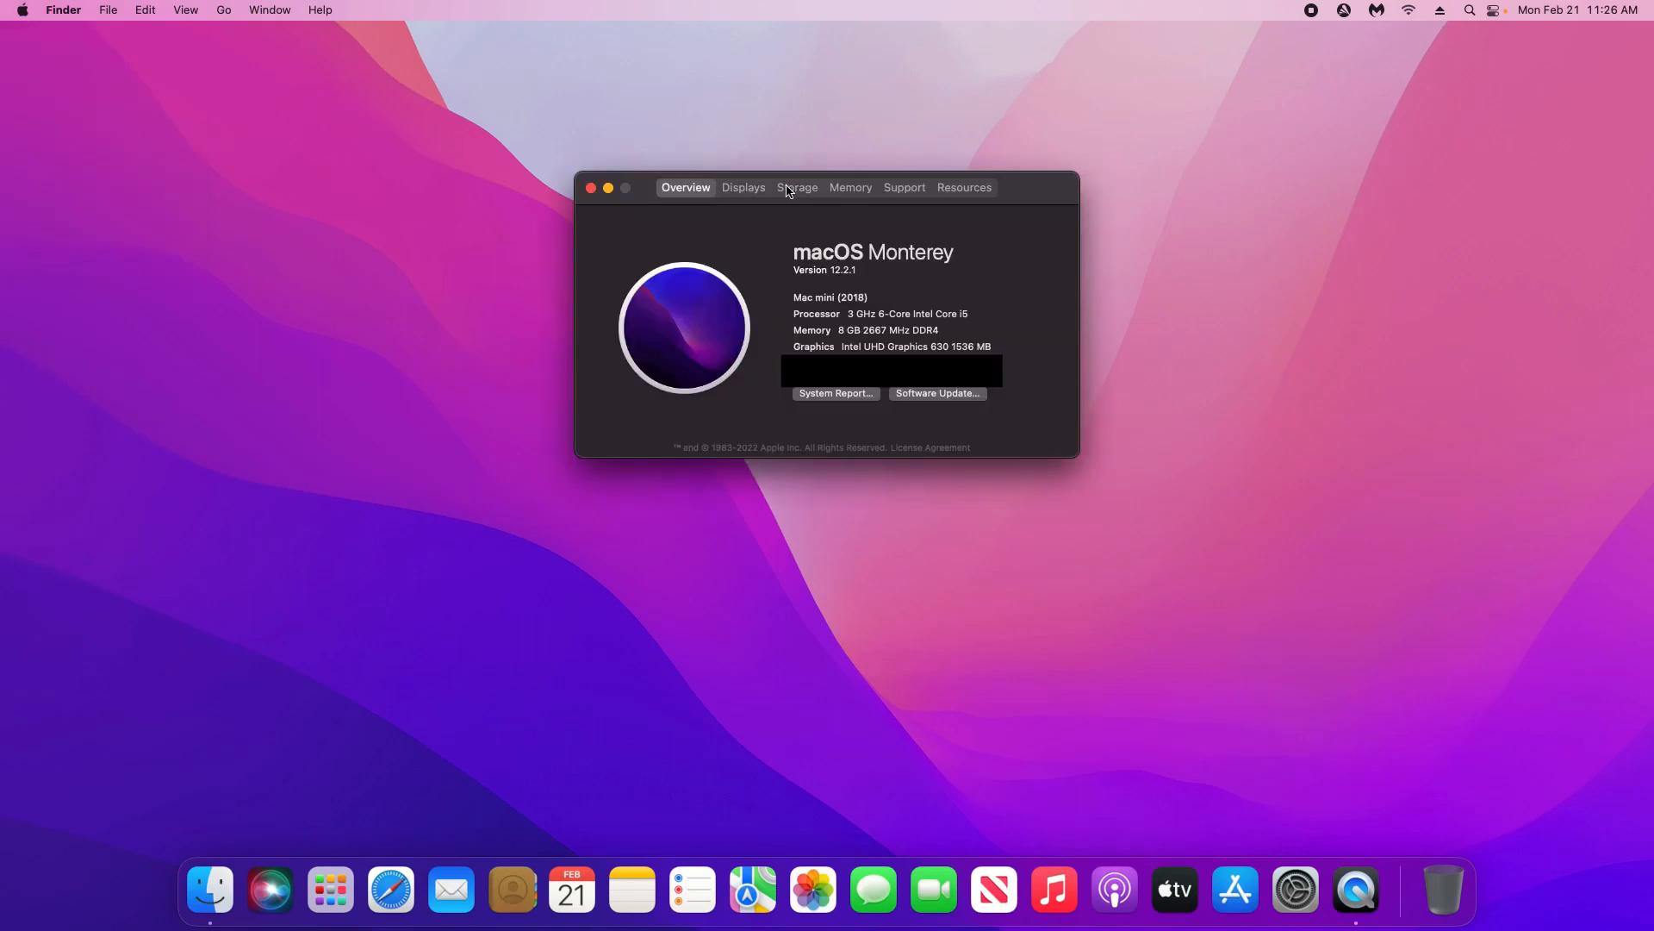
pyautogui.click(793, 189)
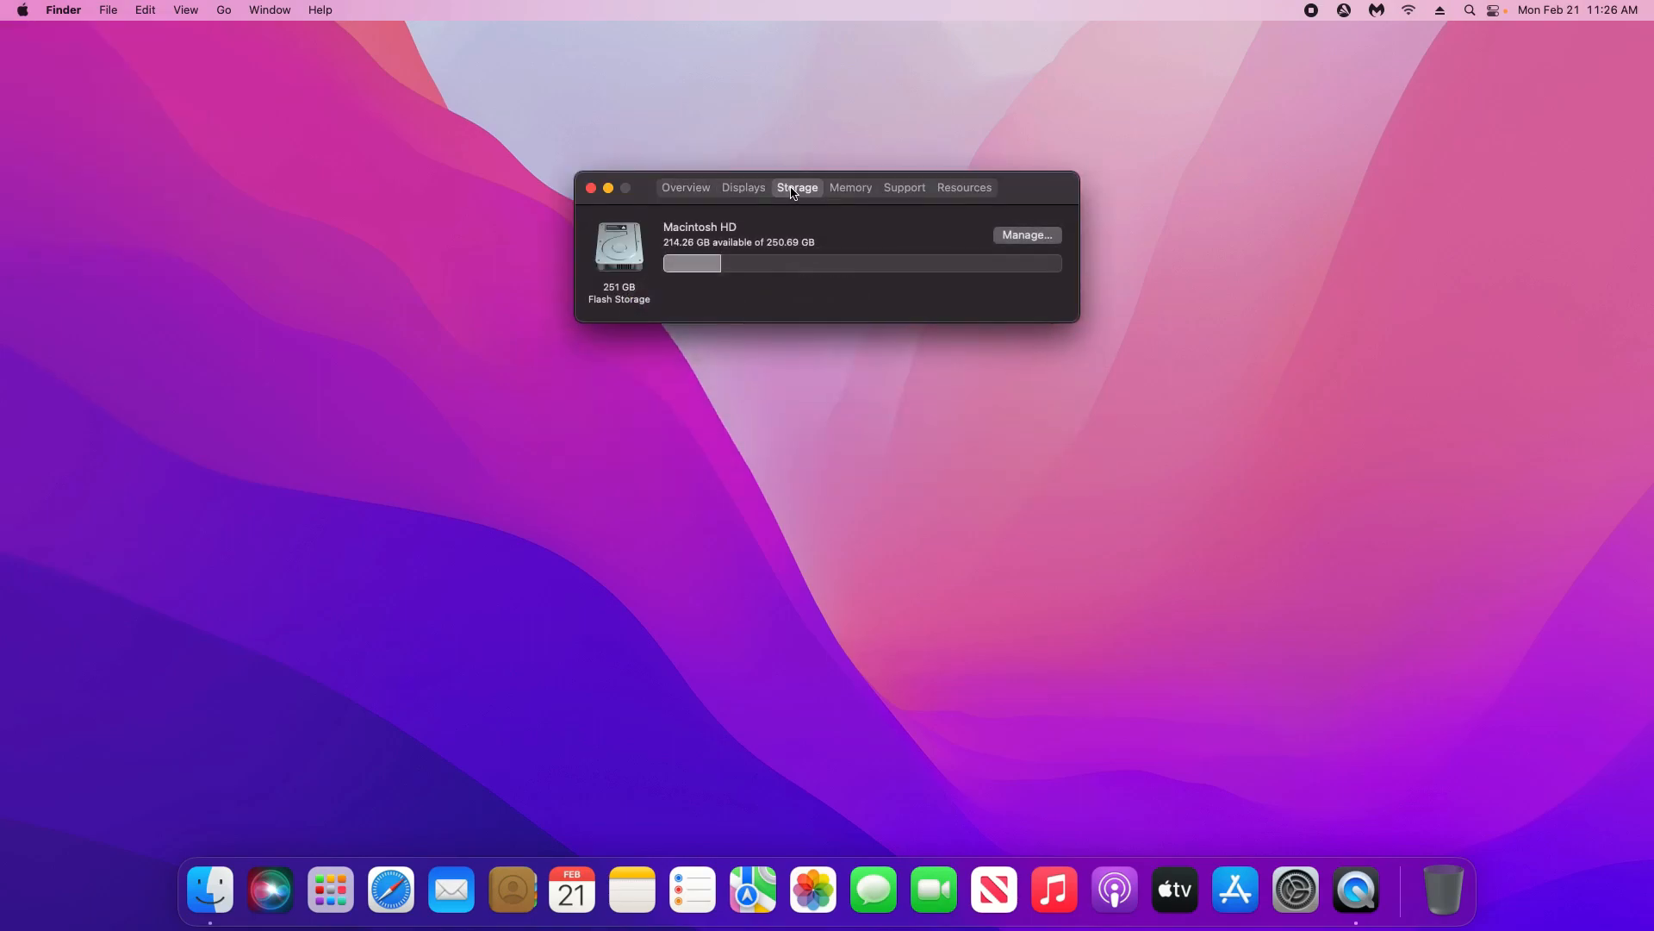
pyautogui.click(1025, 235)
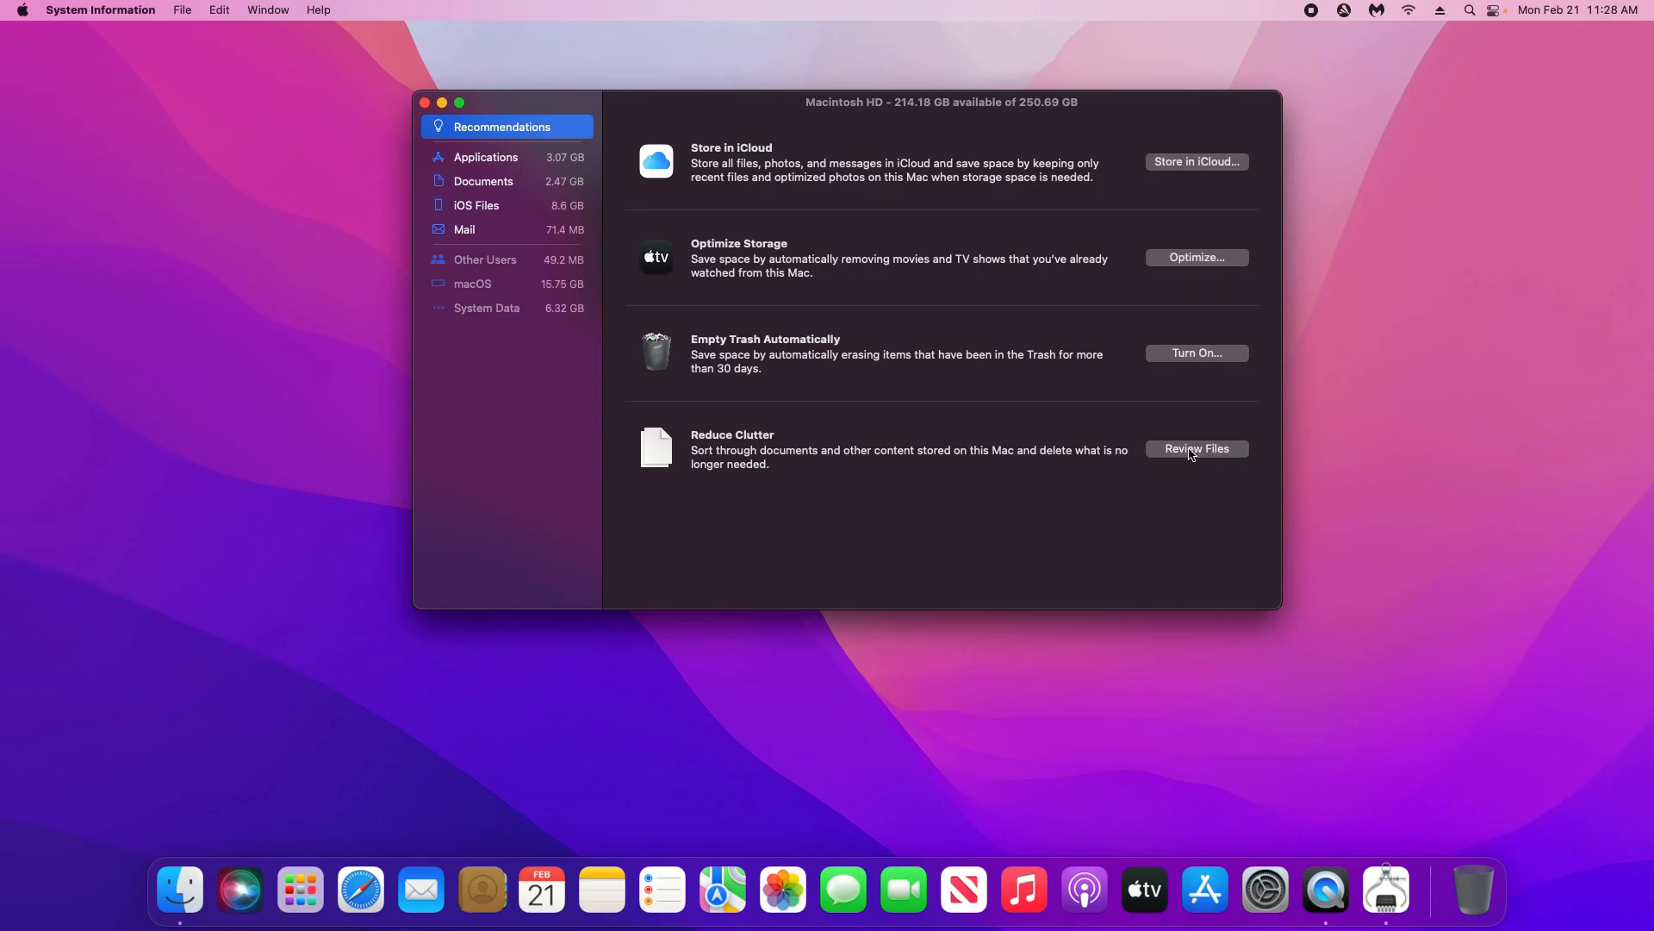
pyautogui.click(1191, 451)
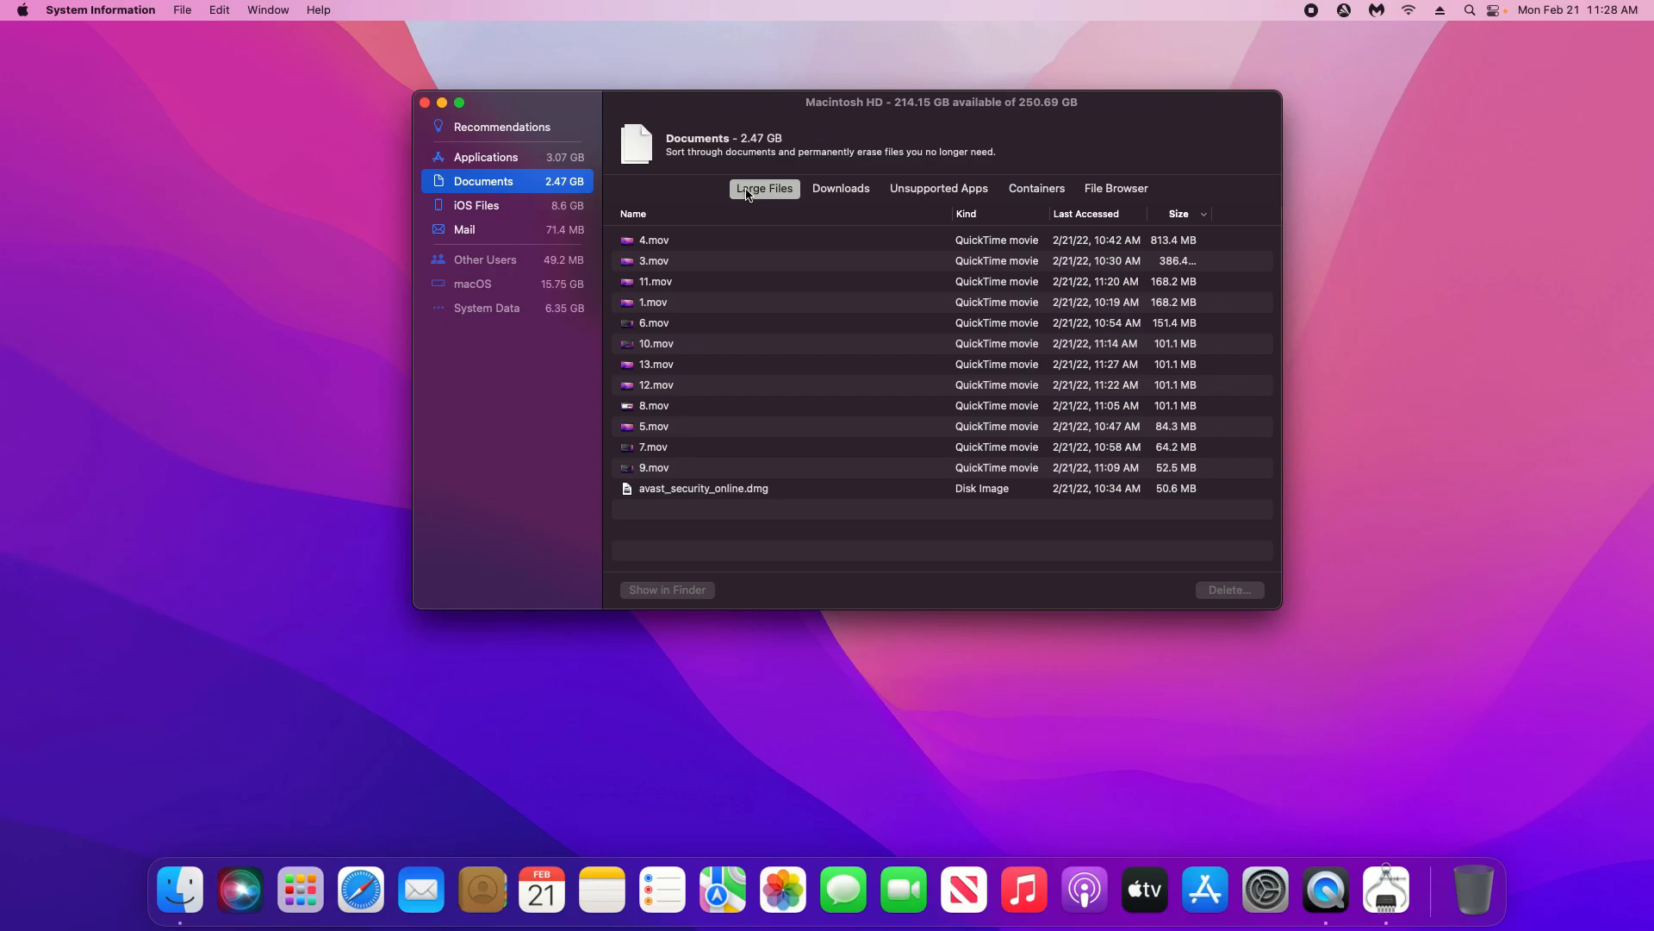
pyautogui.click(676, 284)
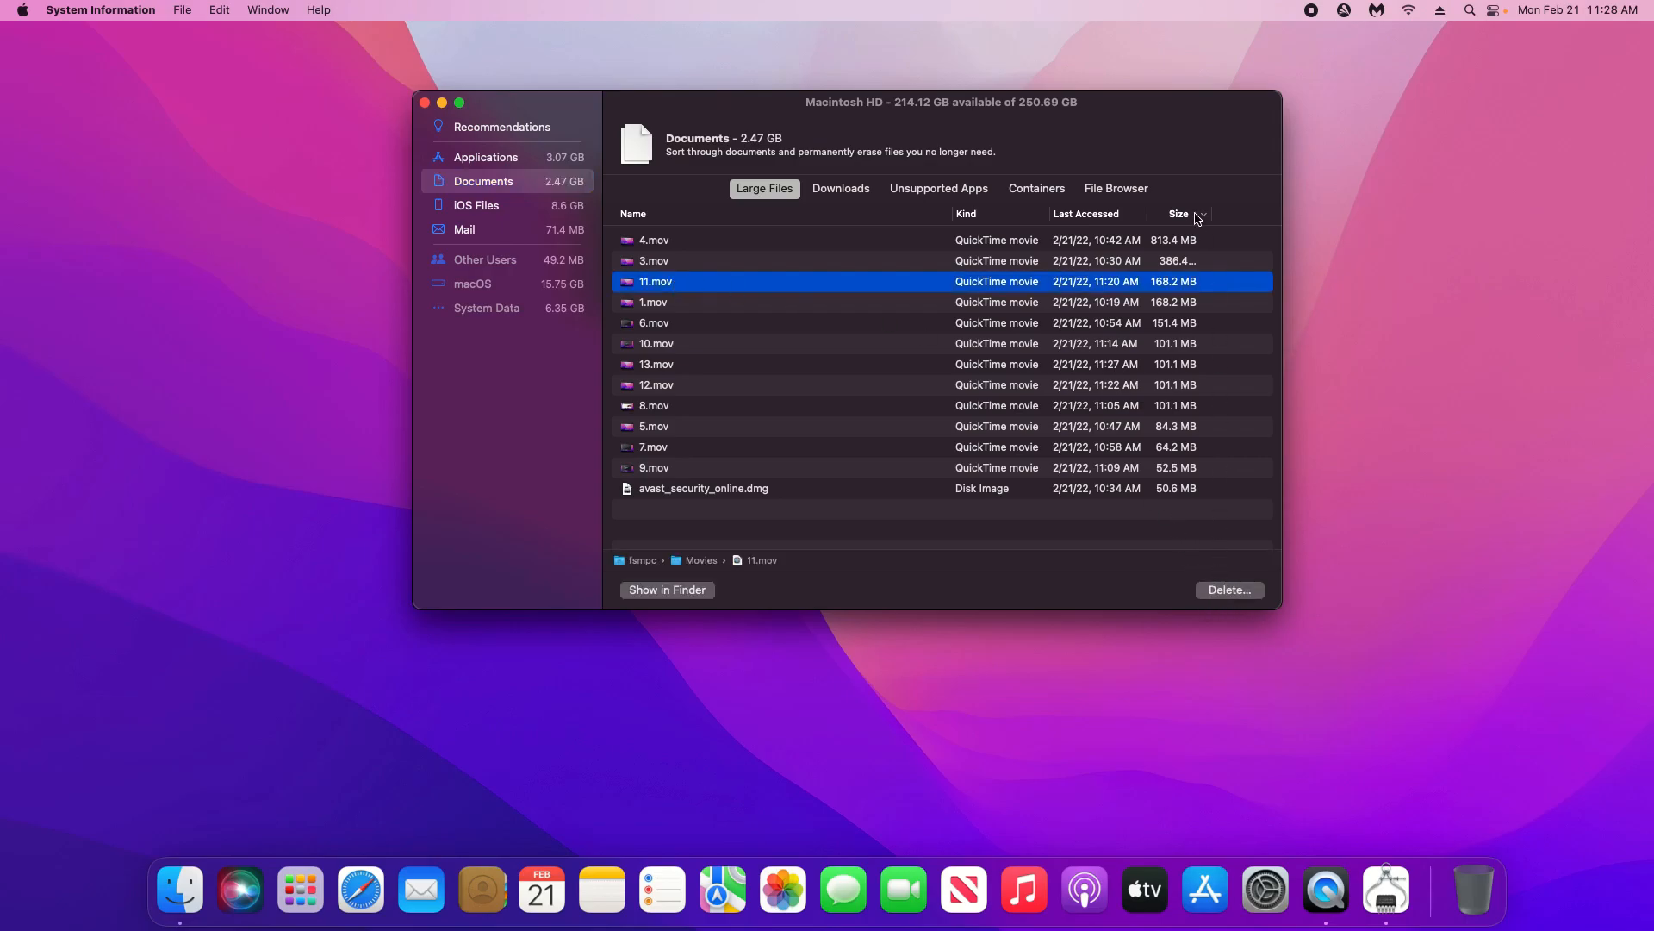
# Step: Browse the stored documents by folder and move the Apple image in Pictures to the Trash
pyautogui.click(1118, 191)
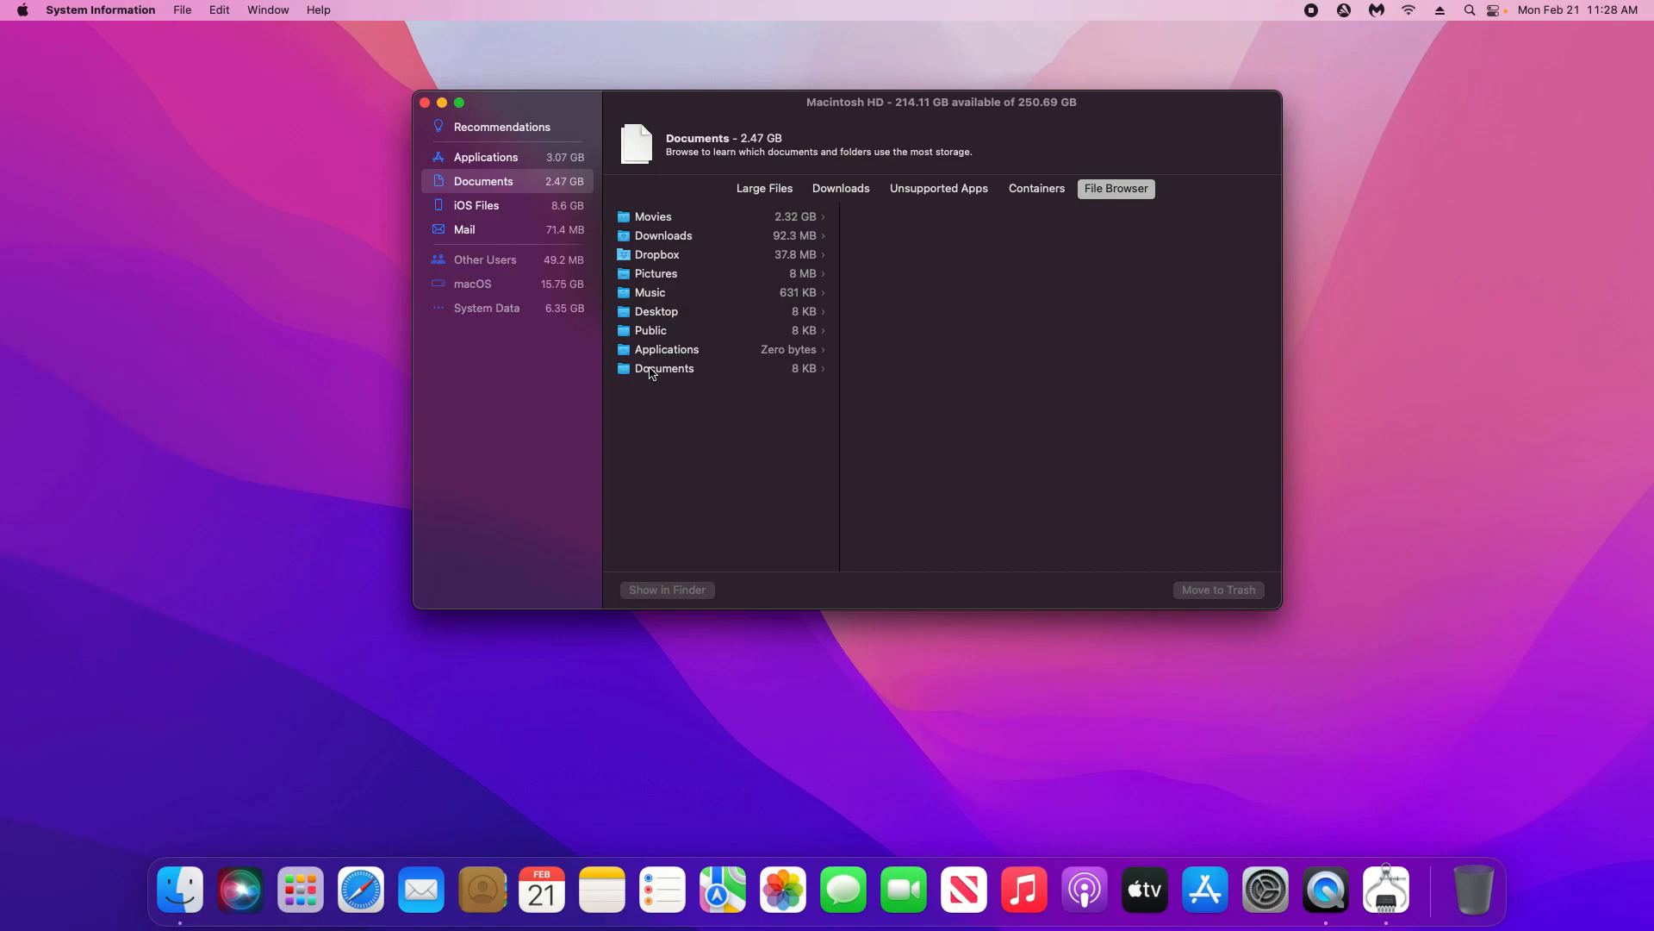
pyautogui.click(656, 274)
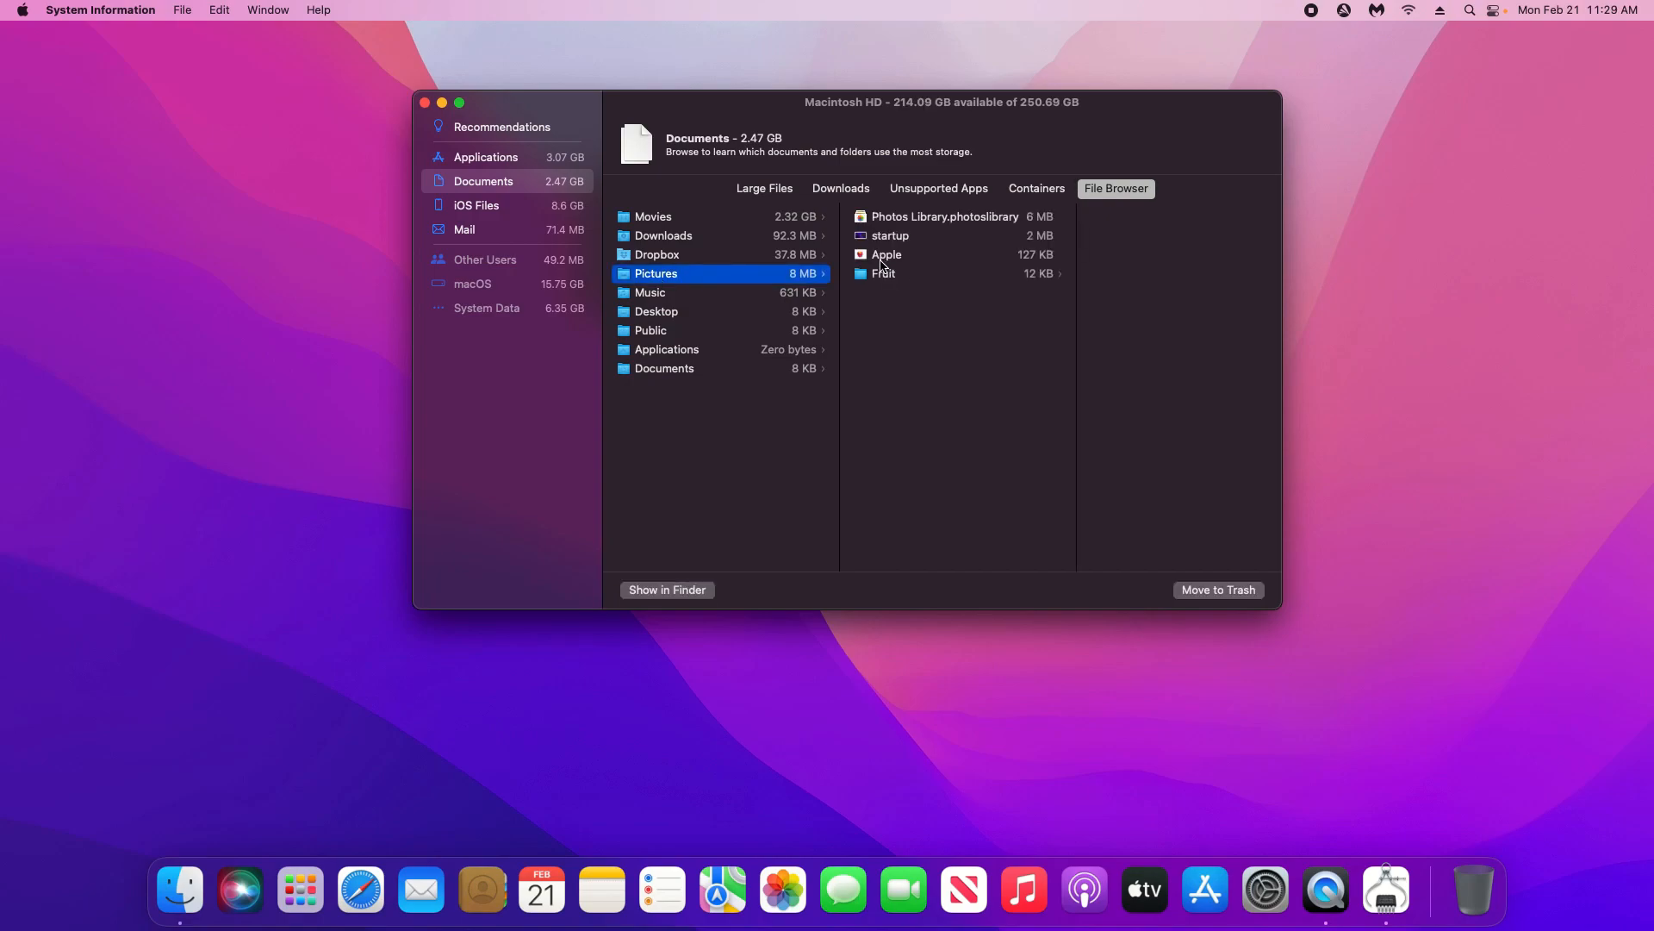
pyautogui.click(890, 263)
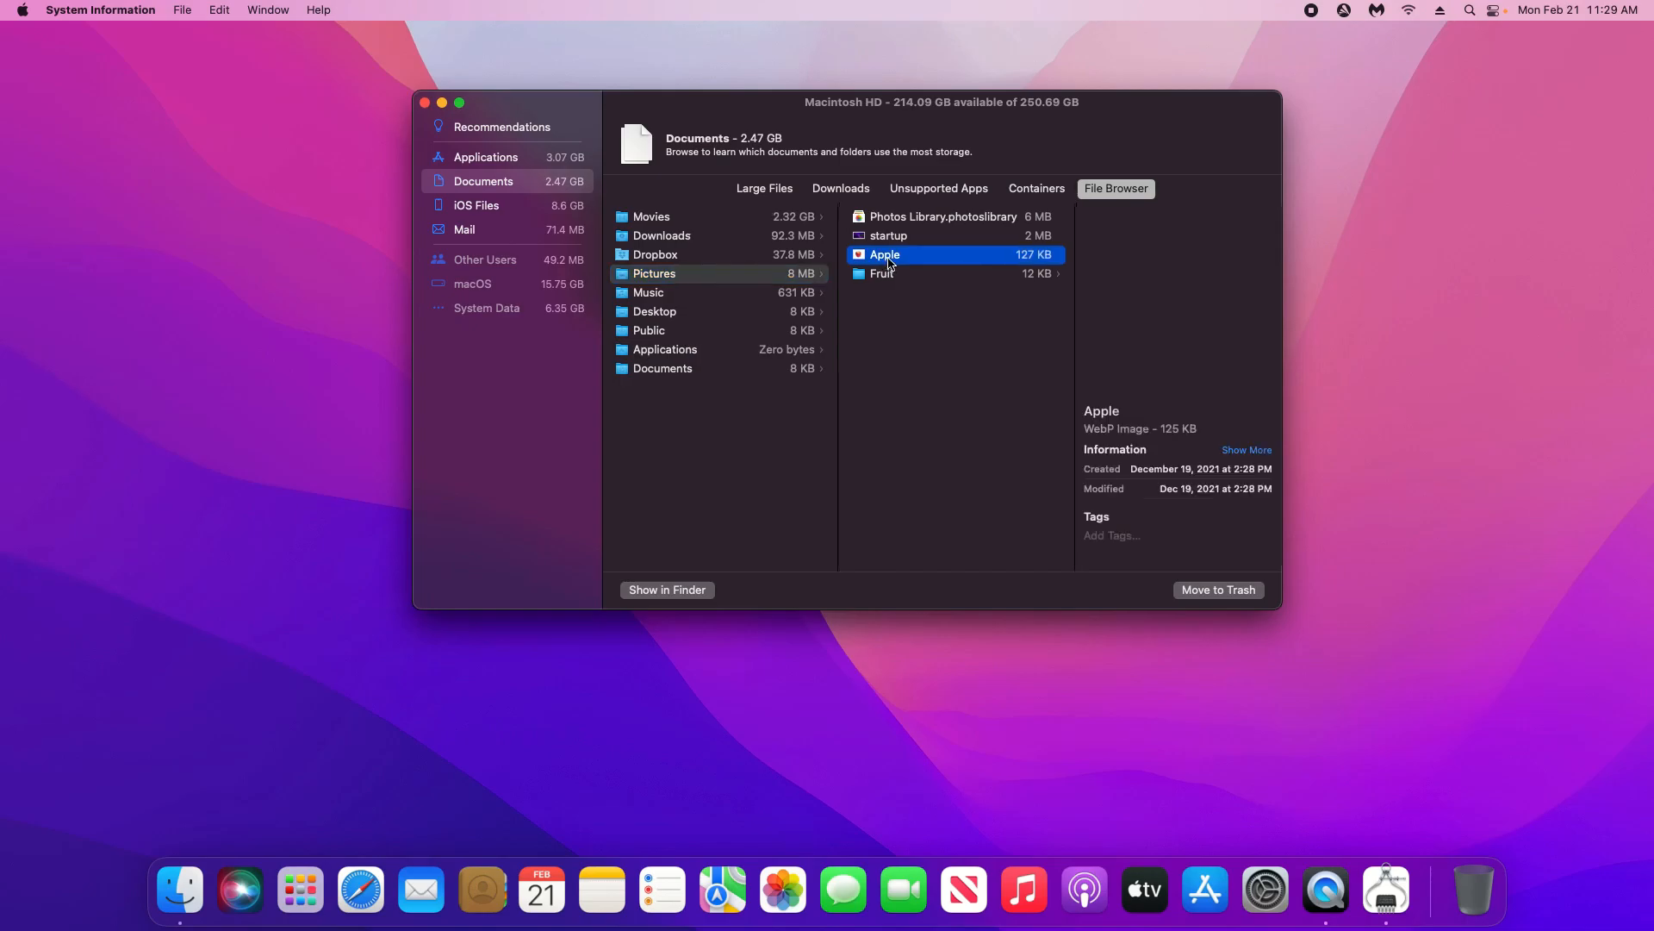
pyautogui.click(1209, 593)
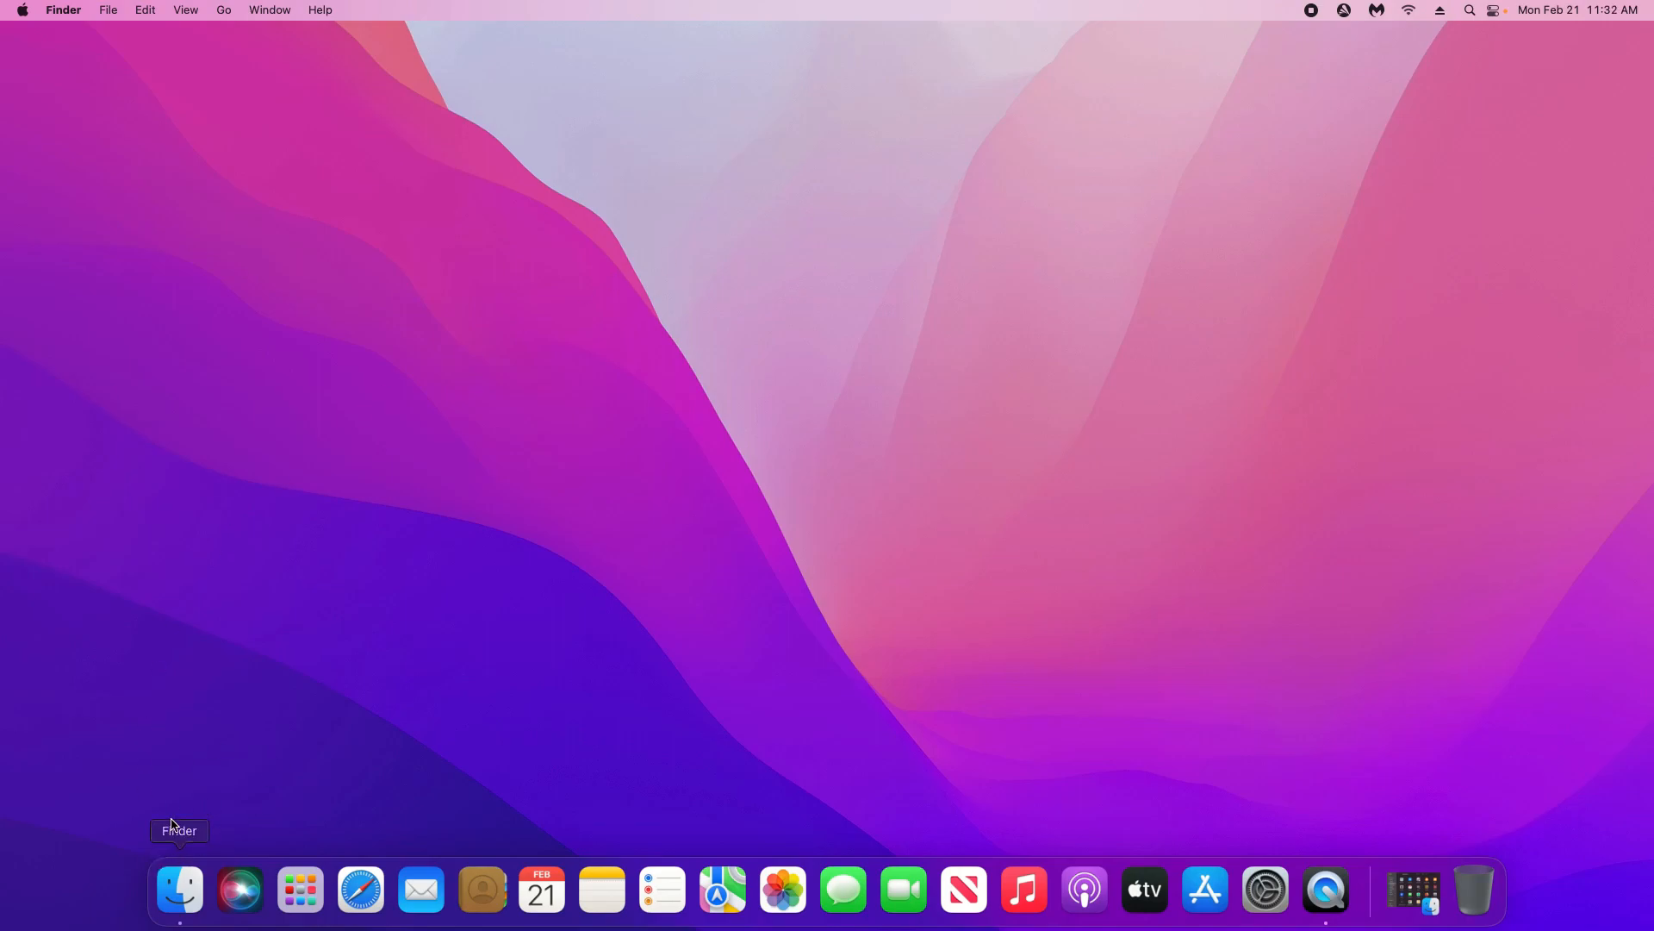
# Step: View the Applications folder in Finder, then open Avast Security, run its uninstaller and close the uninstaller's survey
pyautogui.click(167, 895)
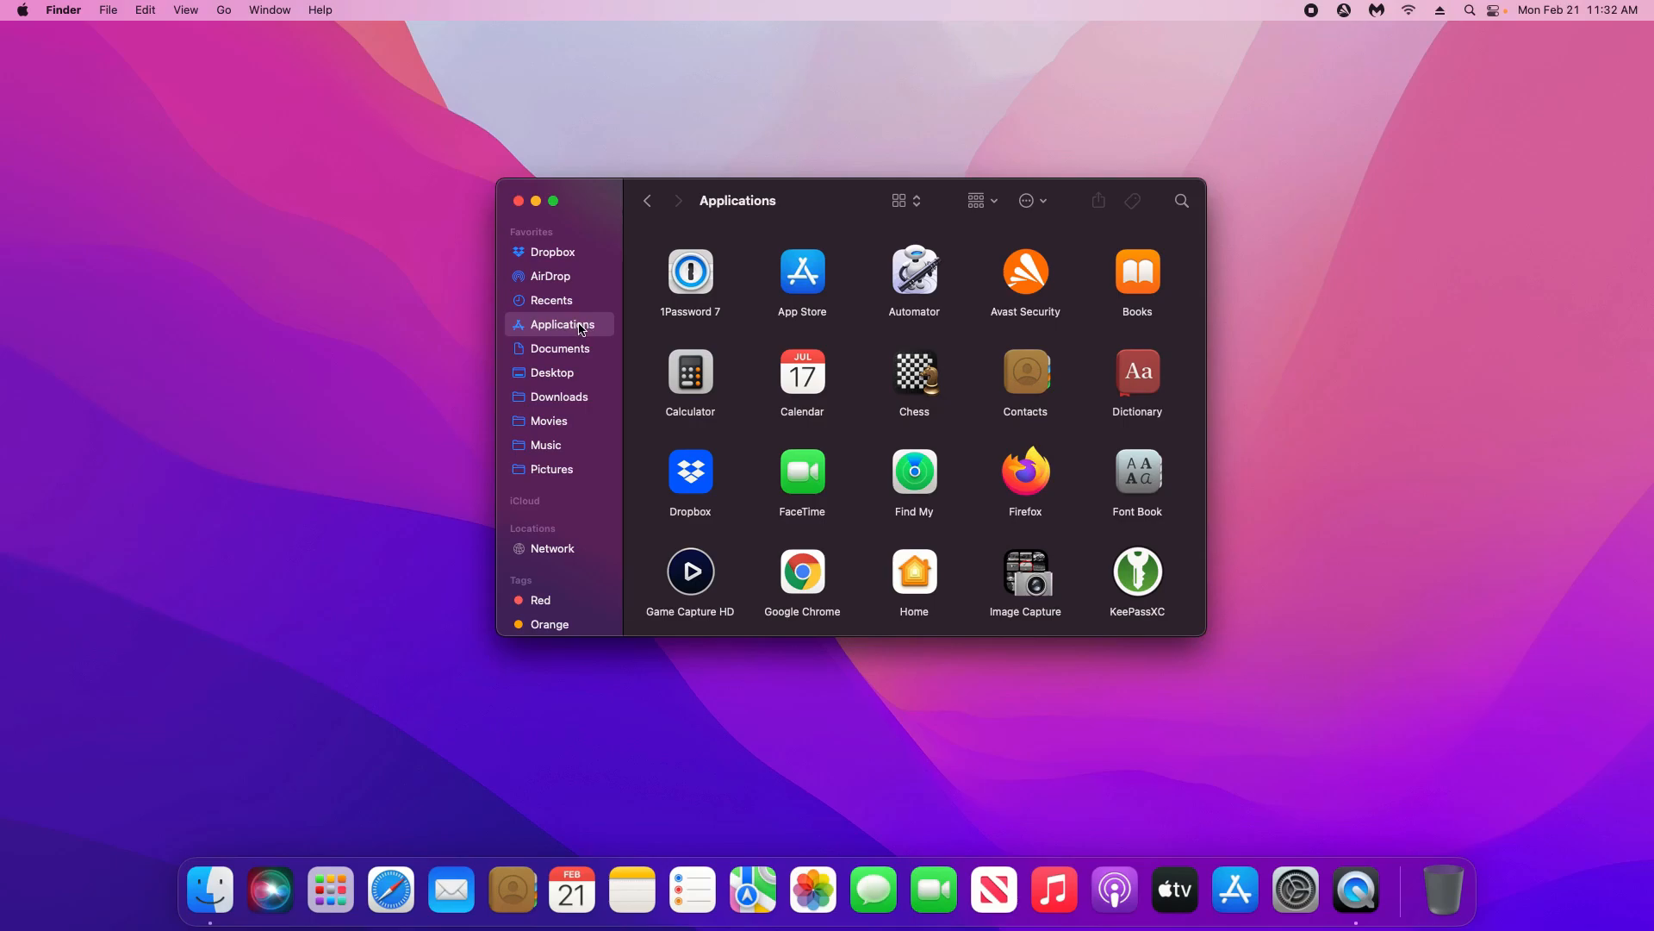
pyautogui.click(1347, 13)
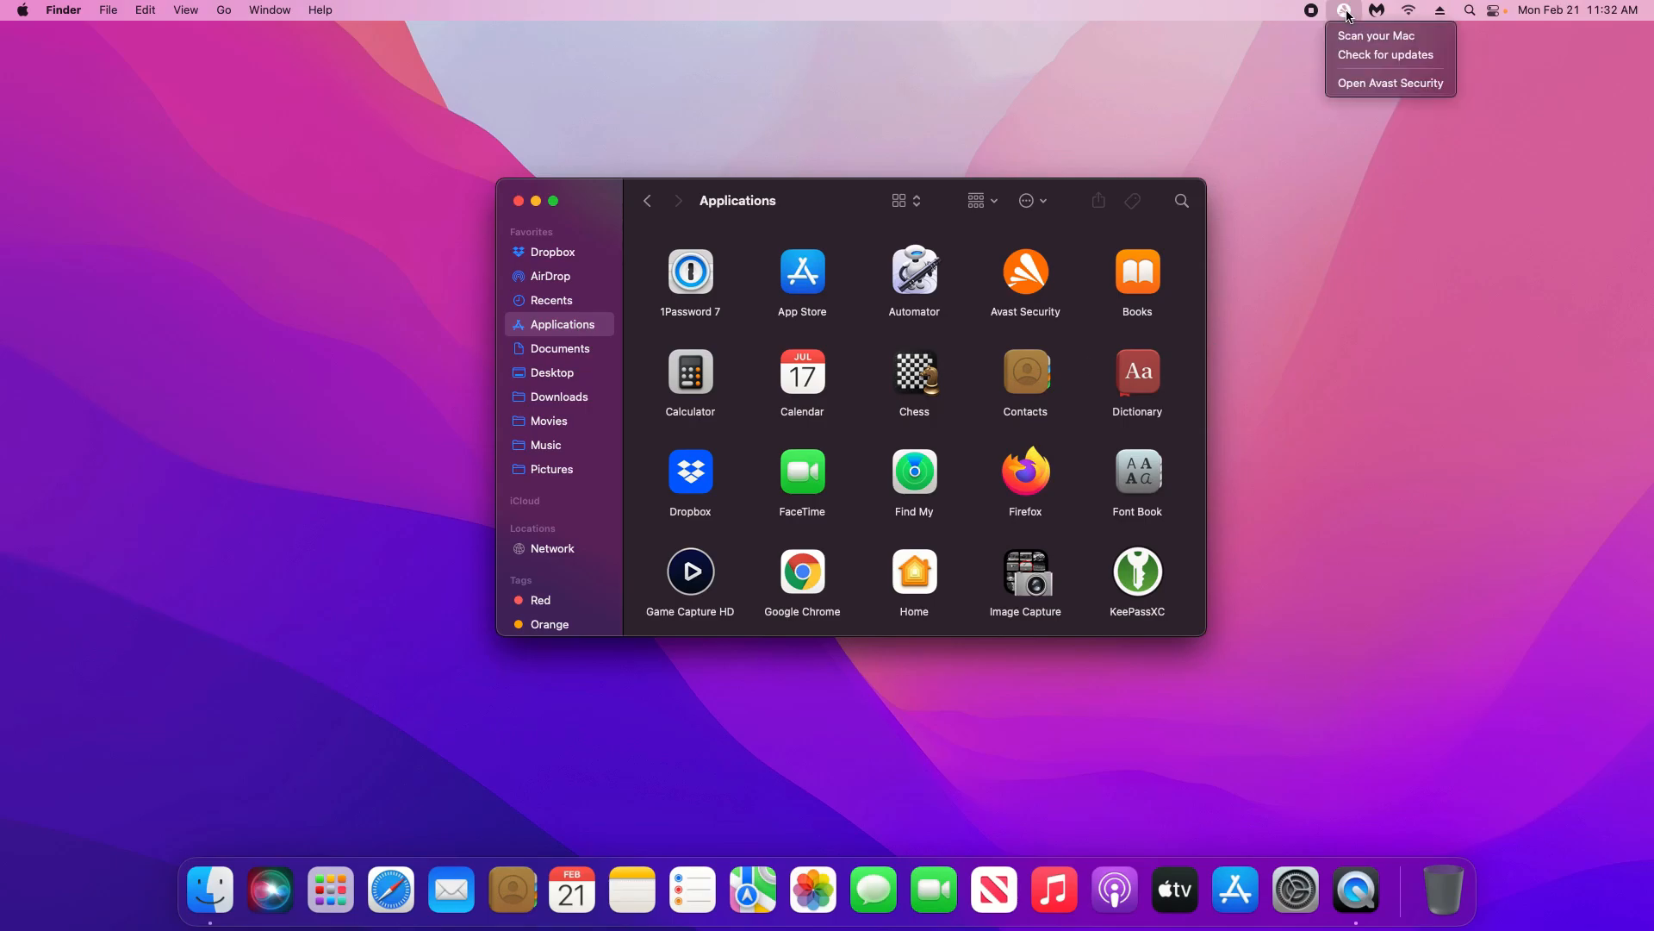
pyautogui.click(1359, 86)
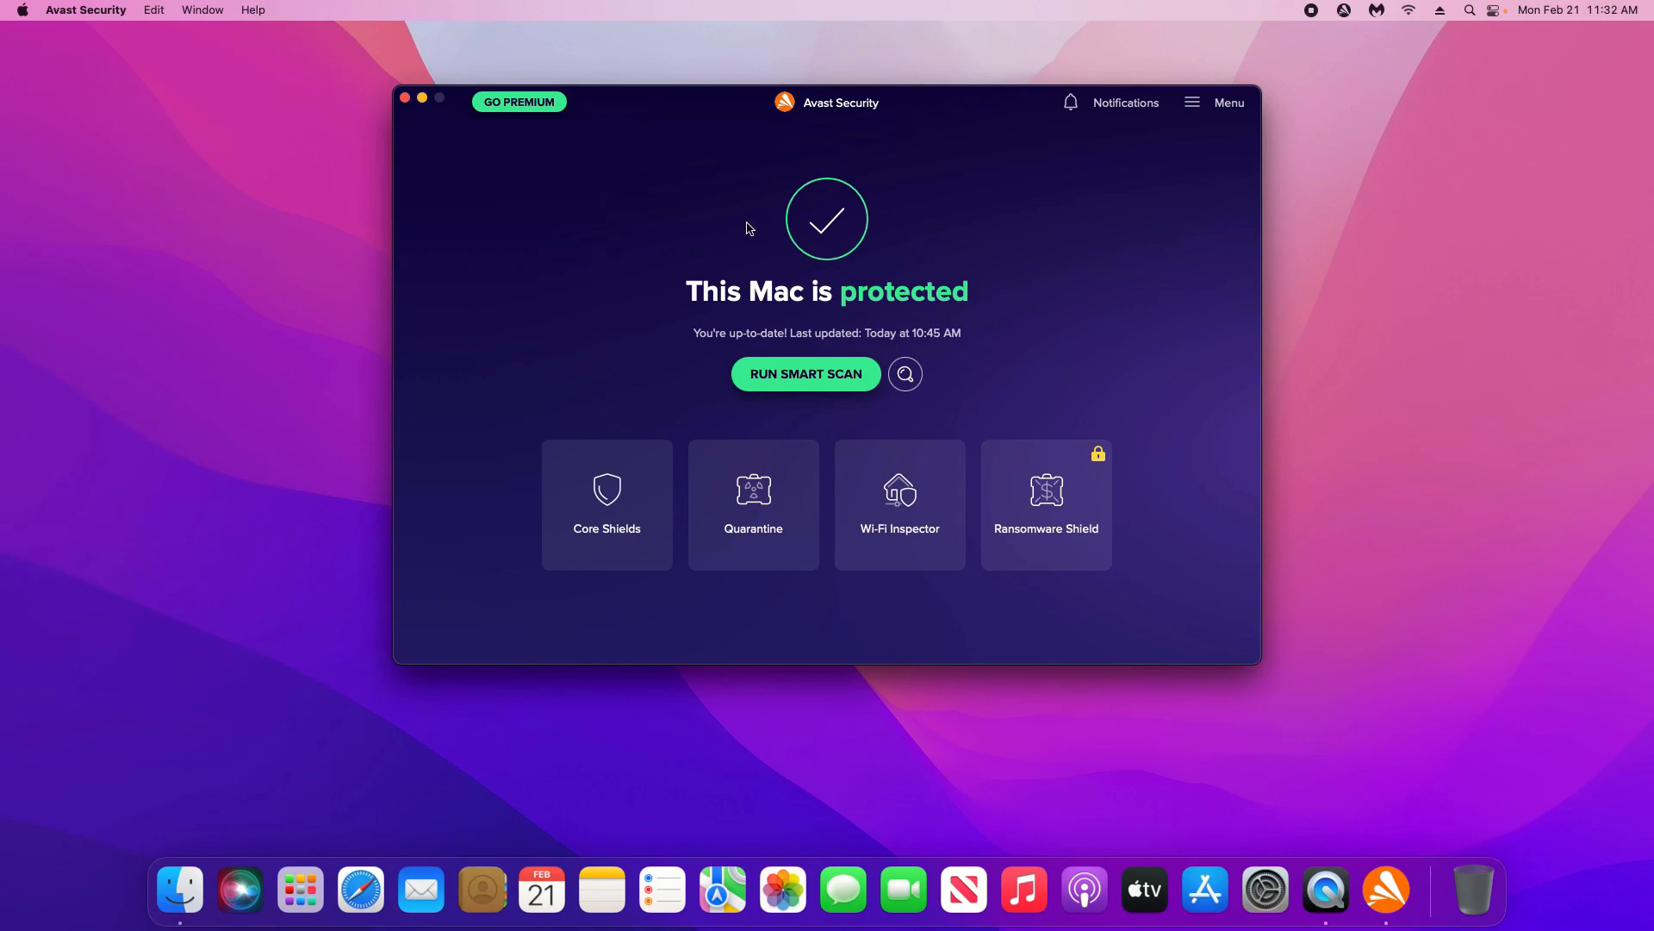
pyautogui.click(85, 10)
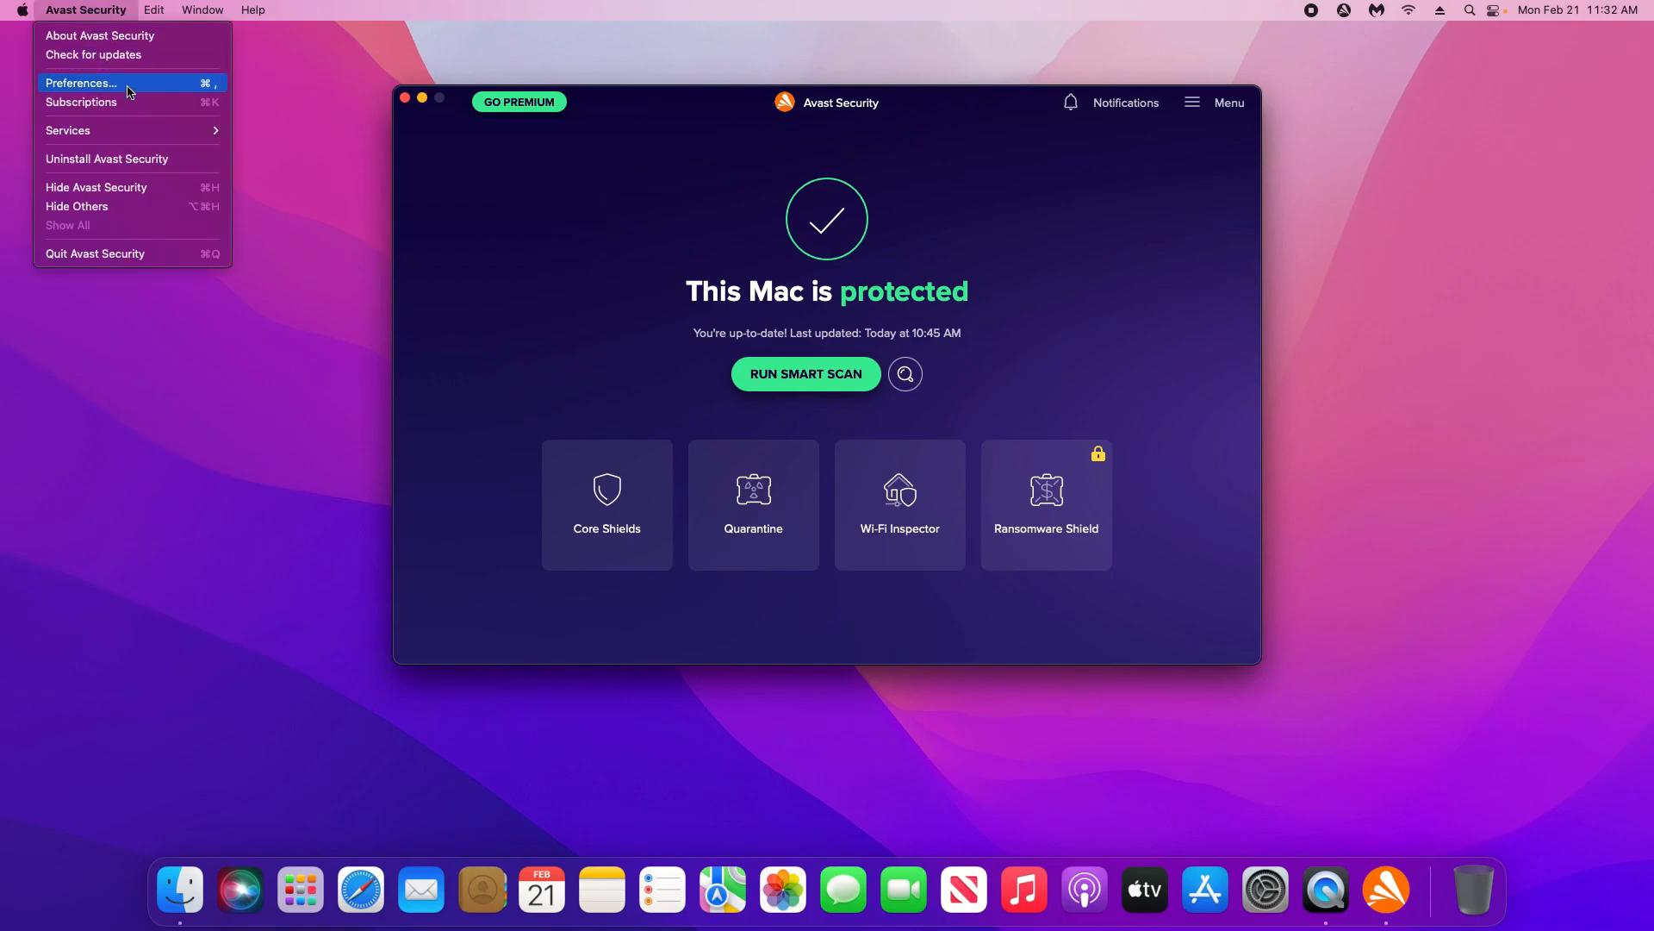
pyautogui.click(119, 160)
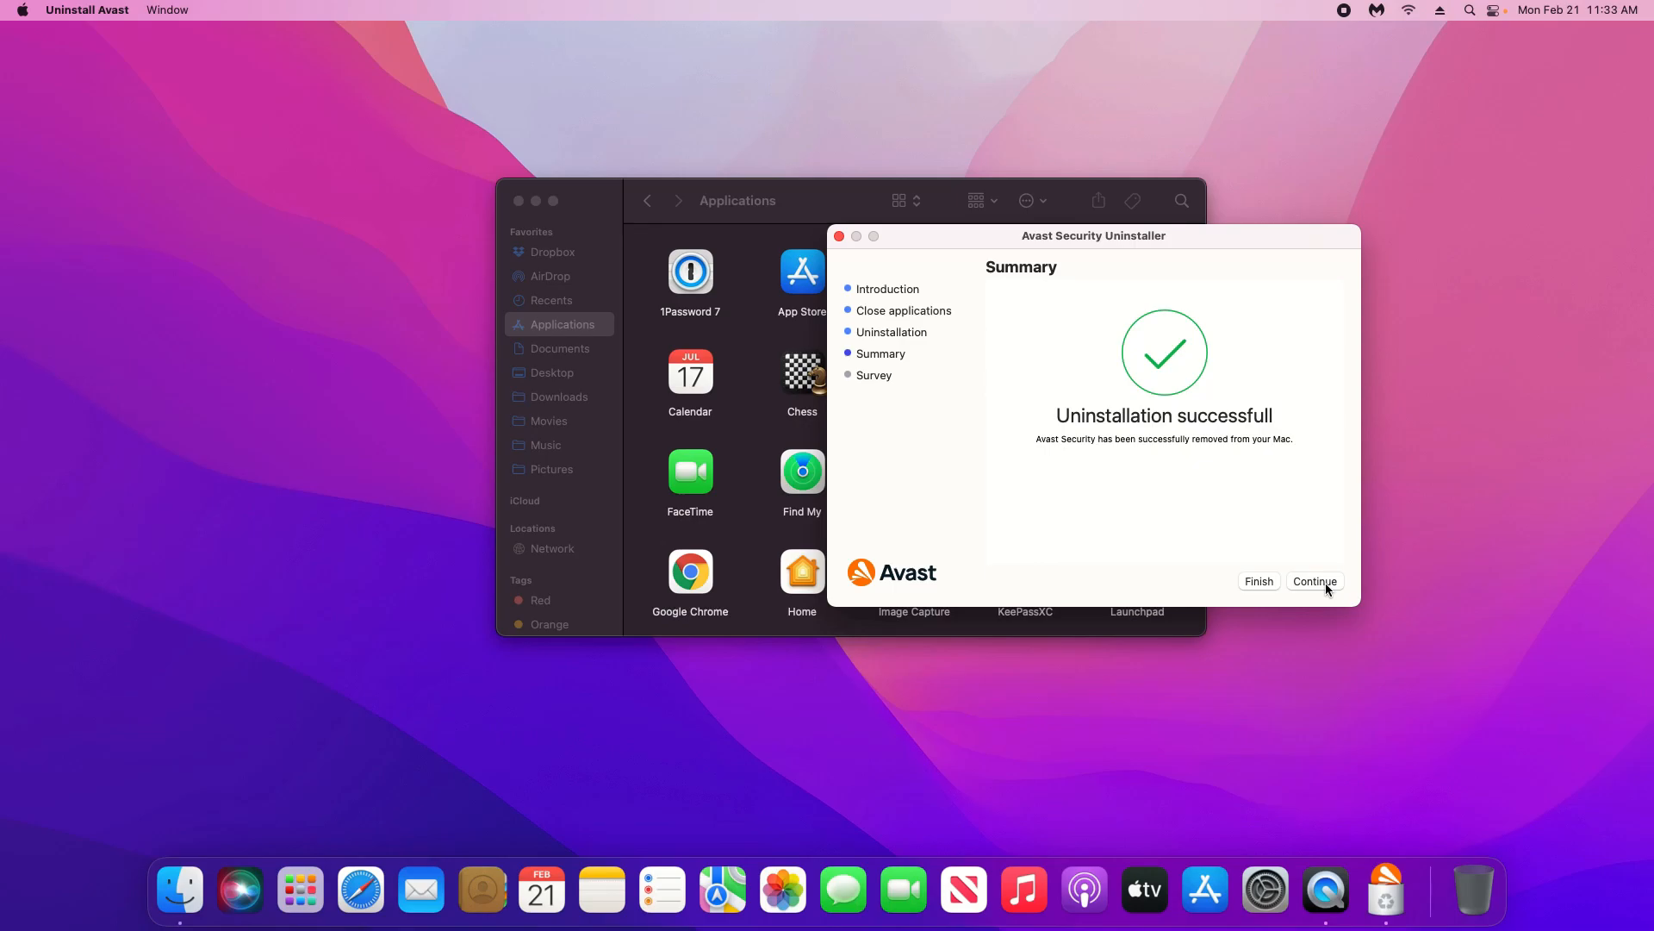
pyautogui.click(1325, 582)
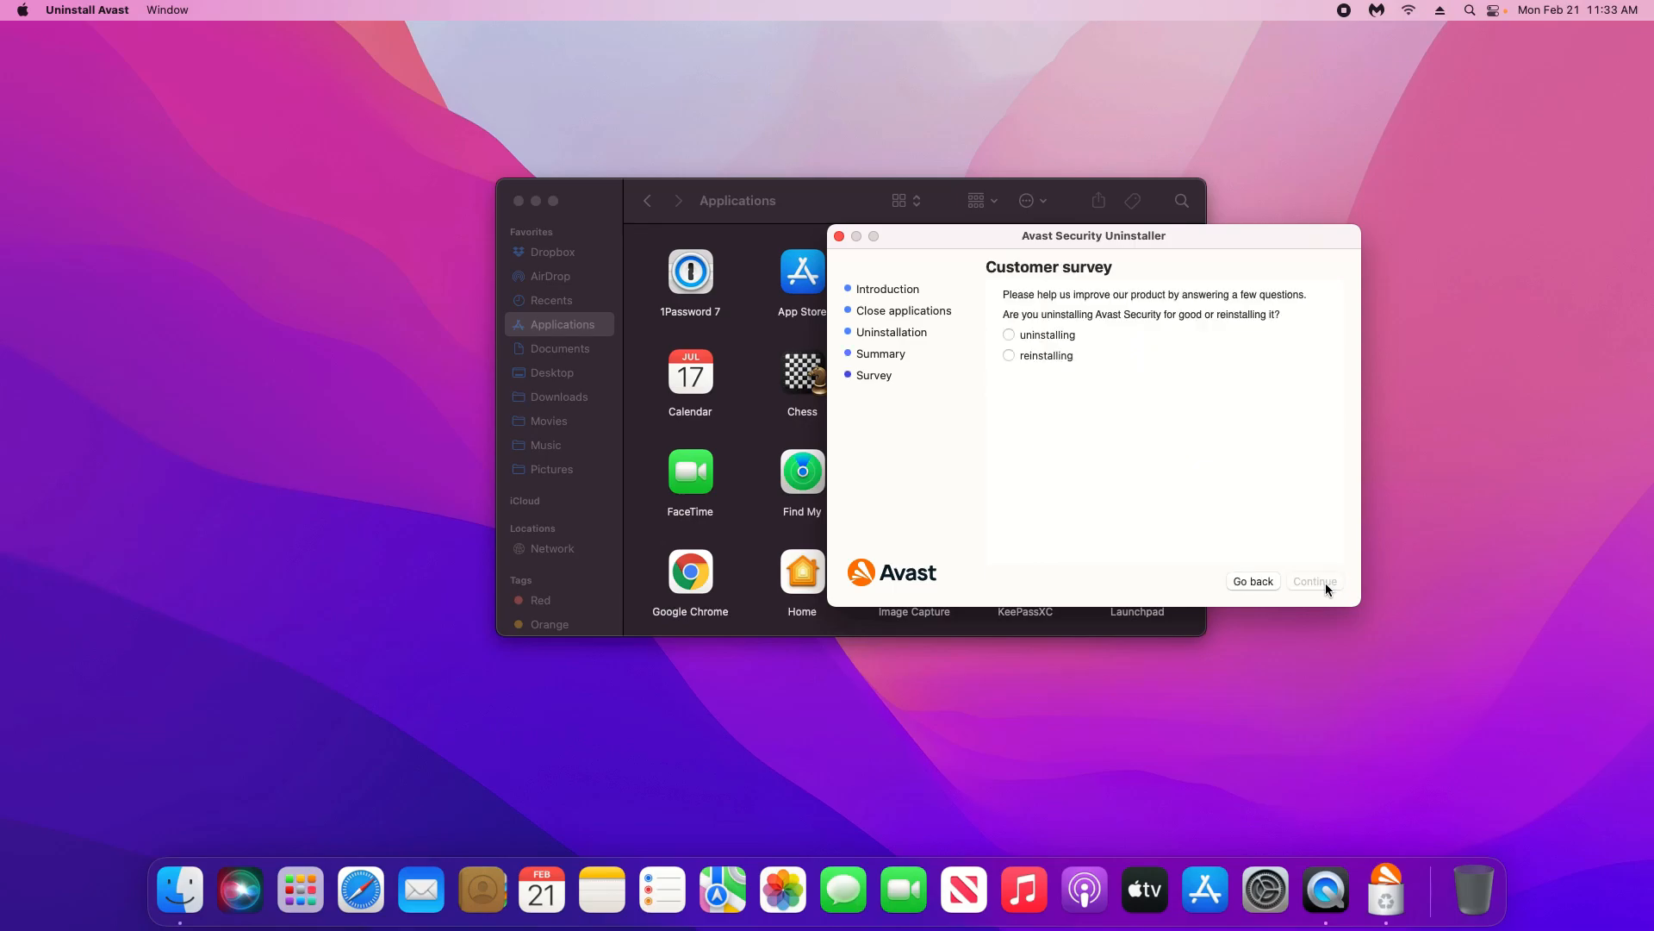
pyautogui.click(1326, 582)
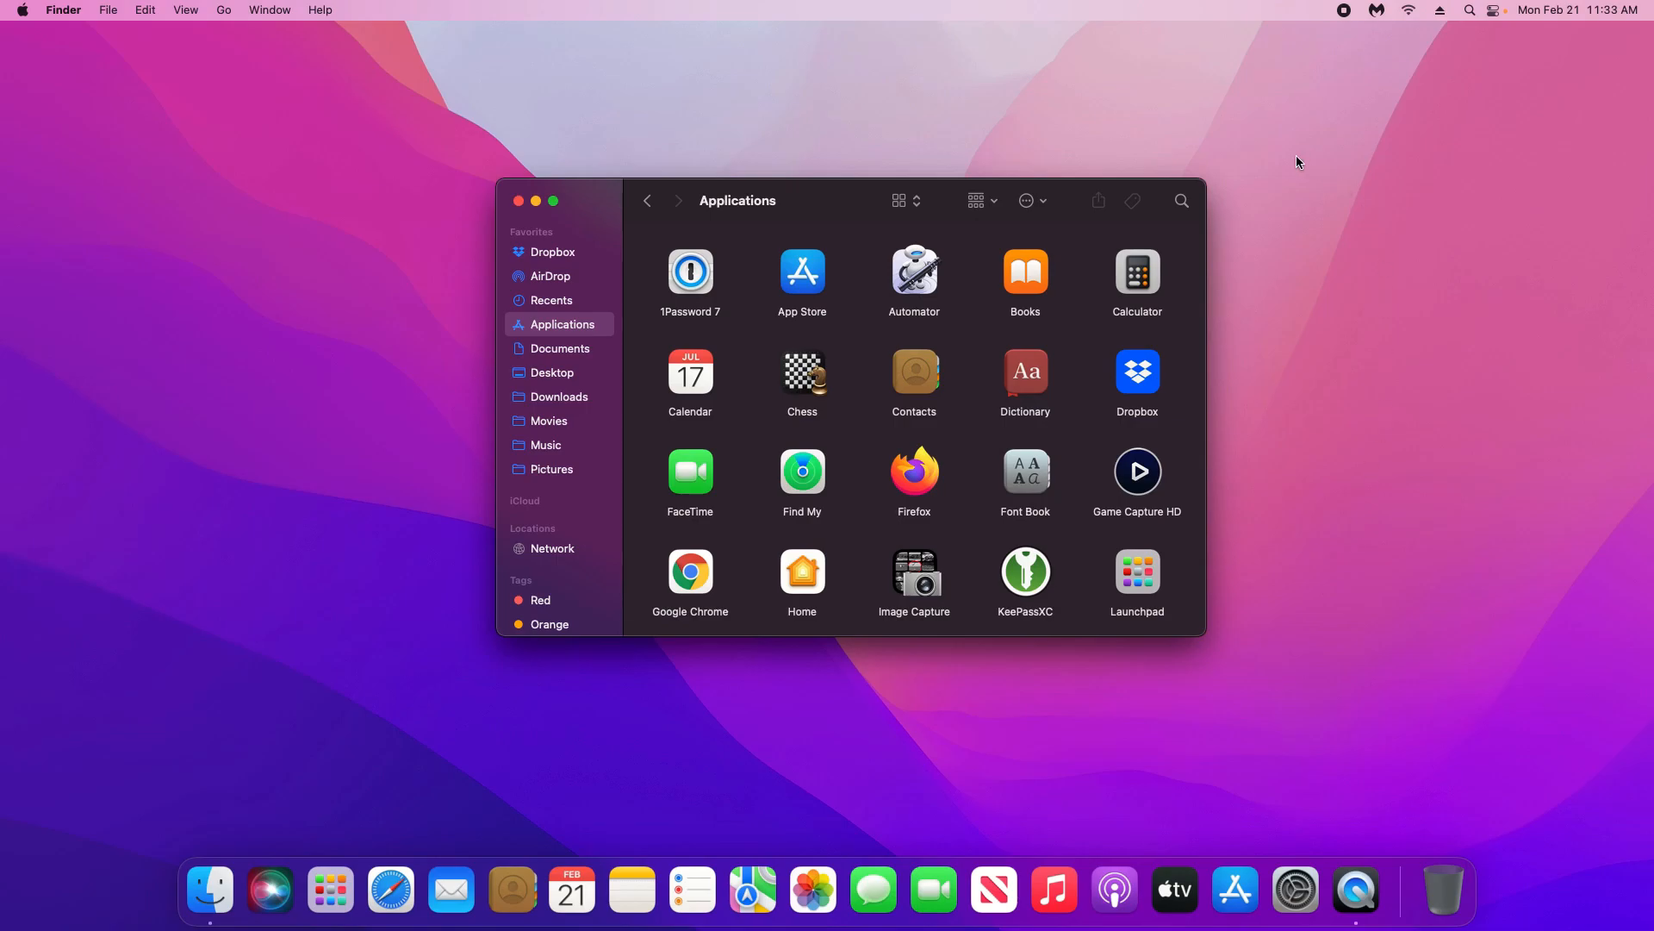
# Step: Search this Mac for "malwarebytes" in Finder
pyautogui.click(1182, 202)
pyautogui.write('malwarebytes')
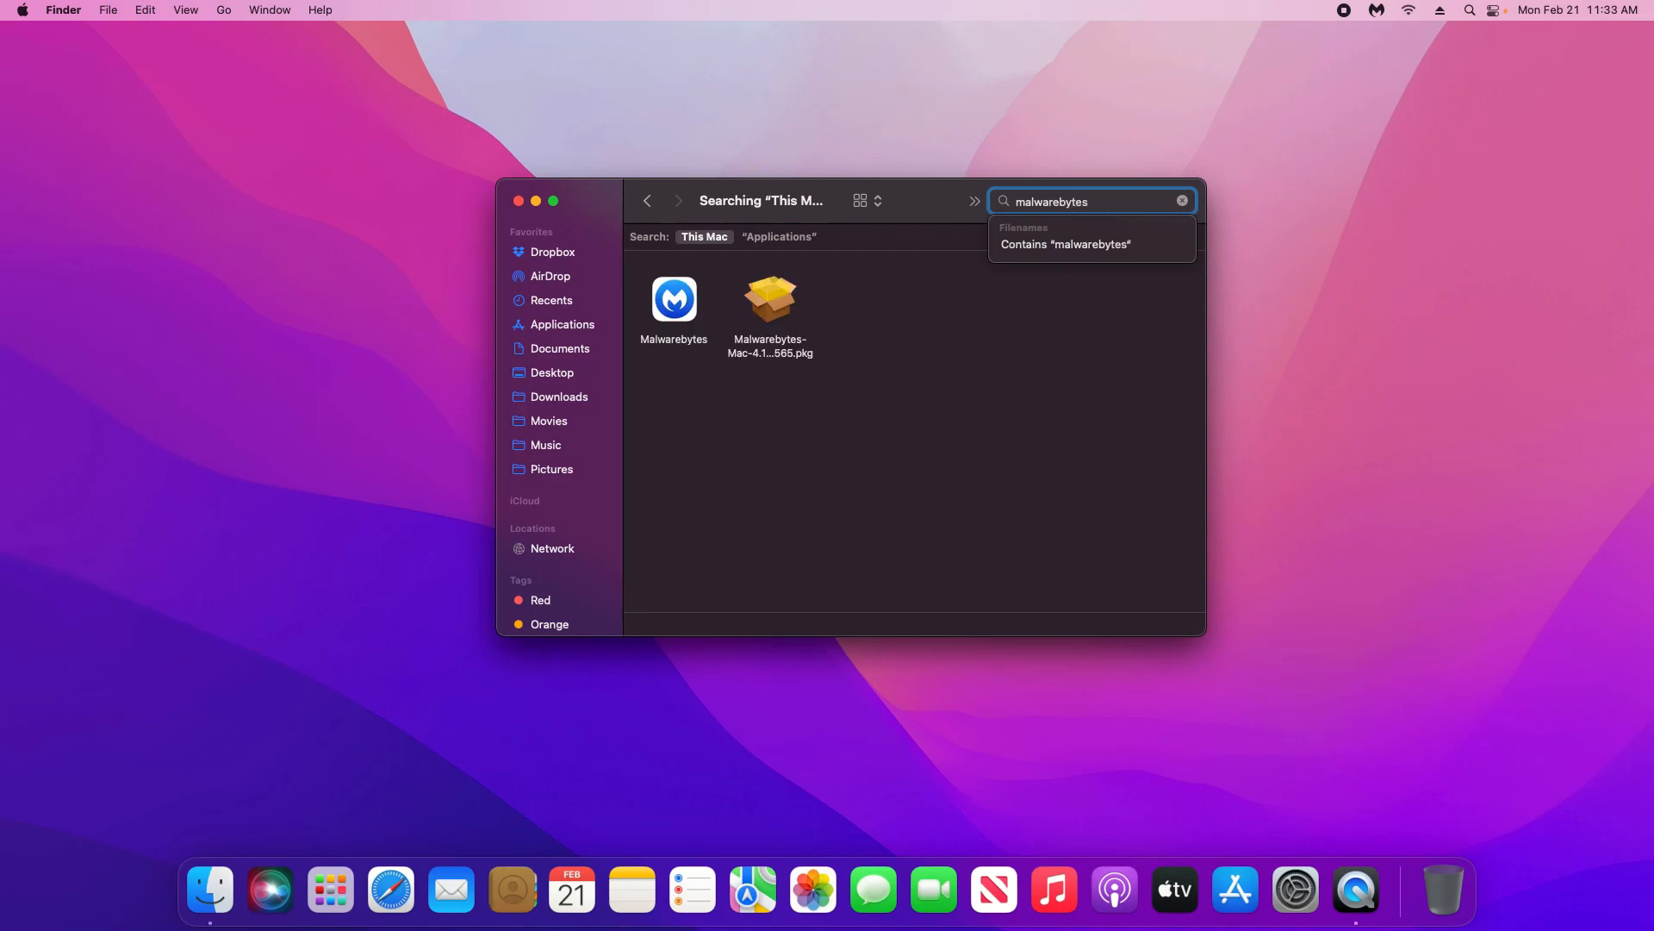
pyautogui.press('Return')
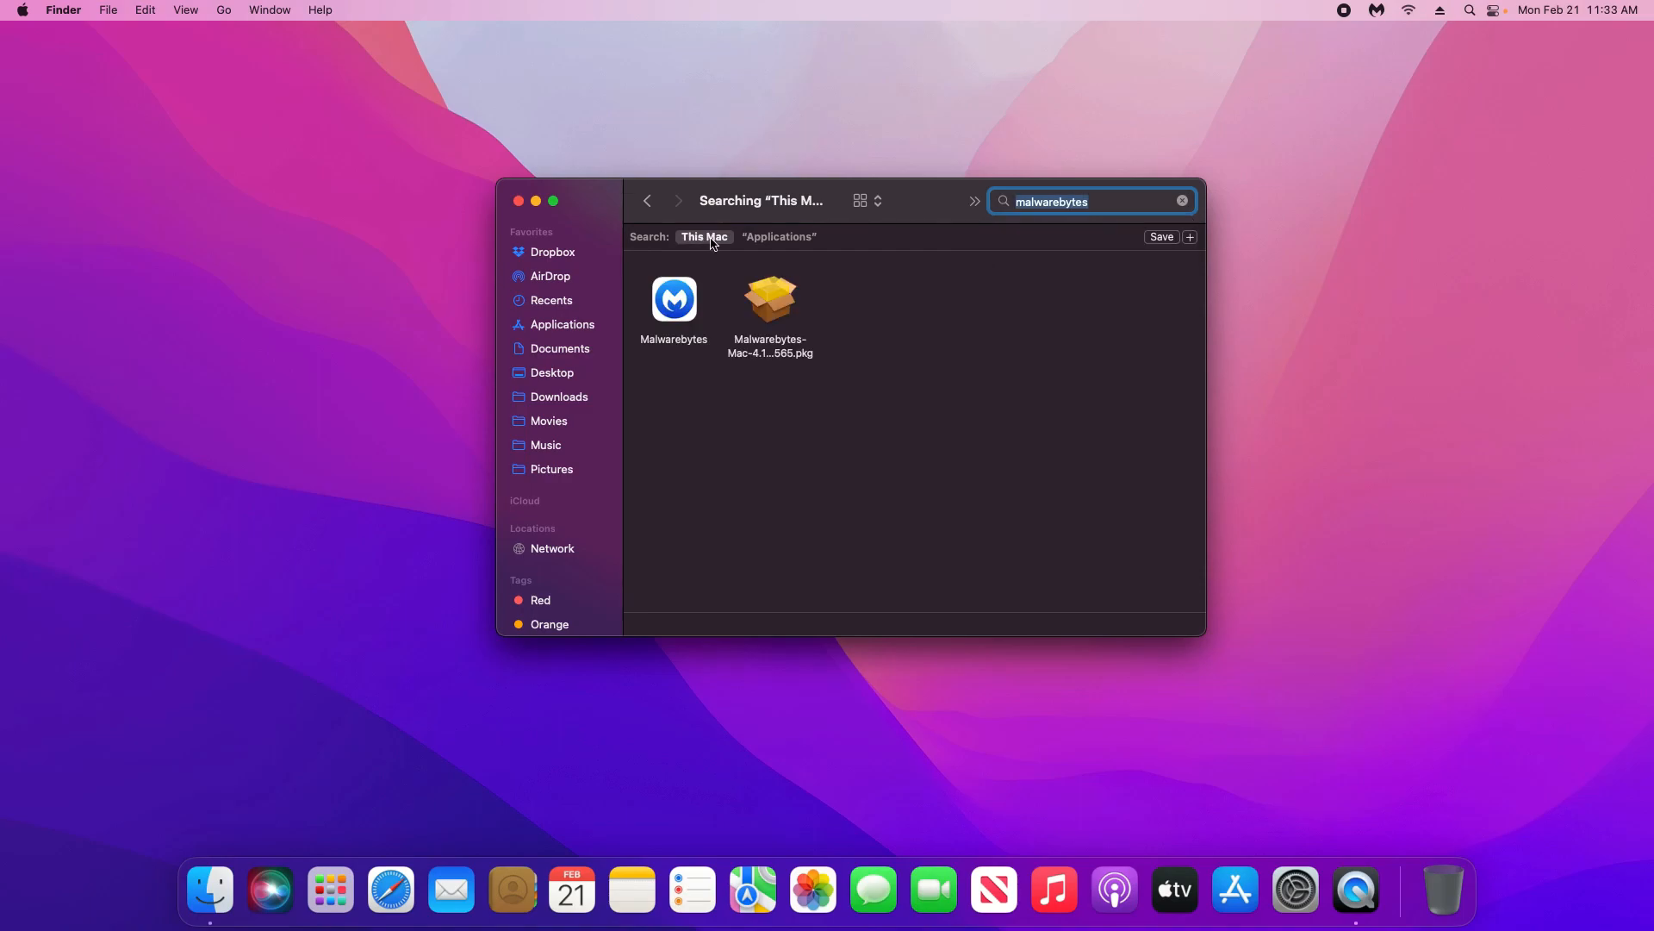
# Step: Refine the search with the criteria name matches "malwarebytes" and system files are included
pyautogui.click(1190, 237)
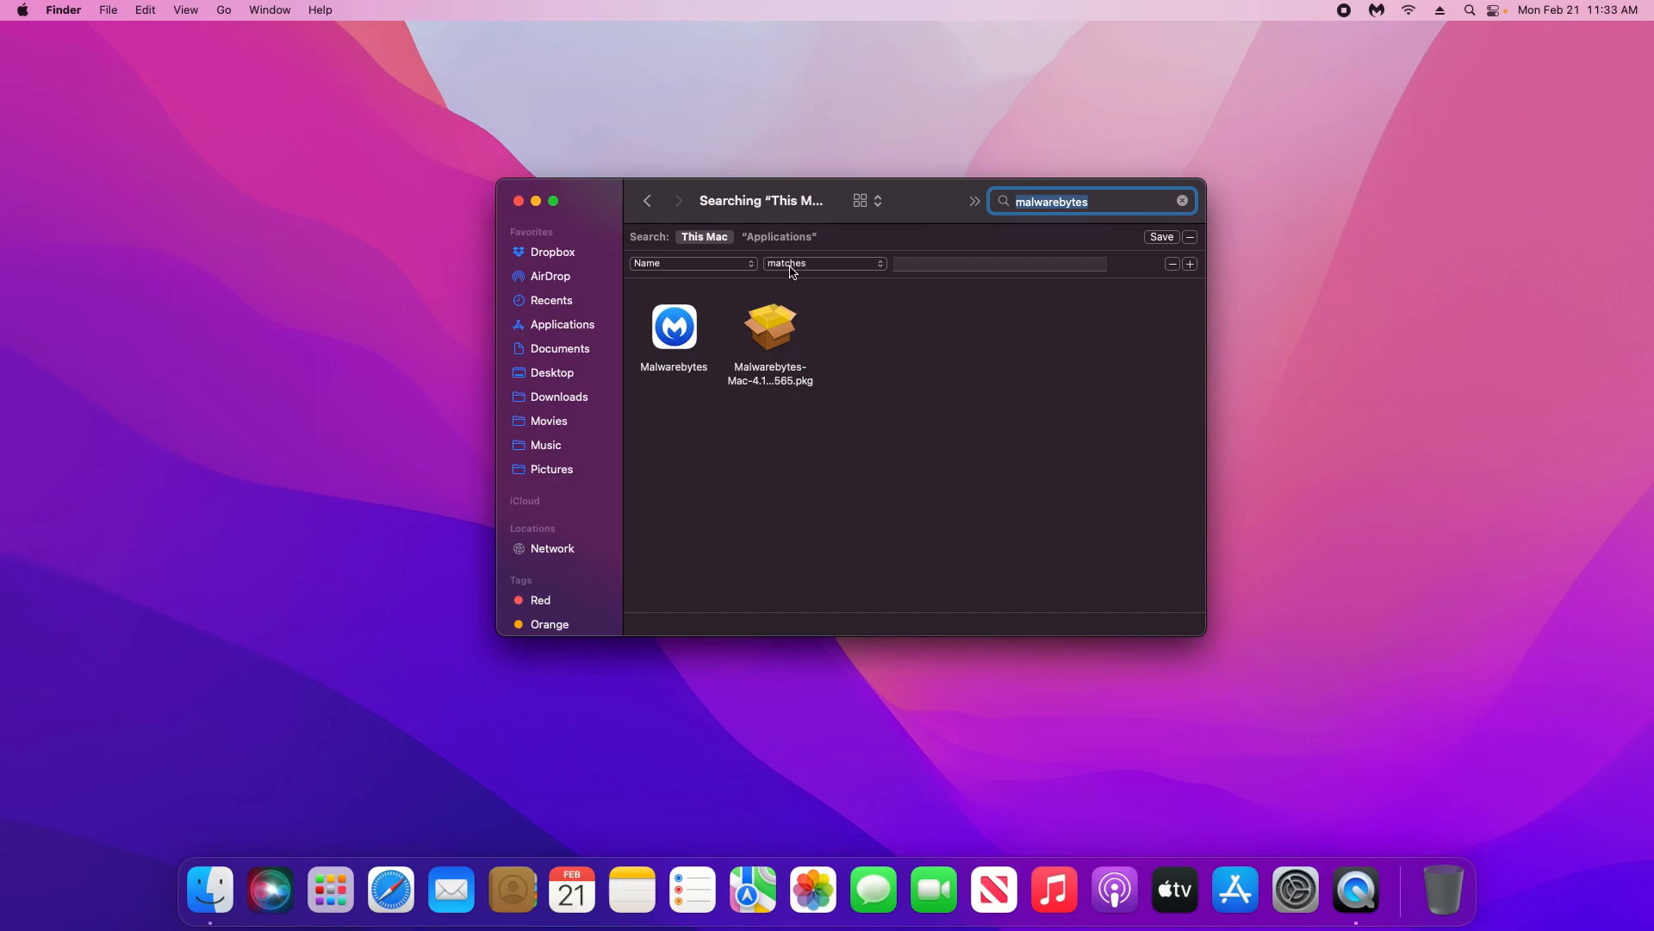
pyautogui.click(928, 268)
pyautogui.write('malwarebytes')
pyautogui.click(1190, 264)
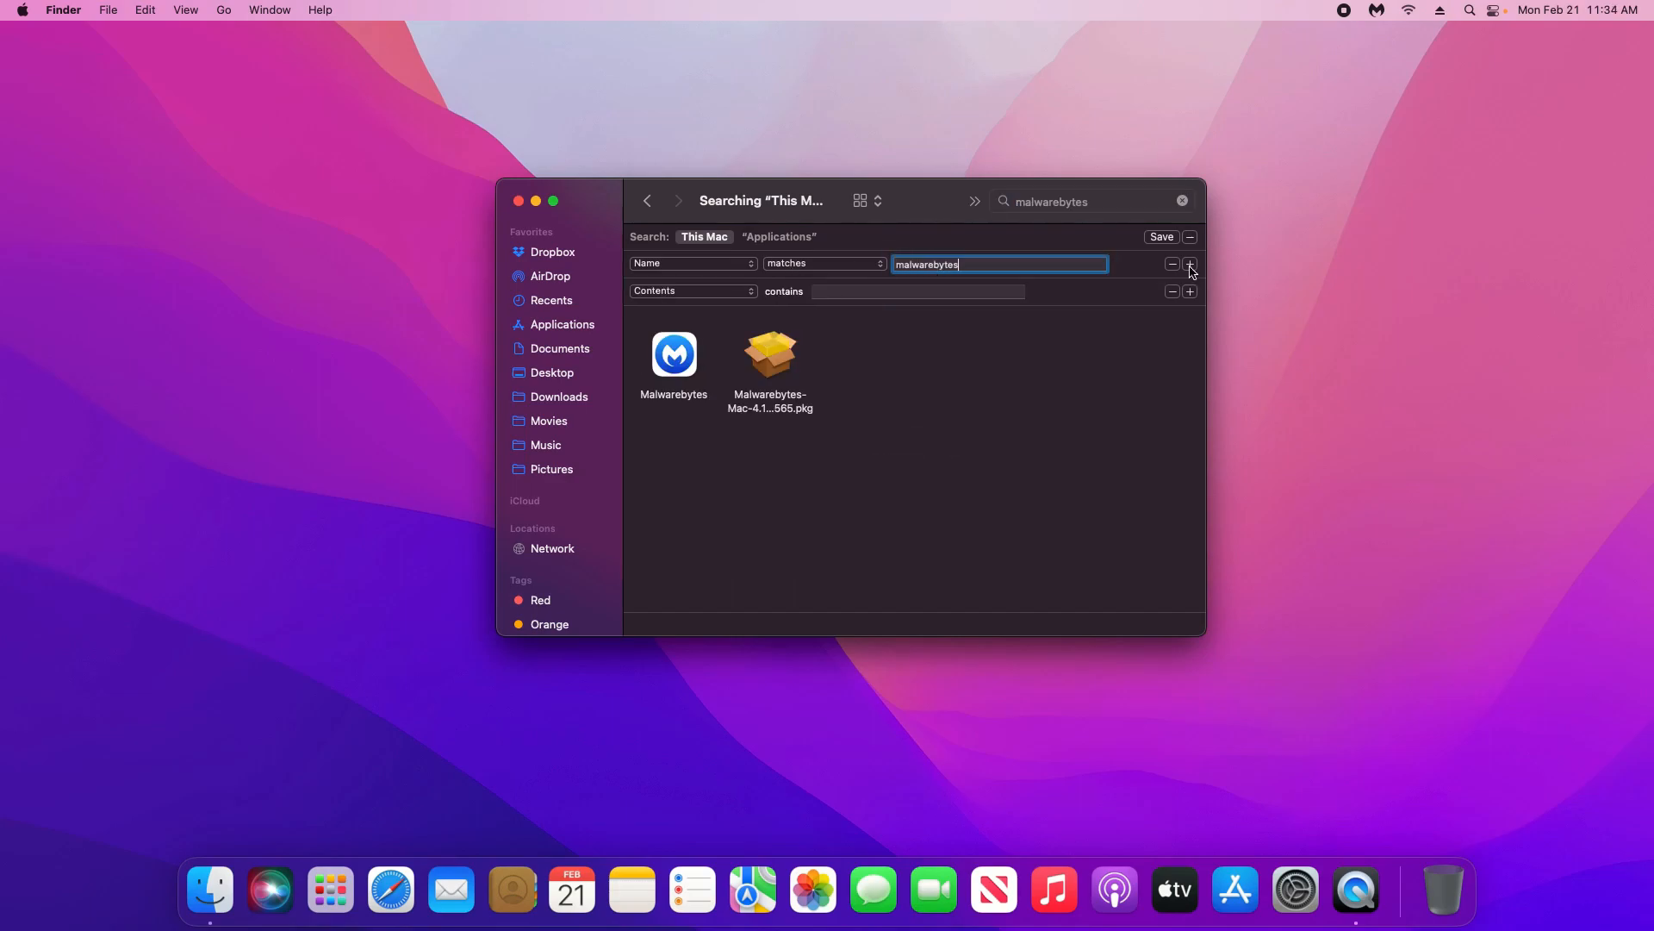
pyautogui.click(706, 293)
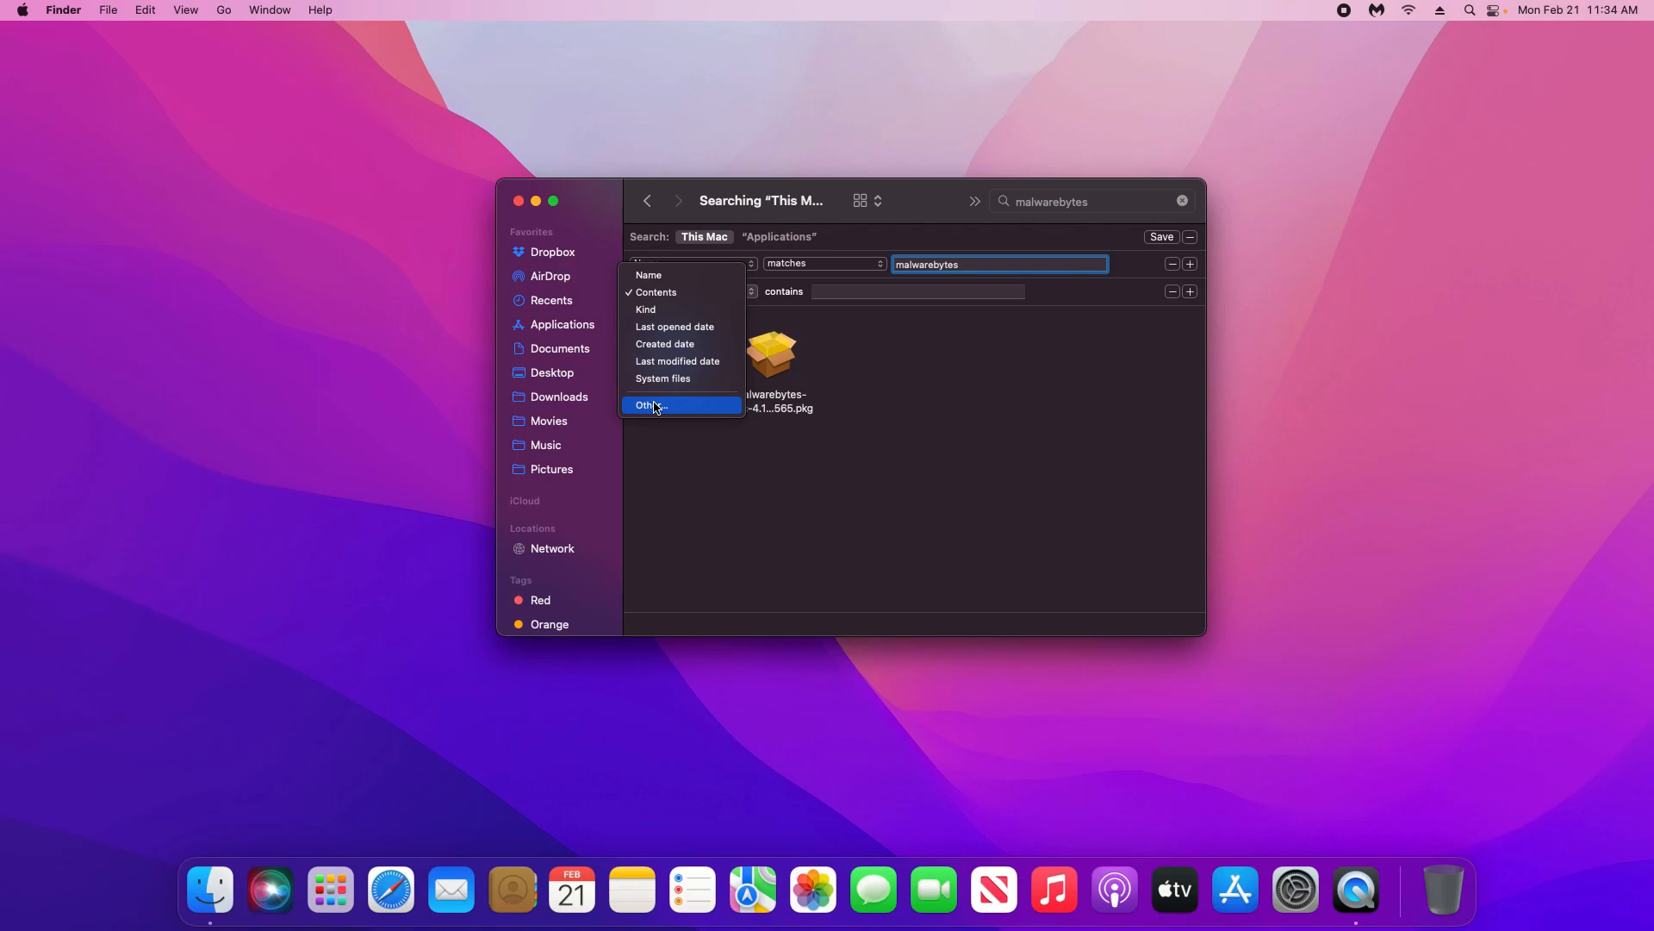
pyautogui.click(677, 381)
pyautogui.click(810, 294)
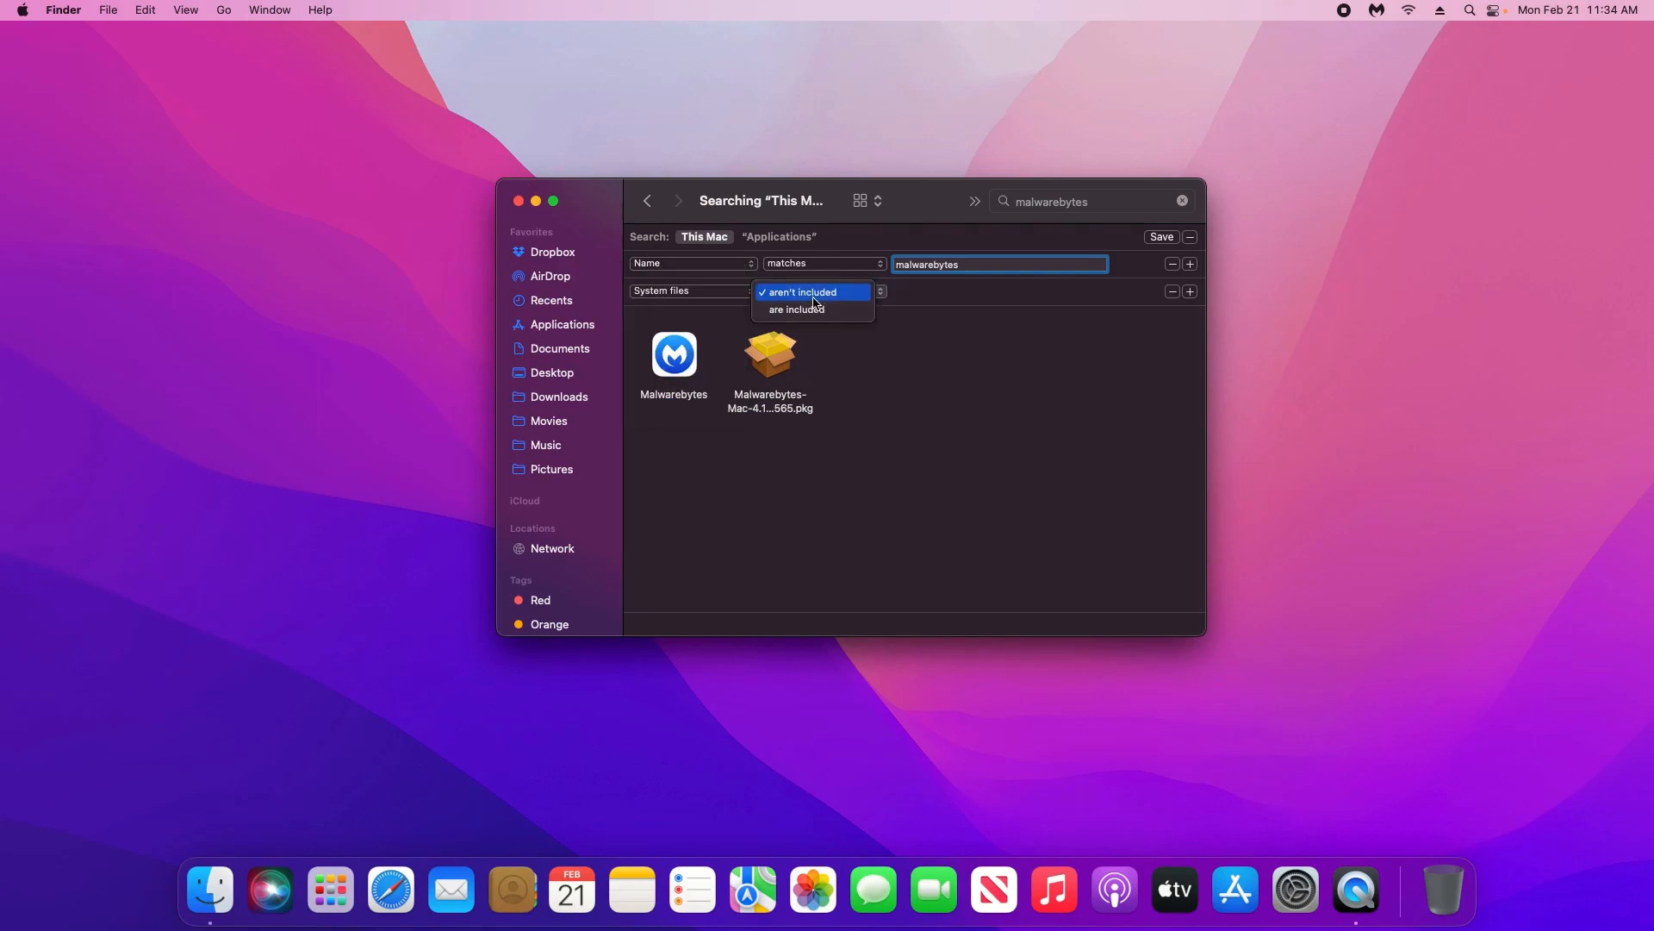
pyautogui.click(804, 309)
# Step: Move all the found Malwarebytes items to the Trash, authorizing the removal with the account password
pyautogui.moveTo(641, 329); pyautogui.dragTo(1134, 518)
pyautogui.moveTo(946, 510); pyautogui.dragTo(1456, 885)
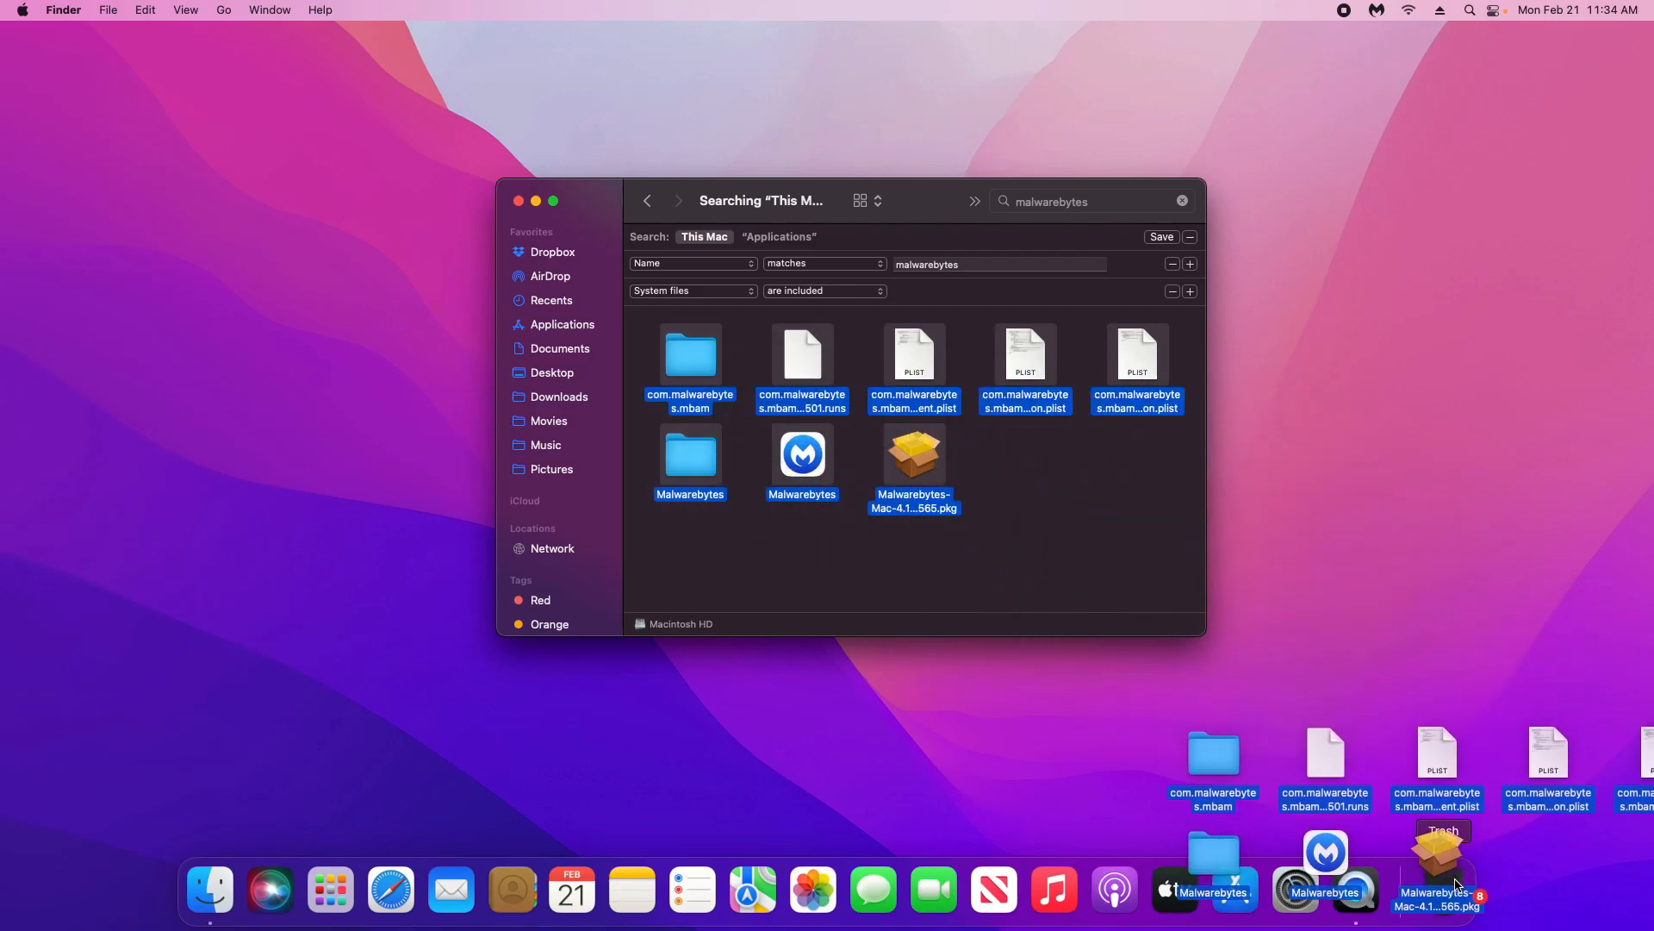
pyautogui.moveTo(1456, 885); pyautogui.dragTo(1456, 885)
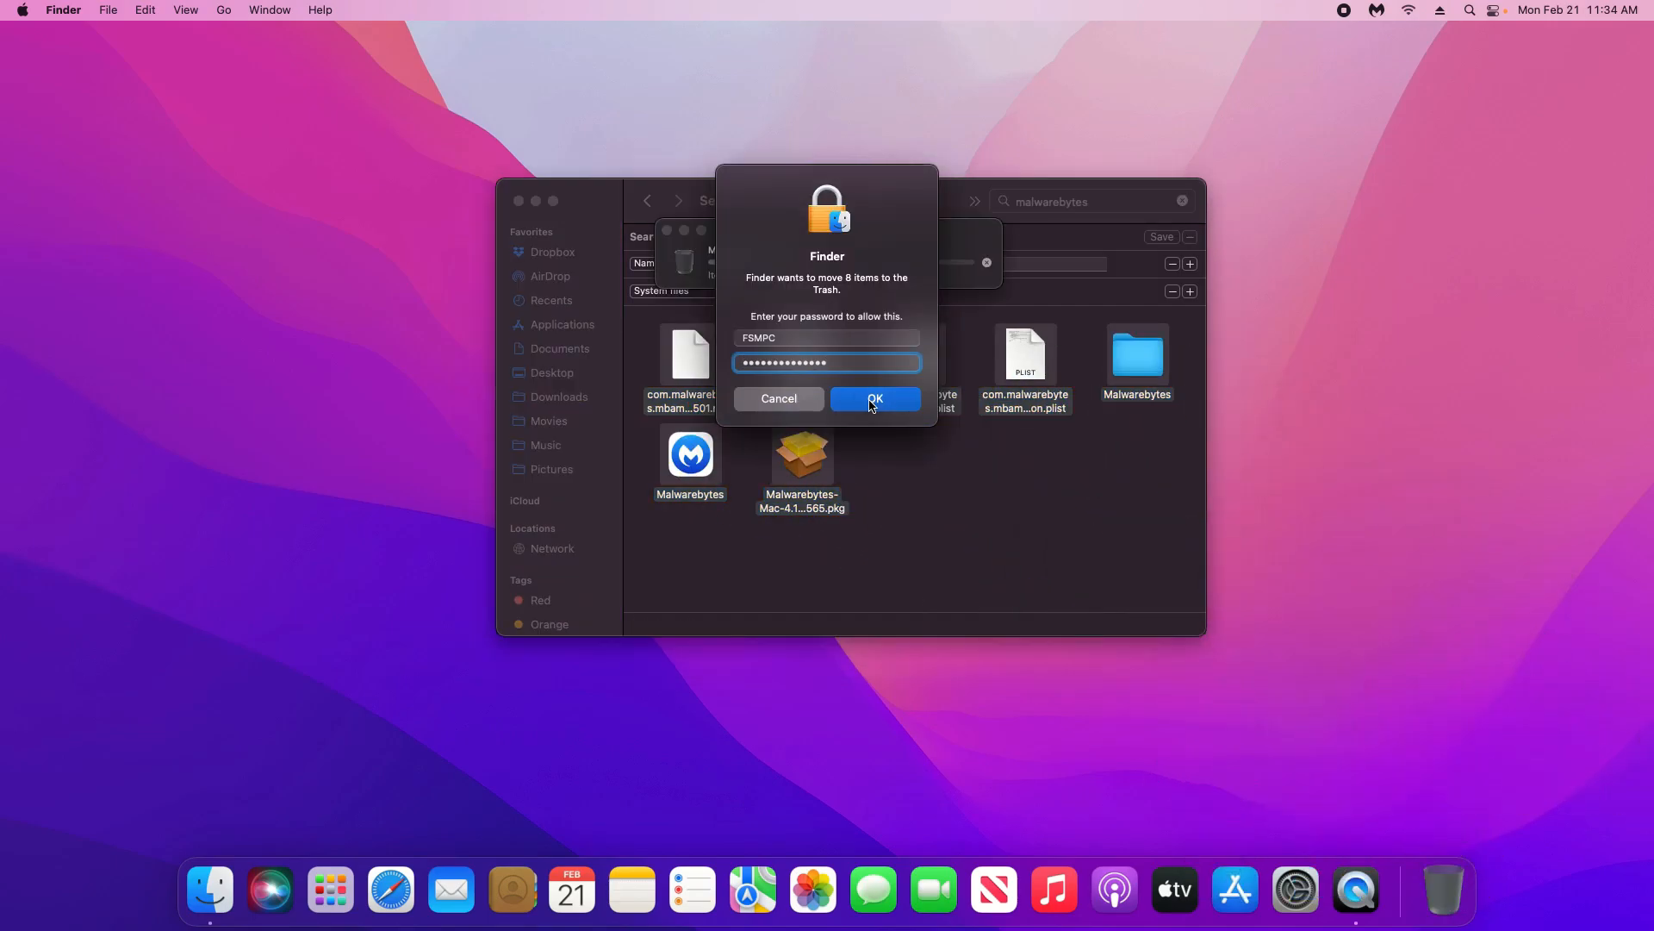
pyautogui.click(872, 400)
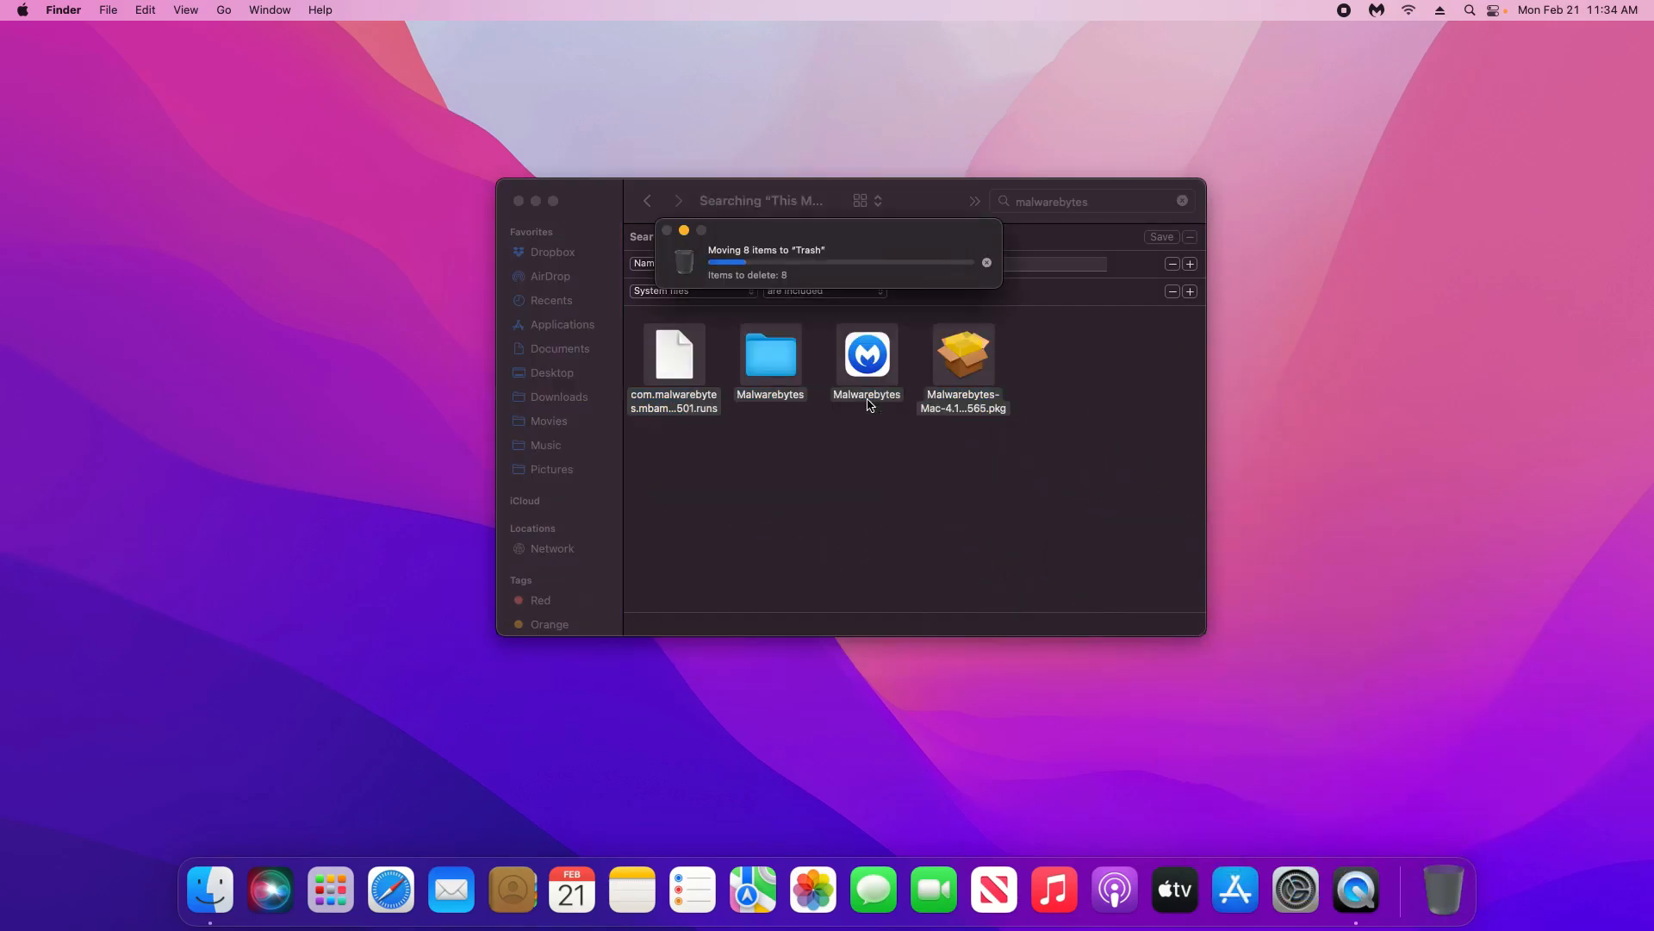
# Step: Clear the search and move 1Password 7 from Applications to the Trash, authorizing with the account password
pyautogui.click(1183, 202)
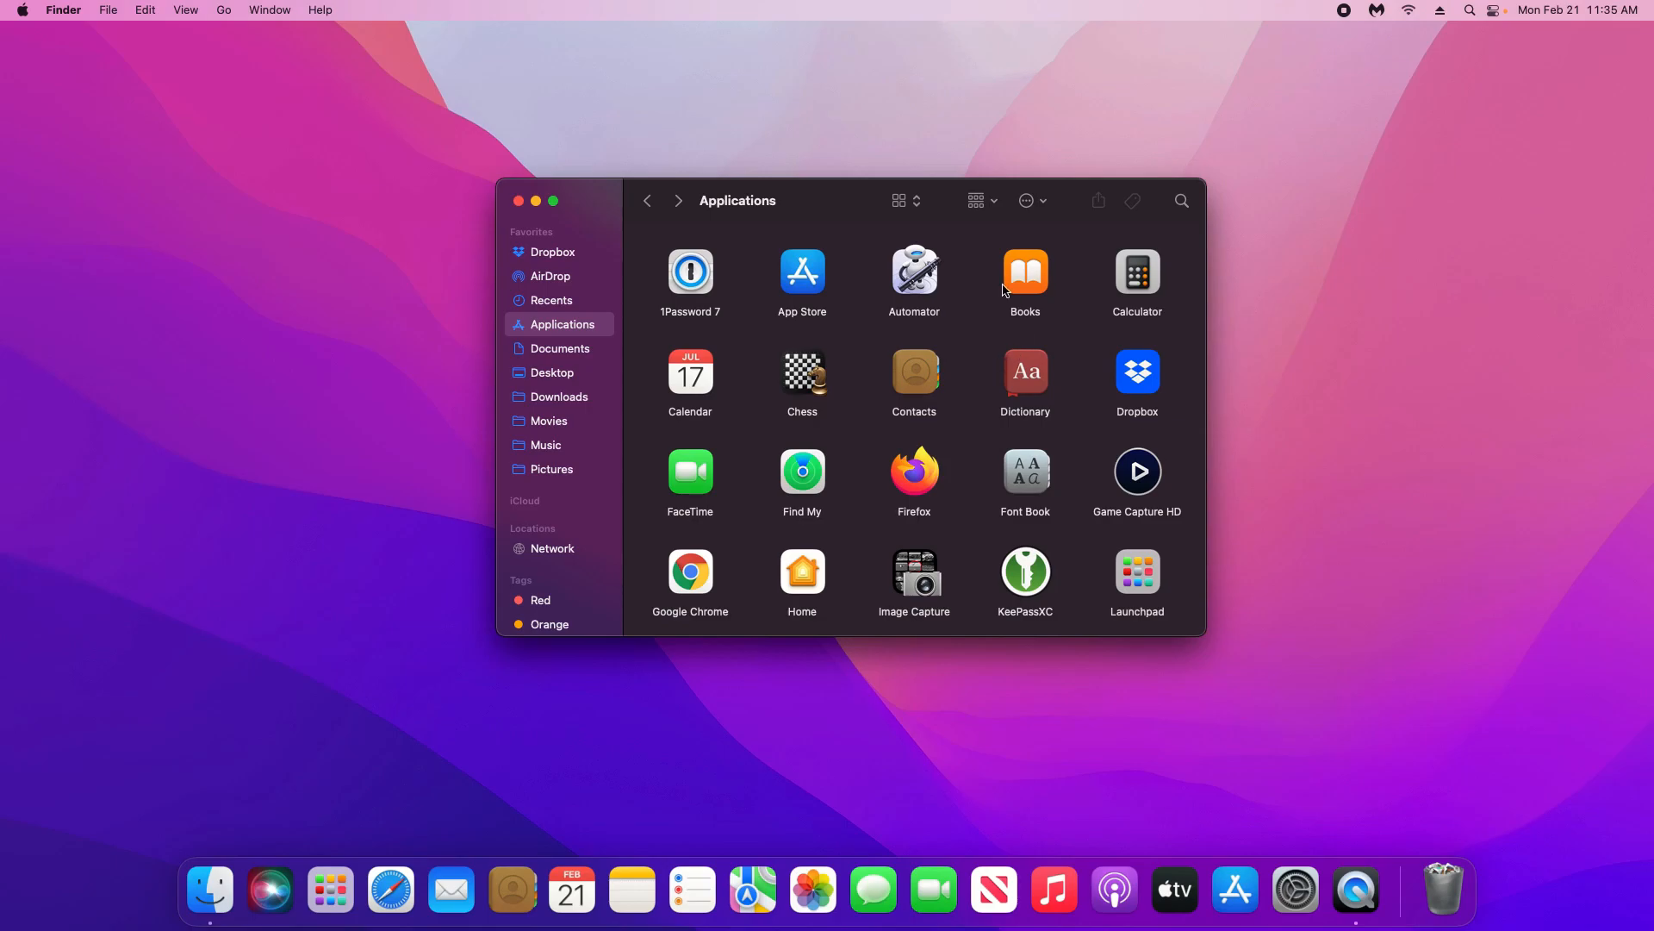
pyautogui.moveTo(696, 275); pyautogui.dragTo(1450, 894)
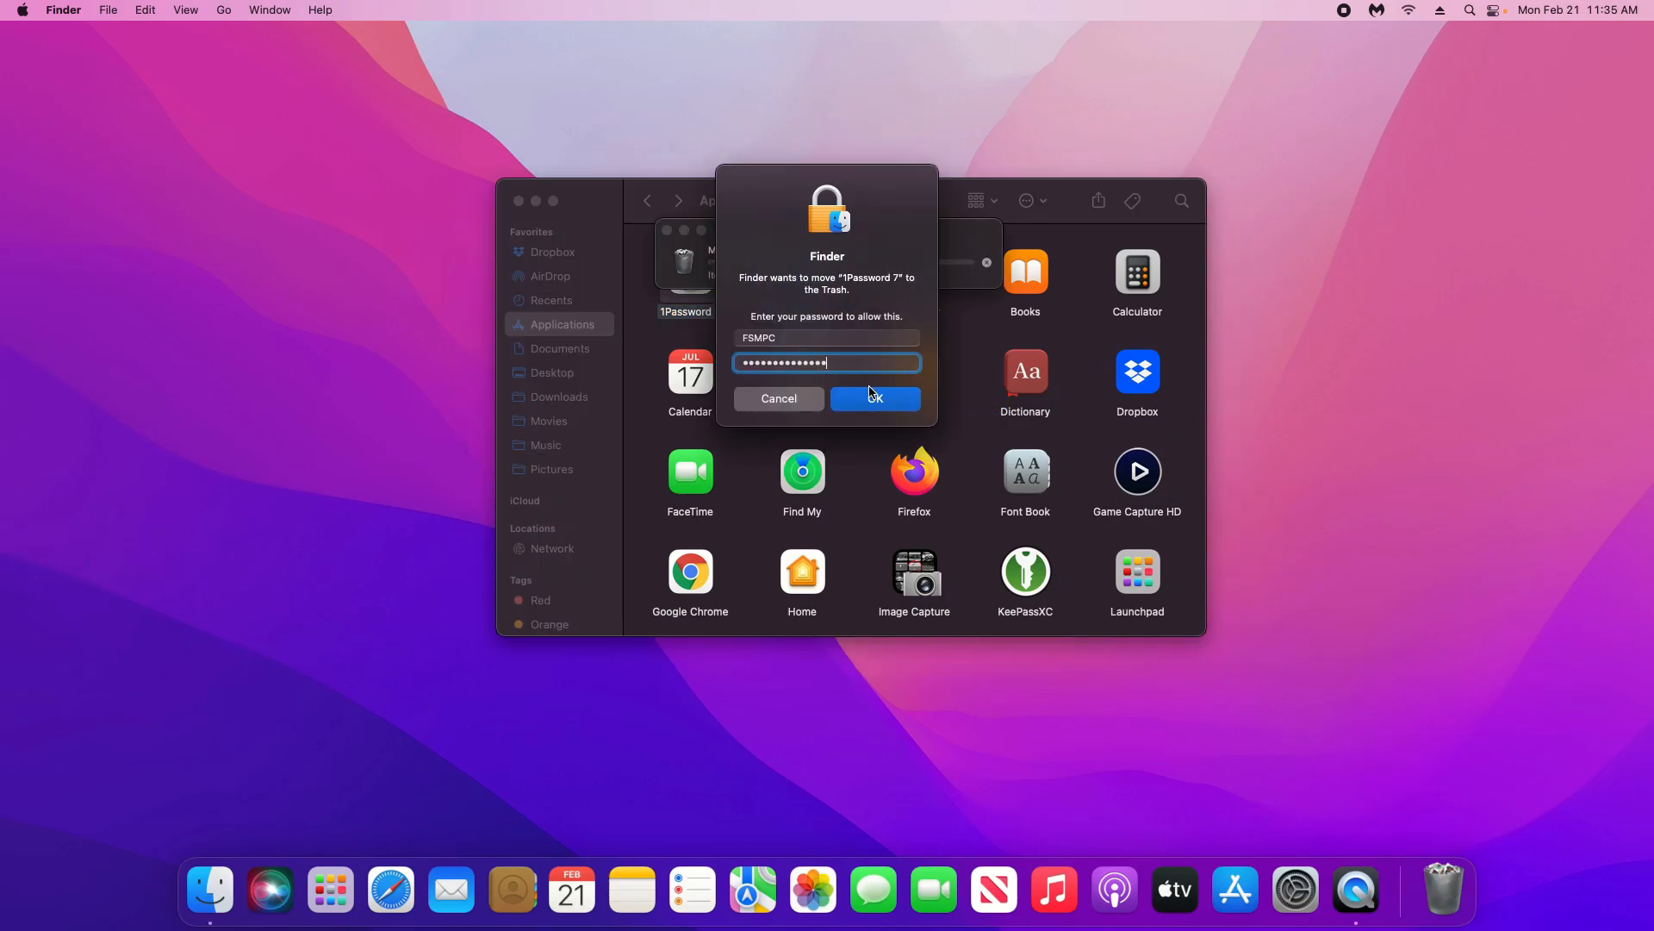
pyautogui.click(859, 403)
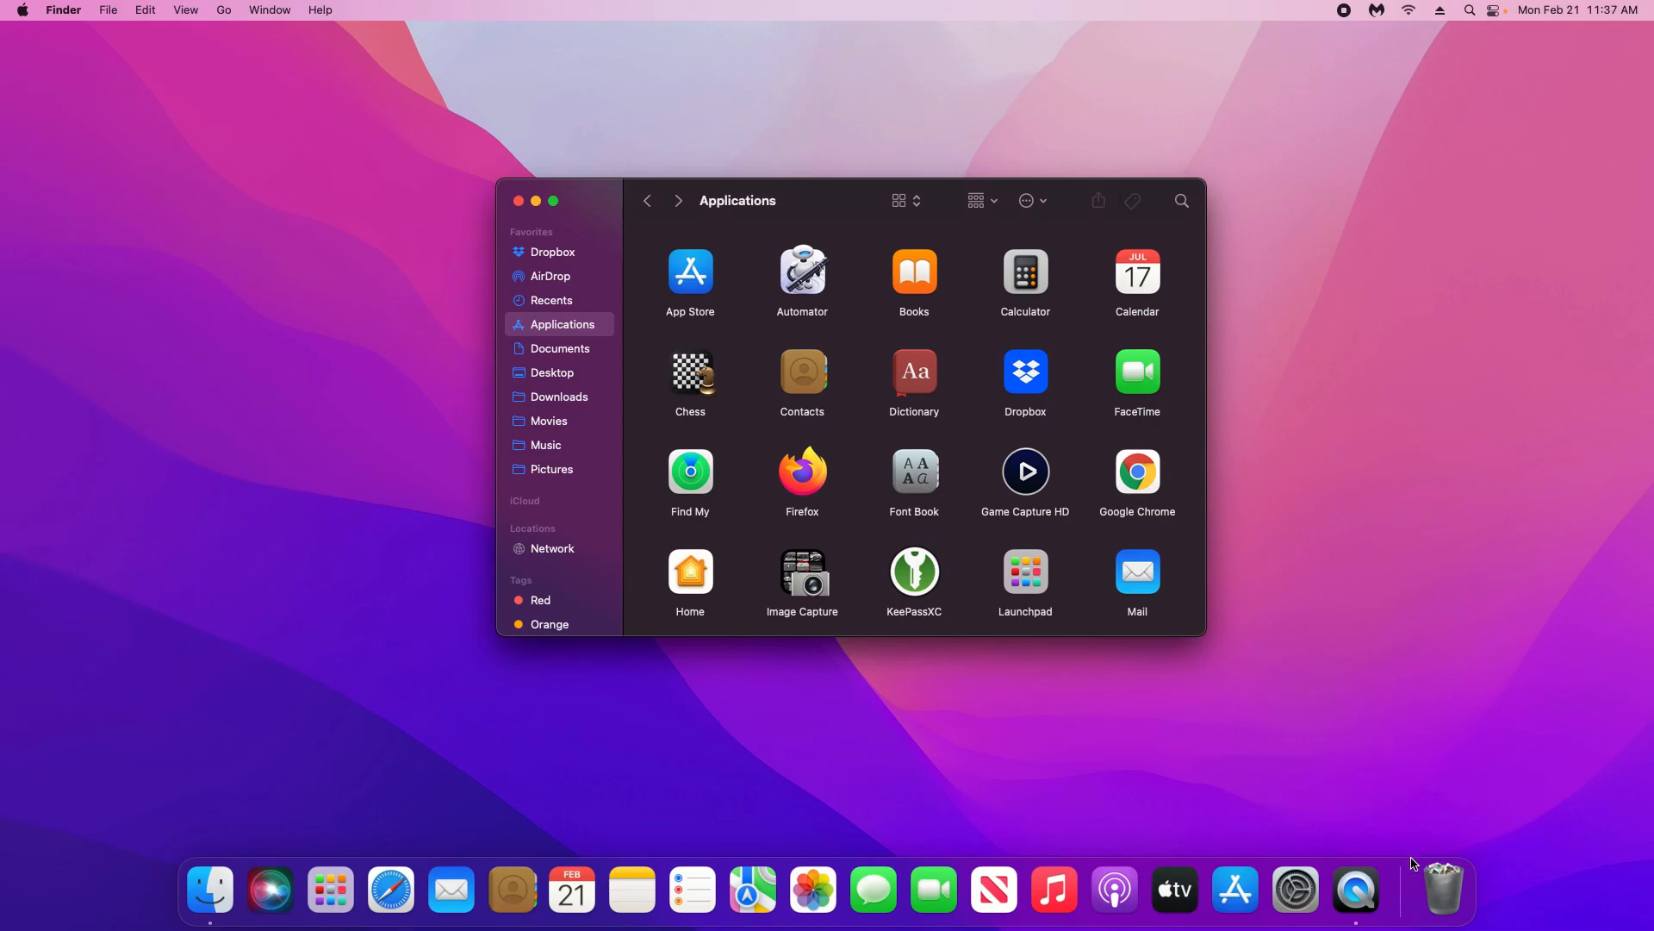
# Step: Open the Trash and empty it, permanently erasing its items
pyautogui.click(1463, 882)
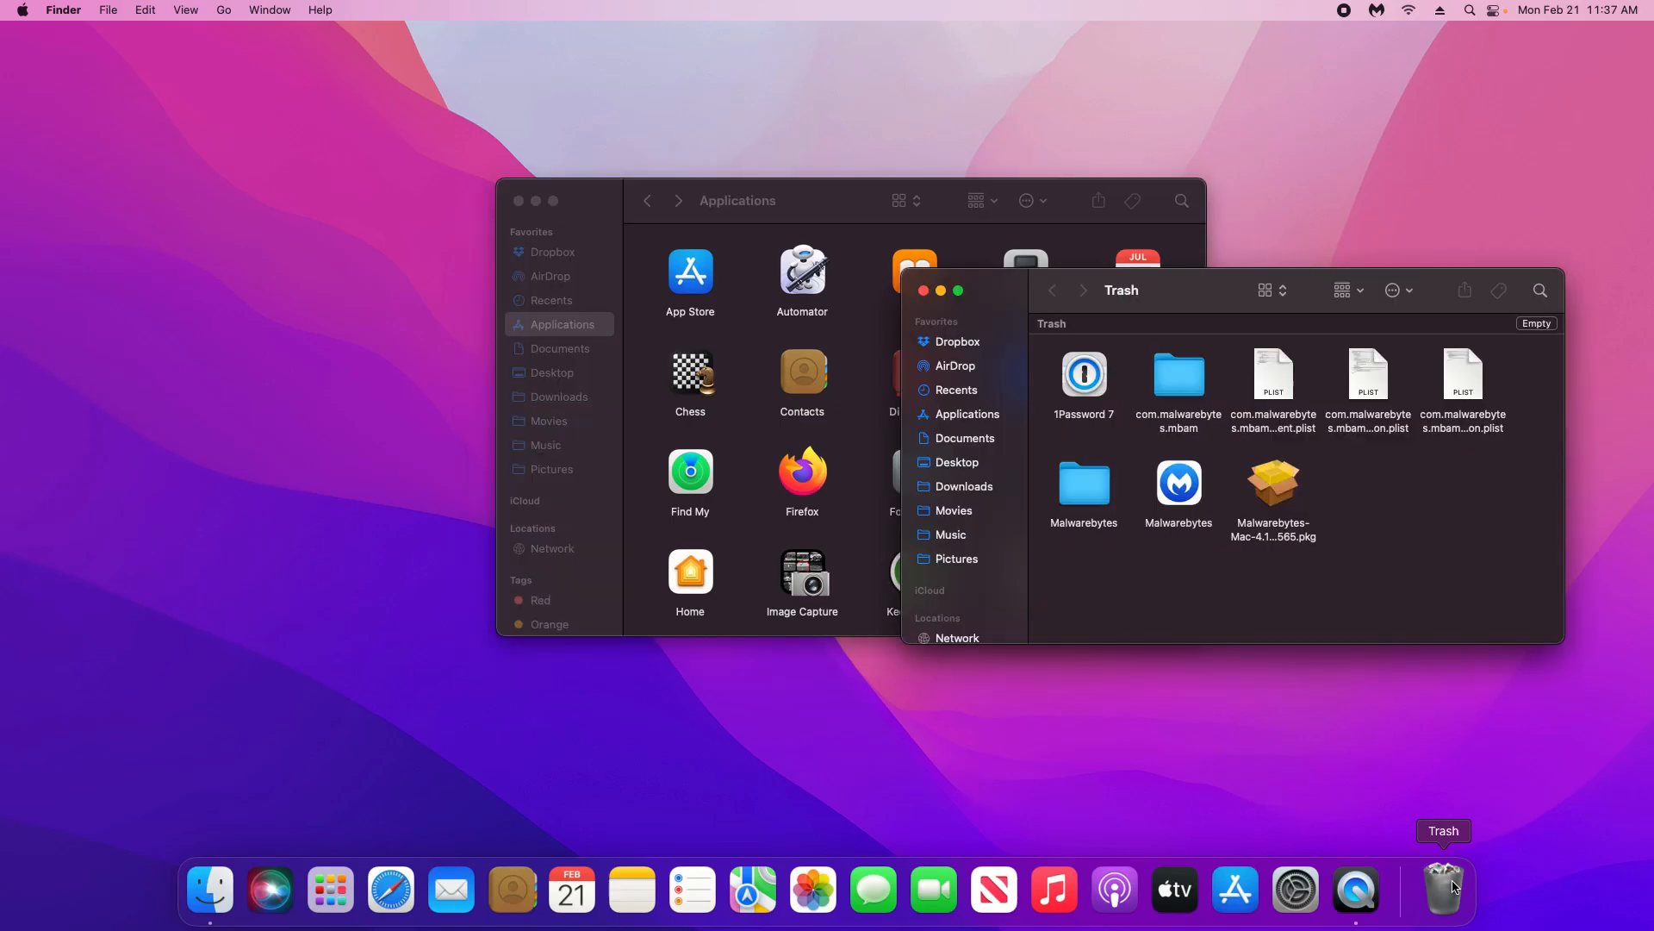
pyautogui.click(1411, 295)
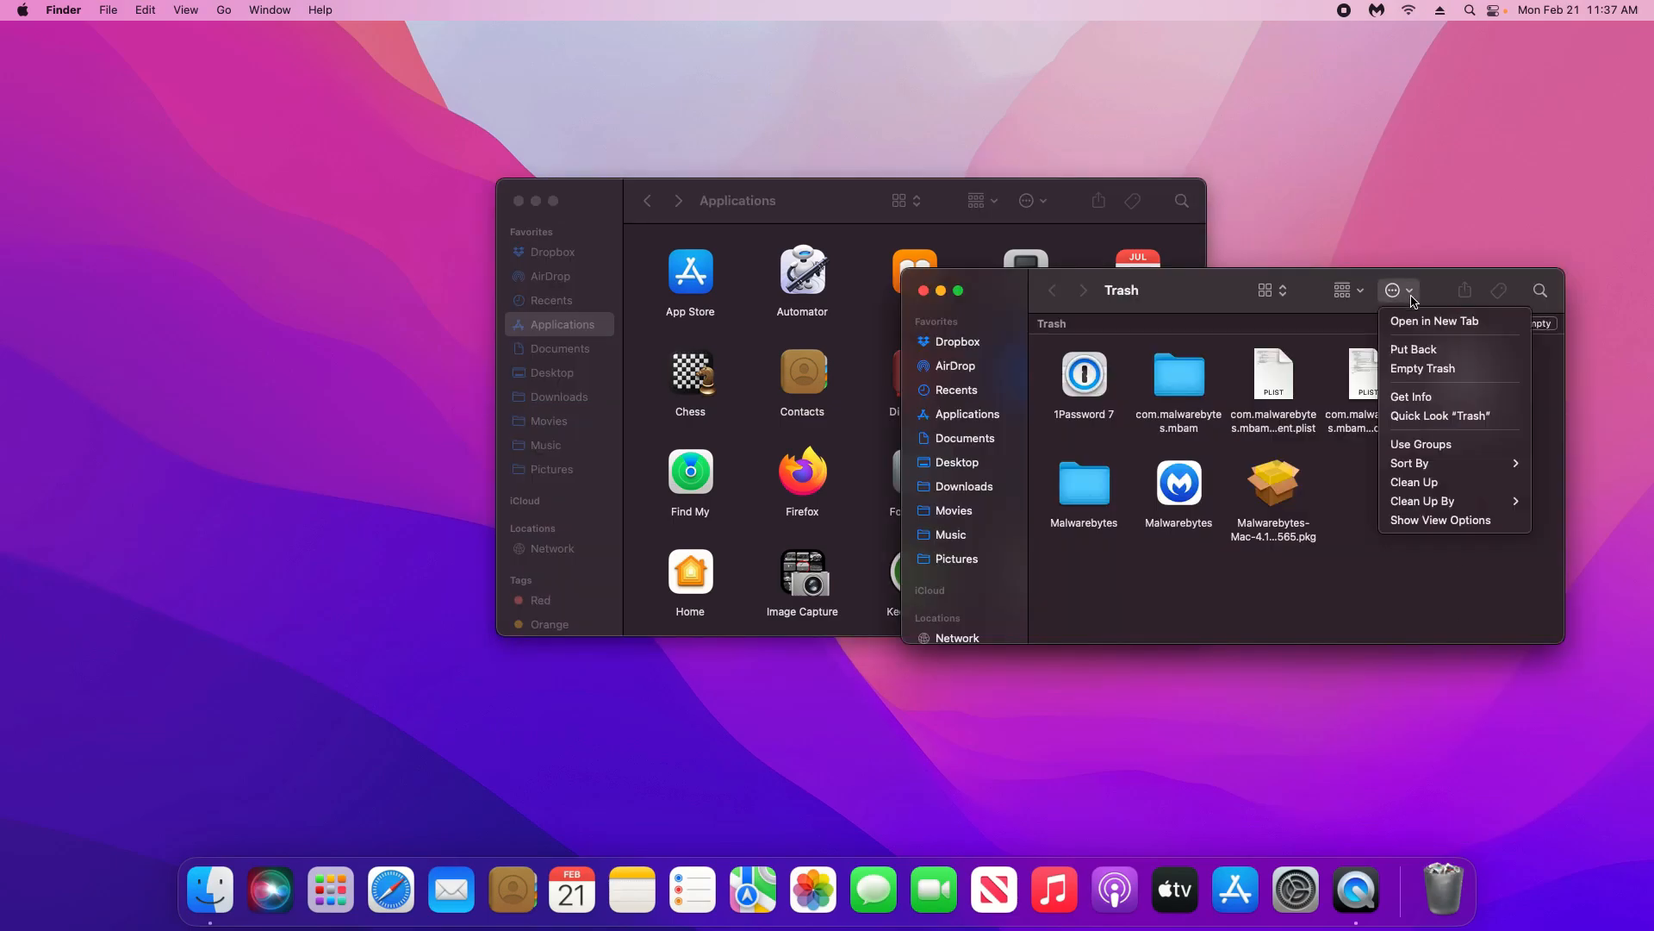
pyautogui.click(1423, 373)
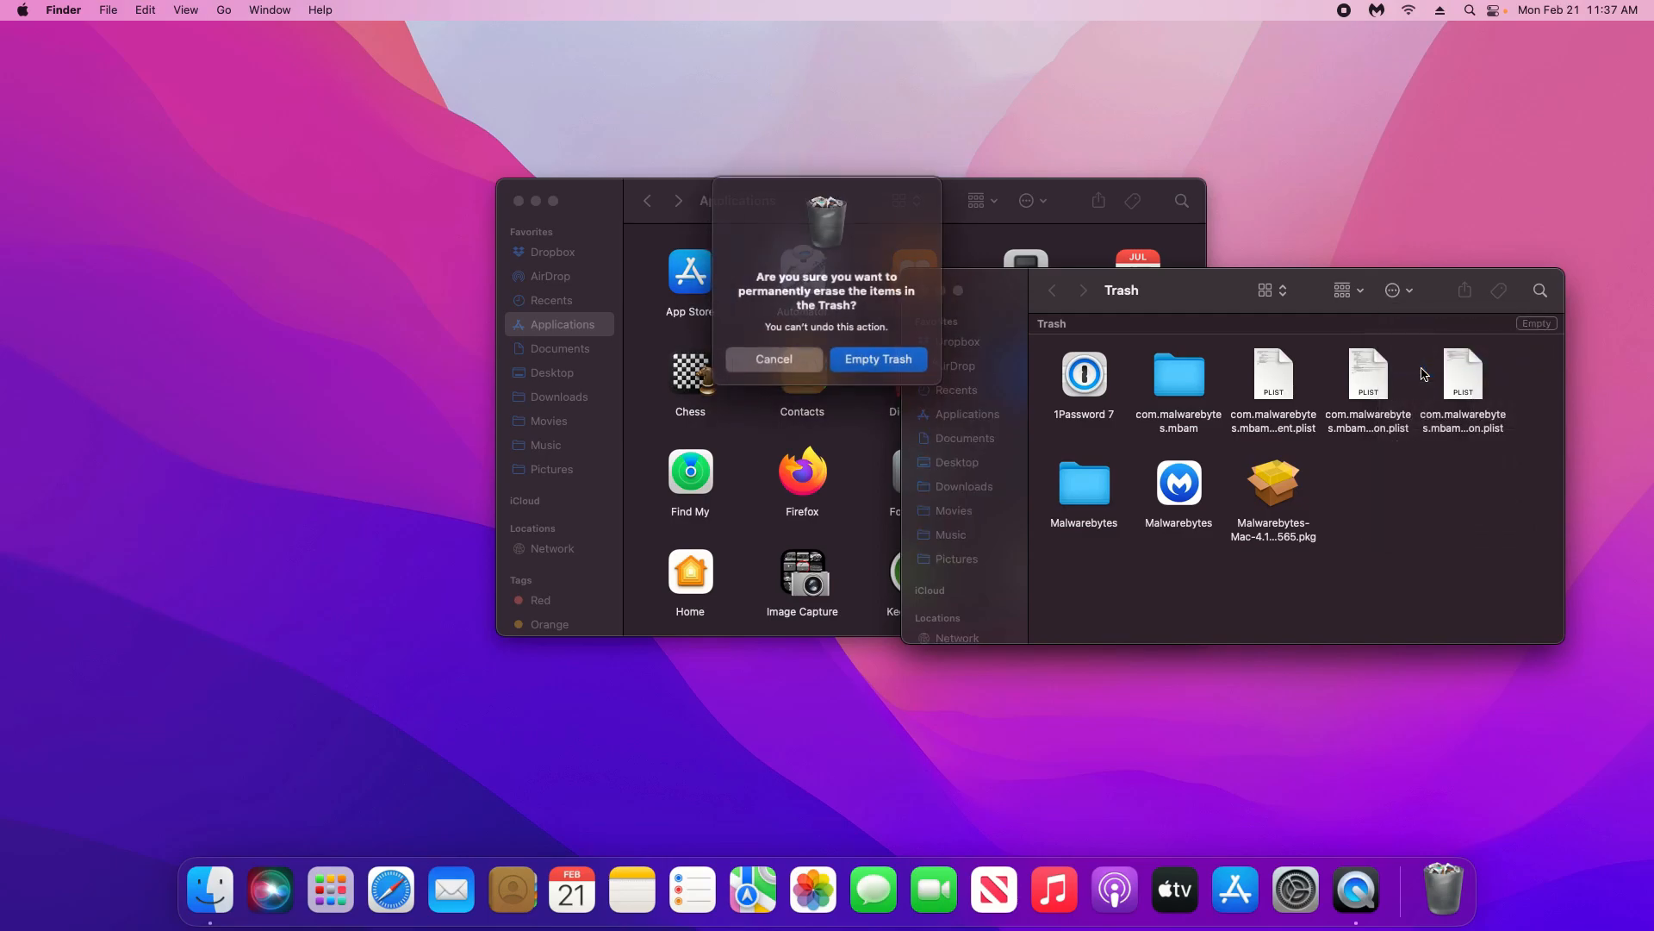
pyautogui.click(877, 357)
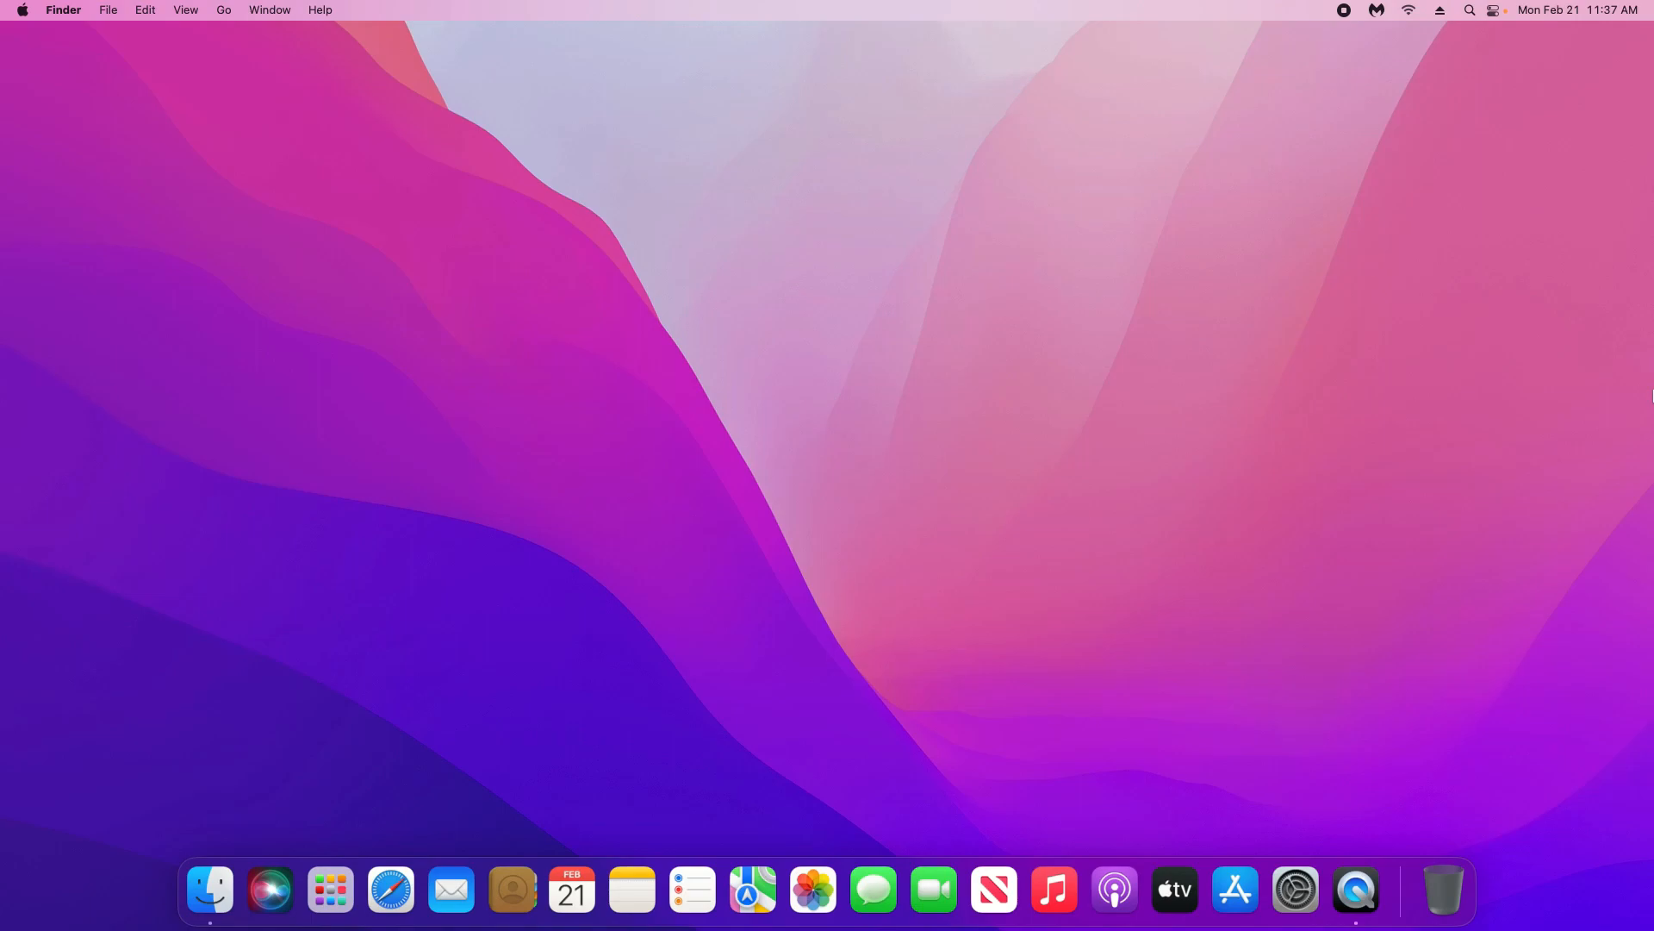
# Step: Bring up the Mac's system commands
pyautogui.click(24, 11)
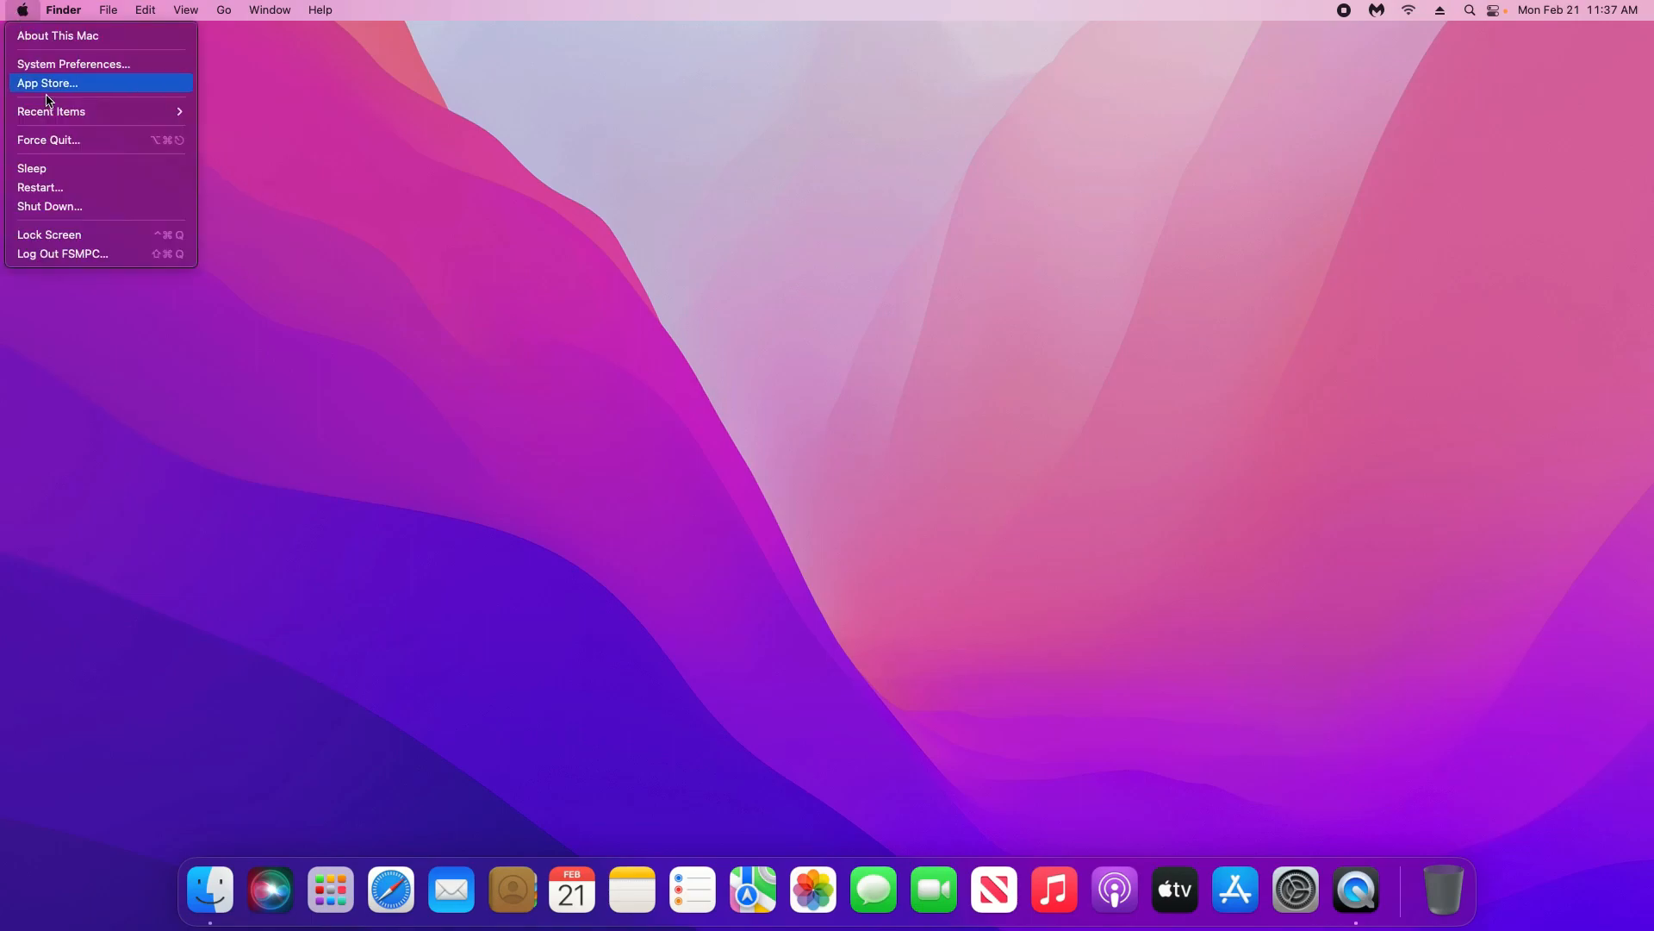